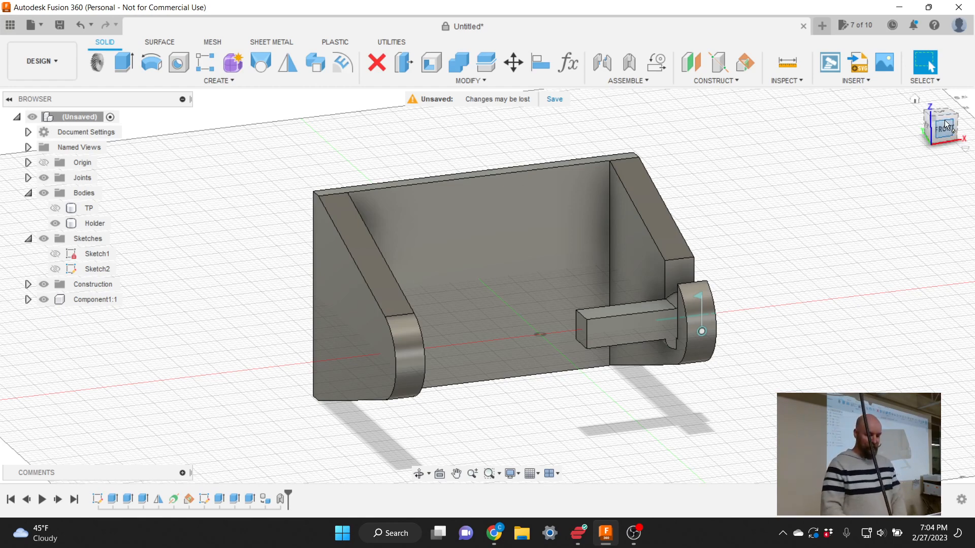
# Show the TP body on the holder, inspect the fit from the front and right side, and hide it again.
pyautogui.moveTo(944, 120); pyautogui.dragTo(942, 127)
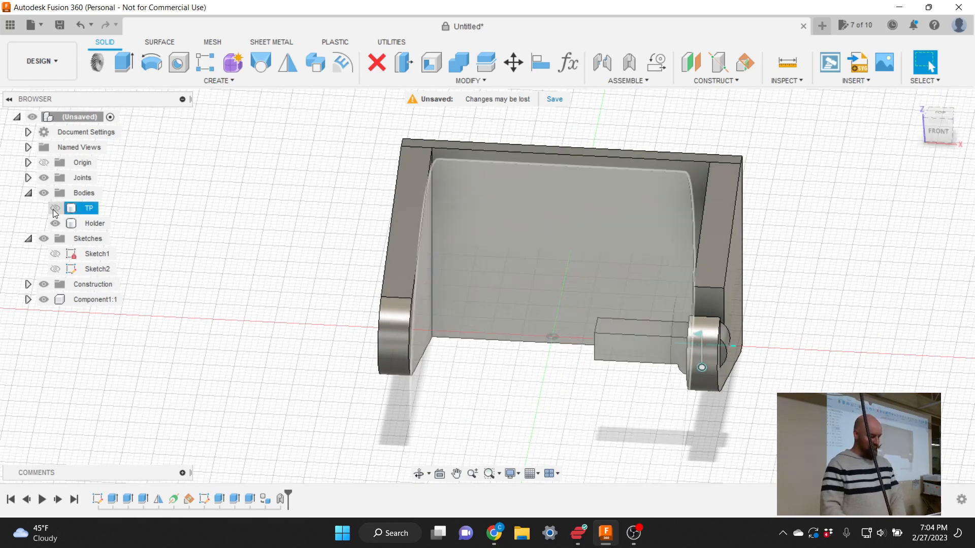
pyautogui.click(54, 209)
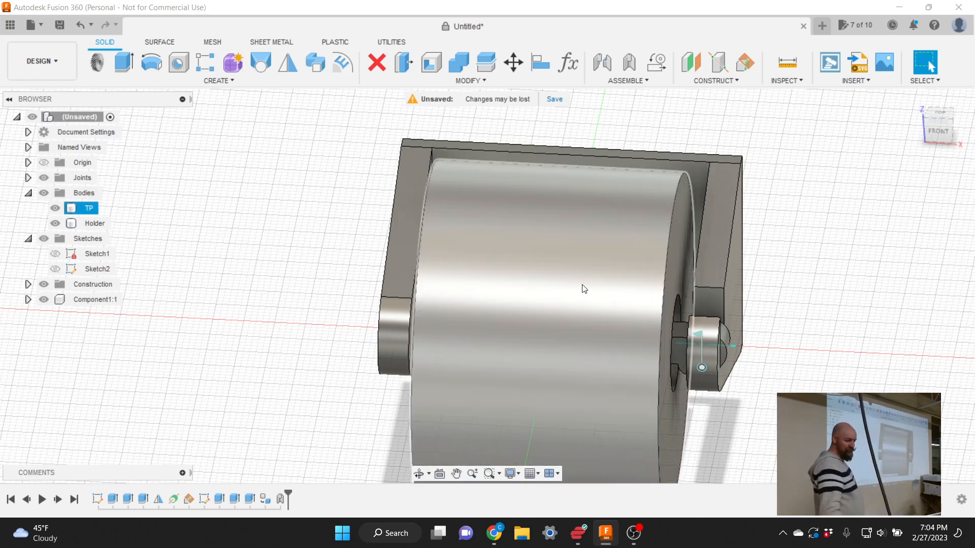
pyautogui.click(942, 143)
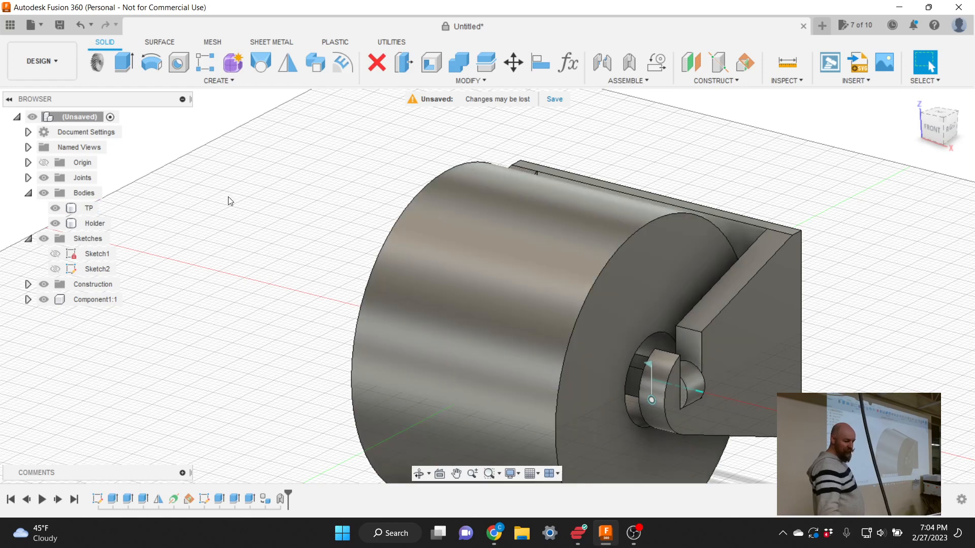
pyautogui.click(55, 208)
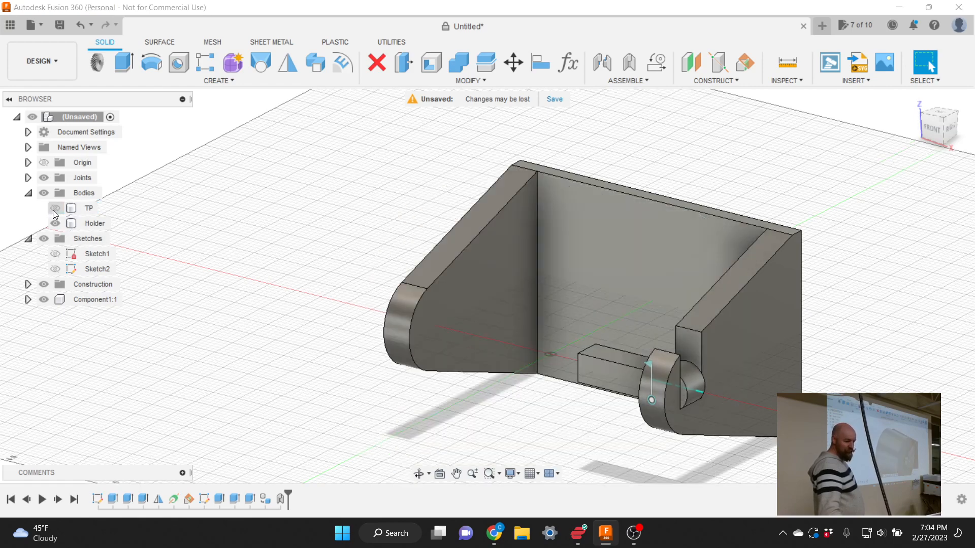
# Select the holder arm's revolute joint and try its rotation handle to examine how the arm pivots.
pyautogui.click(650, 364)
pyautogui.moveTo(652, 339)
pyautogui.mouseDown()
pyautogui.moveTo(696, 365)
pyautogui.moveTo(714, 402)
pyautogui.moveTo(650, 335)
pyautogui.moveTo(653, 325)
pyautogui.mouseUp()
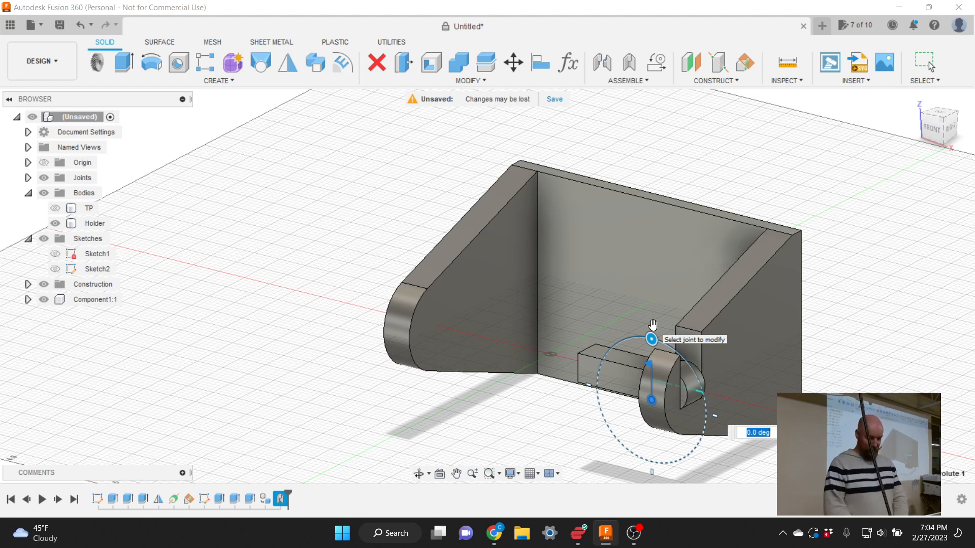
pyautogui.click(950, 133)
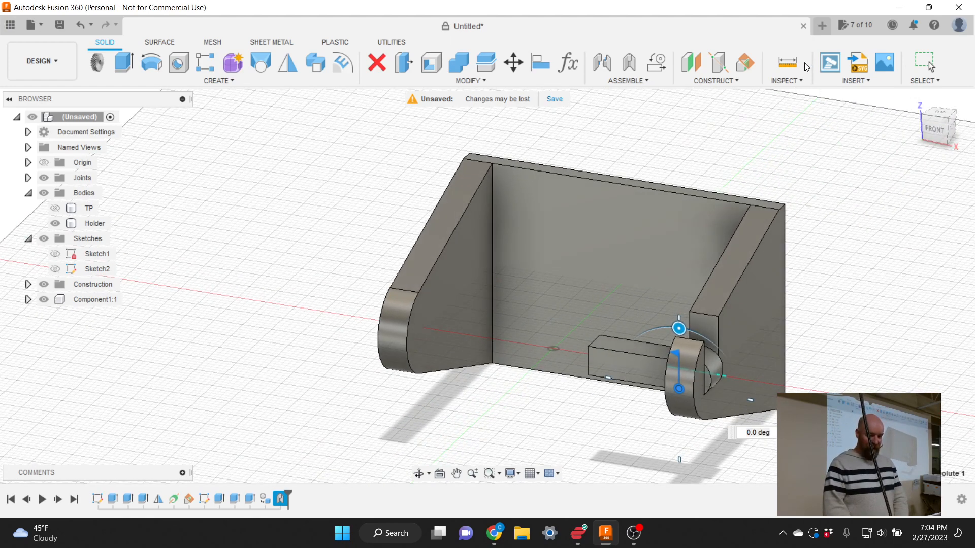
# Create a new design and start a sketch on the vertical YZ plane facing the right view.
pyautogui.click(821, 25)
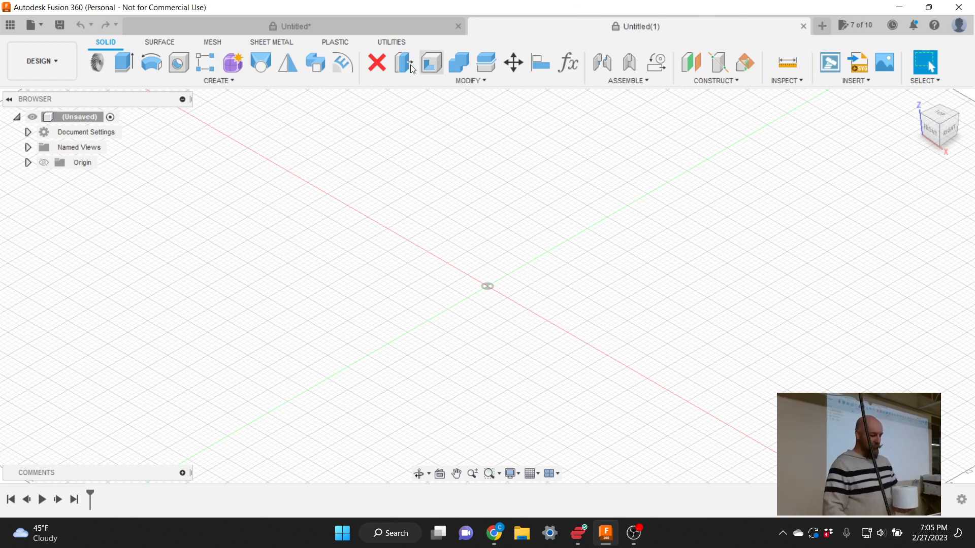
pyautogui.click(227, 81)
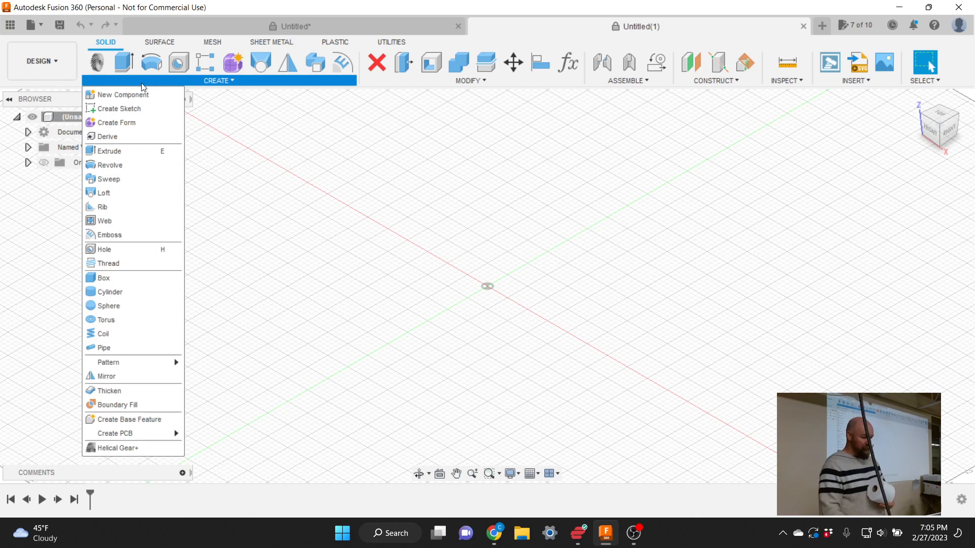
pyautogui.click(138, 109)
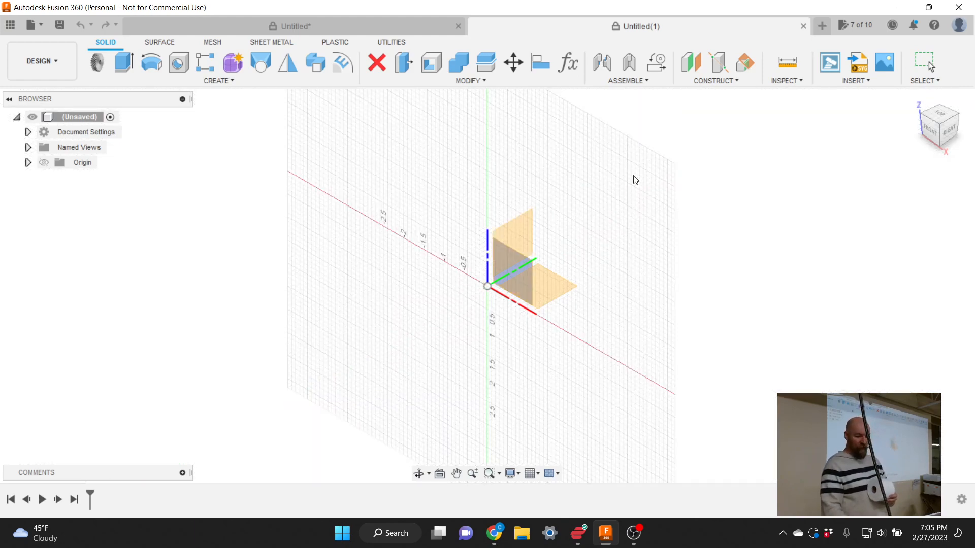
pyautogui.moveTo(938, 126)
pyautogui.mouseDown()
pyautogui.moveTo(920, 104)
pyautogui.moveTo(940, 131)
pyautogui.moveTo(925, 127)
pyautogui.moveTo(938, 128)
pyautogui.mouseUp()
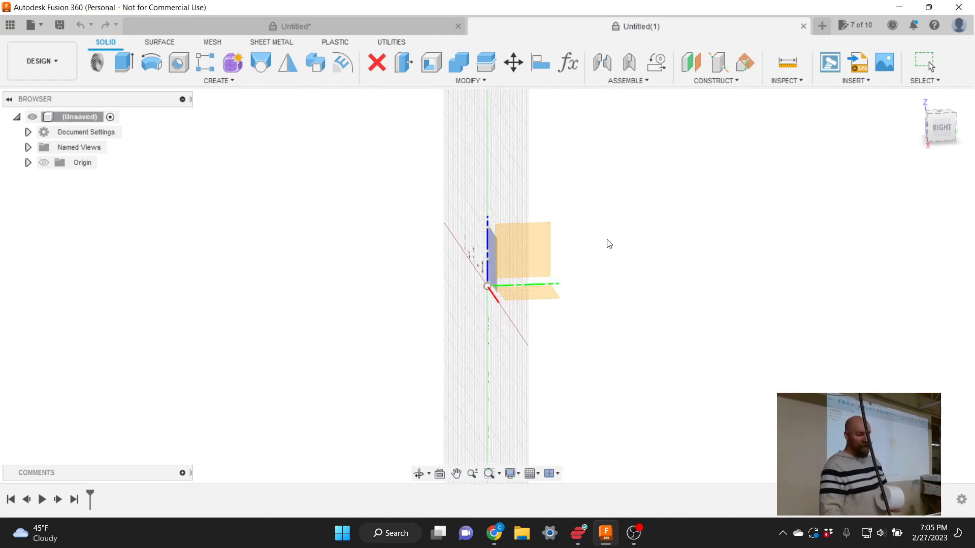
pyautogui.click(531, 249)
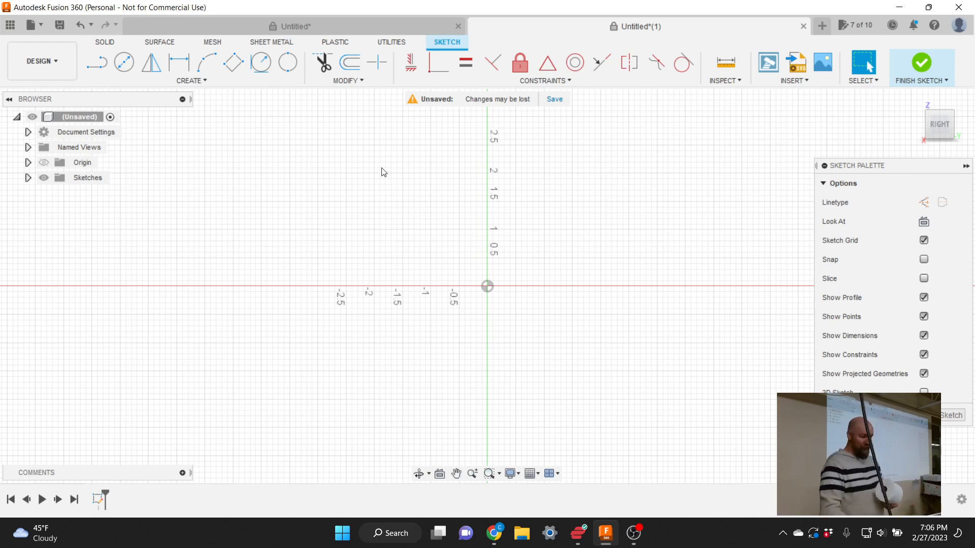
# Draw a center diameter circle at the origin with a diameter of 5 in.
pyautogui.click(287, 80)
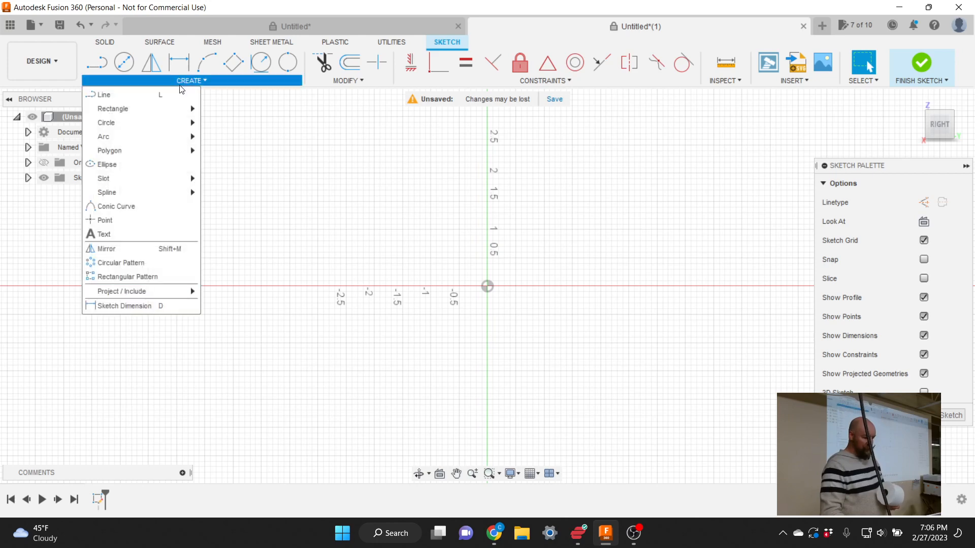
pyautogui.moveTo(150, 121)
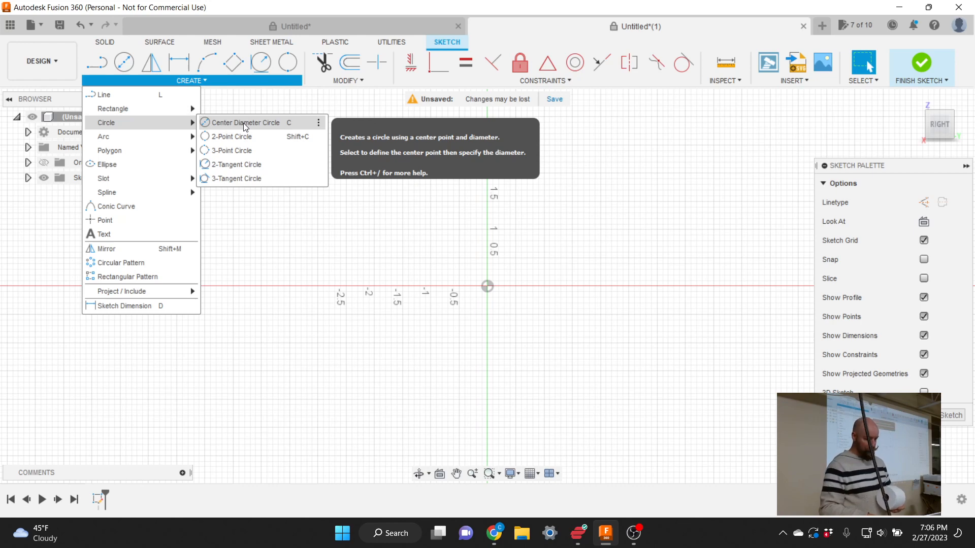
pyautogui.click(244, 123)
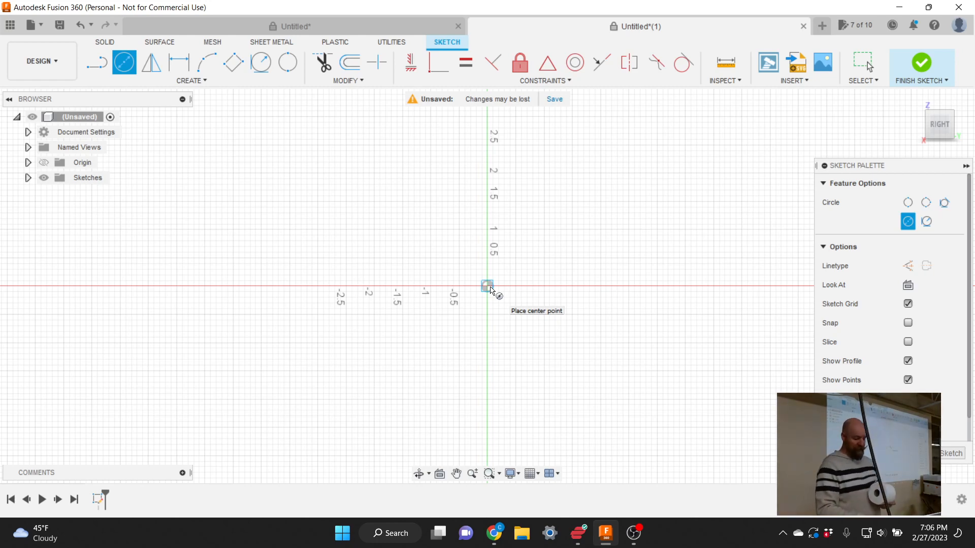
pyautogui.click(490, 289)
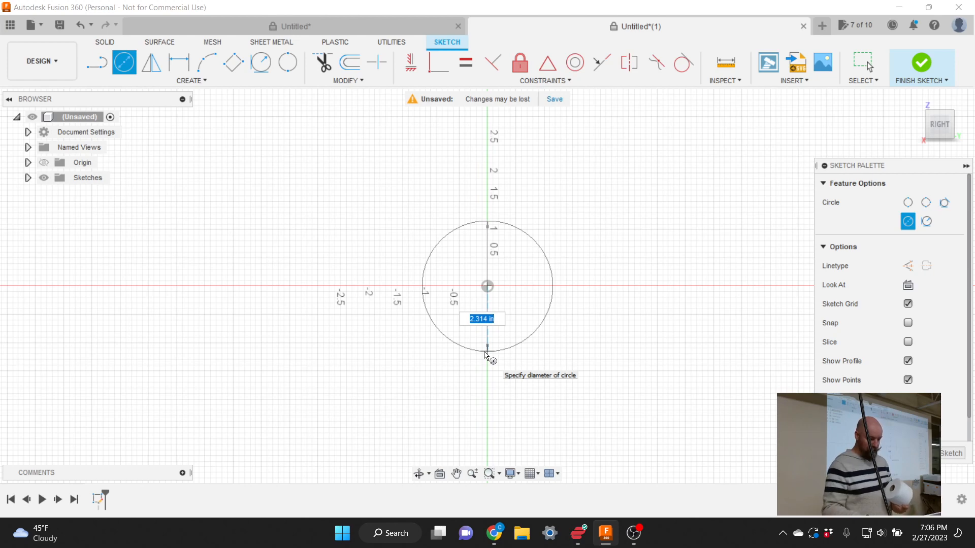
pyautogui.write('5')
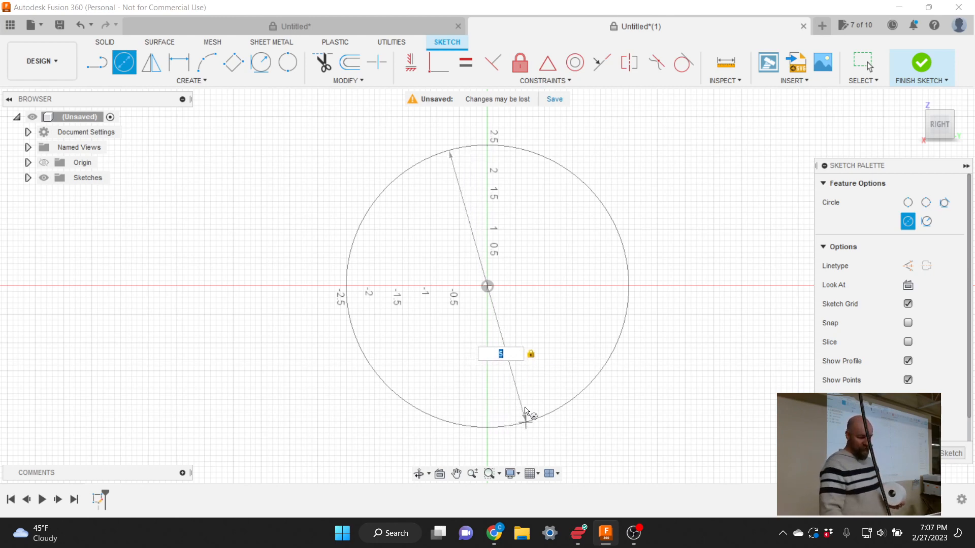
pyautogui.click(539, 407)
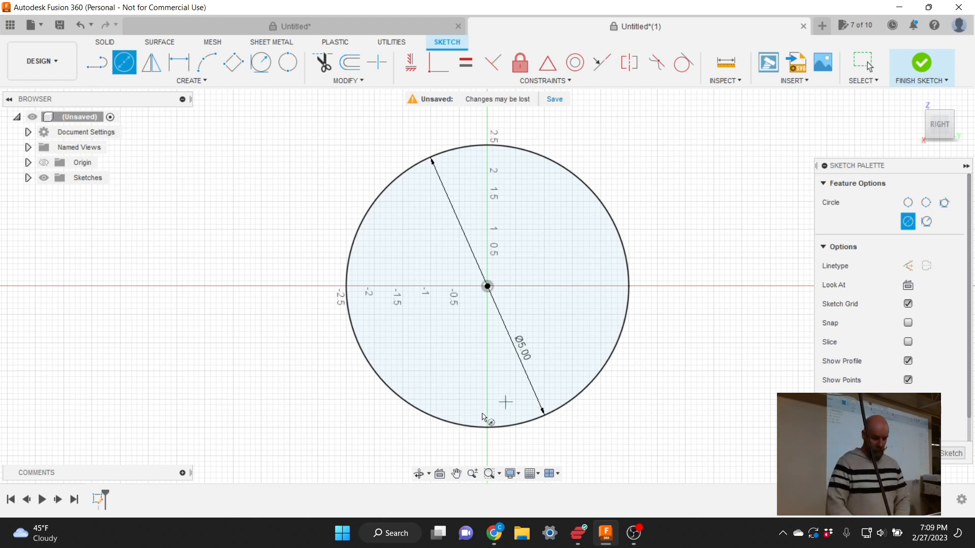
pyautogui.click(634, 533)
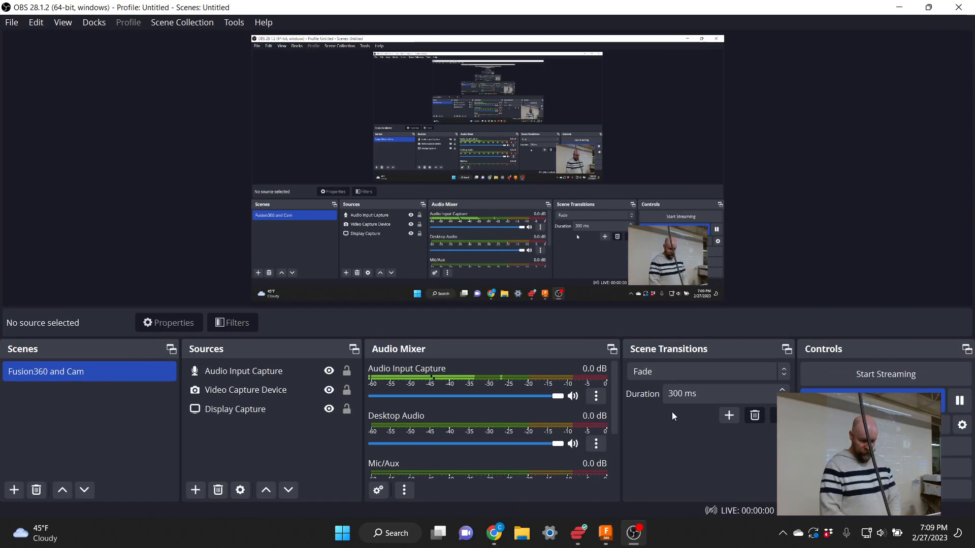
pyautogui.click(959, 402)
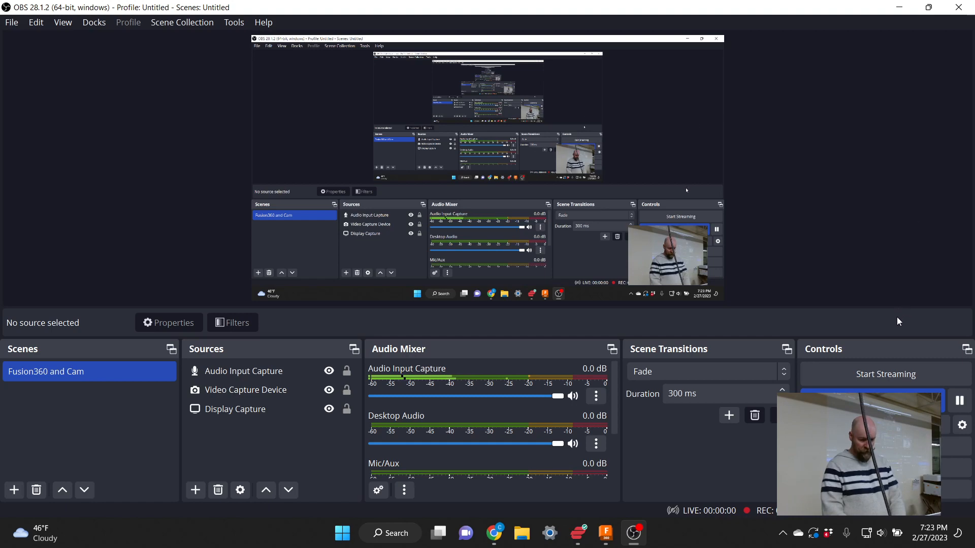
pyautogui.click(899, 7)
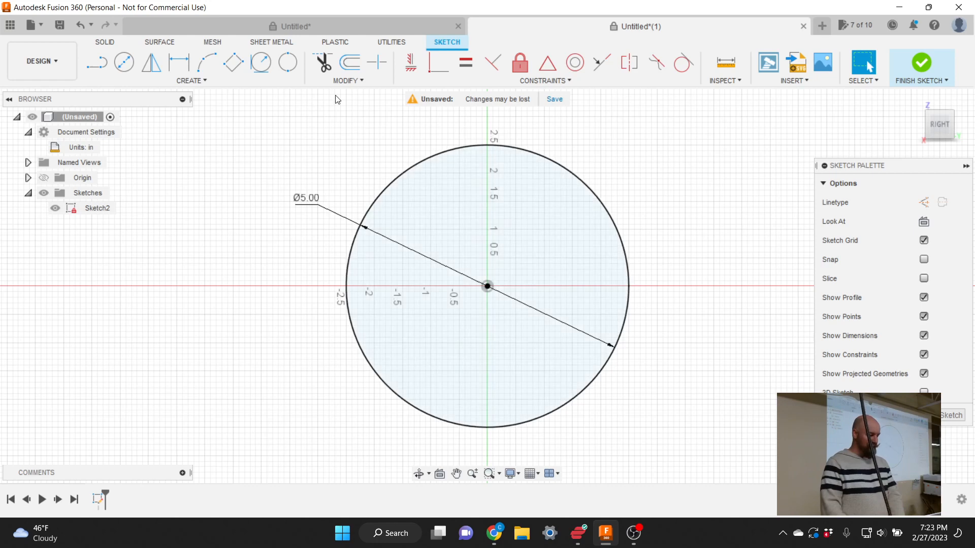
# Draw a 1.5 in diameter circle at the origin inside the 5 in circle and finish the sketch.
pyautogui.click(199, 82)
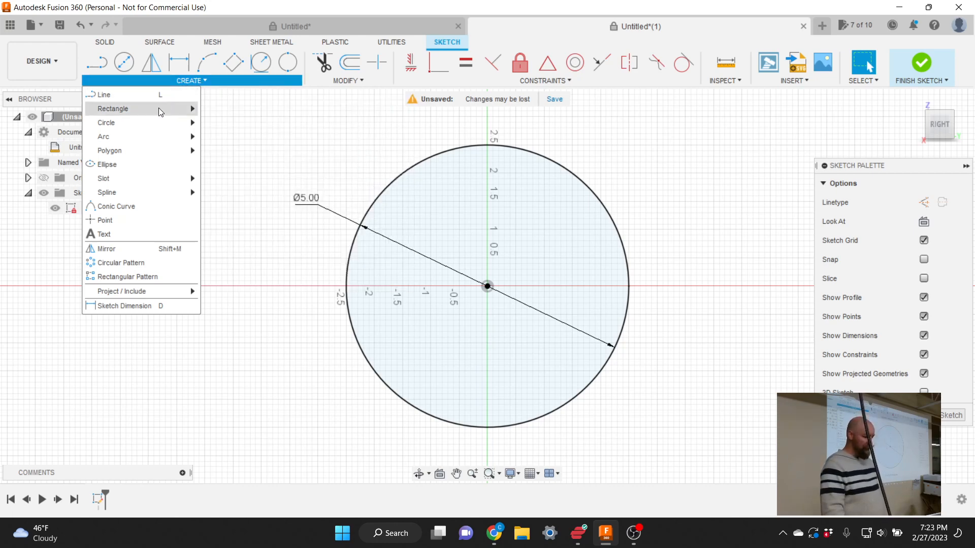
pyautogui.moveTo(151, 124)
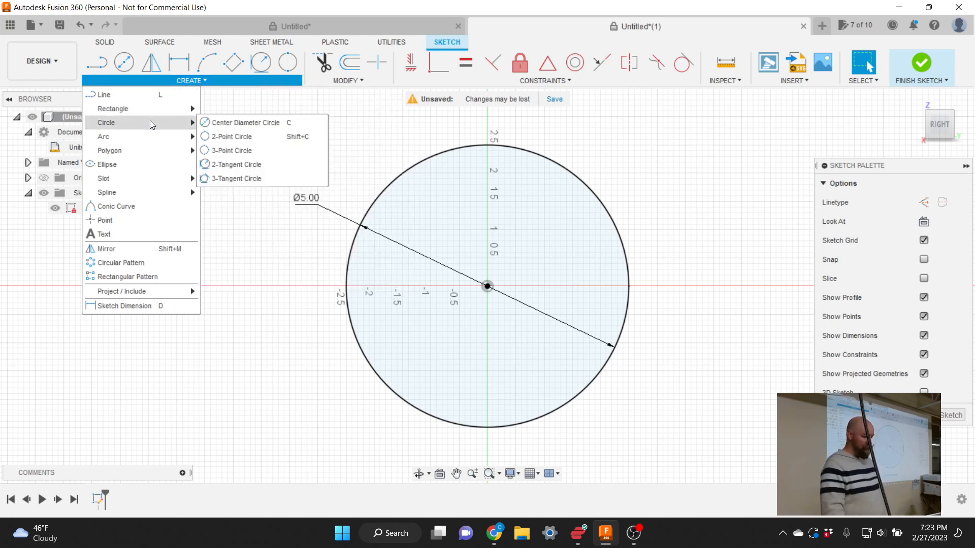
pyautogui.click(233, 125)
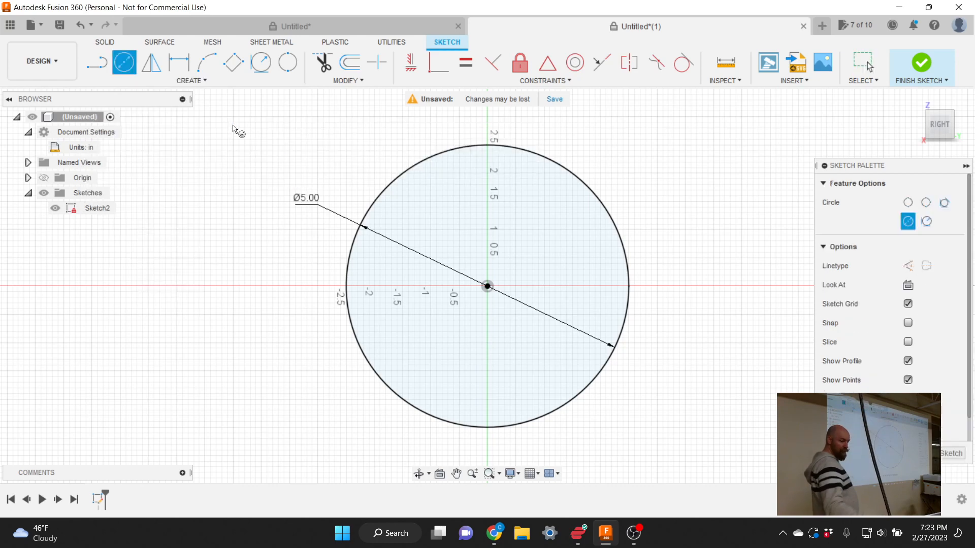
pyautogui.click(487, 286)
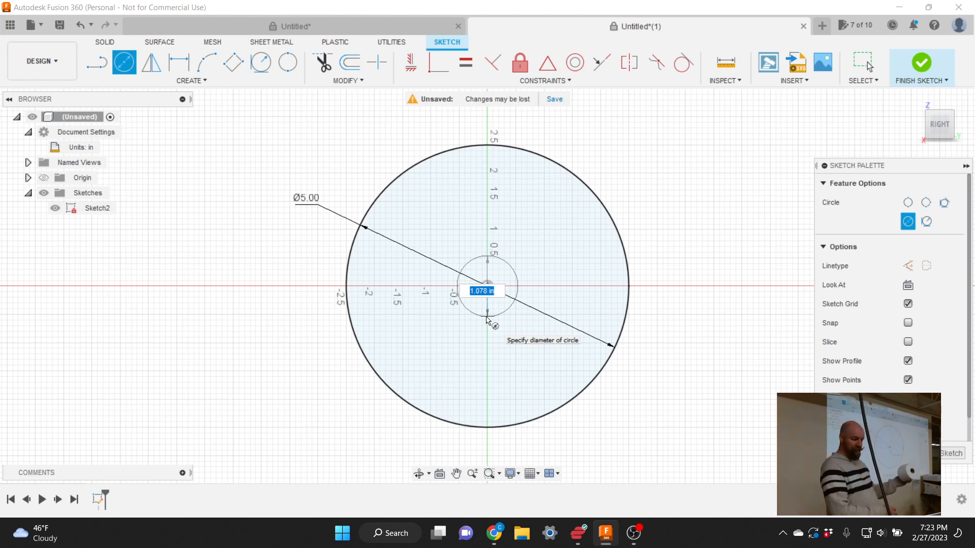
pyautogui.write('1')
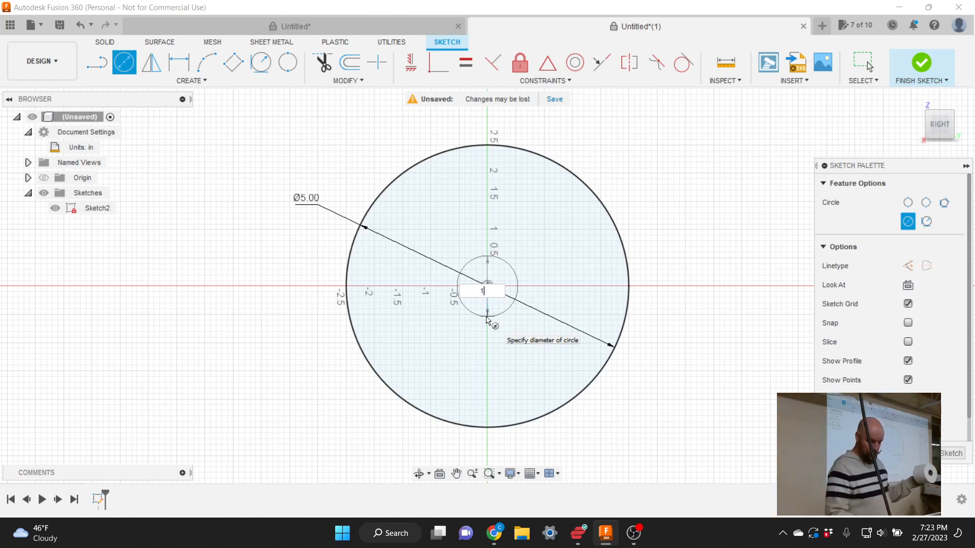
pyautogui.write('.5')
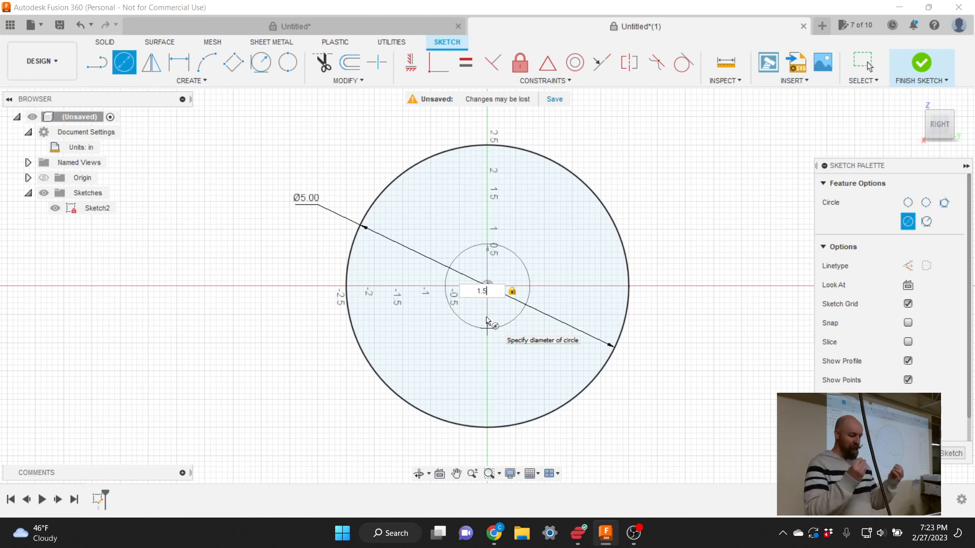
pyautogui.press('Return')
pyautogui.press('Escape')
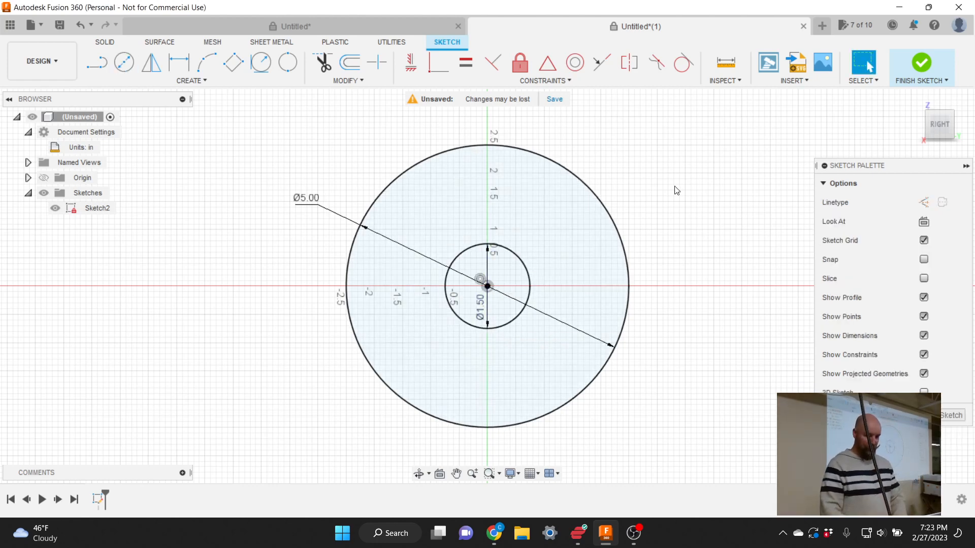
pyautogui.moveTo(948, 129); pyautogui.dragTo(937, 126)
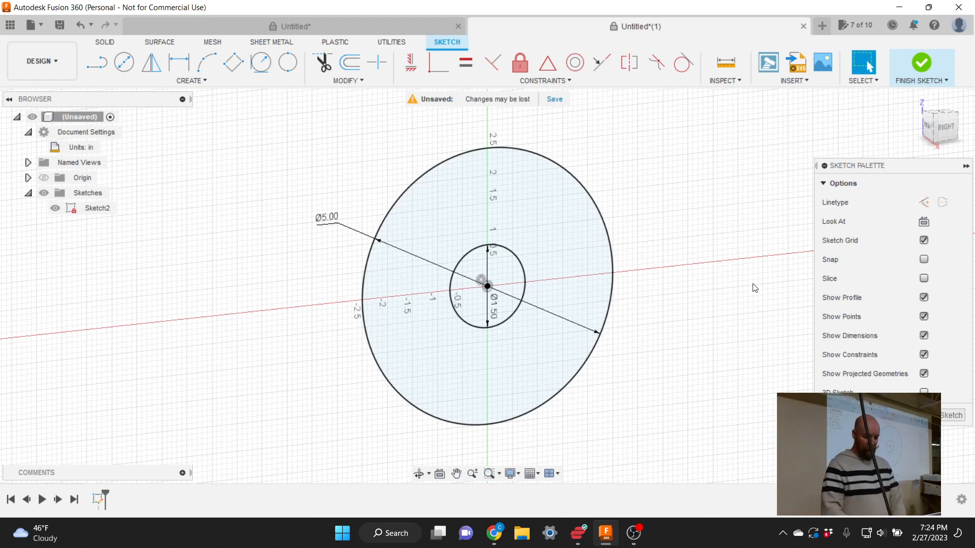
pyautogui.click(937, 415)
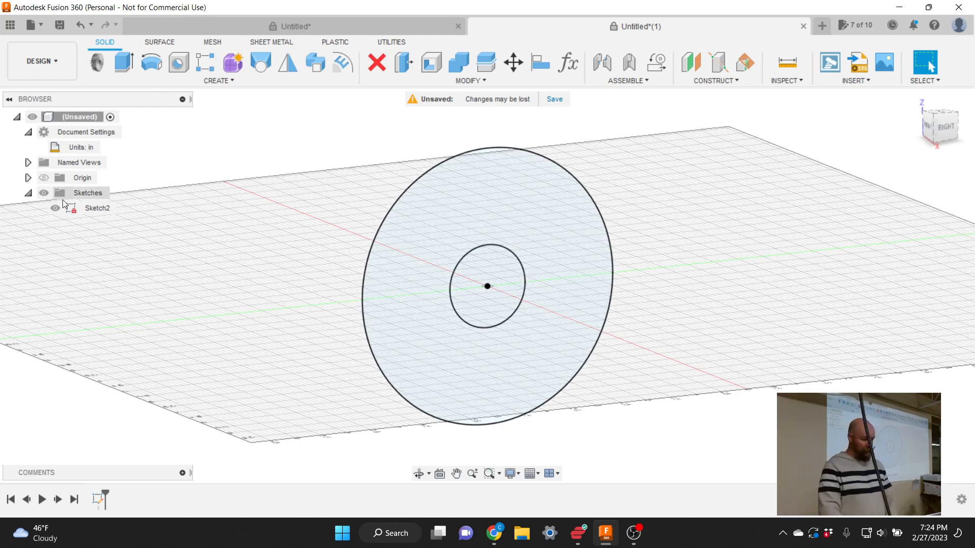
# Reopen Sketch2 for editing and finish it again.
pyautogui.rightClick(97, 209)
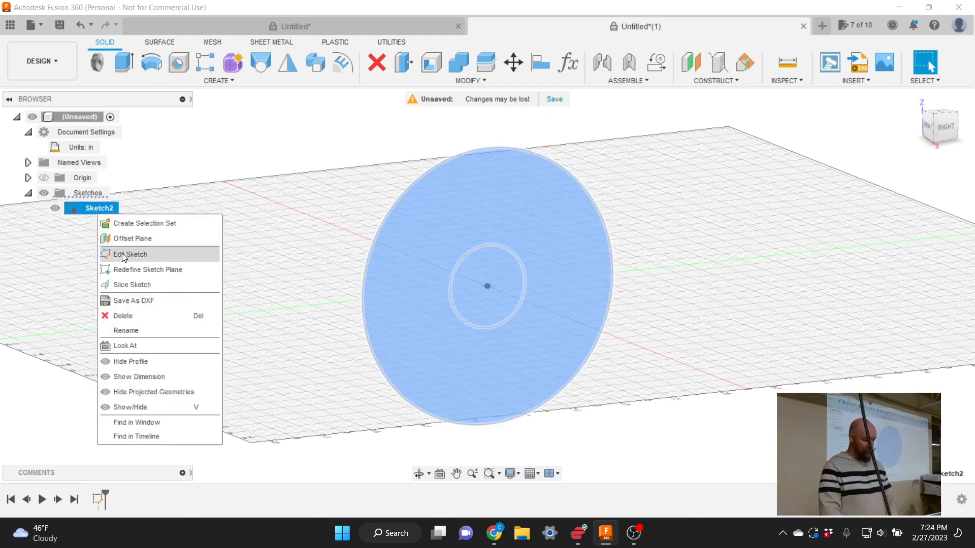
pyautogui.click(123, 254)
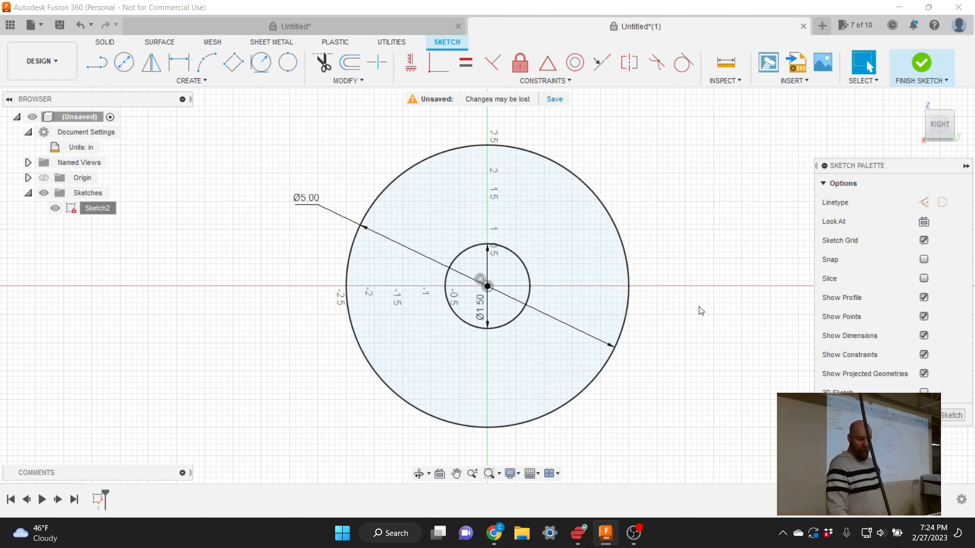
pyautogui.click(952, 416)
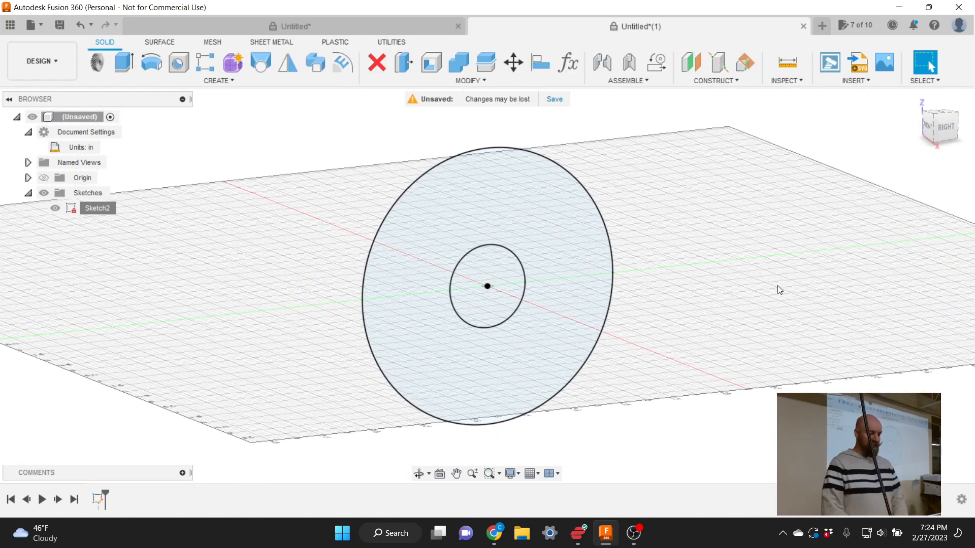
# Start a new-body extrusion of the ring between the two circles, pulling it about 2.6 in to one side.
pyautogui.click(215, 81)
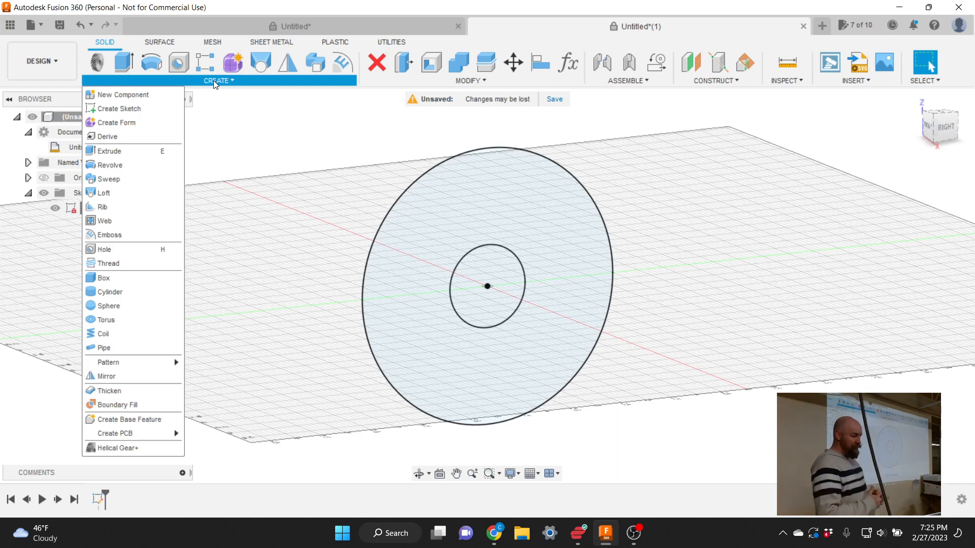
pyautogui.click(127, 152)
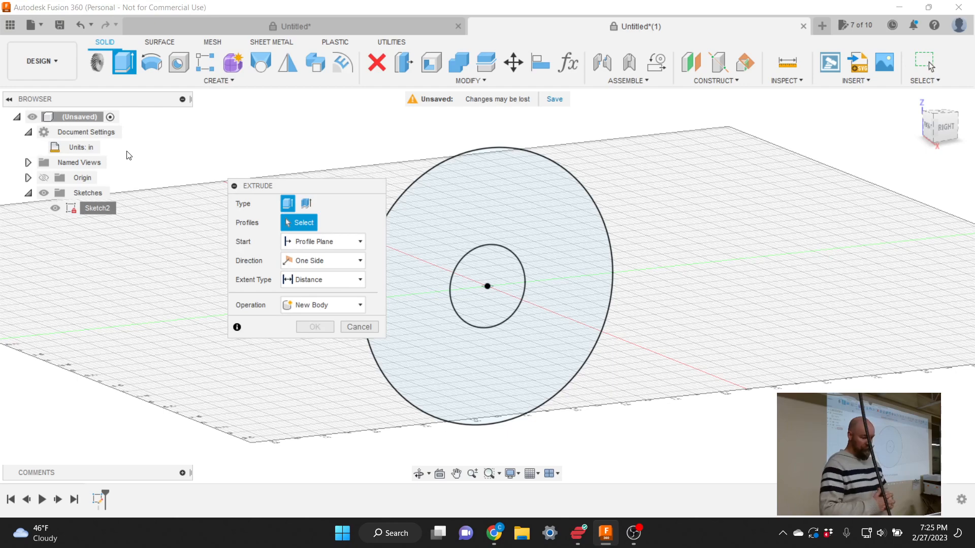
pyautogui.moveTo(278, 186); pyautogui.dragTo(222, 175)
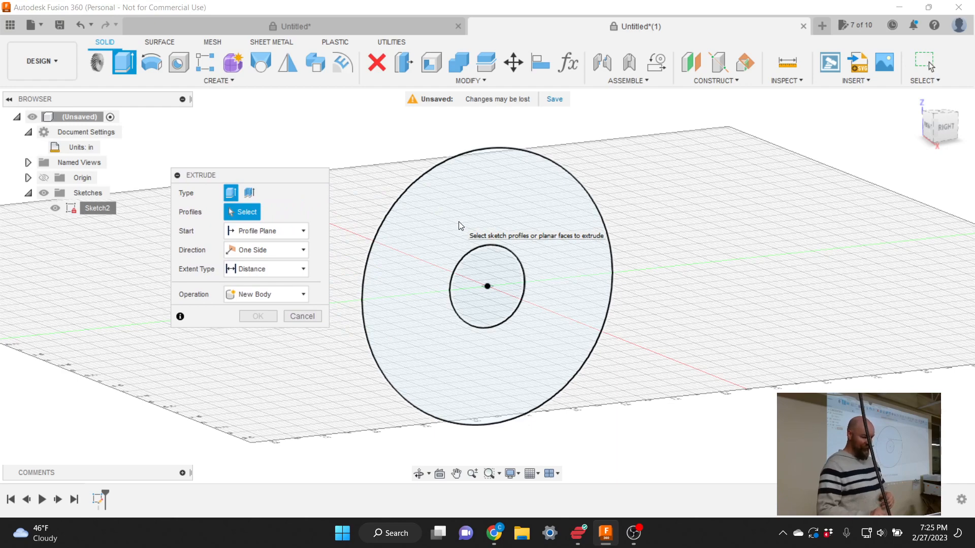
pyautogui.click(419, 217)
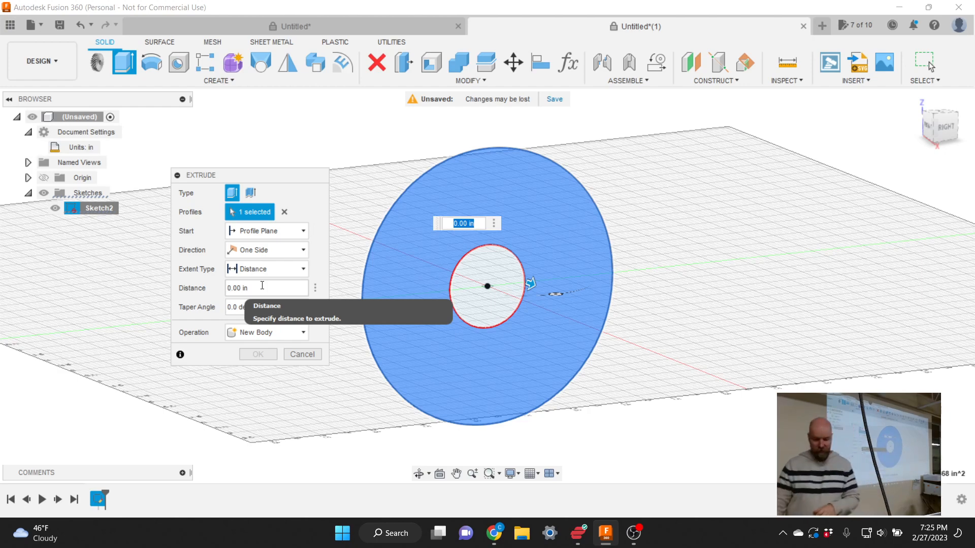
pyautogui.click(270, 248)
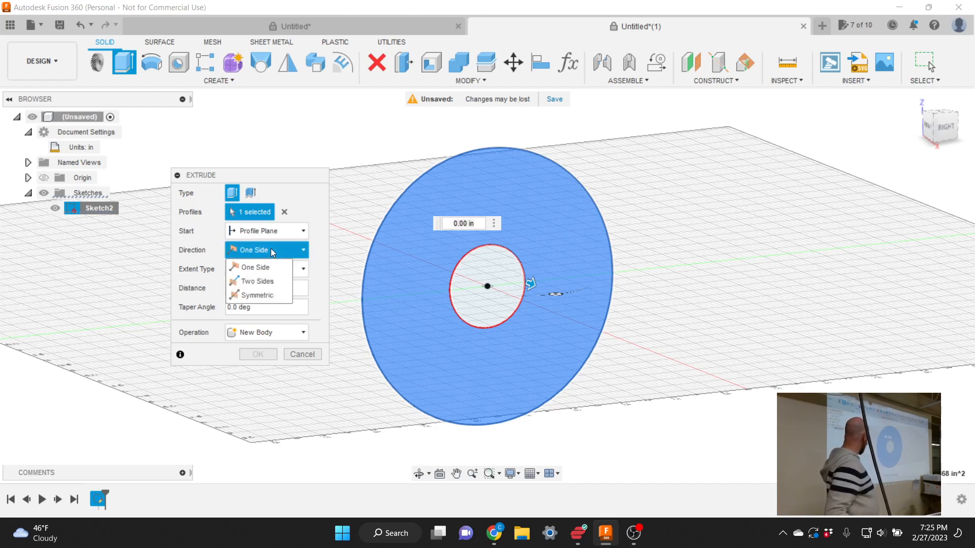
pyautogui.click(316, 244)
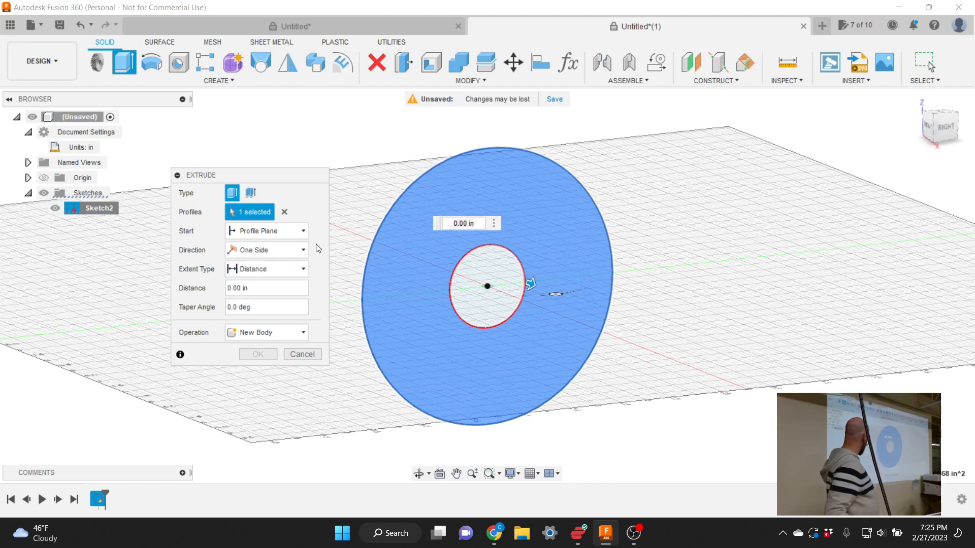
pyautogui.click(277, 248)
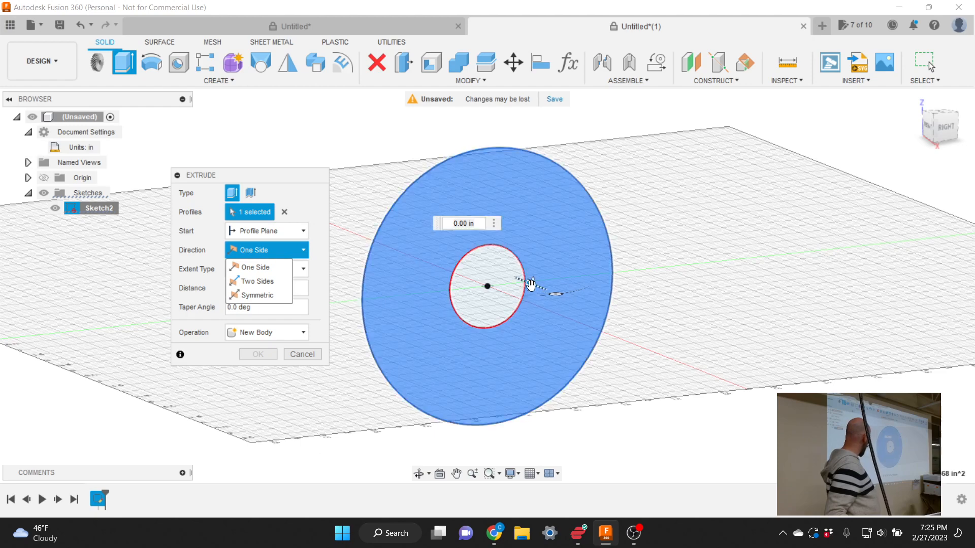
pyautogui.moveTo(529, 283); pyautogui.dragTo(586, 315)
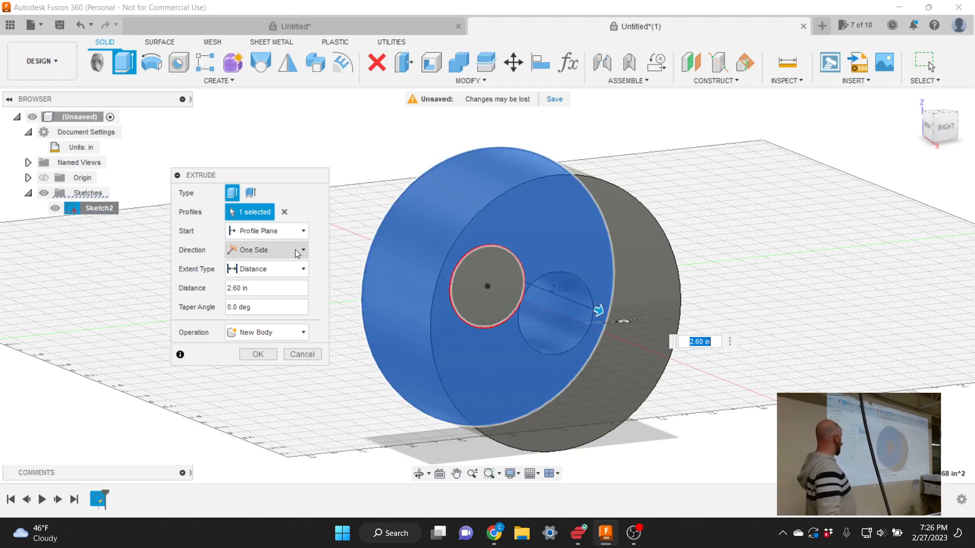
# Make the ring's extrusion symmetric with a half-length distance of 2 in and create it as a new body.
pyautogui.click(294, 248)
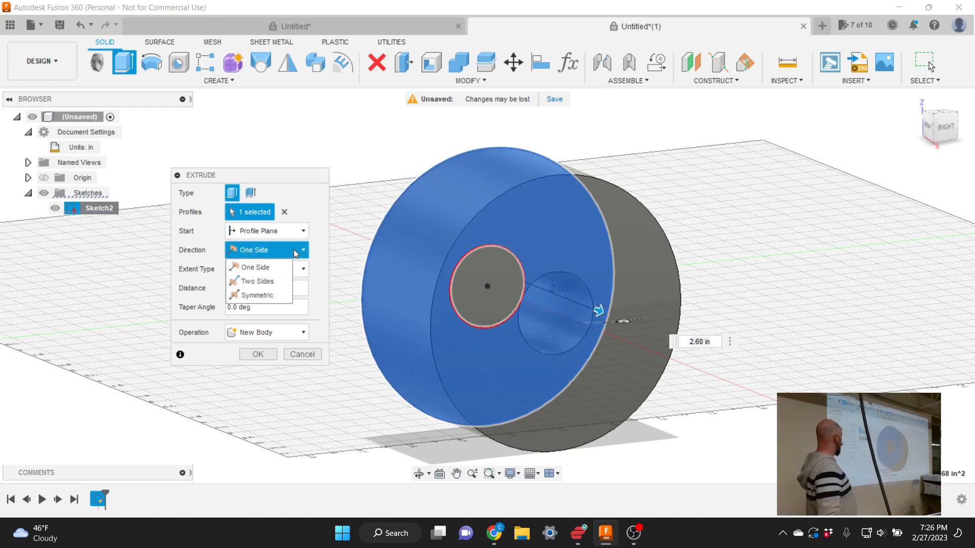
pyautogui.click(263, 296)
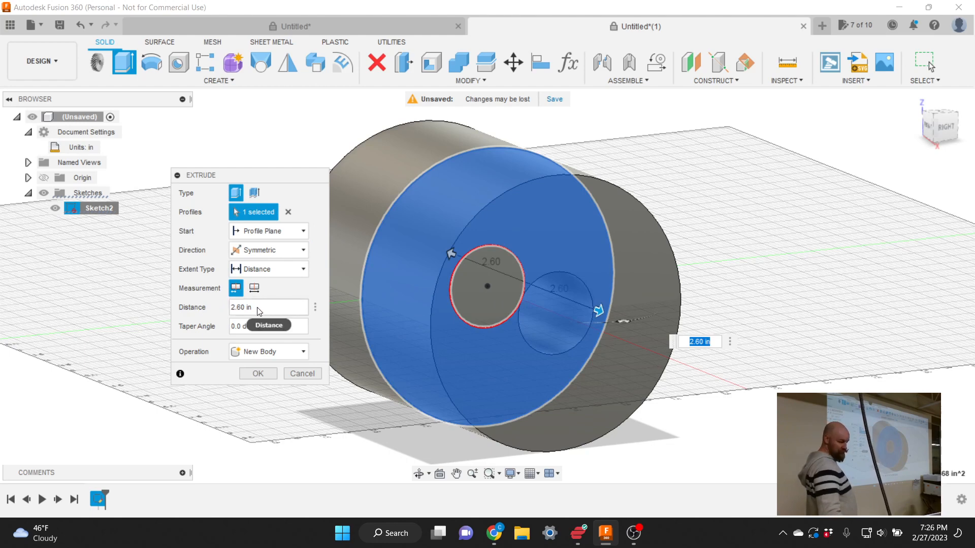
pyautogui.moveTo(258, 308); pyautogui.dragTo(239, 316)
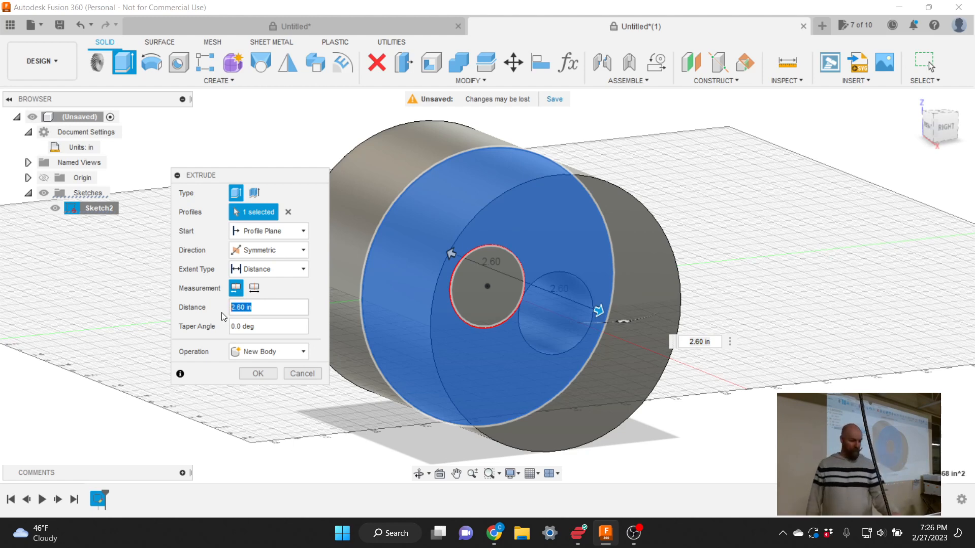
pyautogui.write('2')
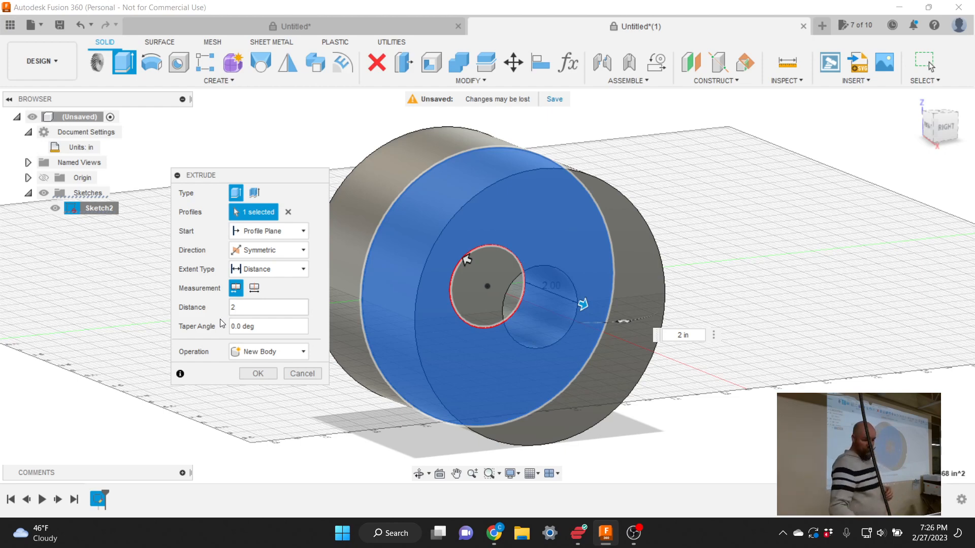
pyautogui.click(254, 374)
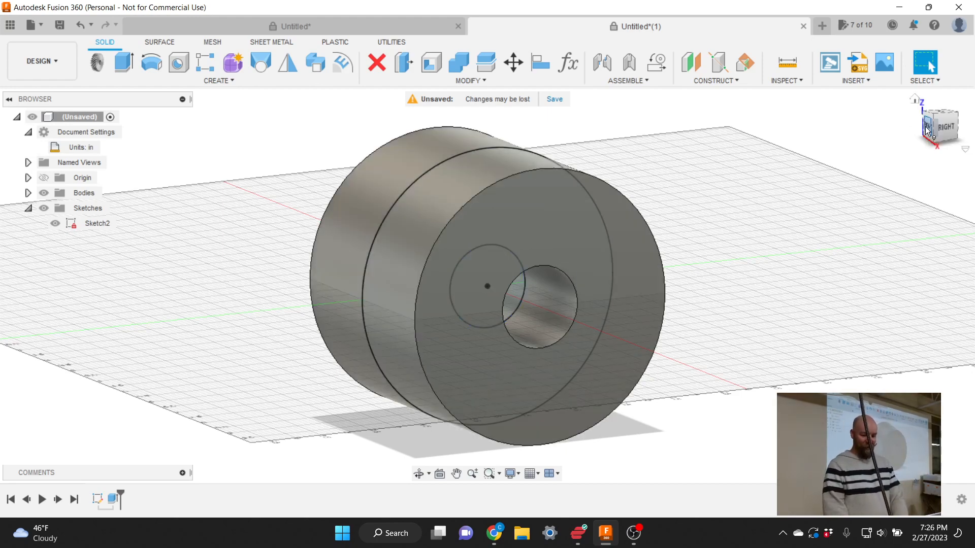
# Rename the sketch Sketch2 as "Profile".
pyautogui.moveTo(926, 128); pyautogui.dragTo(941, 135)
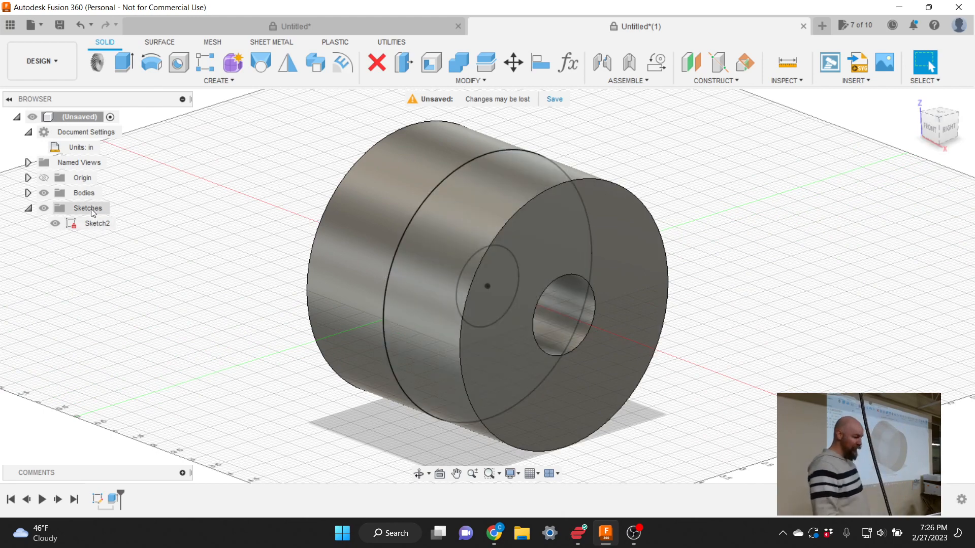
pyautogui.click(28, 194)
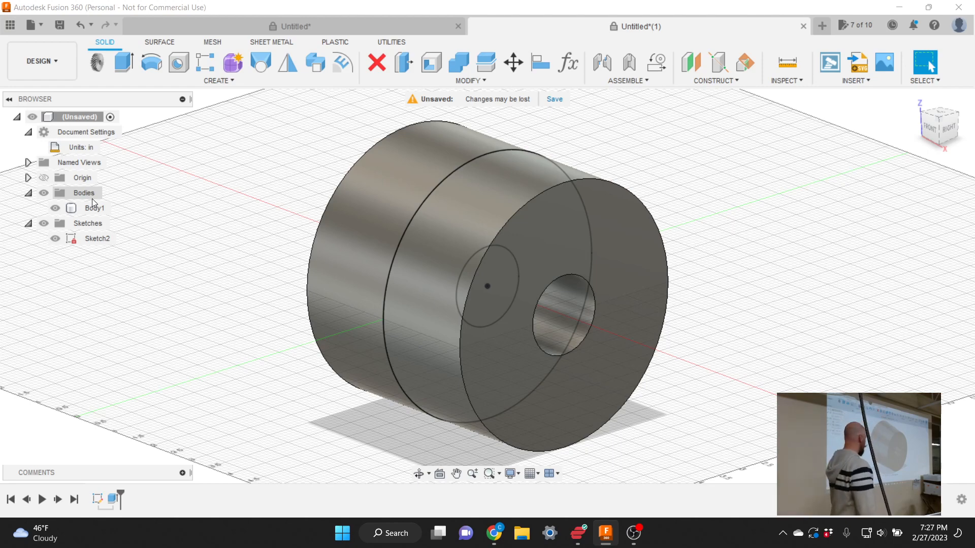
pyautogui.click(93, 238)
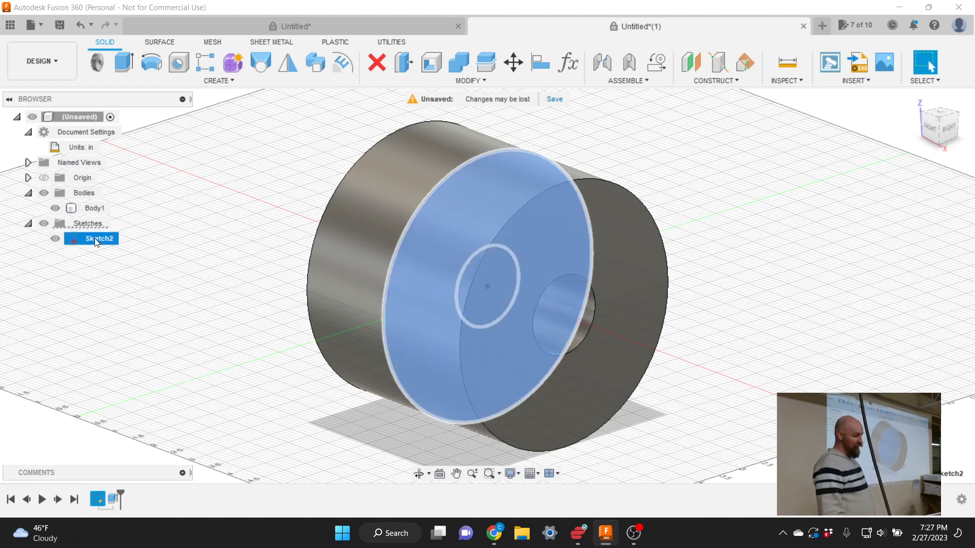
pyautogui.doubleClick(95, 238)
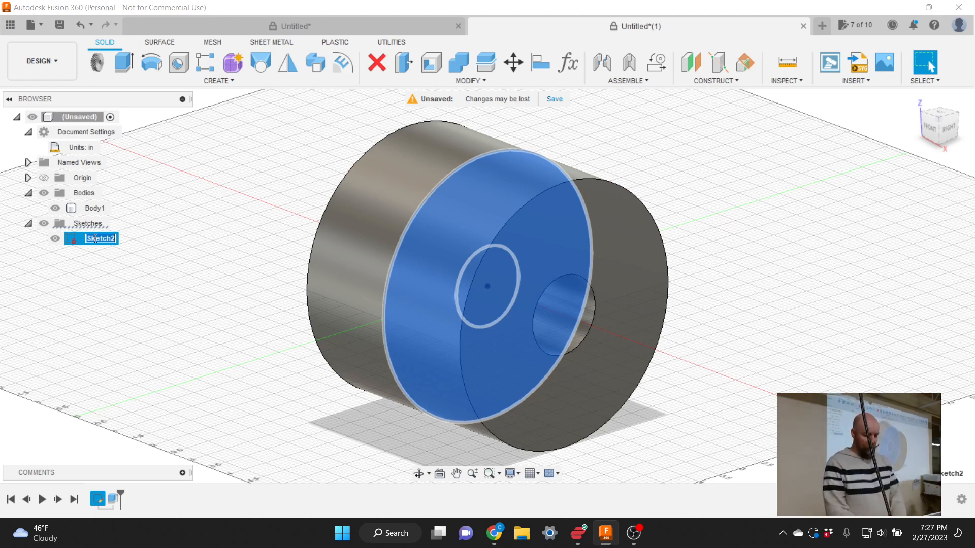
pyautogui.write('Pro')
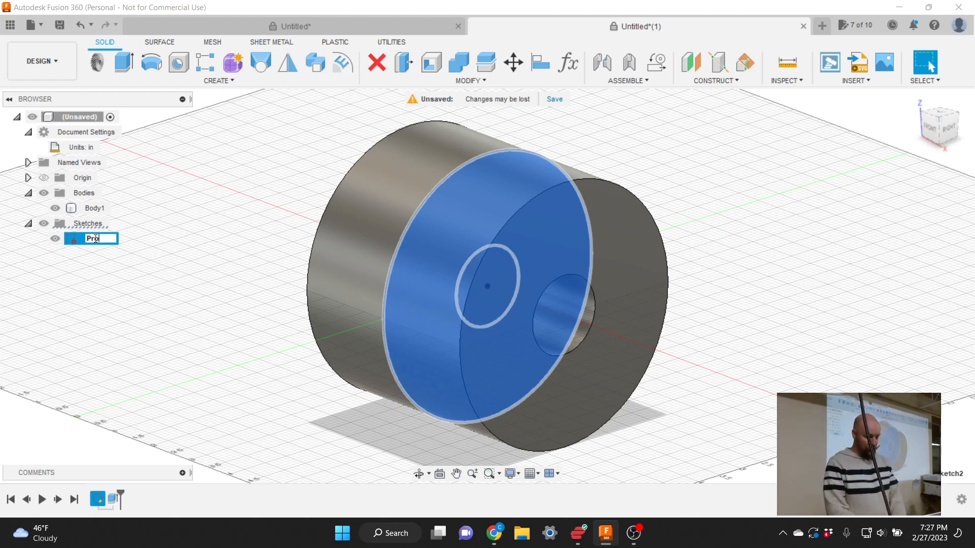
pyautogui.write('file')
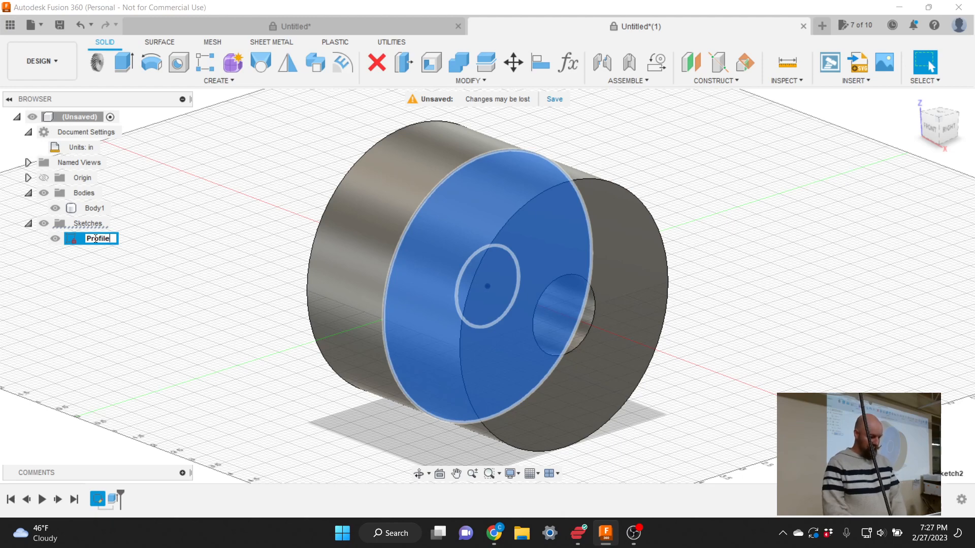
pyautogui.press('Return')
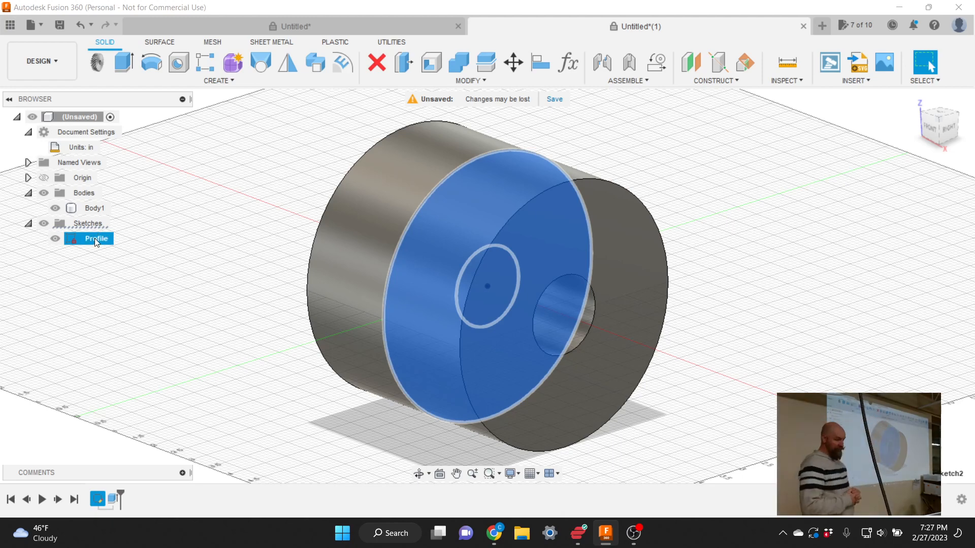
# Rename the extruded body as "The TP!" and clear the selection.
pyautogui.click(92, 208)
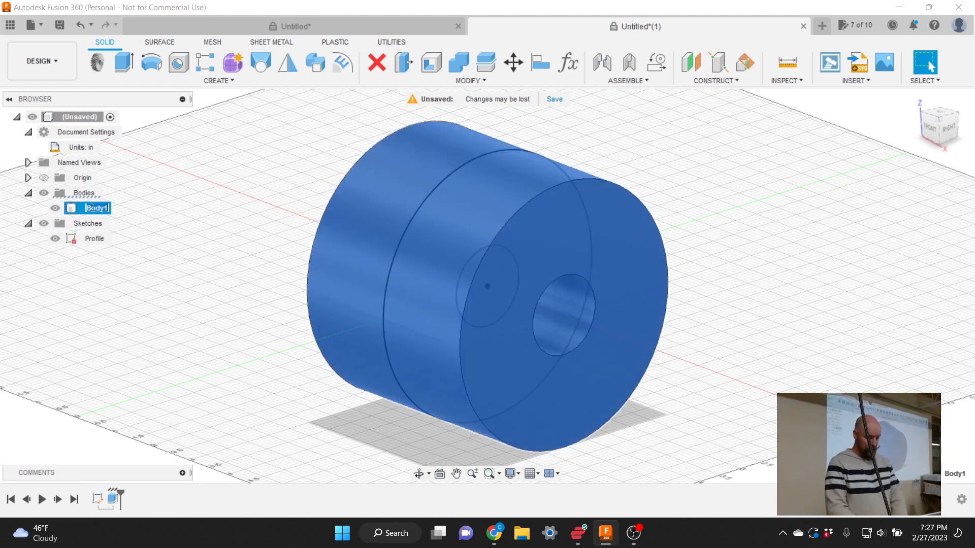
pyautogui.write('The T')
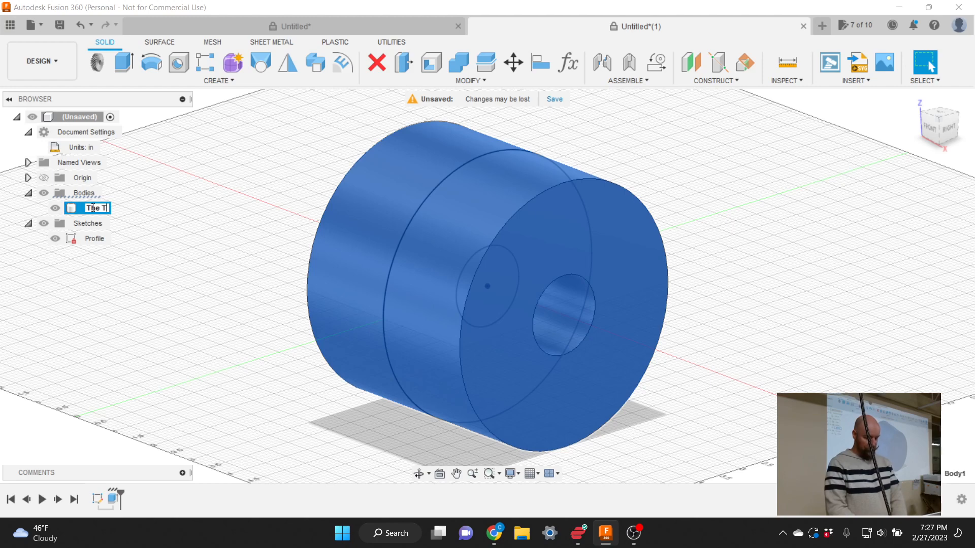
pyautogui.write('PU')
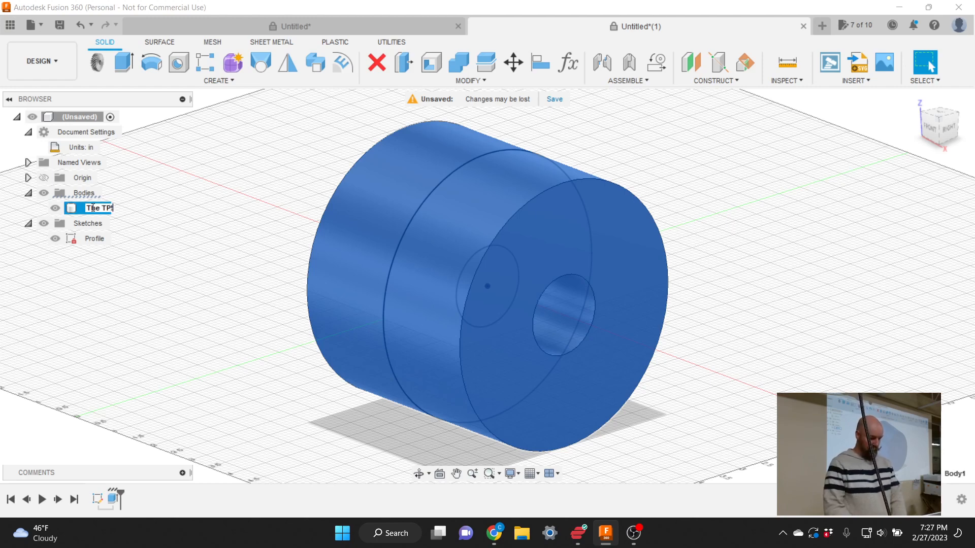
pyautogui.press('Return')
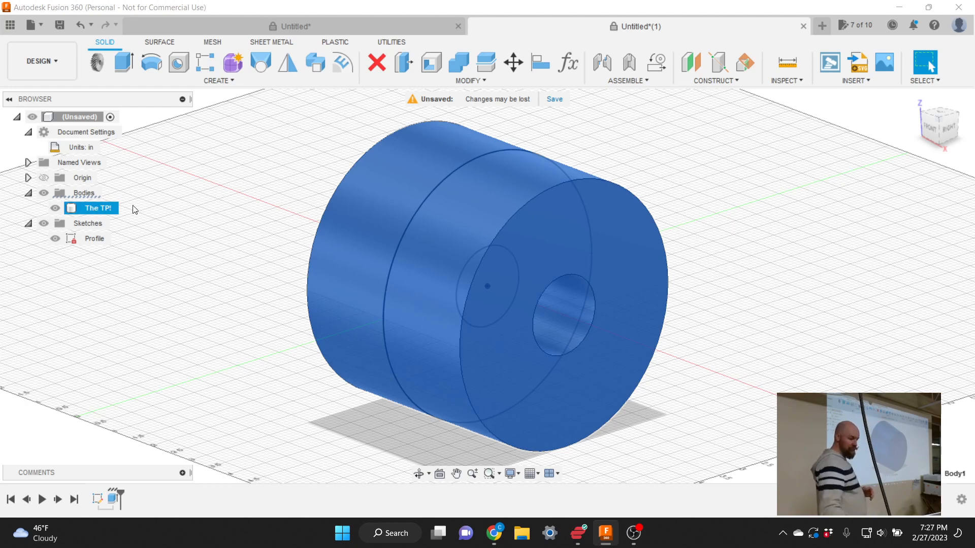
pyautogui.click(161, 220)
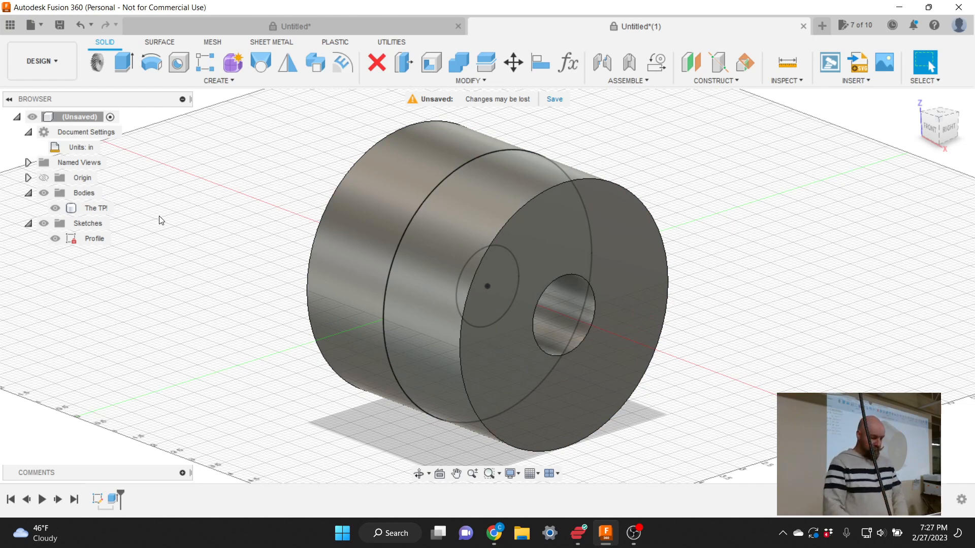
pyautogui.scroll(-2, 319, 218)
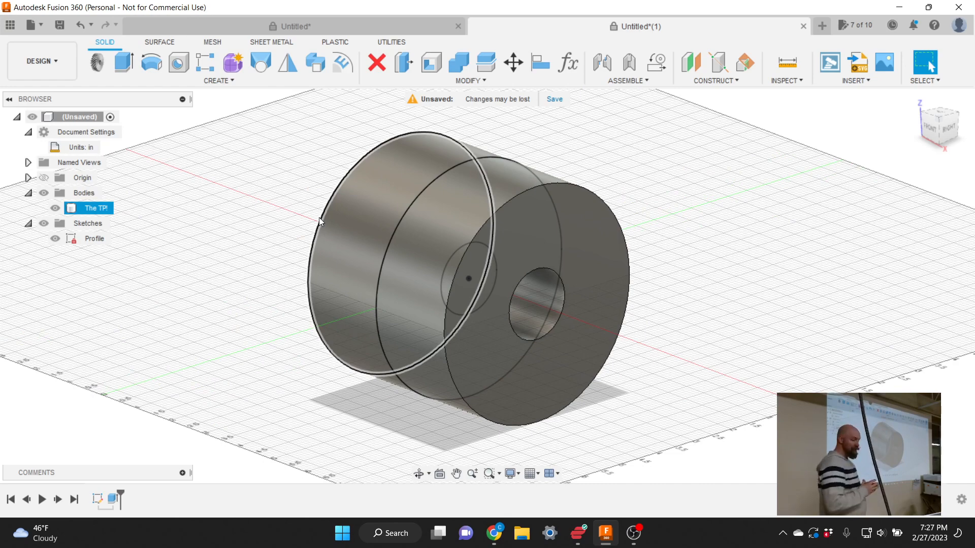
pyautogui.click(313, 212)
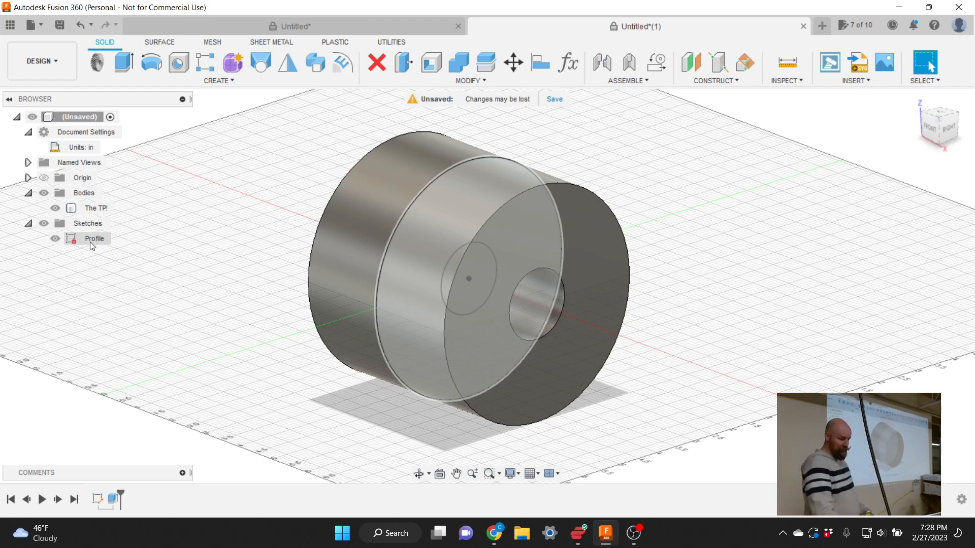
# Open the Profile sketch for editing and finish it without making changes.
pyautogui.rightClick(97, 501)
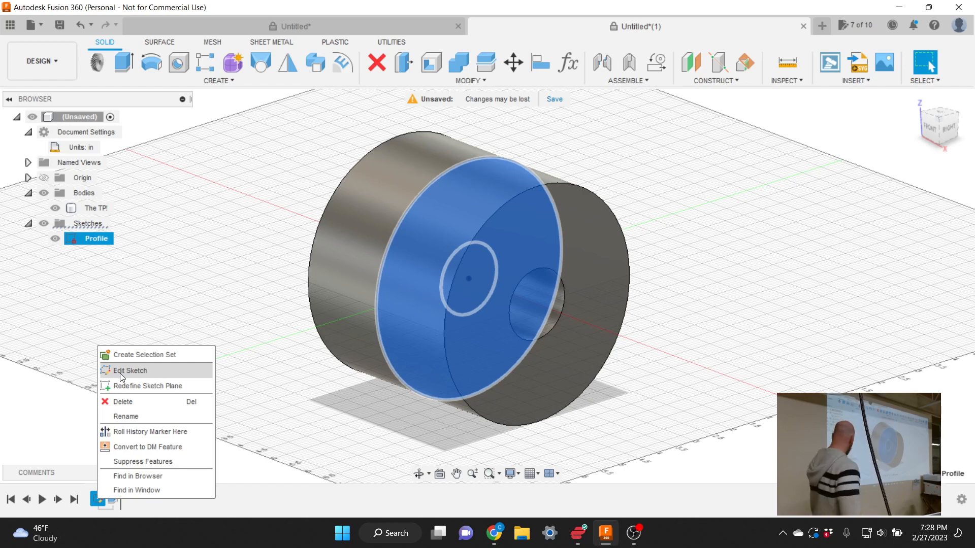
pyautogui.click(158, 239)
pyautogui.doubleClick(93, 242)
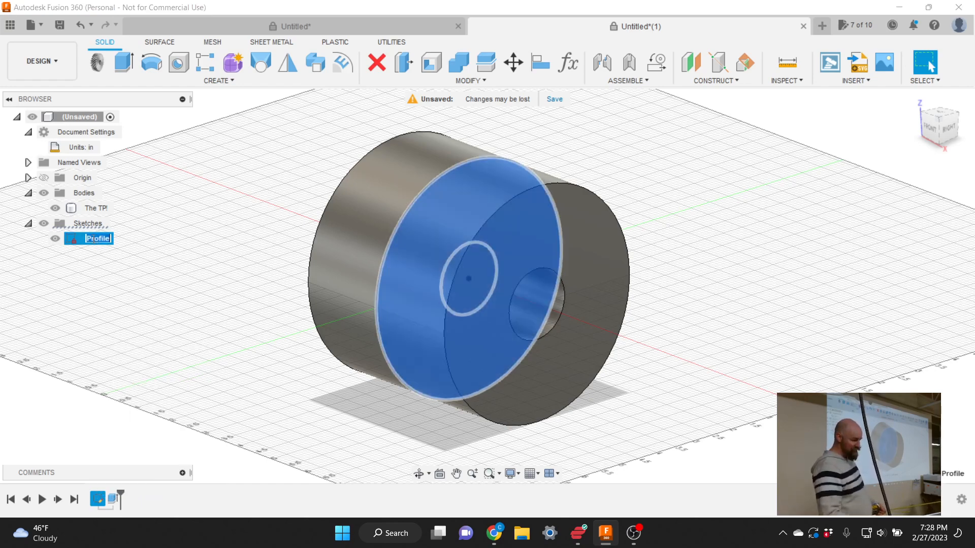
pyautogui.doubleClick(75, 239)
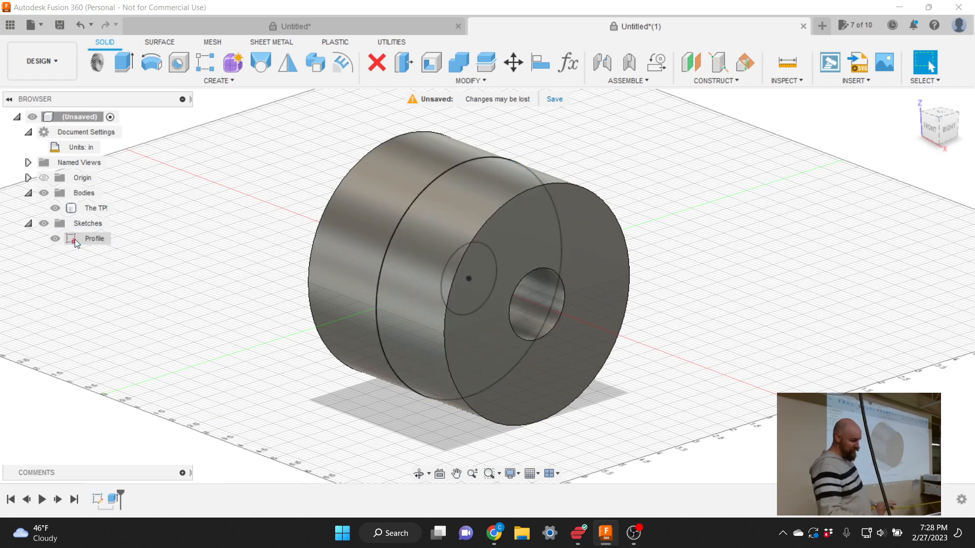
pyautogui.doubleClick(75, 239)
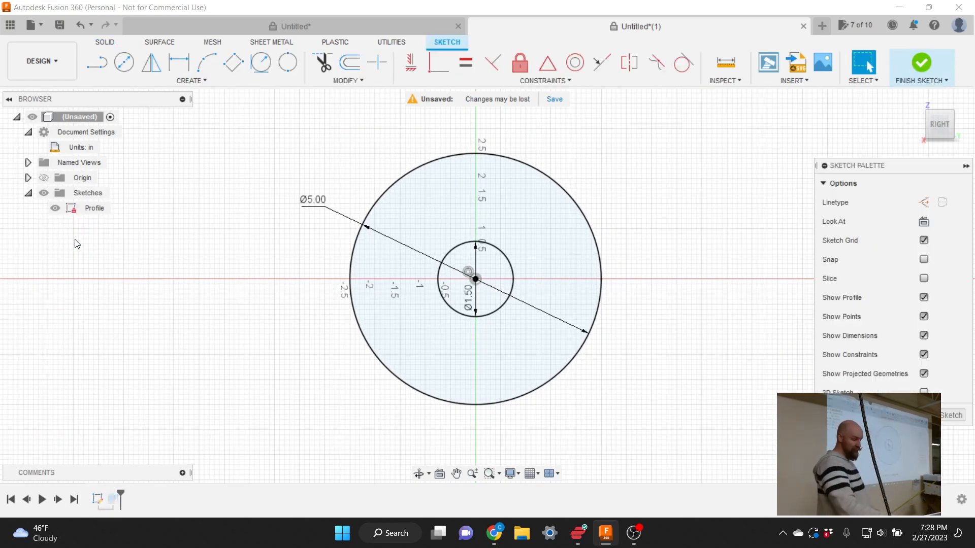
pyautogui.click(941, 414)
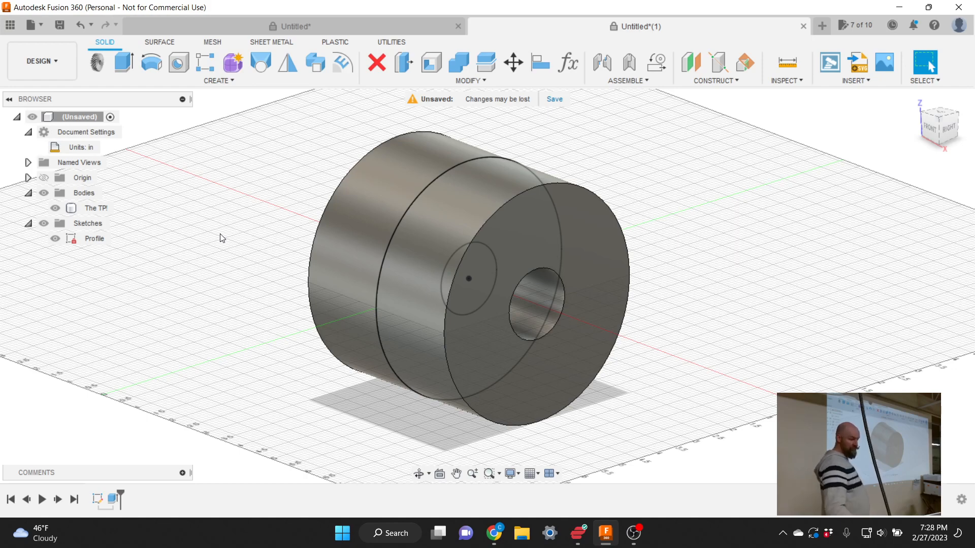
# Reopen the Profile sketch in edit mode to access the two circles' diameter dimensions.
pyautogui.click(93, 239)
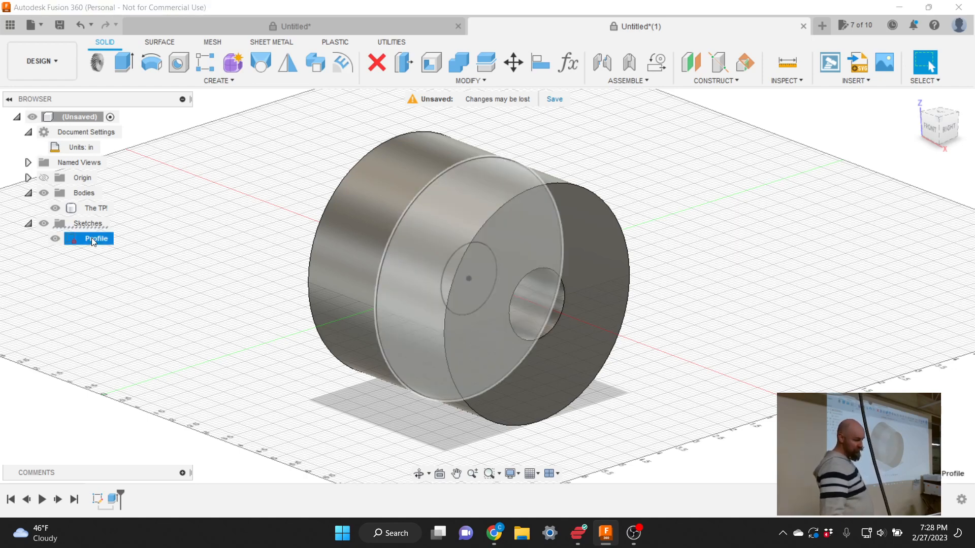
pyautogui.rightClick(93, 242)
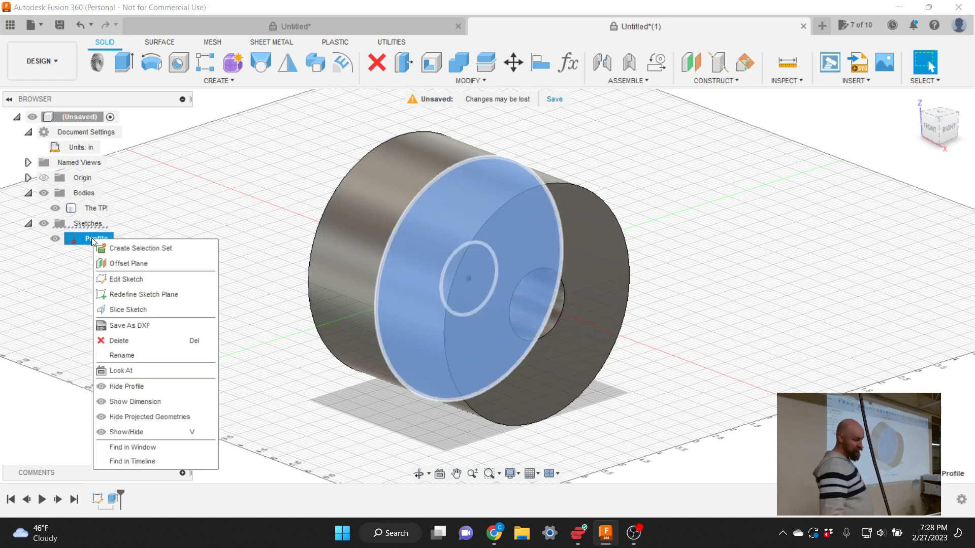
pyautogui.click(125, 280)
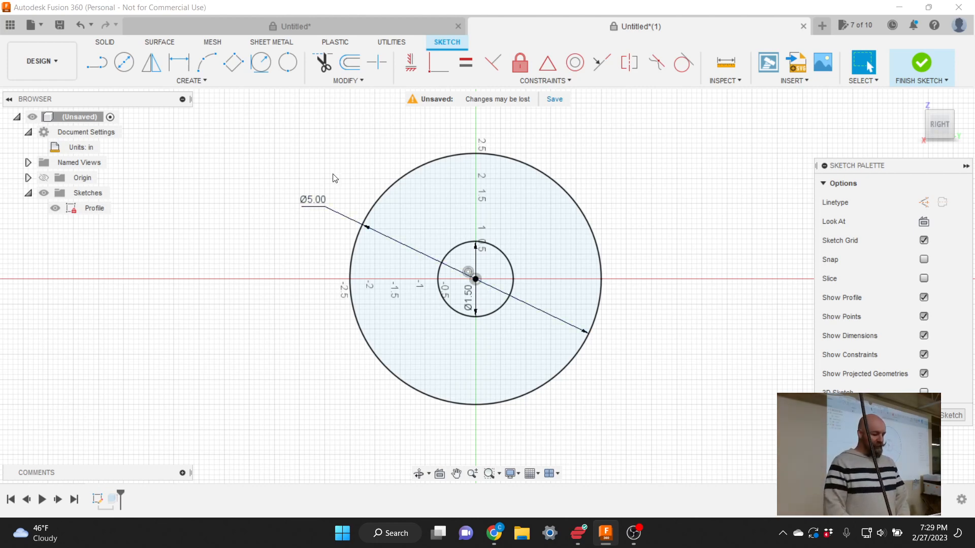
# Draw a horizontal line 3 in long from the circles' shared center, extending beyond the outer circle.
pyautogui.click(196, 82)
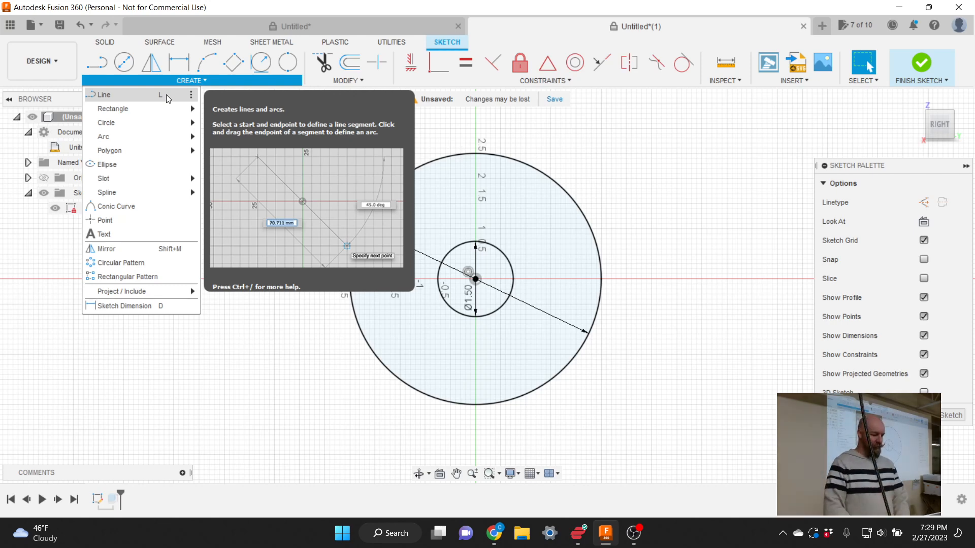
pyautogui.click(161, 95)
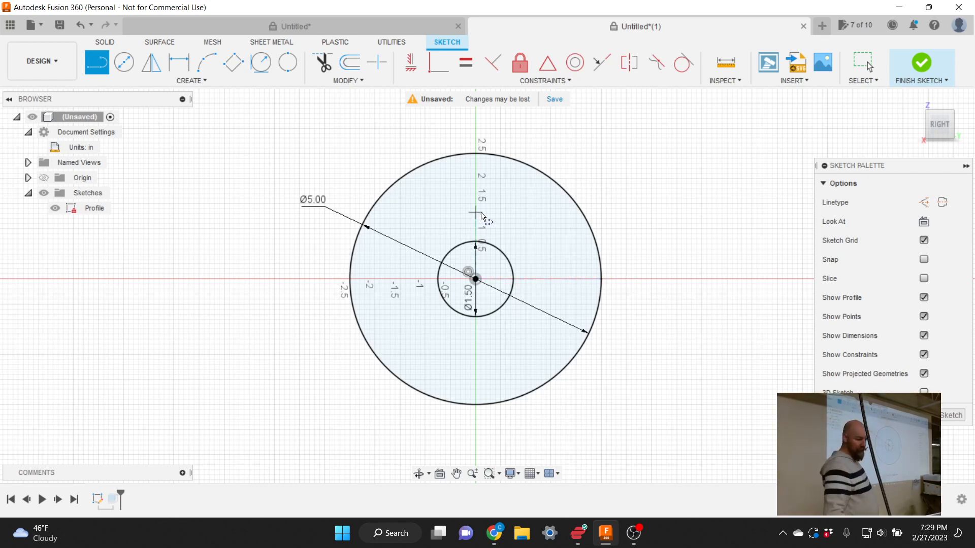
pyautogui.click(475, 279)
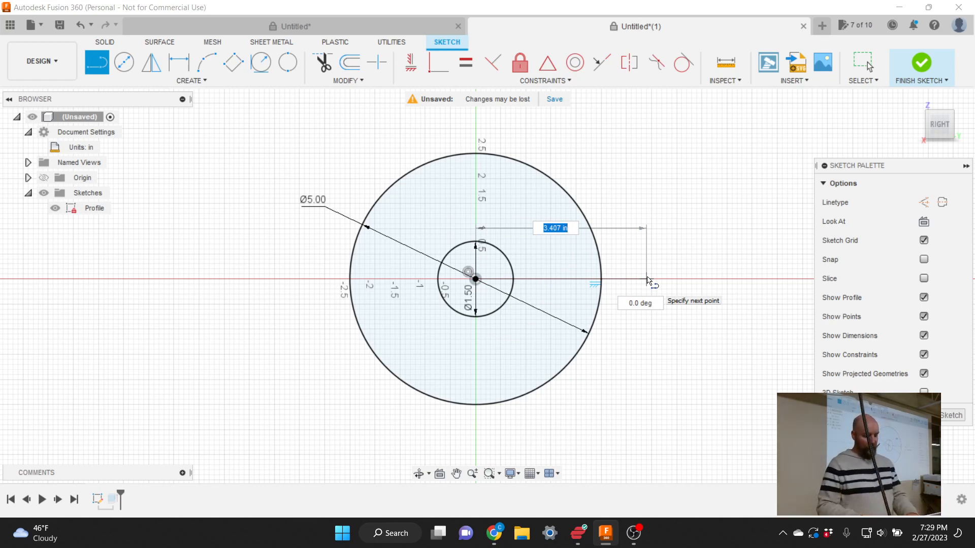
pyautogui.write('3')
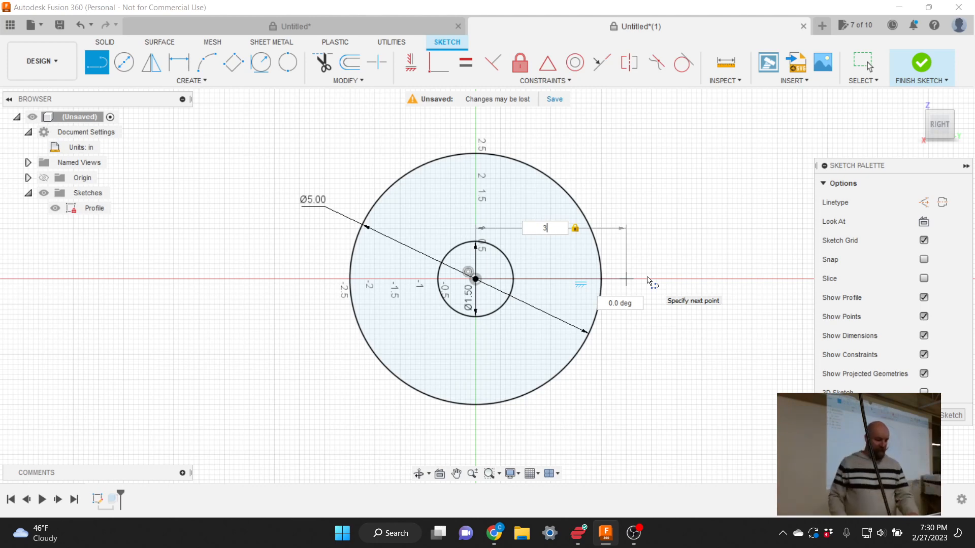
pyautogui.press('Tab')
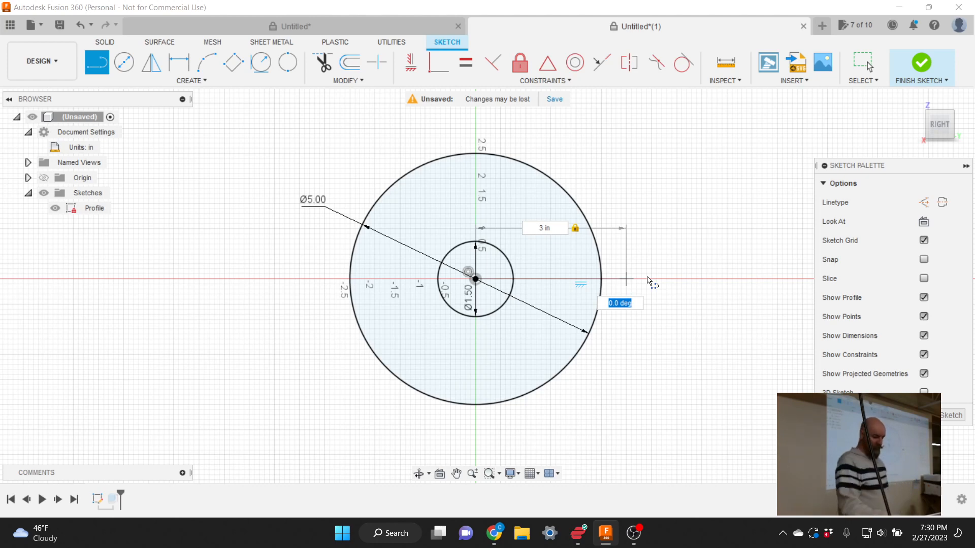
pyautogui.press('Tab')
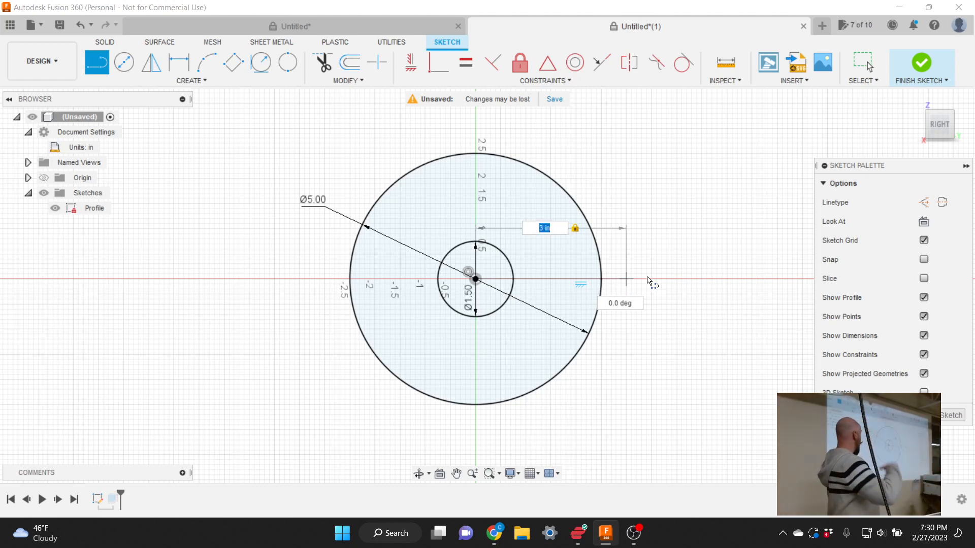
pyautogui.press('Tab')
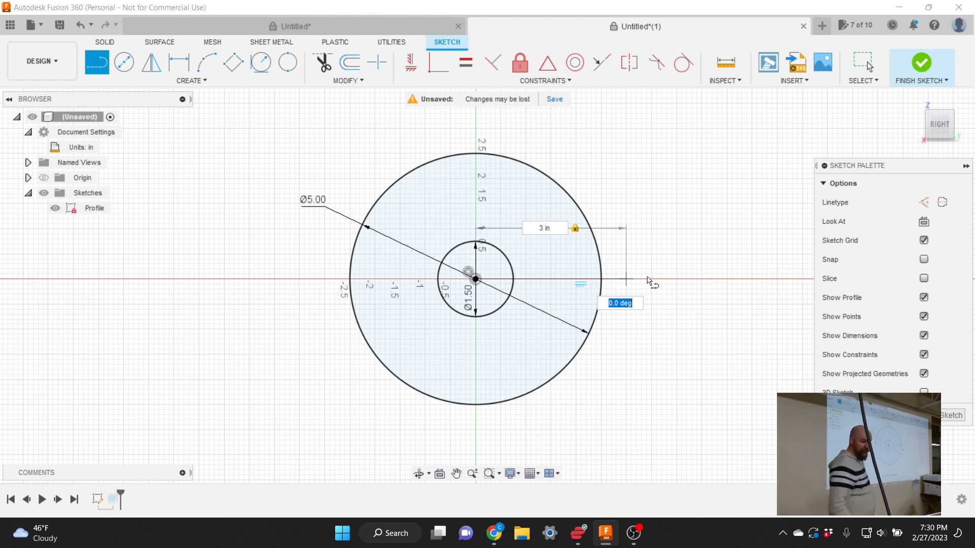
pyautogui.press('Return')
pyautogui.press('Escape')
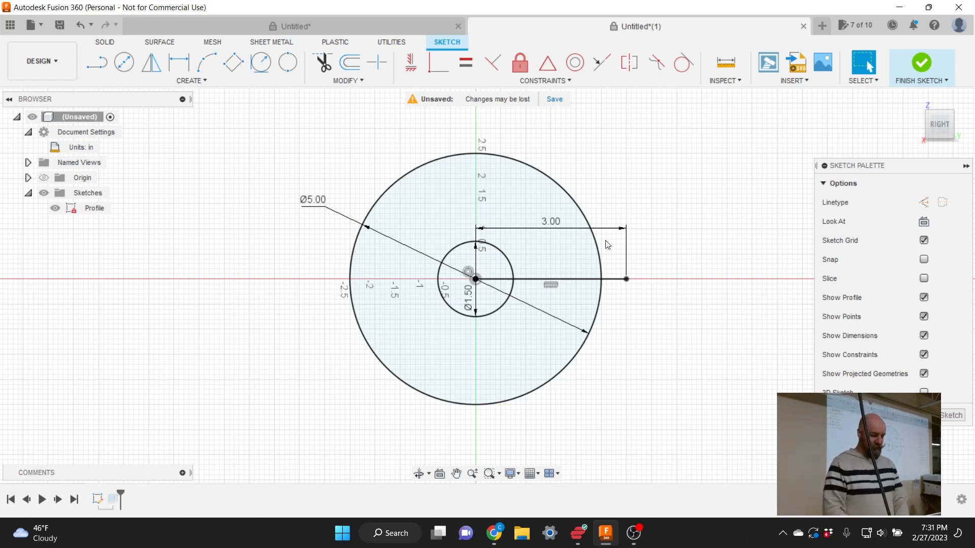
pyautogui.click(187, 84)
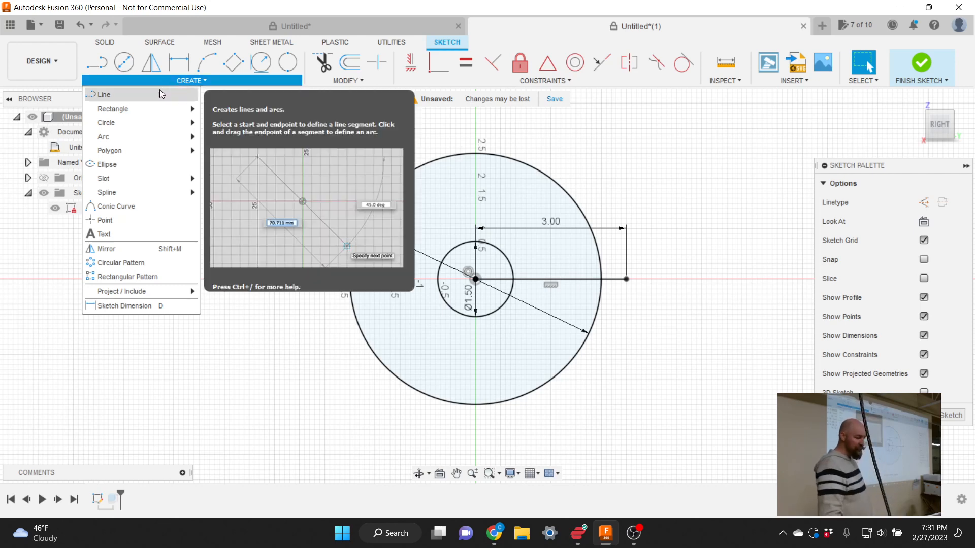
pyautogui.moveTo(171, 110)
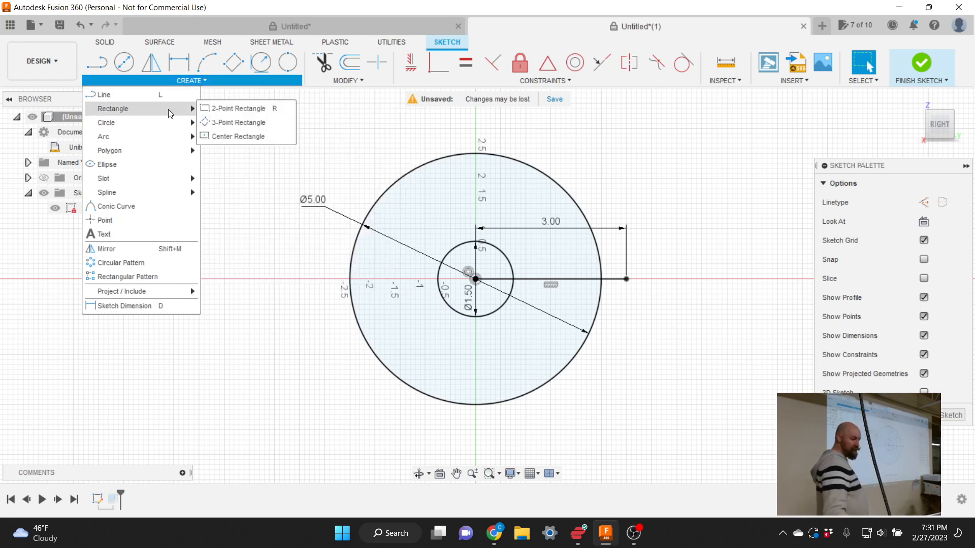
pyautogui.click(240, 137)
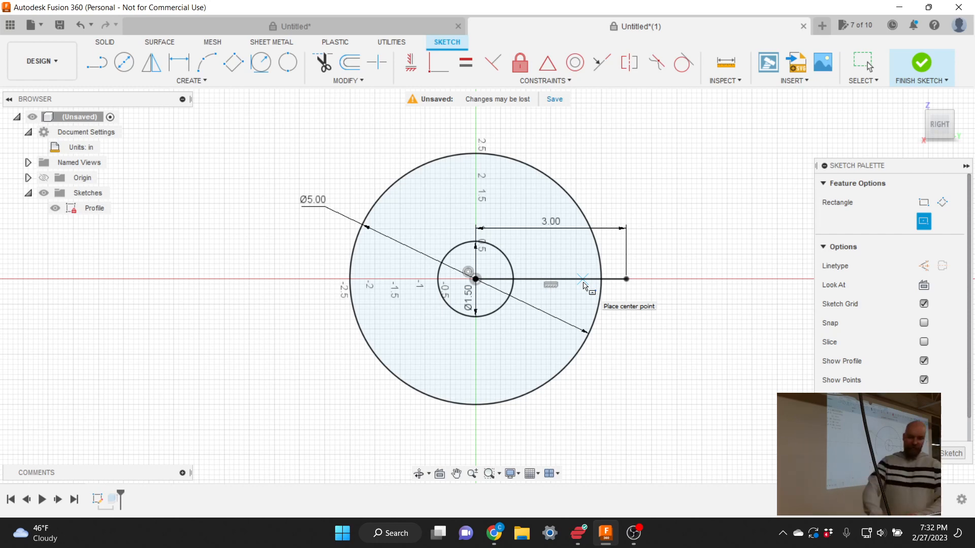
pyautogui.press('Escape')
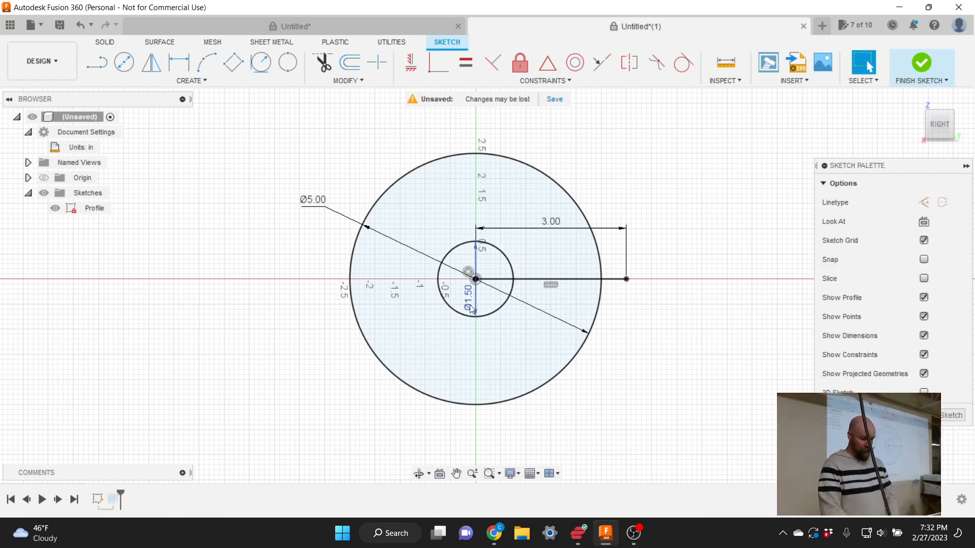
# Reposition the inner circle's diameter dimension outside that circle and raise the horizontal line's length dimension slightly.
pyautogui.moveTo(471, 308); pyautogui.dragTo(404, 313)
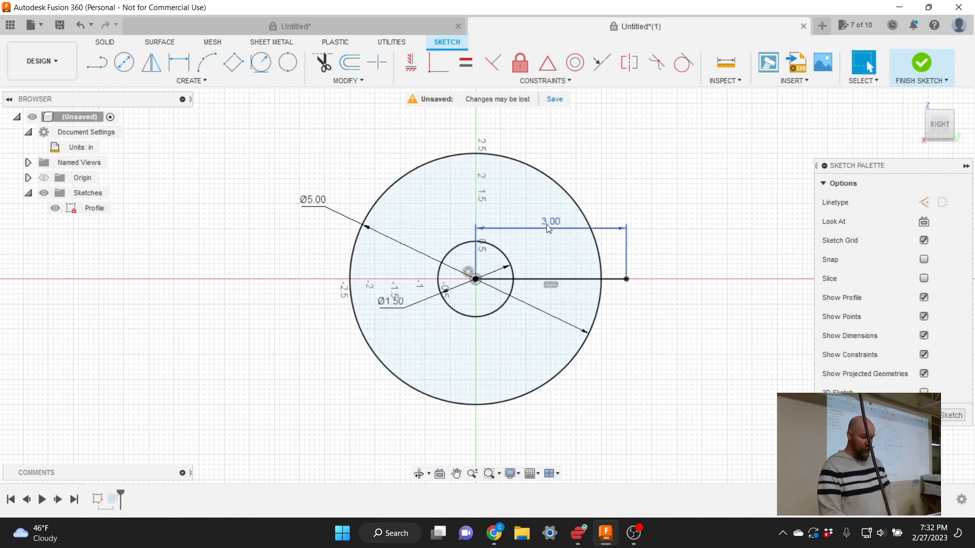
pyautogui.moveTo(549, 228); pyautogui.dragTo(550, 217)
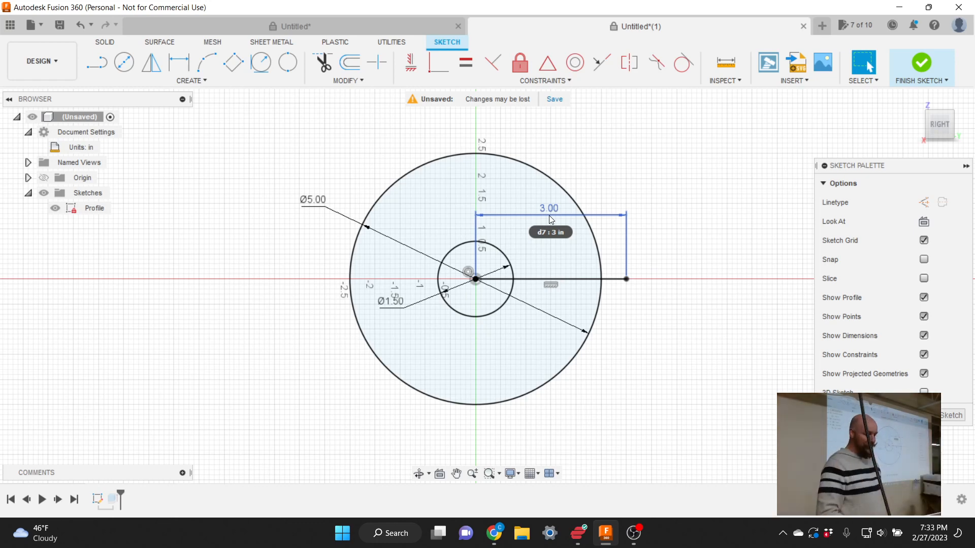
# Start a center rectangle on the outer endpoint of the 3 in line and set its width to 1/4 in.
pyautogui.click(198, 81)
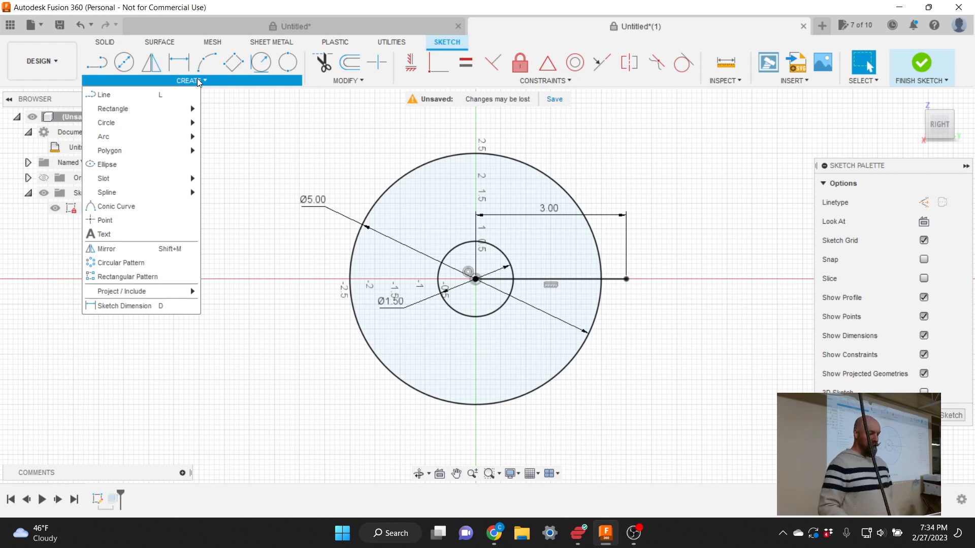
pyautogui.moveTo(163, 109)
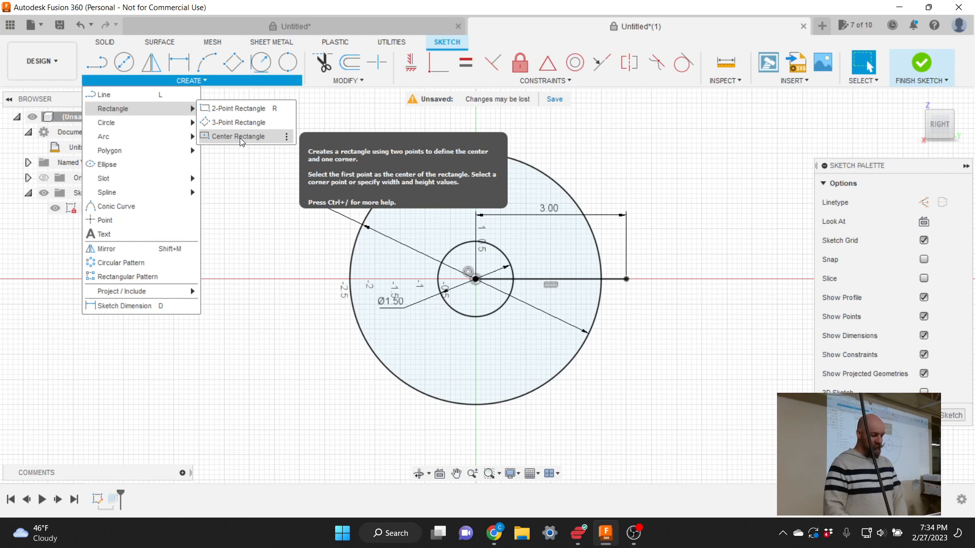
pyautogui.click(240, 138)
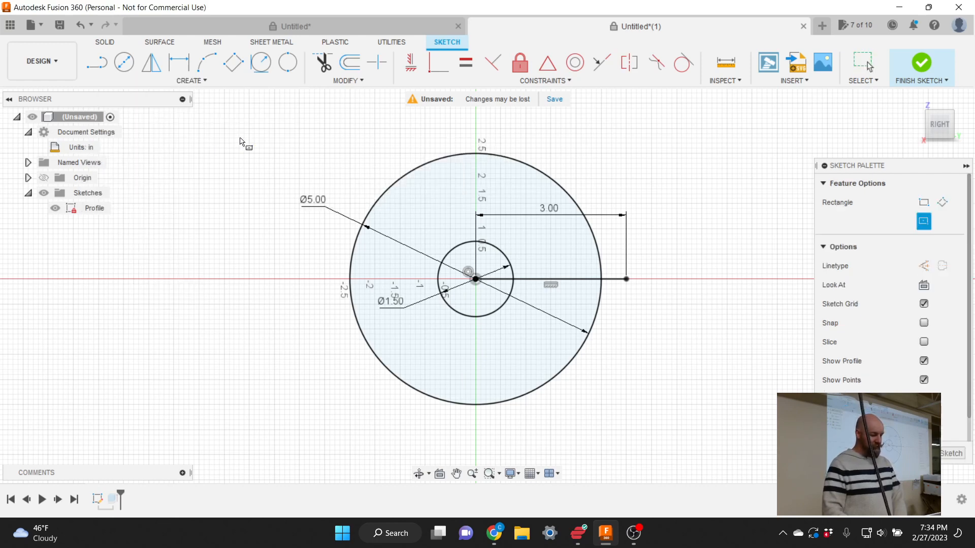
pyautogui.click(627, 279)
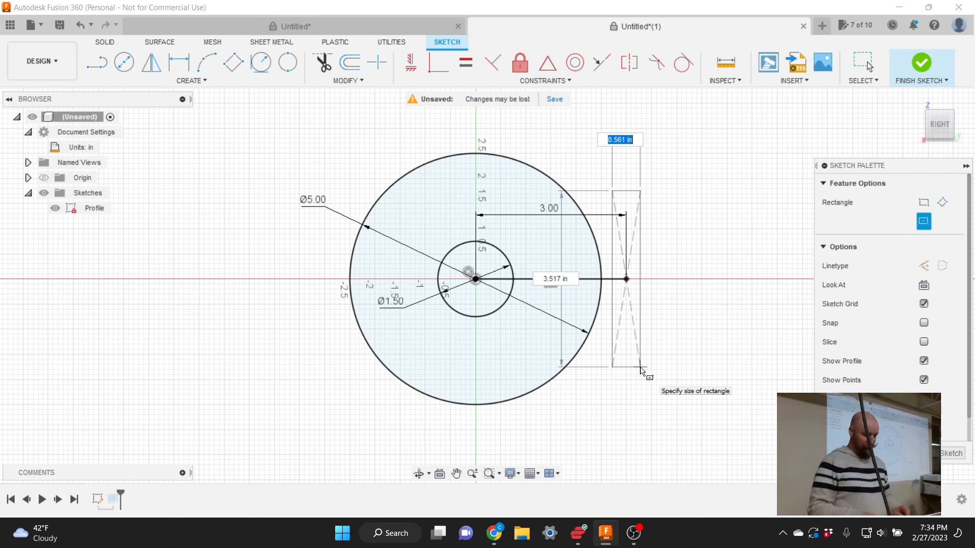
pyautogui.write('.25')
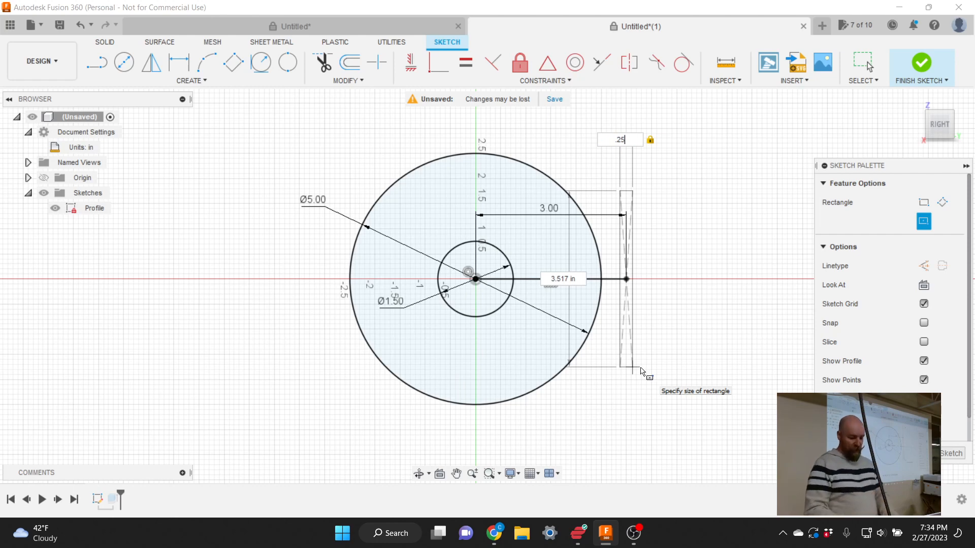
pyautogui.press('BackSpace')
pyautogui.press('BackSpace')
pyautogui.press('BackSpace')
pyautogui.write('1/4')
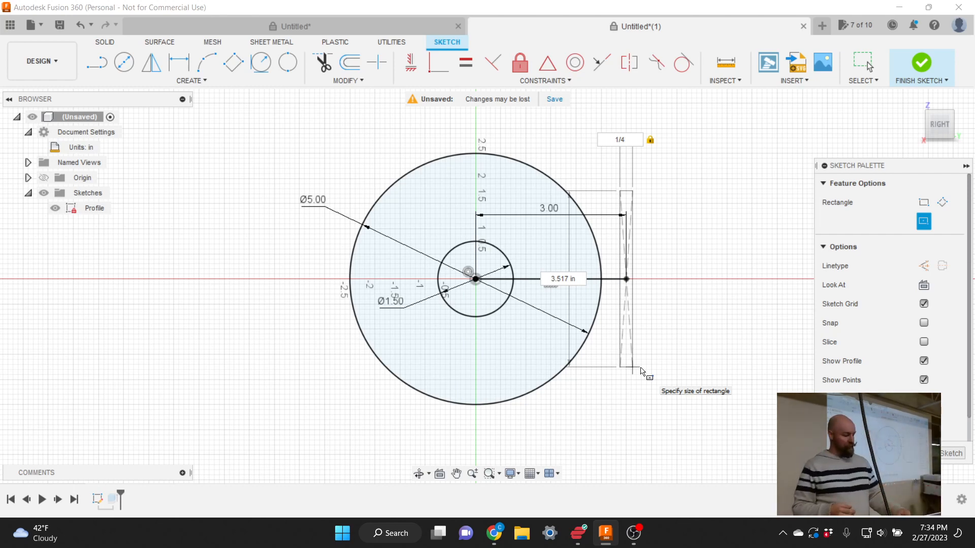
pyautogui.press('Tab')
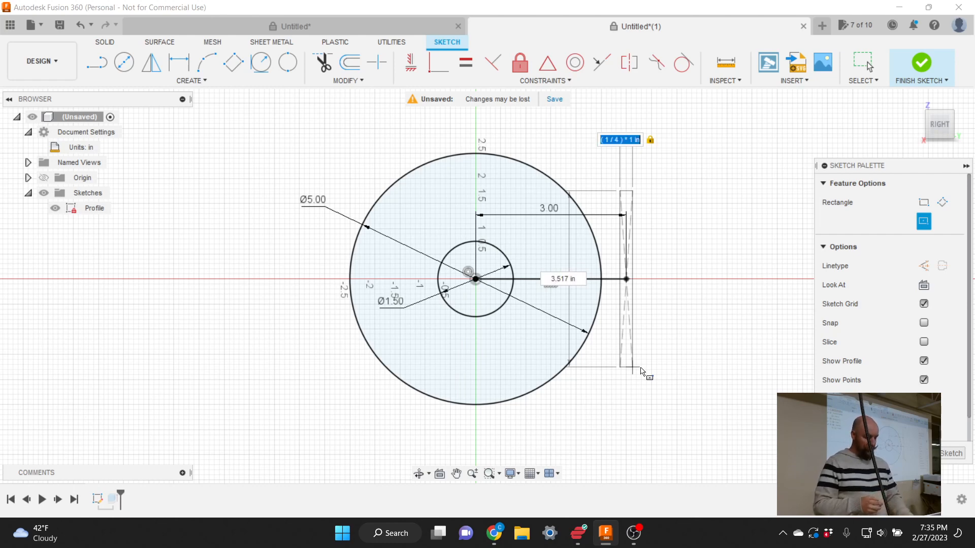
# Set the rectangle's height to 3 in, complete it, and move its height dimension to the side away from the circles.
pyautogui.press('Tab')
pyautogui.press('Tab')
pyautogui.press('Tab')
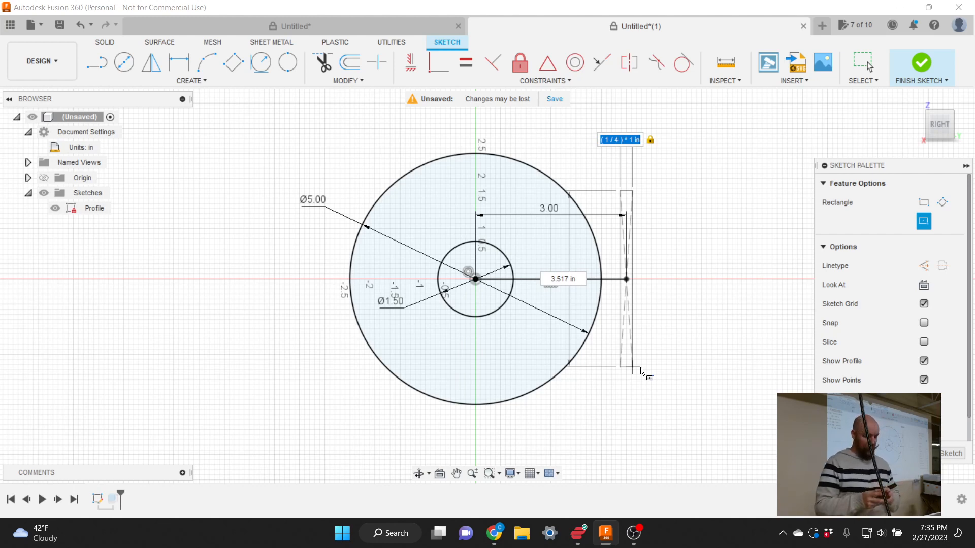
pyautogui.press('Tab')
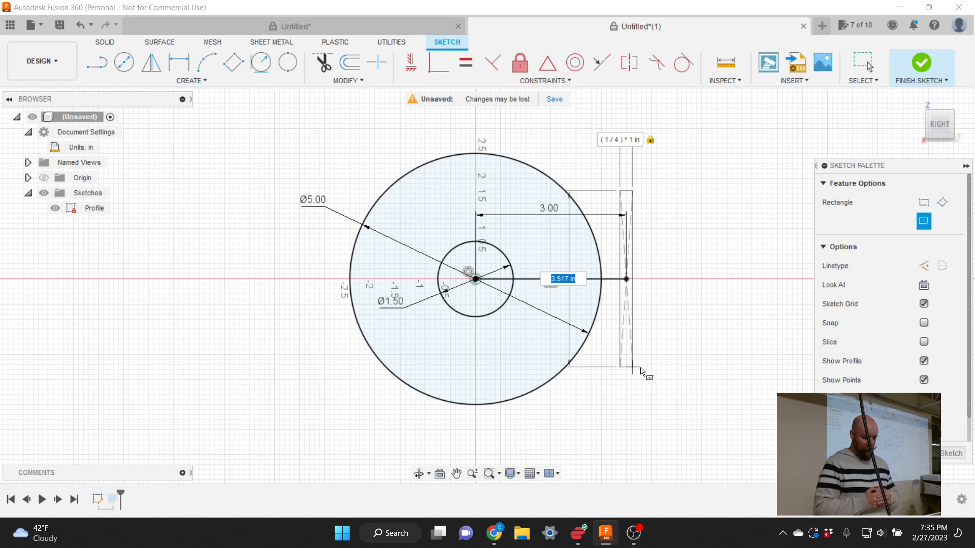
pyautogui.write('2')
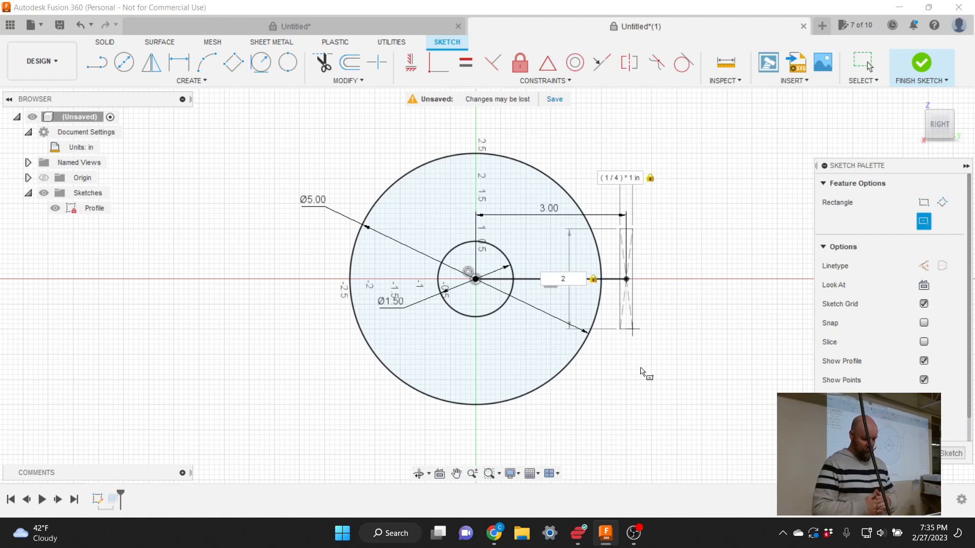
pyautogui.press('BackSpace')
pyautogui.write('3')
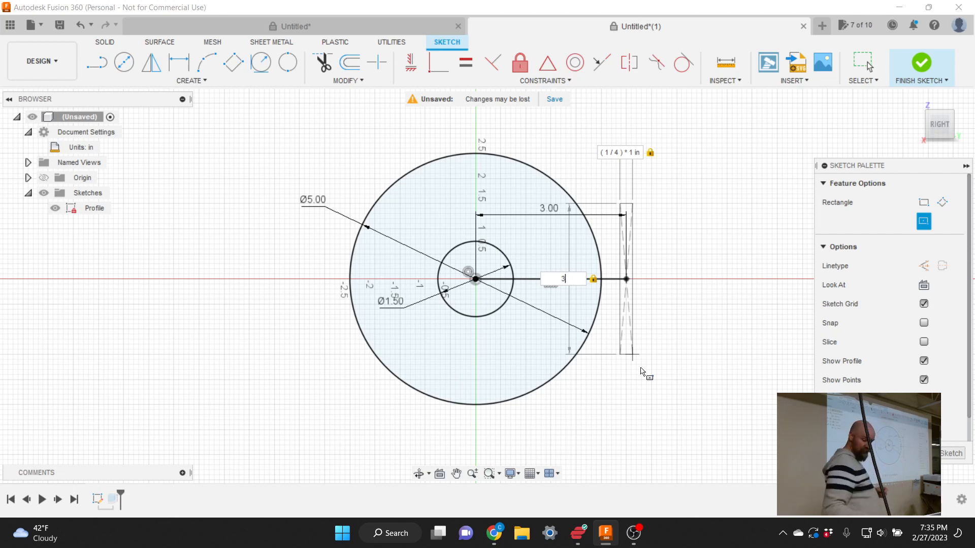
pyautogui.press('Return')
pyautogui.press('Escape')
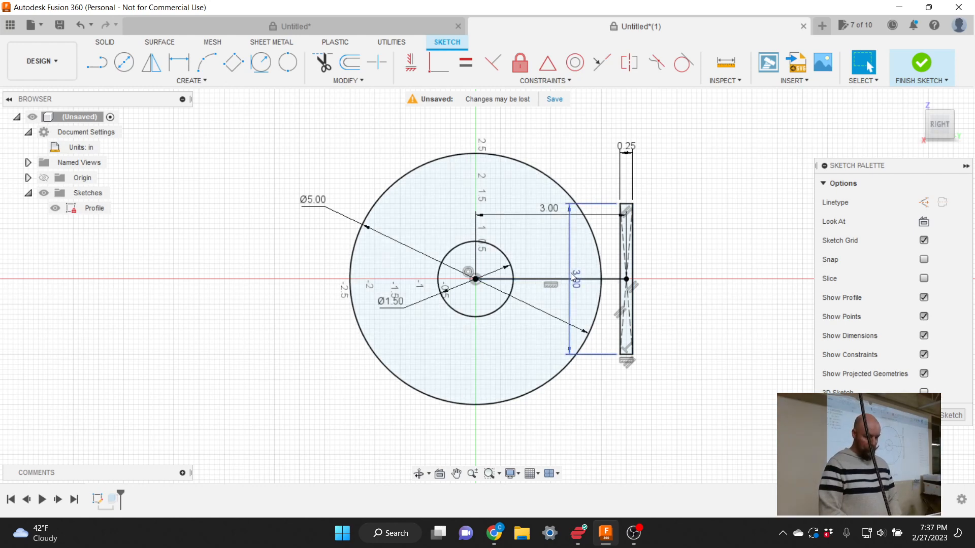
pyautogui.moveTo(571, 273); pyautogui.dragTo(678, 280)
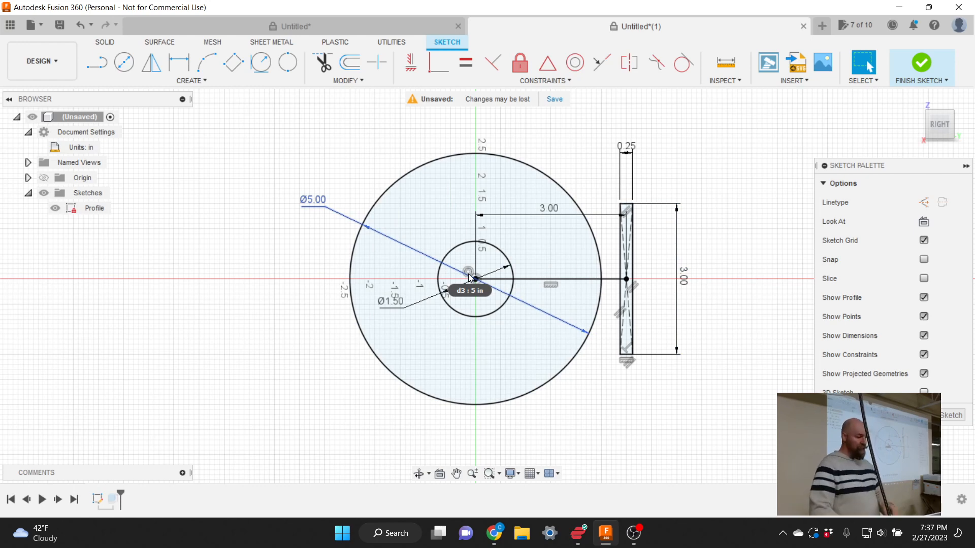
# Draw a line from the rectangle's upper corner nearest the circles to a tangent point on top of the inner circle.
pyautogui.click(195, 84)
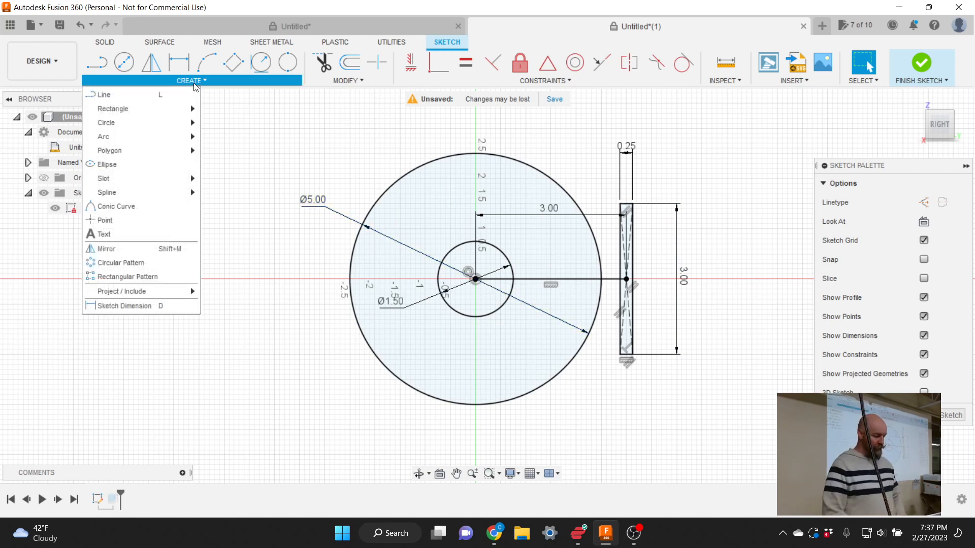
pyautogui.click(160, 96)
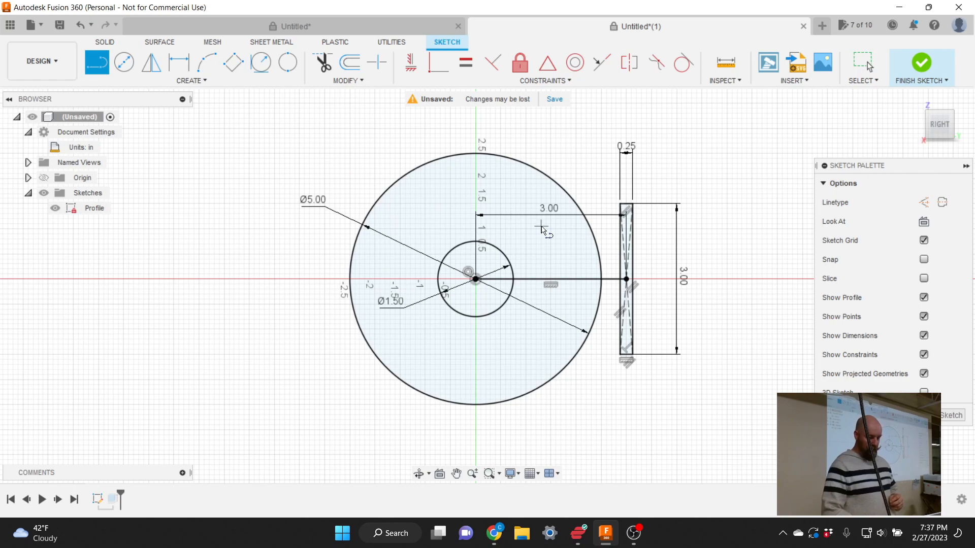
pyautogui.scroll(3, 542, 229)
pyautogui.scroll(-2, 559, 120)
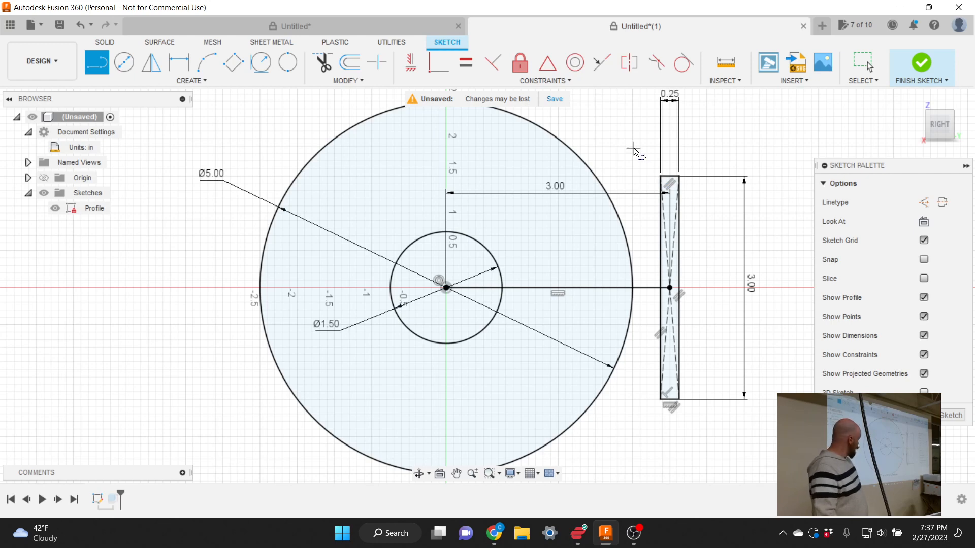
pyautogui.click(660, 177)
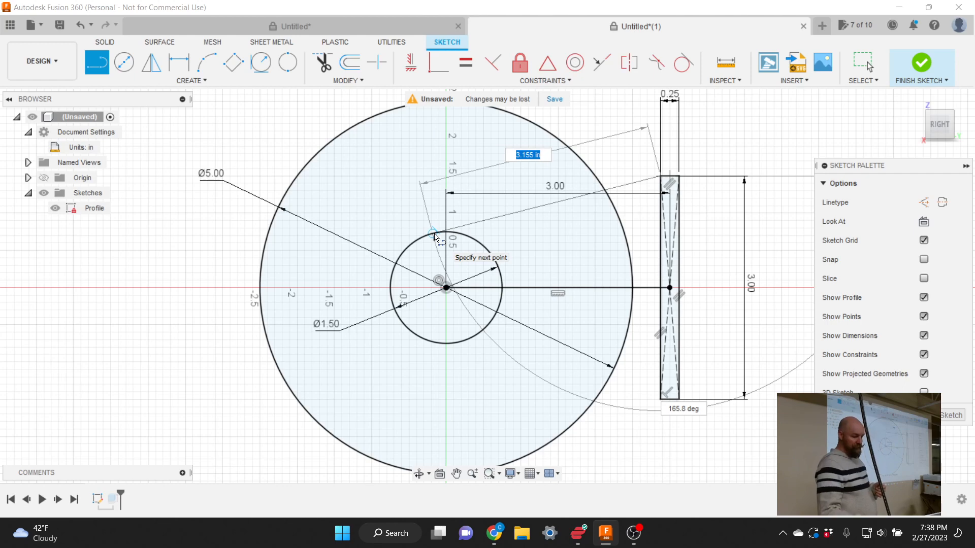
pyautogui.doubleClick(434, 235)
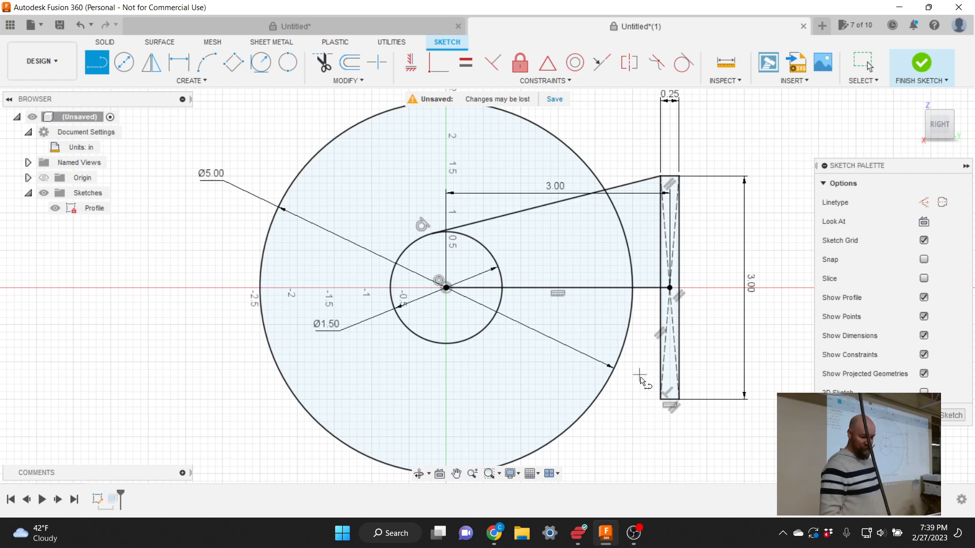
# Draw a matching line from the rectangle's lower corner nearest the circles to a tangent point on the underside of the inner circle.
pyautogui.click(660, 400)
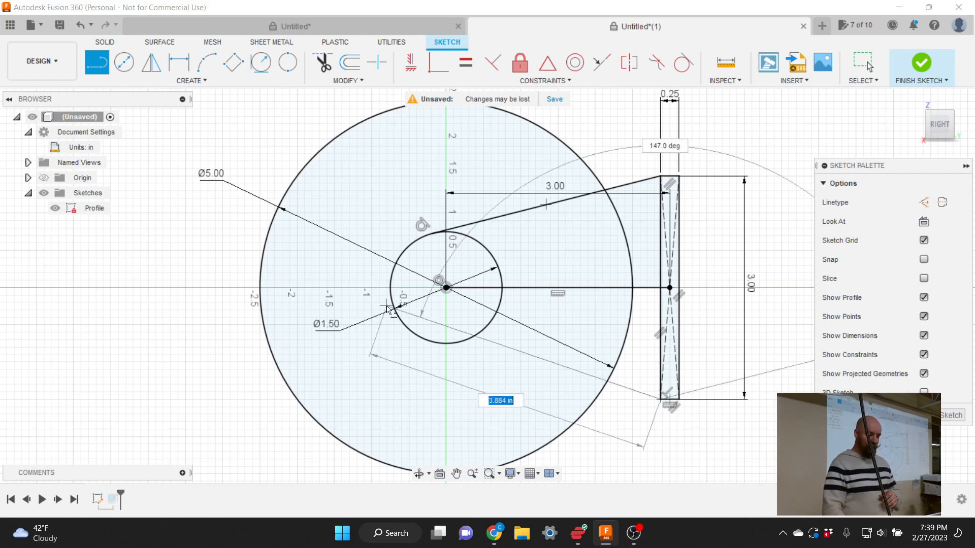
pyautogui.click(435, 346)
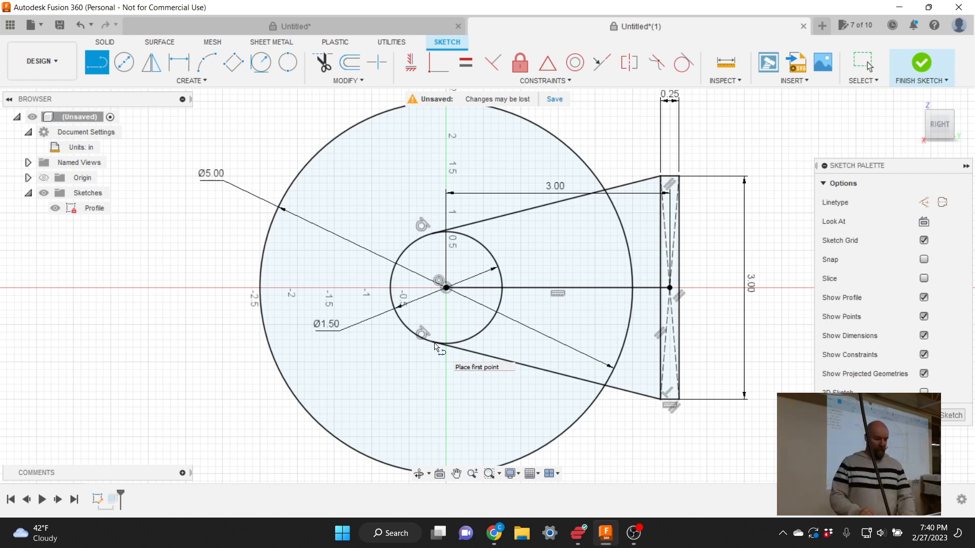
pyautogui.press('Escape')
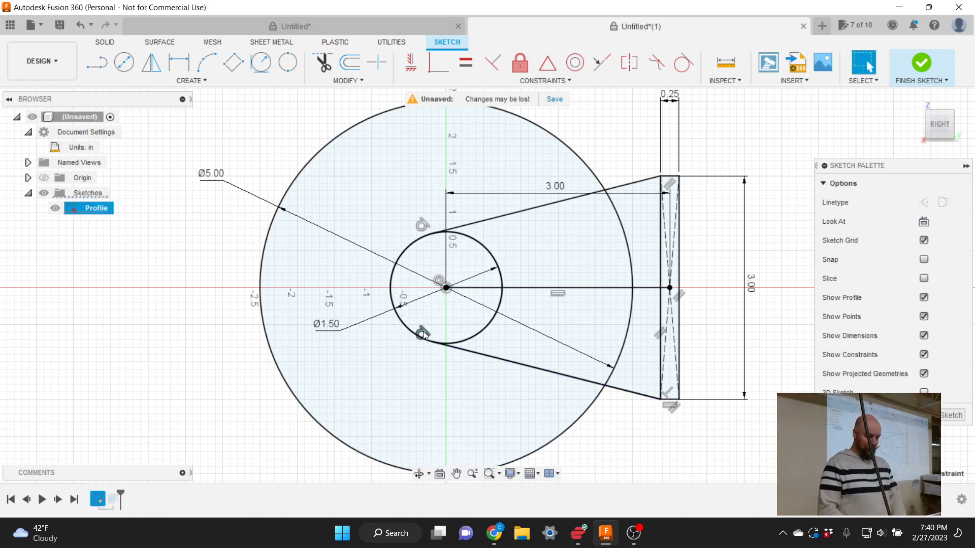
# Delete the tangent constraint between the lower arm line and the inner circle, and move the line's endpoint along the circle toward the plate.
pyautogui.click(423, 334)
pyautogui.press('Delete')
pyautogui.click(455, 346)
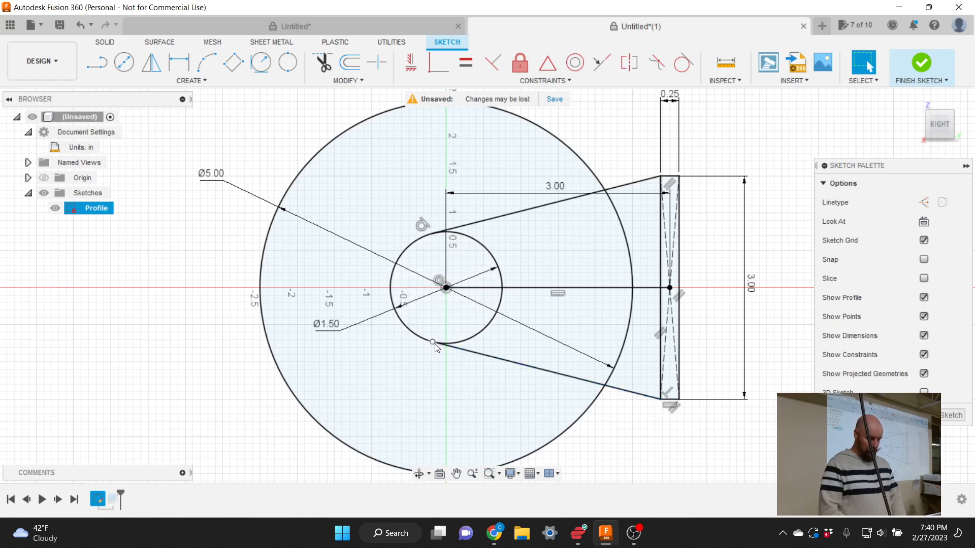
pyautogui.moveTo(435, 345); pyautogui.dragTo(479, 336)
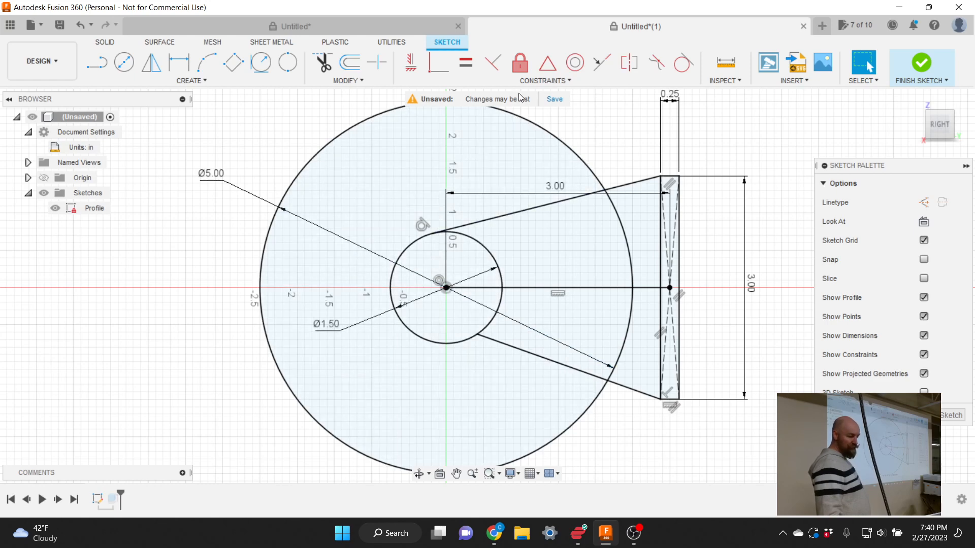
# Apply a Tangent constraint between the lower arm line and the 1.50 in inner circle.
pyautogui.click(531, 81)
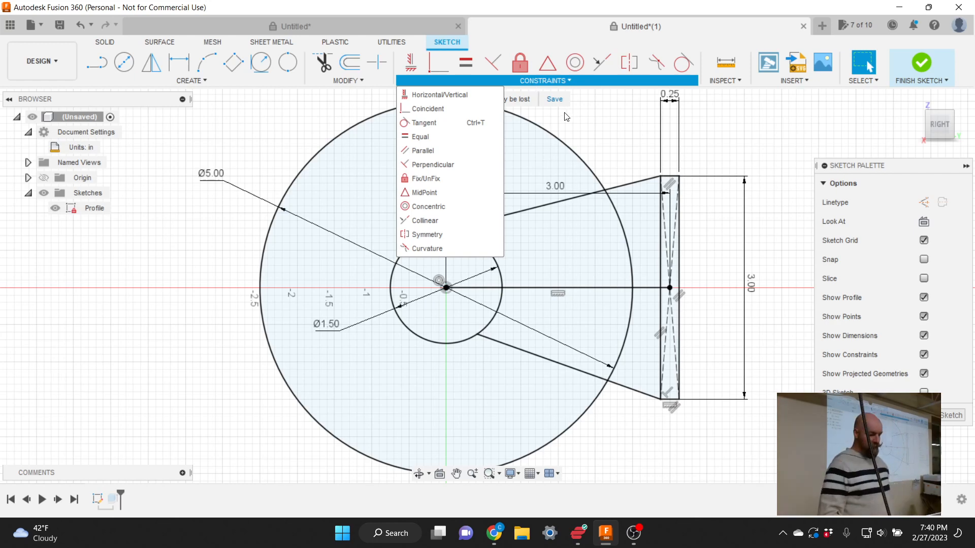
pyautogui.click(435, 127)
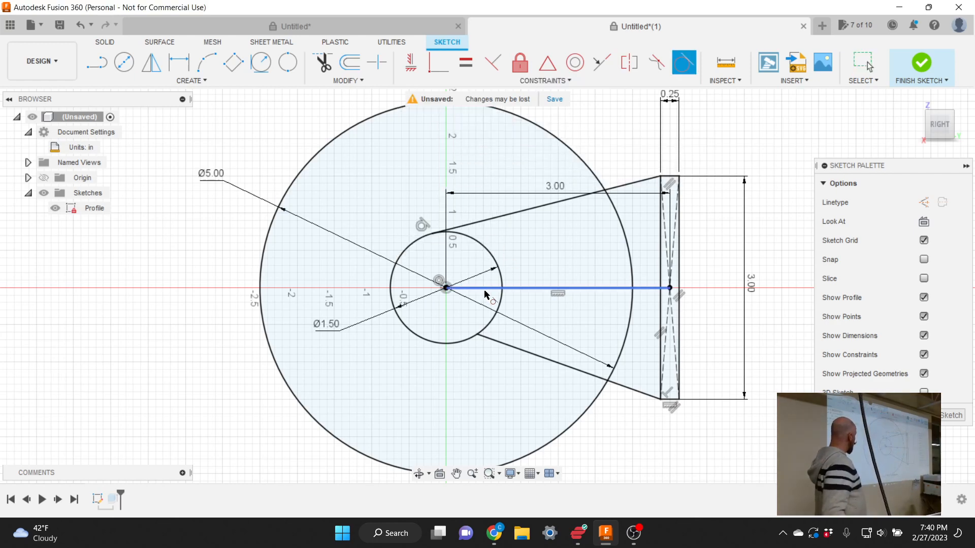
pyautogui.click(493, 339)
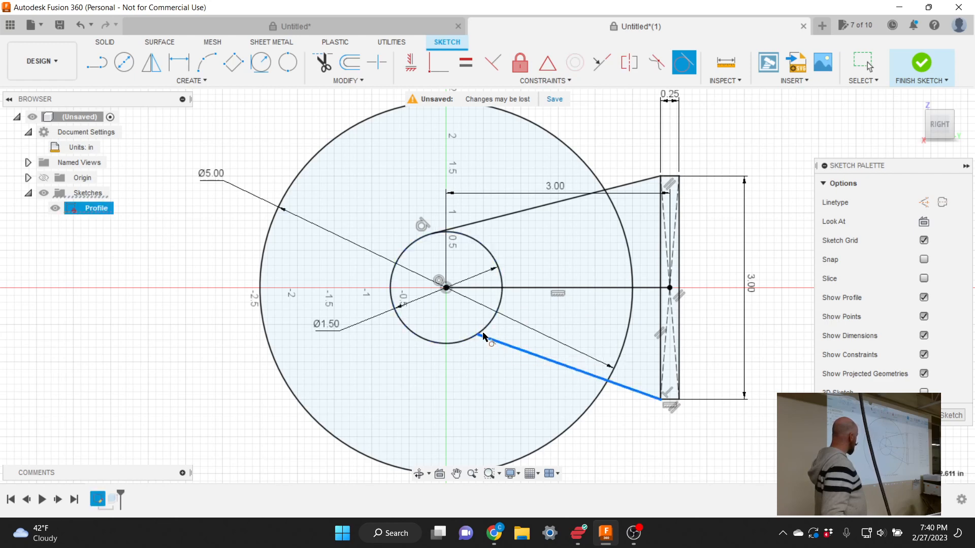
pyautogui.click(445, 348)
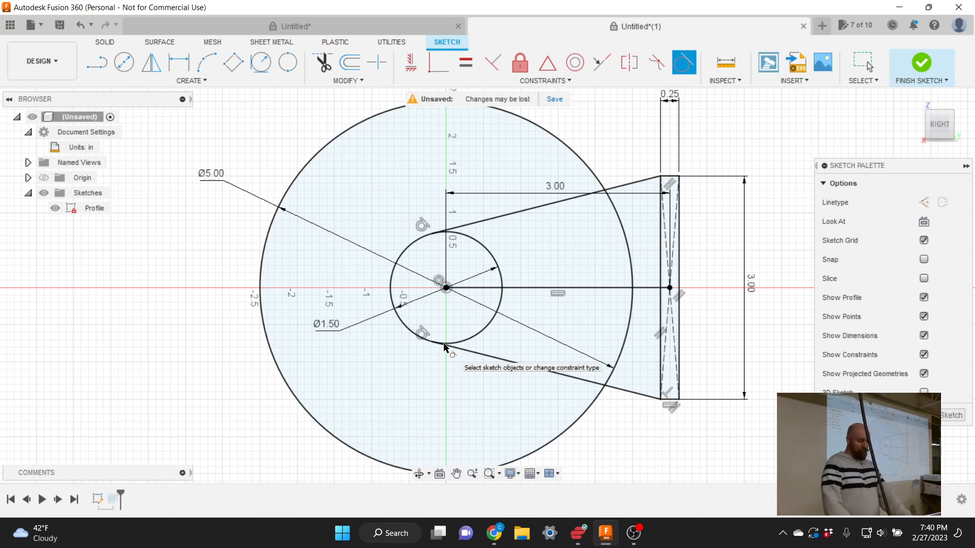
pyautogui.press('Escape')
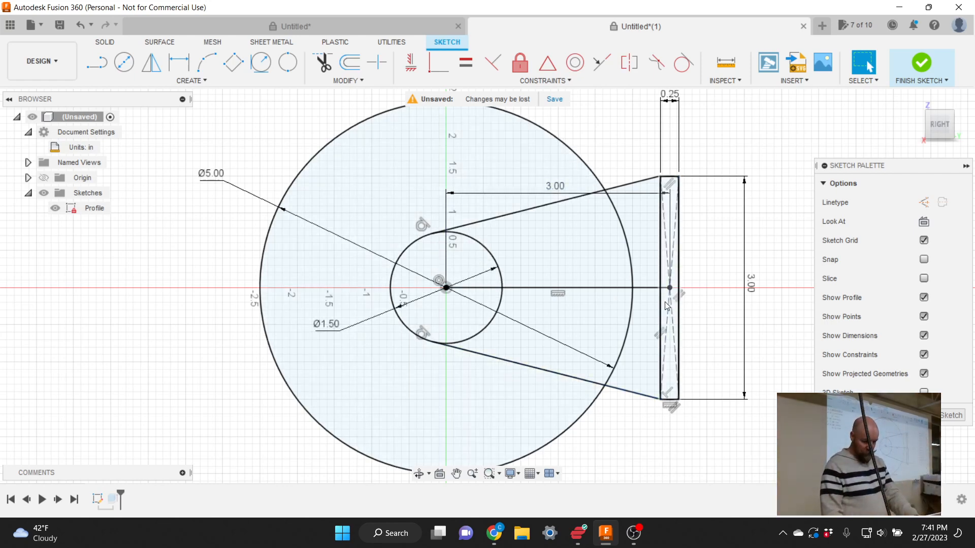
# Try deleting the tangent constraint between the upper arm line and the inner circle and shifting the line's endpoint.
pyautogui.click(686, 299)
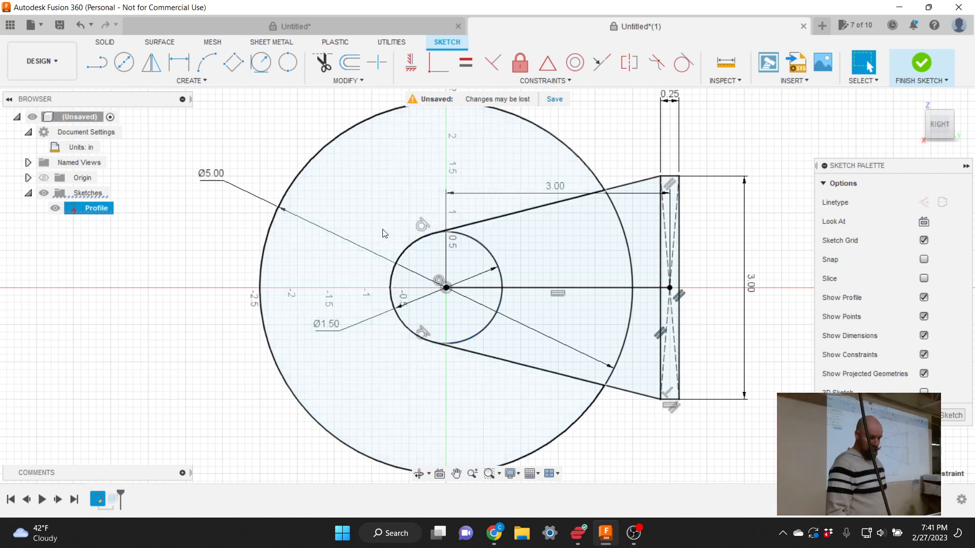
pyautogui.click(424, 229)
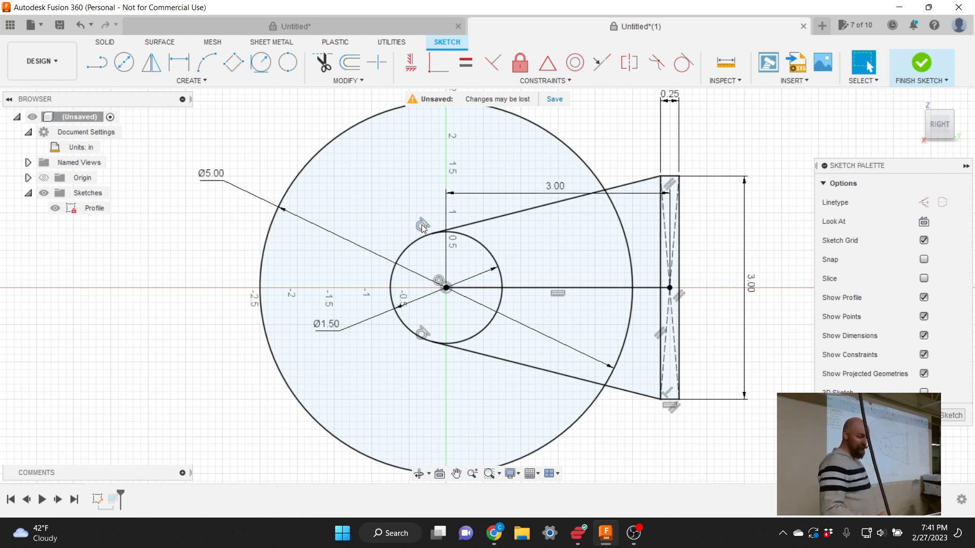
pyautogui.click(426, 231)
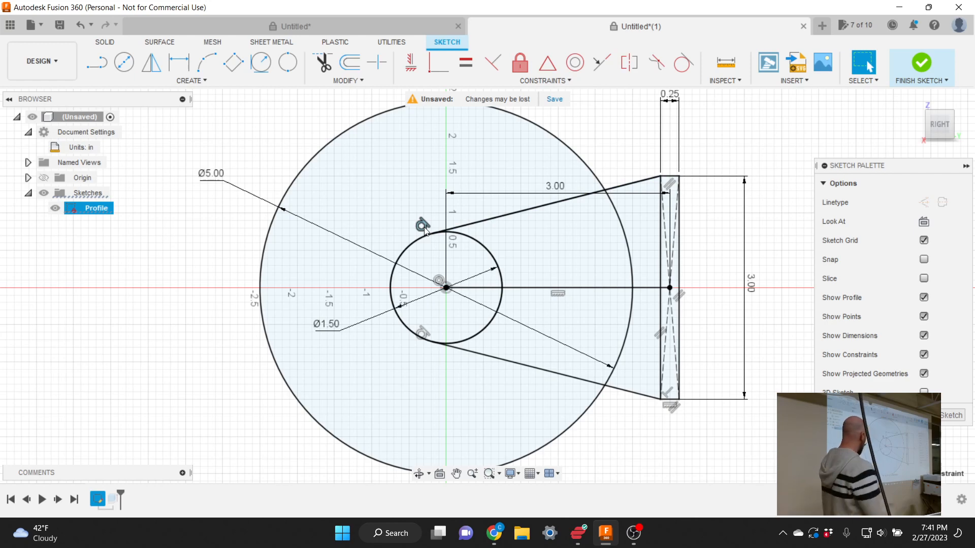
pyautogui.press('Delete')
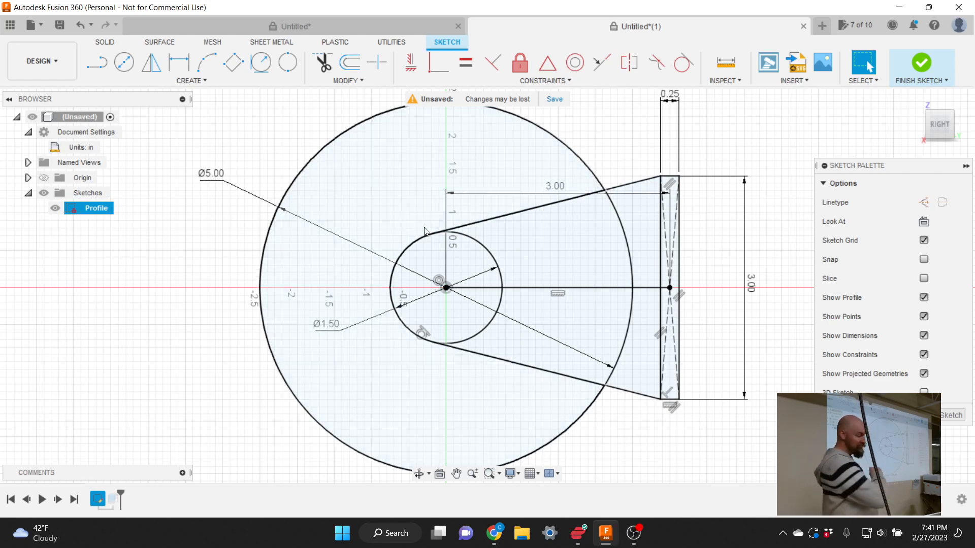
pyautogui.moveTo(425, 232)
pyautogui.mouseDown()
pyautogui.moveTo(445, 277)
pyautogui.moveTo(431, 240)
pyautogui.moveTo(476, 240)
pyautogui.moveTo(430, 240)
pyautogui.mouseUp()
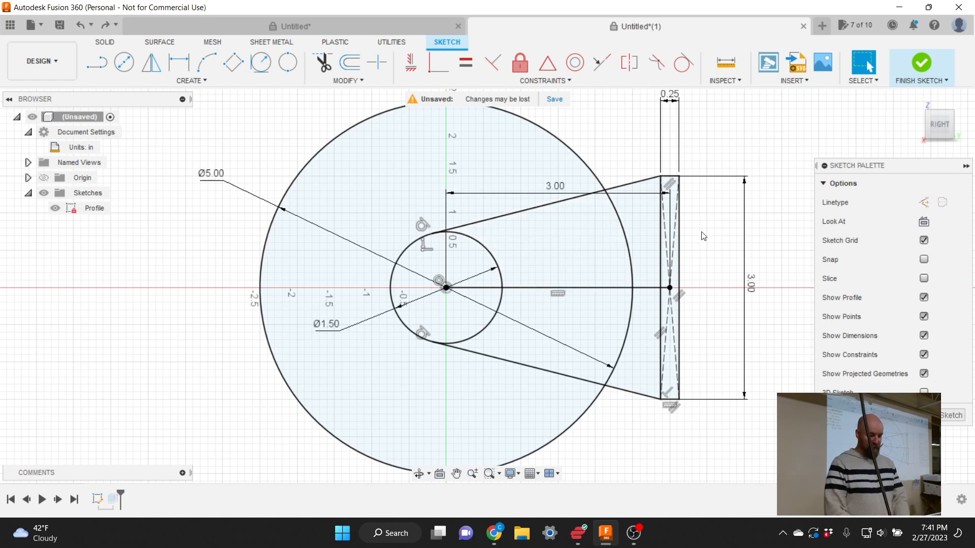
# Finish editing the Profile sketch and view the roll with the holder outline at an angle.
pyautogui.click(922, 63)
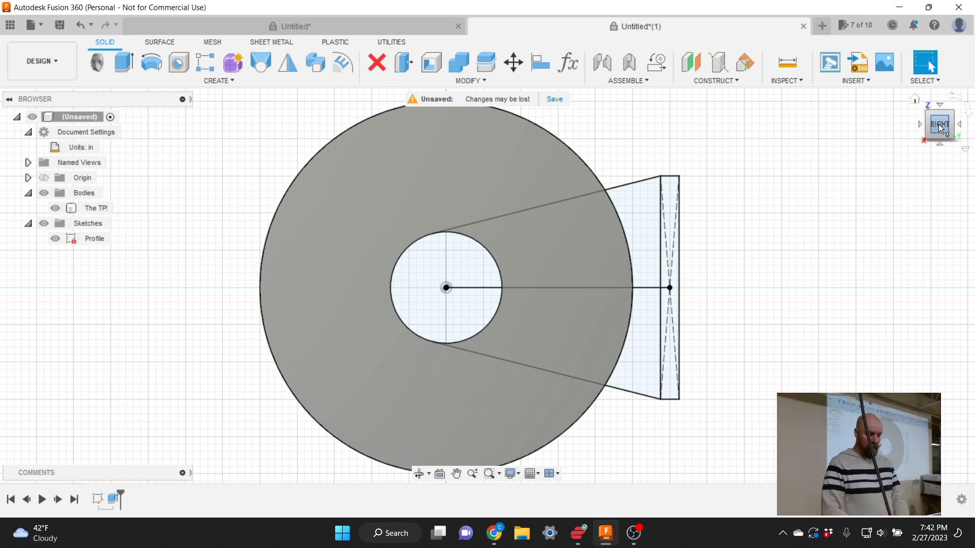
pyautogui.moveTo(942, 130)
pyautogui.mouseDown()
pyautogui.moveTo(973, 137)
pyautogui.moveTo(941, 132)
pyautogui.mouseUp()
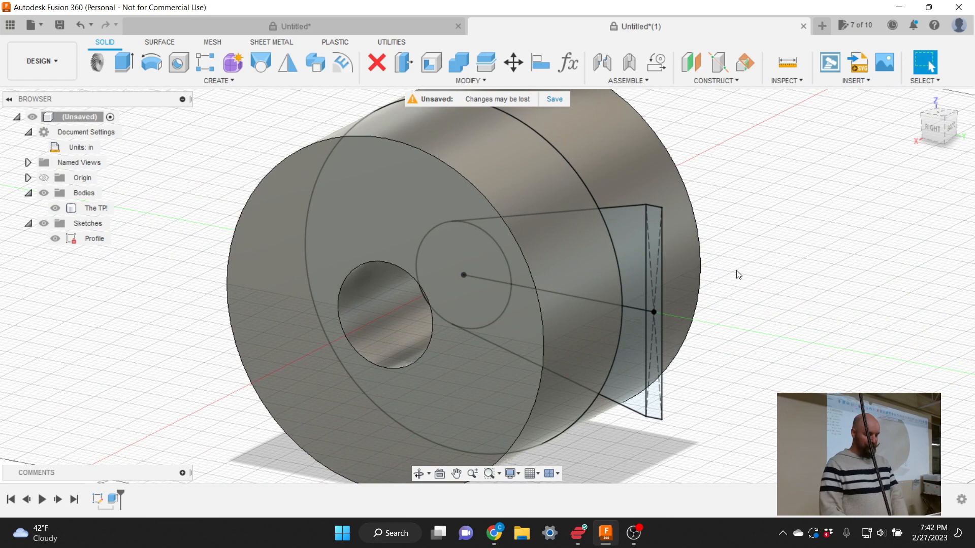
pyautogui.scroll(-1, 738, 275)
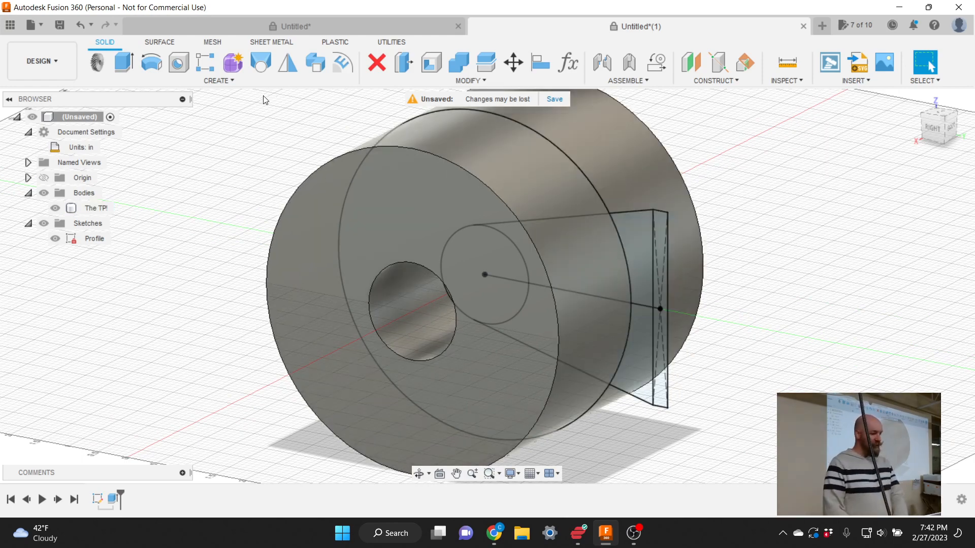
# Start an Extrude and hide the toilet paper roll body to expose the sketch profiles.
pyautogui.click(217, 82)
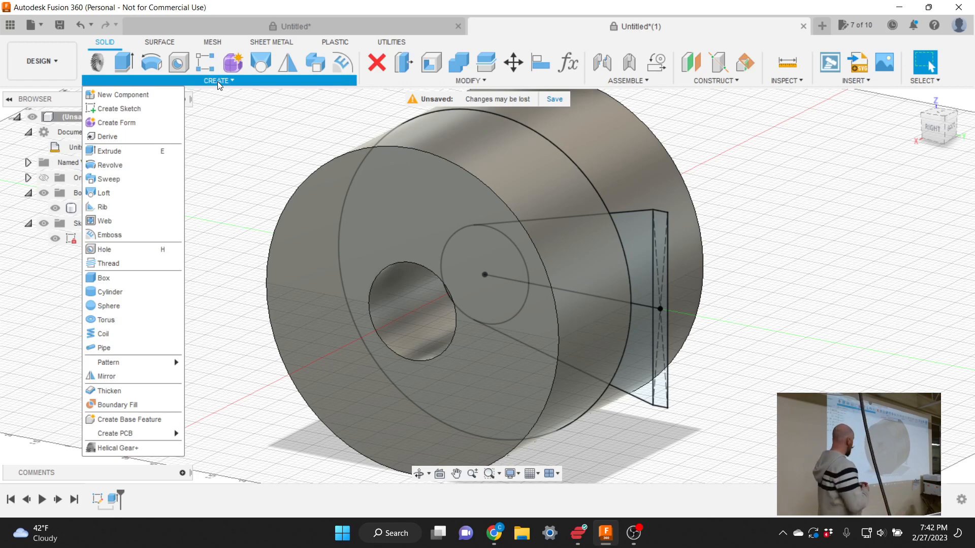
pyautogui.click(126, 153)
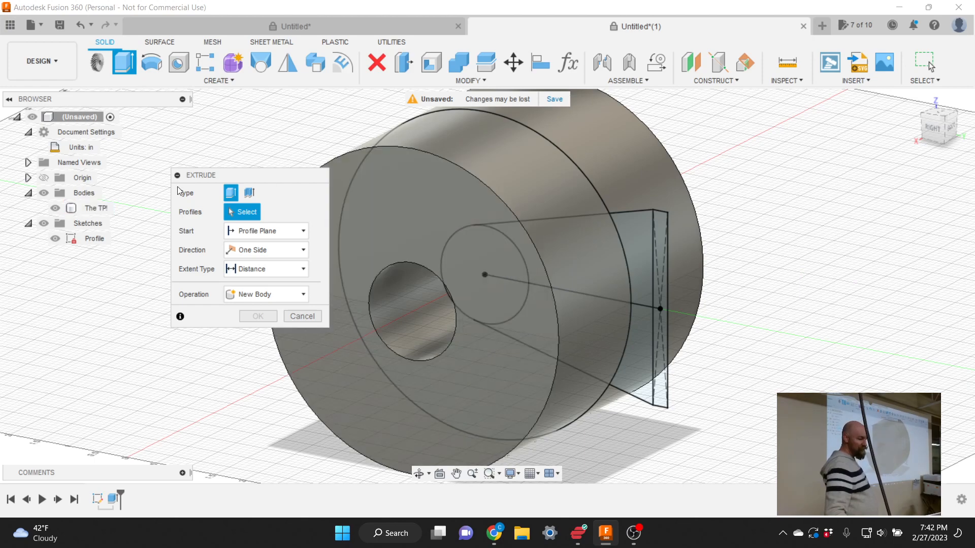
pyautogui.click(54, 208)
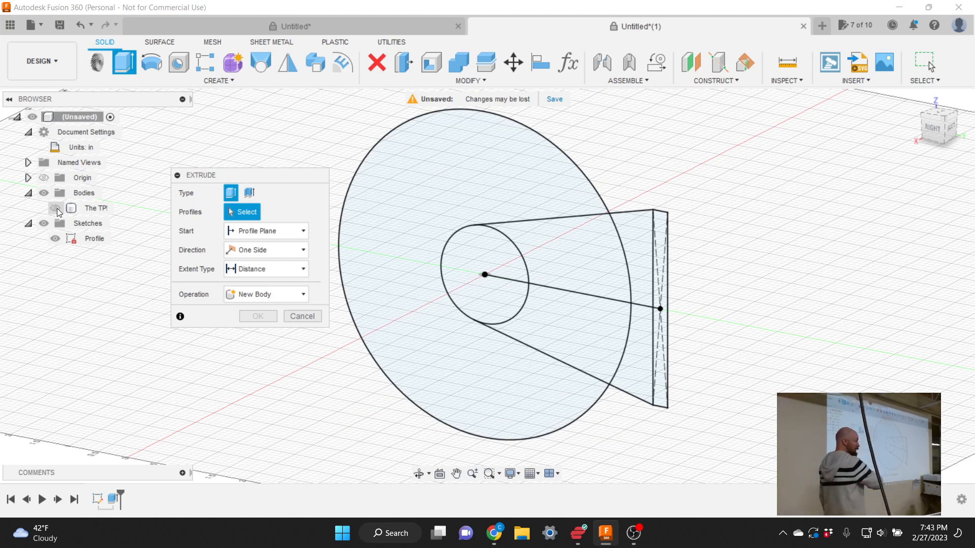
pyautogui.click(55, 208)
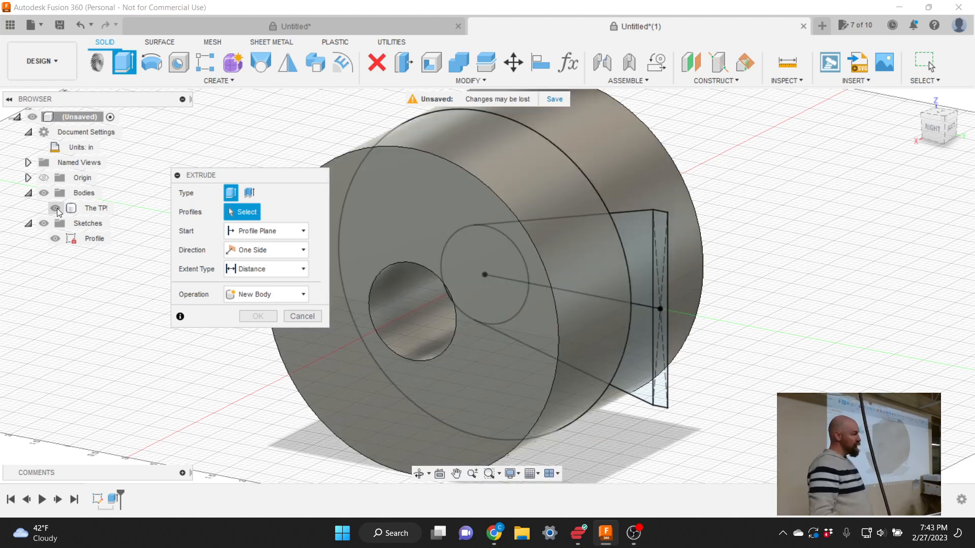
pyautogui.click(55, 209)
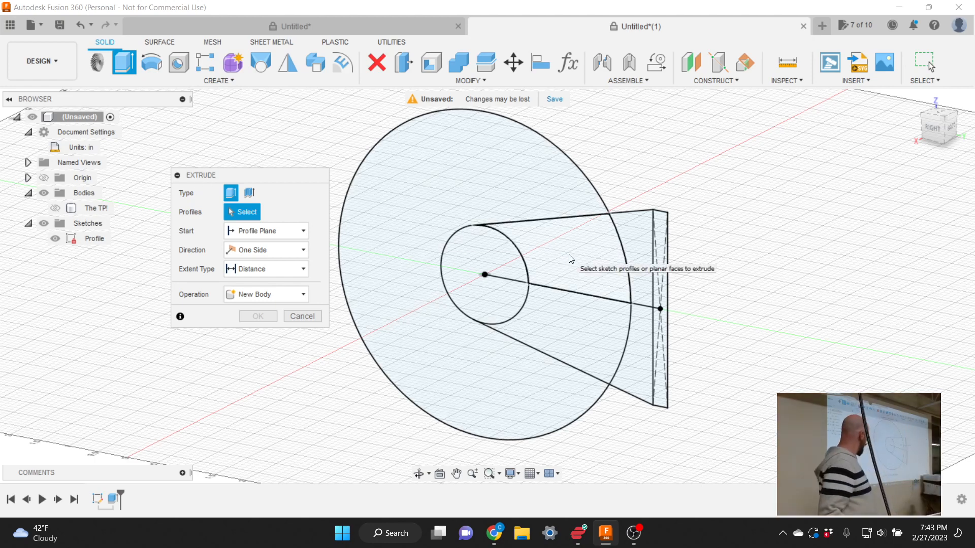
# Select the six regions forming the holder side as extrusion profiles: the inner circle, the four arm areas and the wall plate rectangle.
pyautogui.click(581, 246)
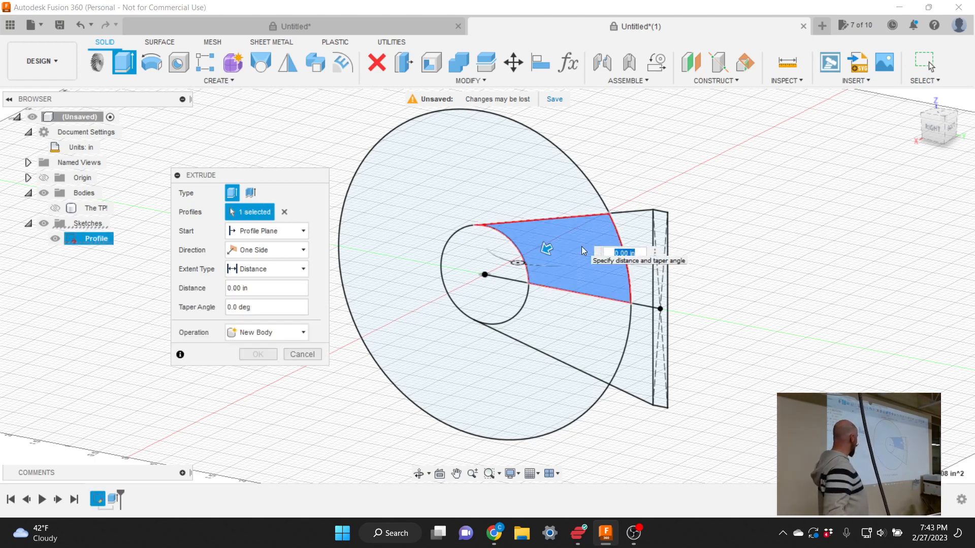
pyautogui.click(496, 244)
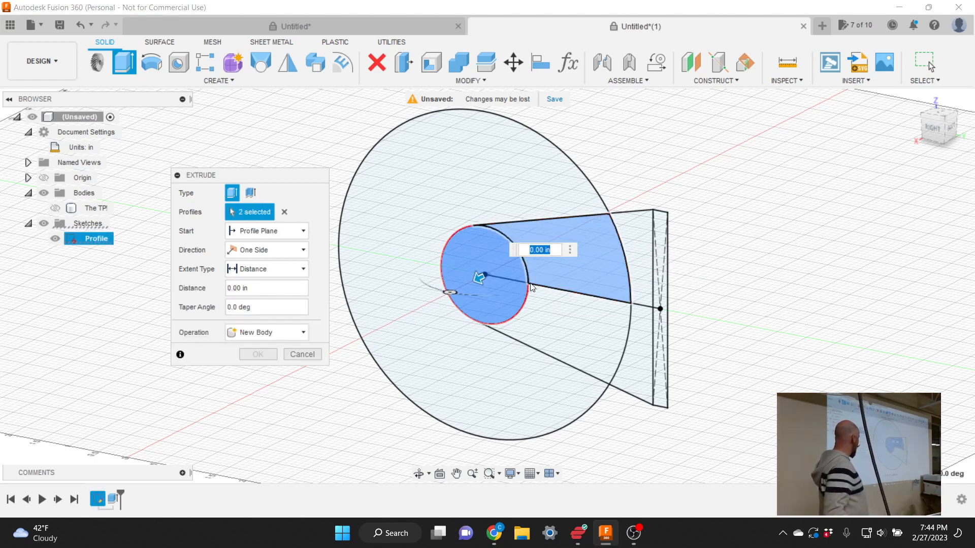
pyautogui.click(553, 297)
pyautogui.click(637, 265)
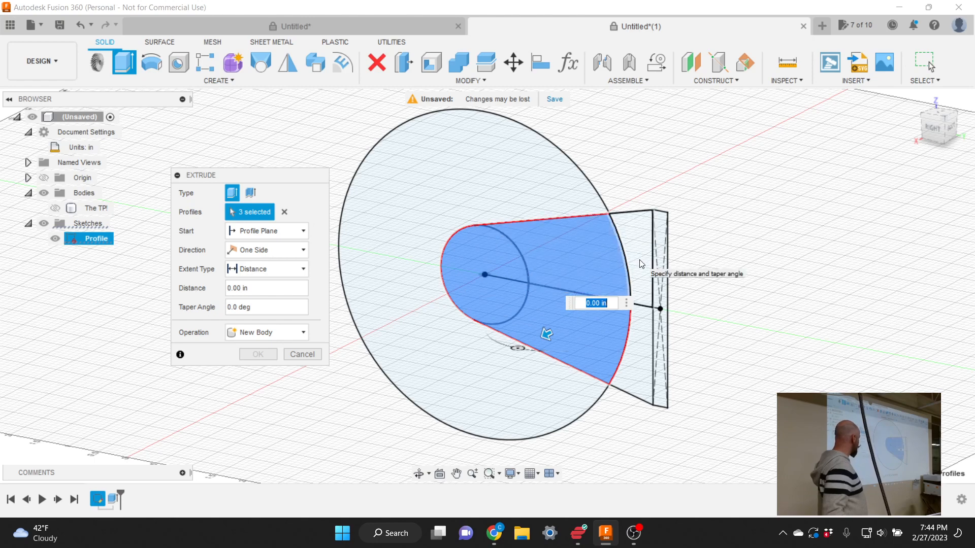
pyautogui.click(642, 325)
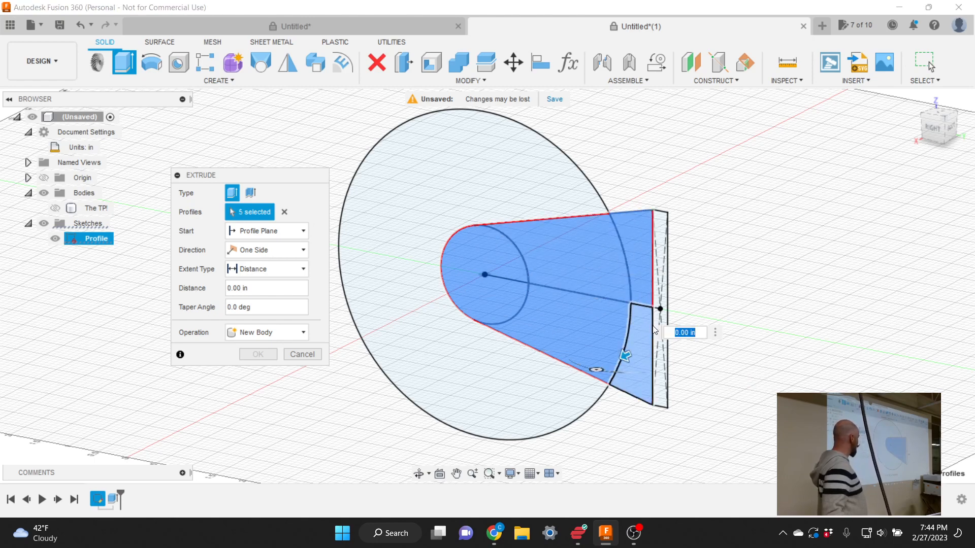
pyautogui.click(659, 323)
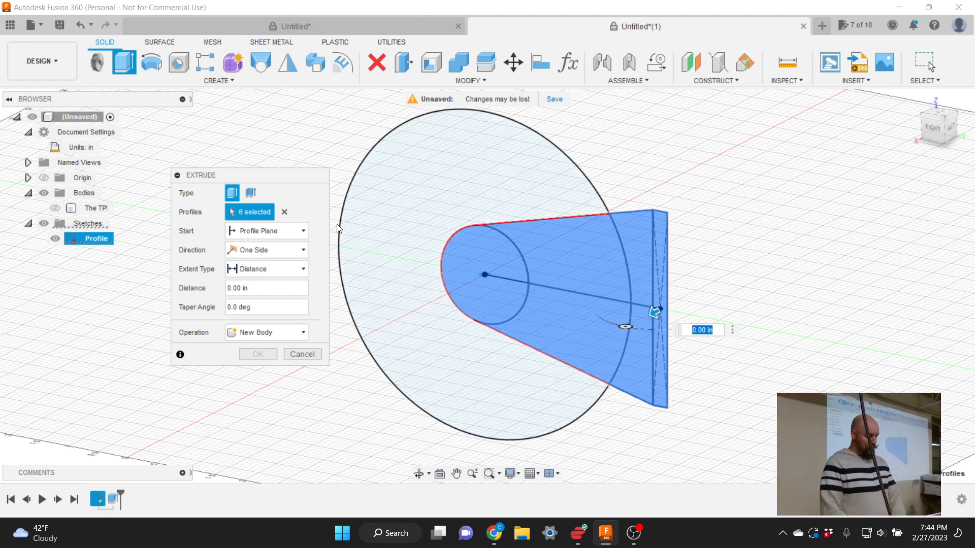
# Set the extrusion distance to 0.25 in and show the toilet paper roll body again.
pyautogui.click(263, 289)
pyautogui.moveTo(262, 289); pyautogui.dragTo(207, 296)
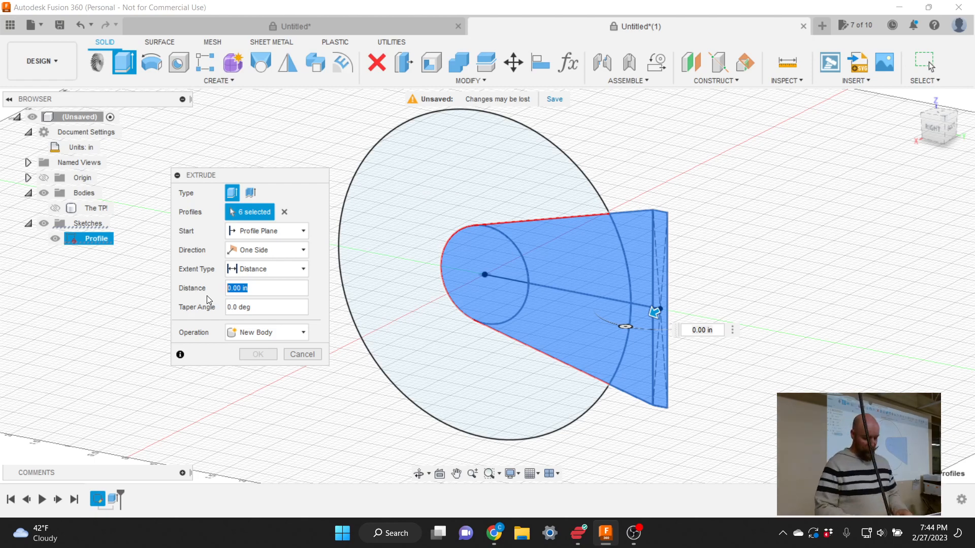
pyautogui.write('.25')
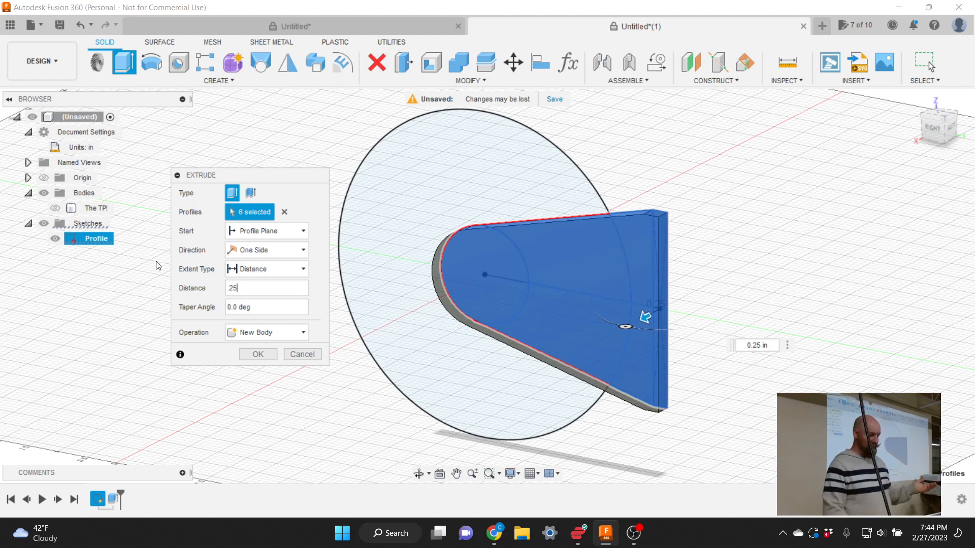
pyautogui.click(54, 208)
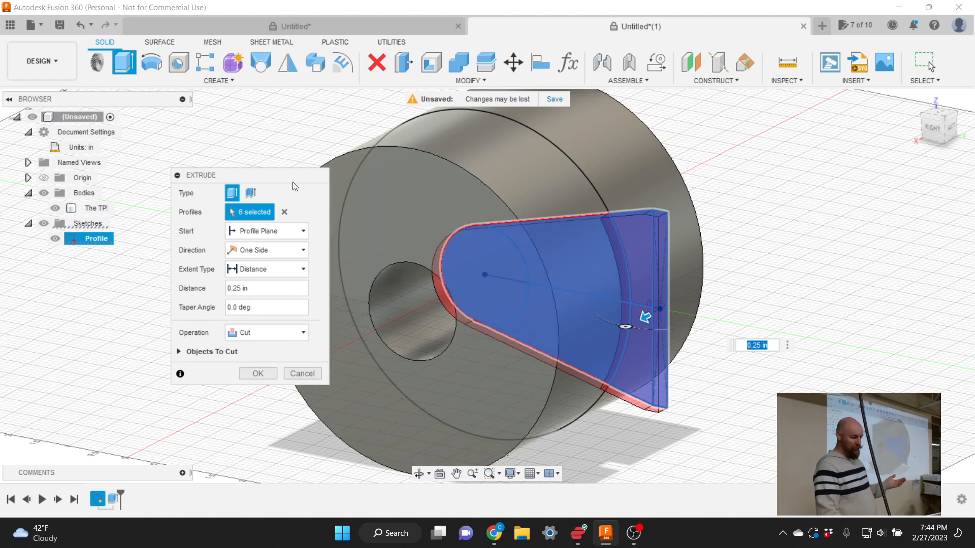
# Set the holder side's extrusion to start at an Offset of 2.25 in from the profile plane.
pyautogui.moveTo(292, 180); pyautogui.dragTo(891, 240)
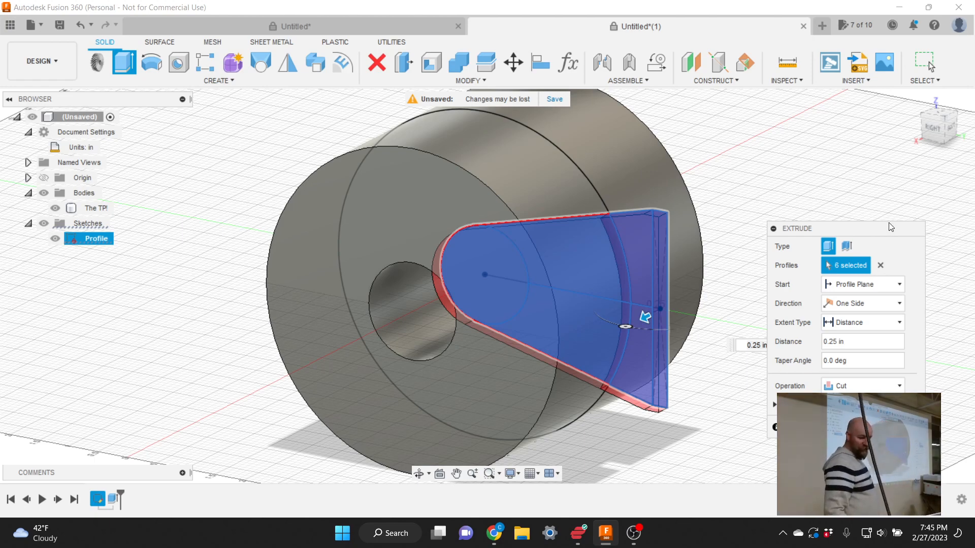
pyautogui.moveTo(869, 229); pyautogui.dragTo(829, 130)
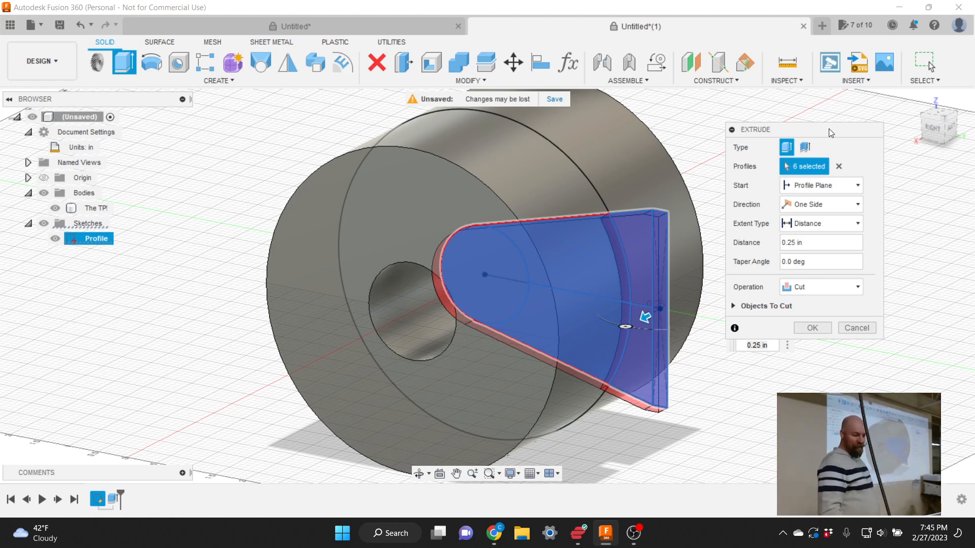
pyautogui.click(818, 189)
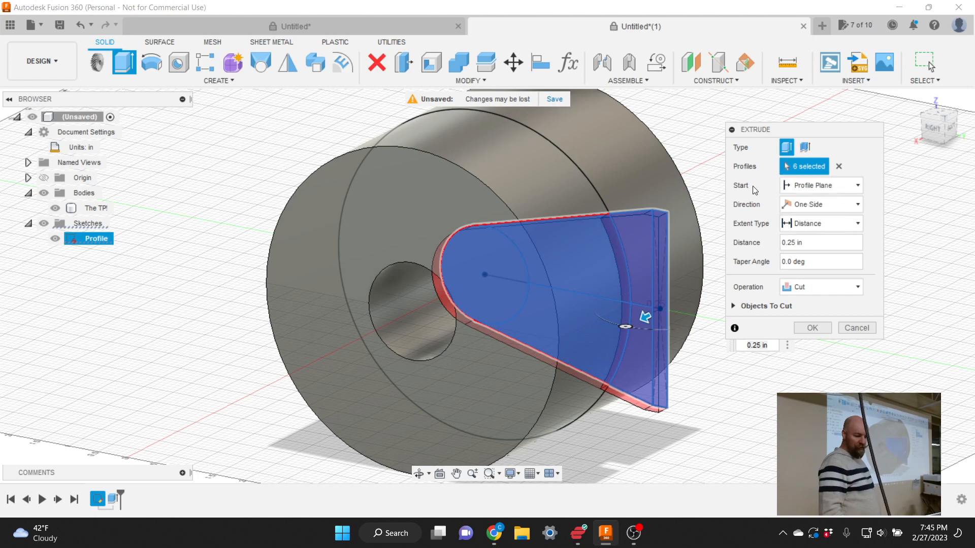
pyautogui.click(809, 185)
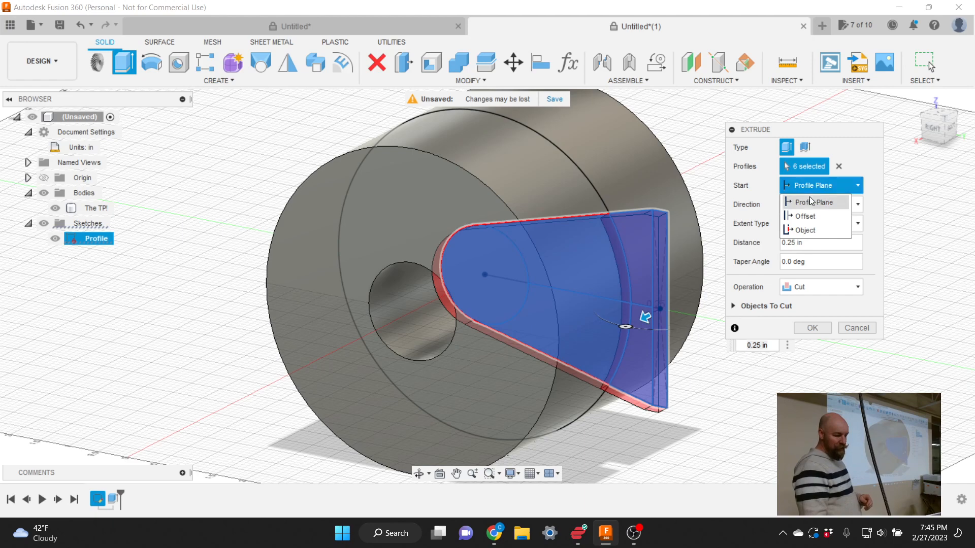
pyautogui.click(814, 215)
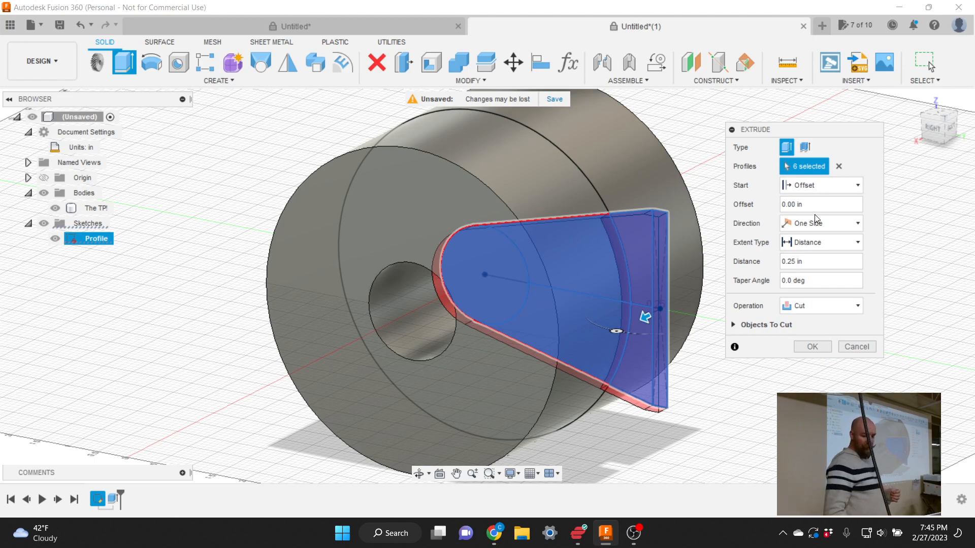
pyautogui.moveTo(807, 204); pyautogui.dragTo(775, 203)
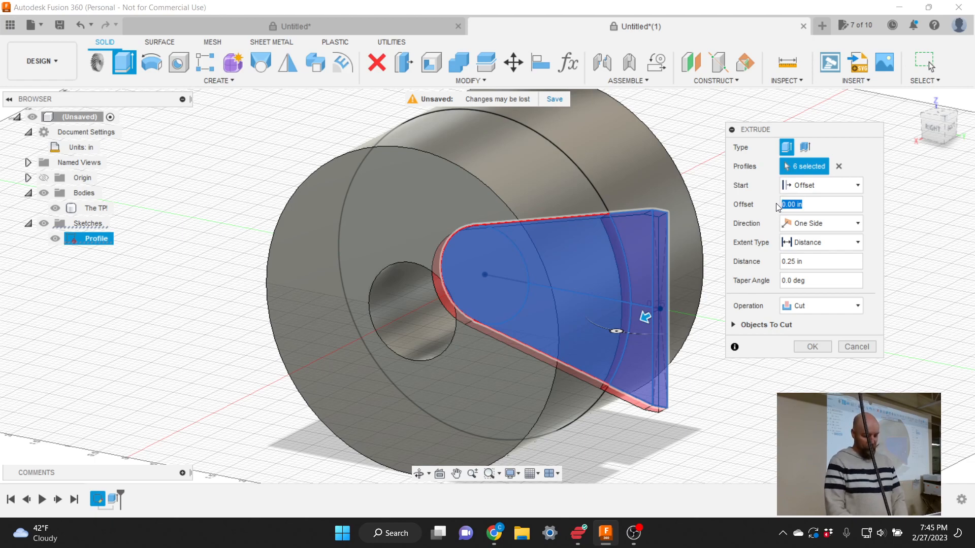
pyautogui.write('2.25')
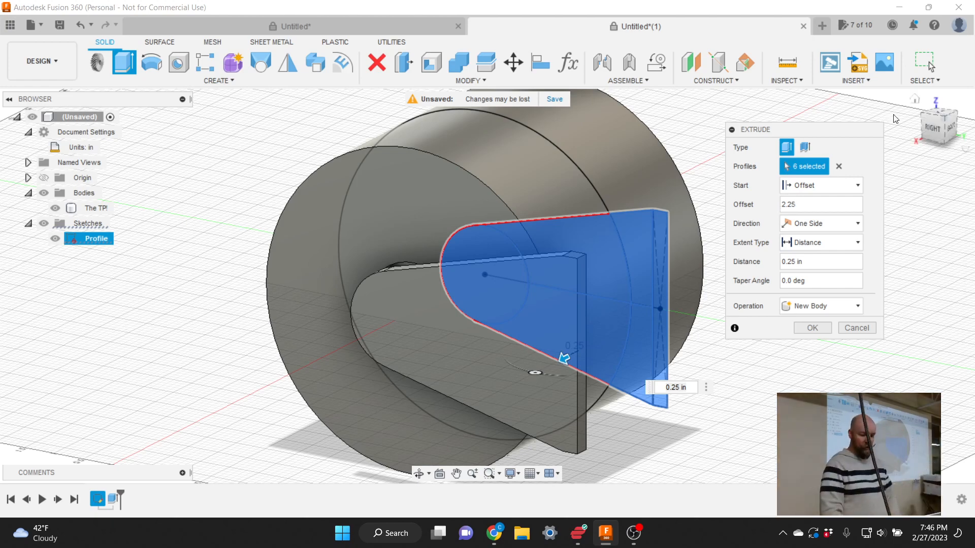
# Complete the holder side's offset extrusion as a new body.
pyautogui.moveTo(488, 285)
pyautogui.keyDown('shift'); pyautogui.mouseDown(button='middle')
pyautogui.moveTo(579, 290)
pyautogui.moveTo(684, 244)
pyautogui.moveTo(703, 326)
pyautogui.moveTo(463, 391)
pyautogui.moveTo(220, 324)
pyautogui.moveTo(305, 346)
pyautogui.moveTo(210, 288)
pyautogui.mouseUp(button='middle'); pyautogui.keyUp('shift')
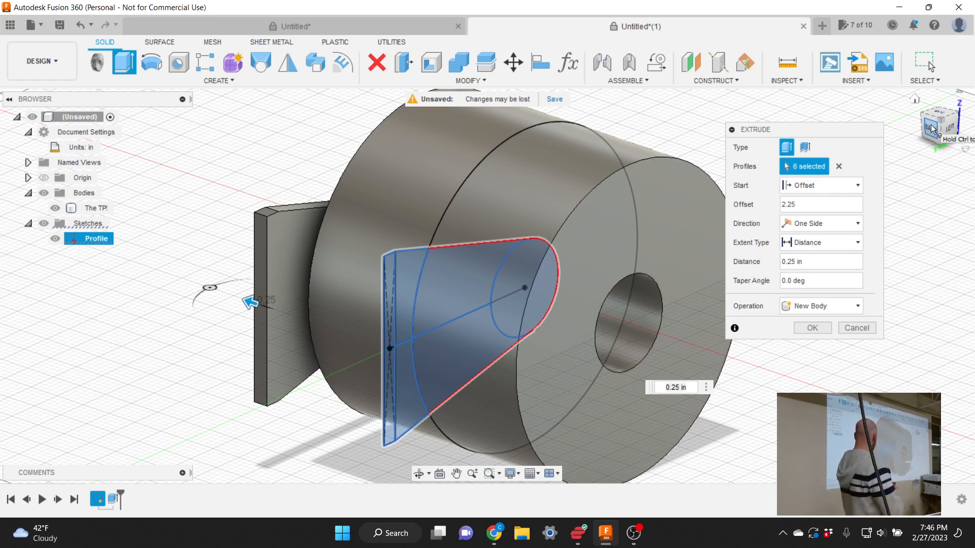
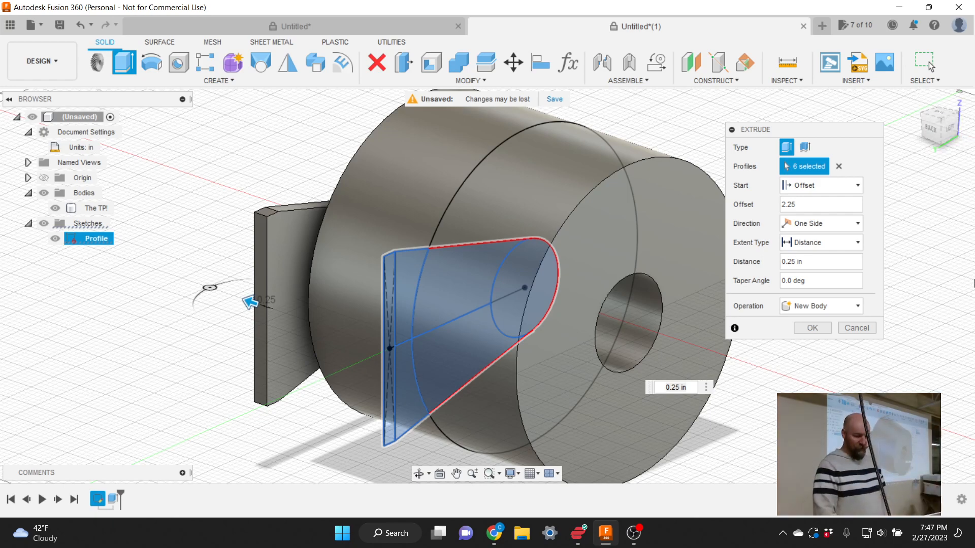
pyautogui.click(804, 328)
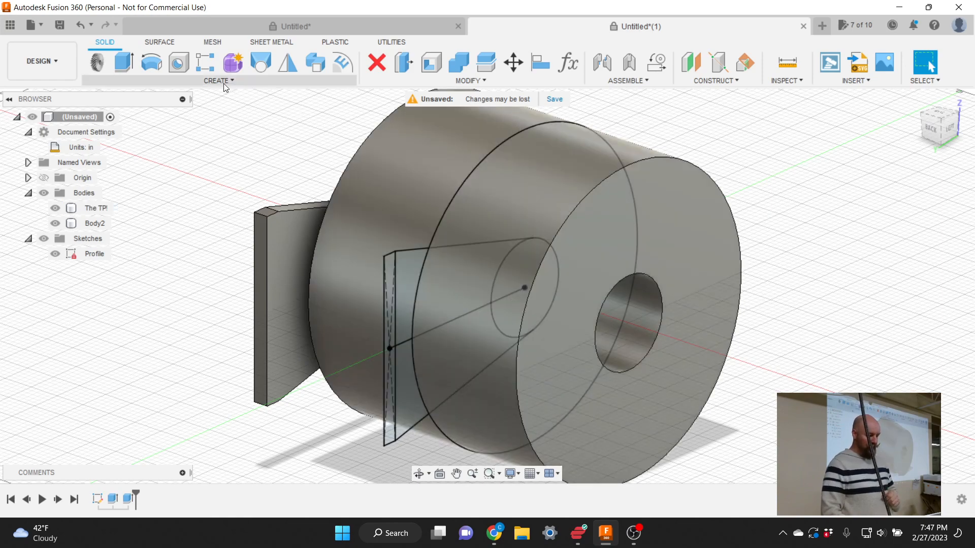
# Extrude the wall plate rectangle up to the holder side body using the To Object extent, joining the two.
pyautogui.click(225, 85)
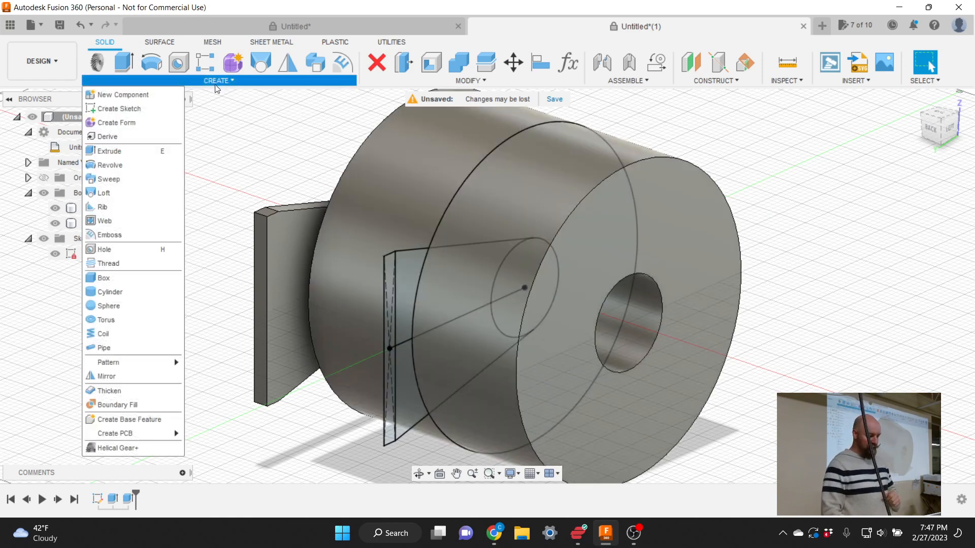
pyautogui.click(130, 154)
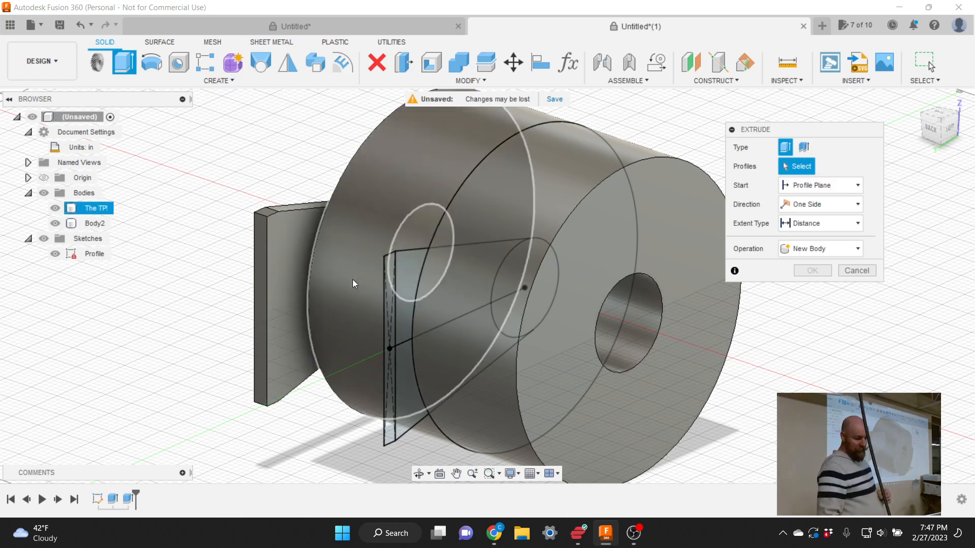
pyautogui.click(390, 270)
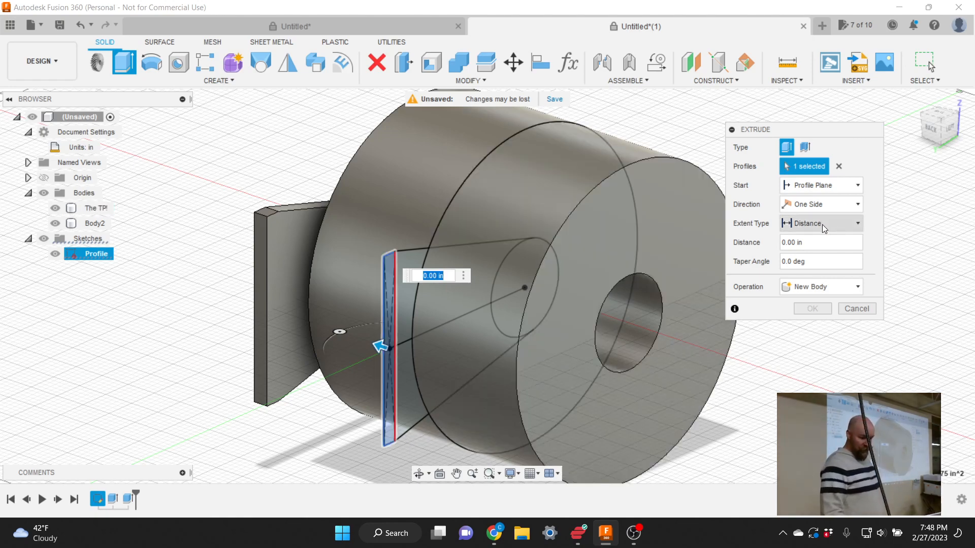
pyautogui.click(822, 224)
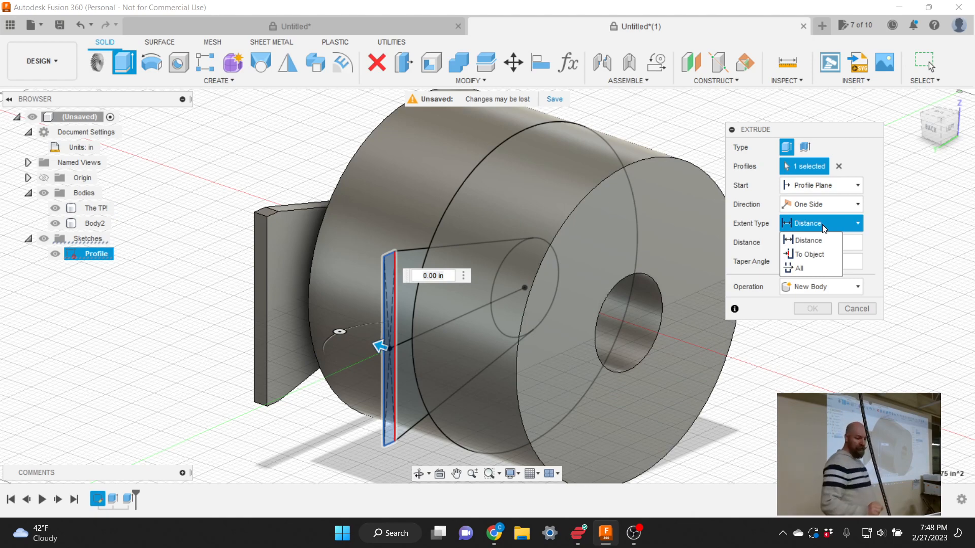
pyautogui.click(812, 254)
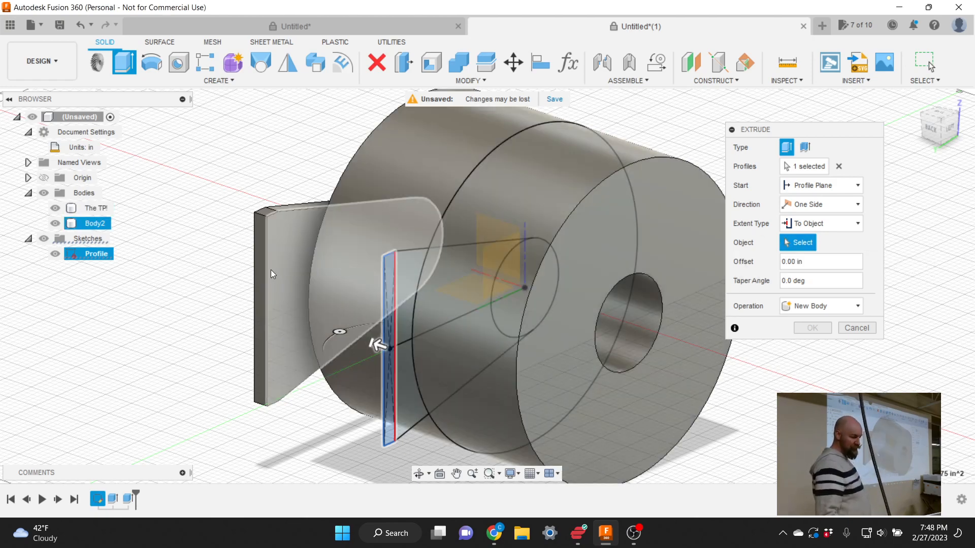
pyautogui.click(270, 273)
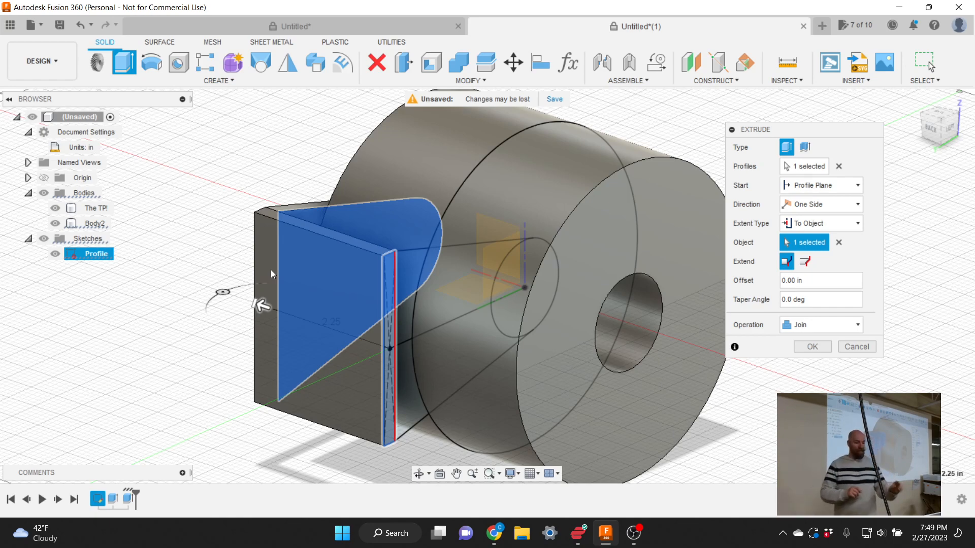
pyautogui.click(812, 347)
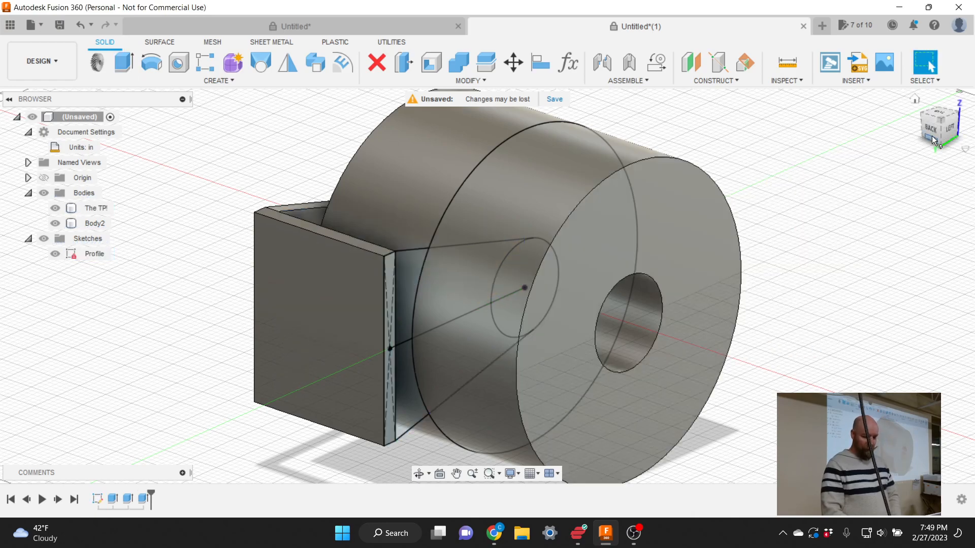
# Try a start offset of 2.5 in for the holder side's extrusion and undo the change.
pyautogui.moveTo(934, 139)
pyautogui.mouseDown()
pyautogui.moveTo(843, 133)
pyautogui.moveTo(792, 145)
pyautogui.moveTo(936, 133)
pyautogui.mouseUp()
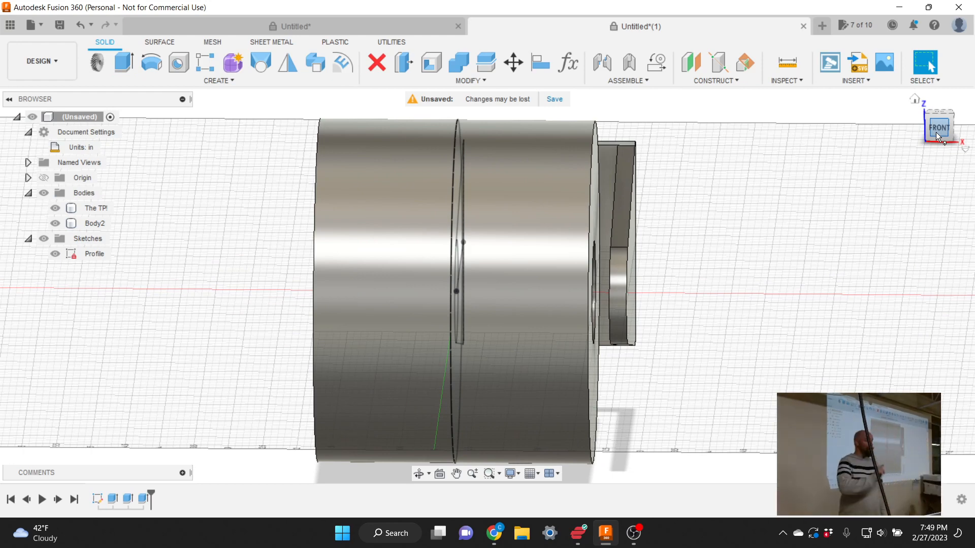
pyautogui.click(580, 279)
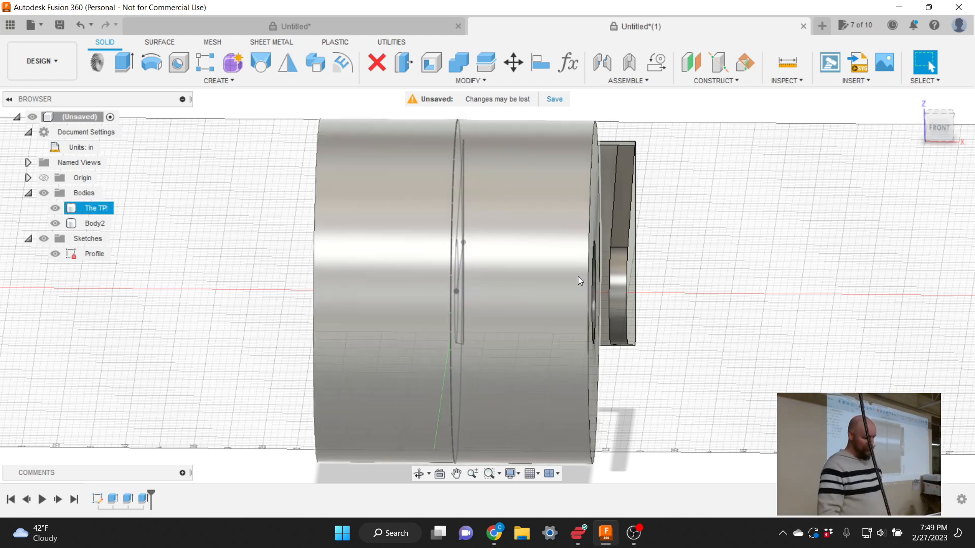
pyautogui.click(130, 503)
pyautogui.rightClick(129, 502)
pyautogui.click(158, 373)
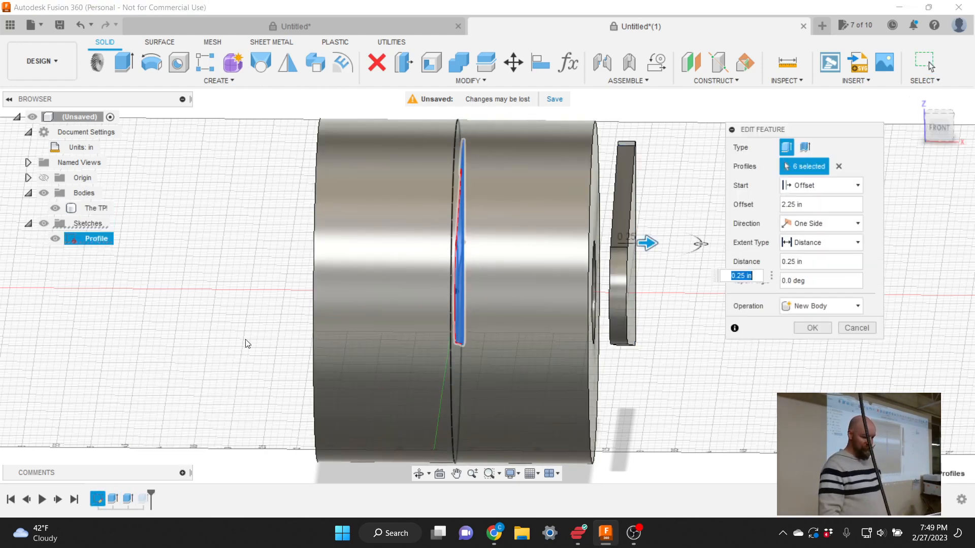
pyautogui.click(793, 207)
pyautogui.press('BackSpace')
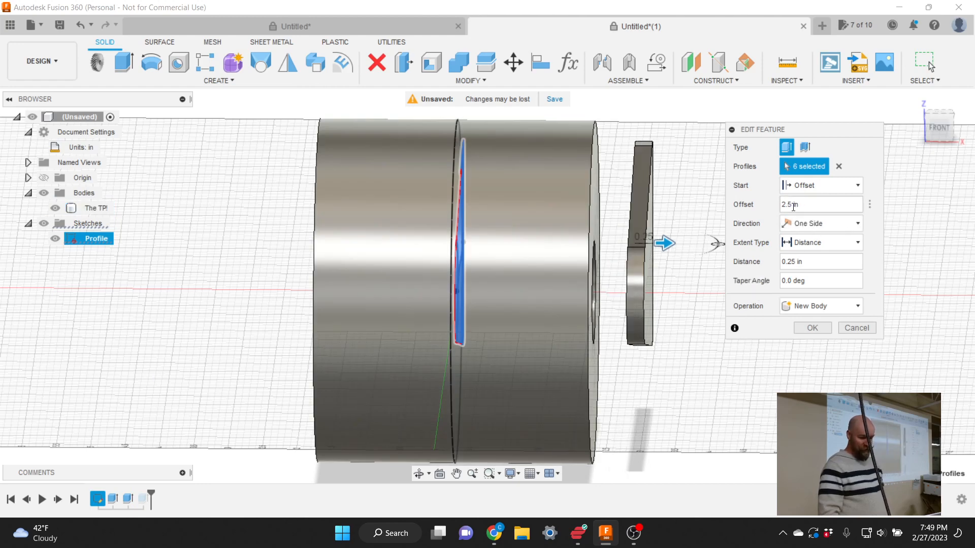
pyautogui.click(810, 329)
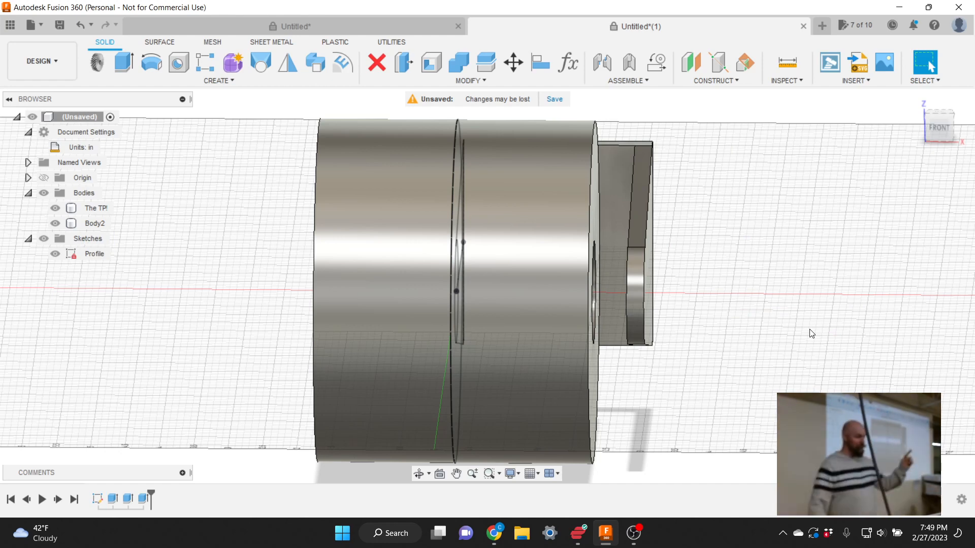
pyautogui.click(634, 226)
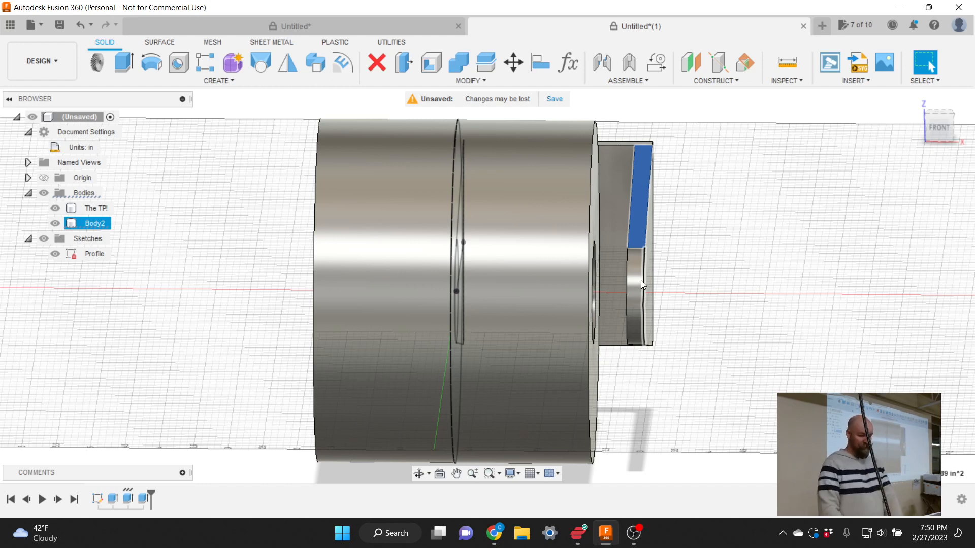
pyautogui.hotkey('ctrl', 'z')
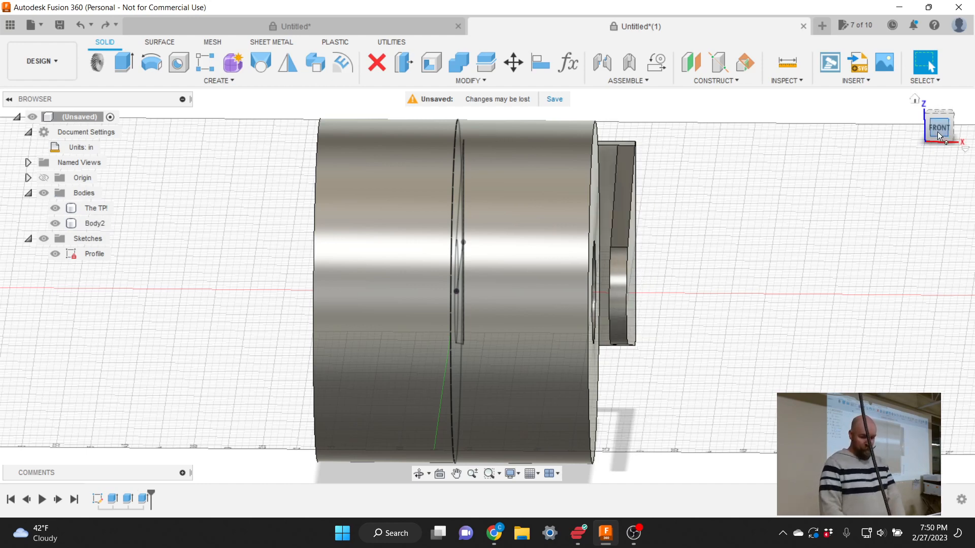
# Hide the Profile sketch.
pyautogui.moveTo(939, 134)
pyautogui.mouseDown()
pyautogui.moveTo(864, 154)
pyautogui.moveTo(792, 140)
pyautogui.moveTo(710, 152)
pyautogui.moveTo(564, 142)
pyautogui.moveTo(939, 130)
pyautogui.mouseUp()
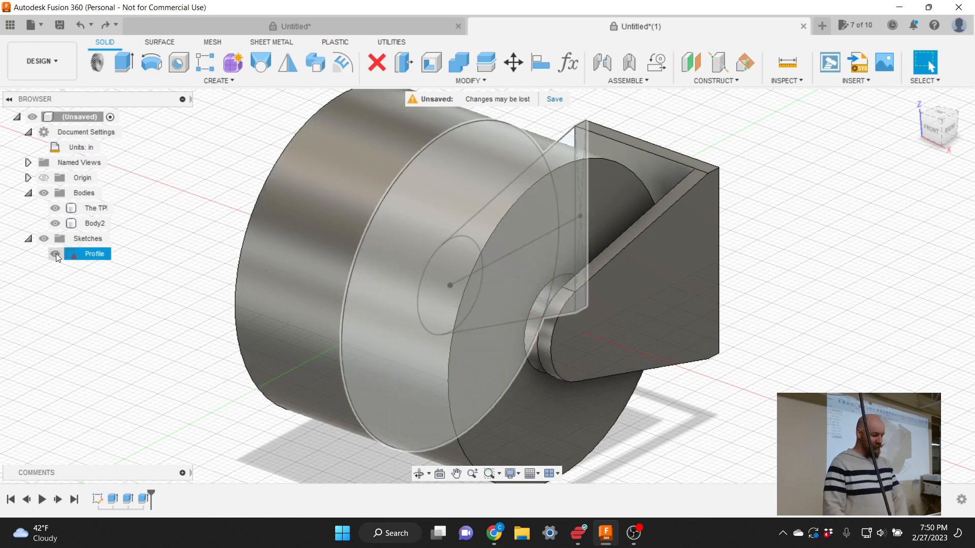
pyautogui.click(55, 254)
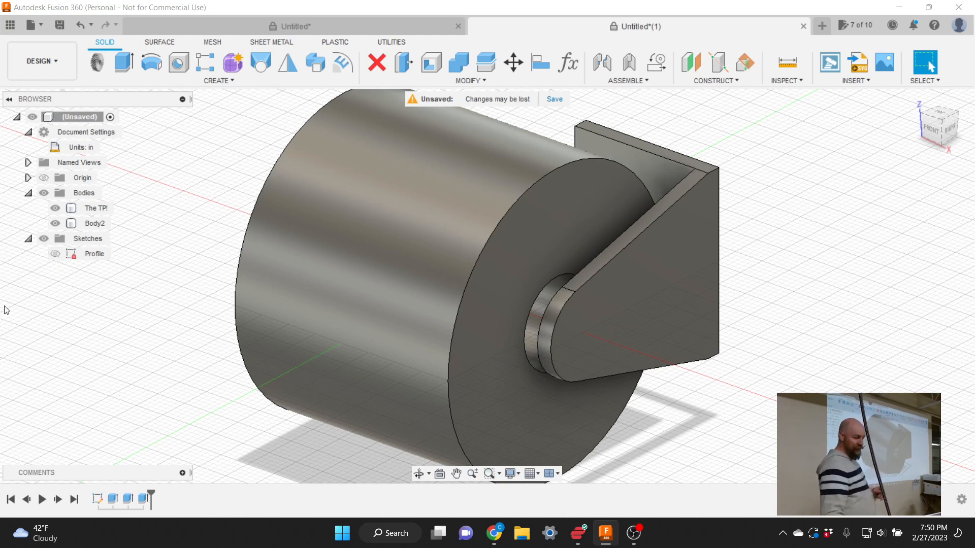
pyautogui.click(315, 352)
pyautogui.scroll(-2, 704, 396)
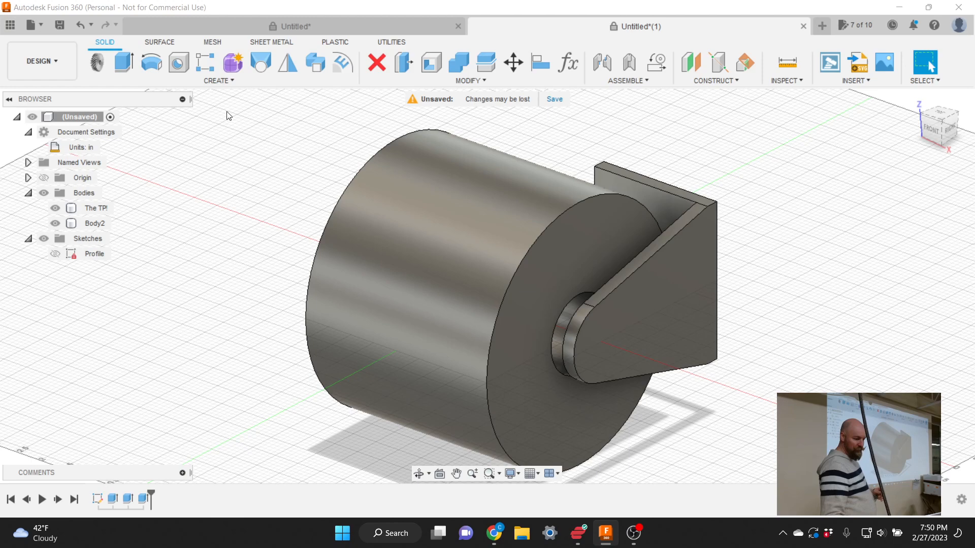
# Start a Mirror of the holder body, using the narrow end face of its wall plate as the mirror plane.
pyautogui.click(219, 79)
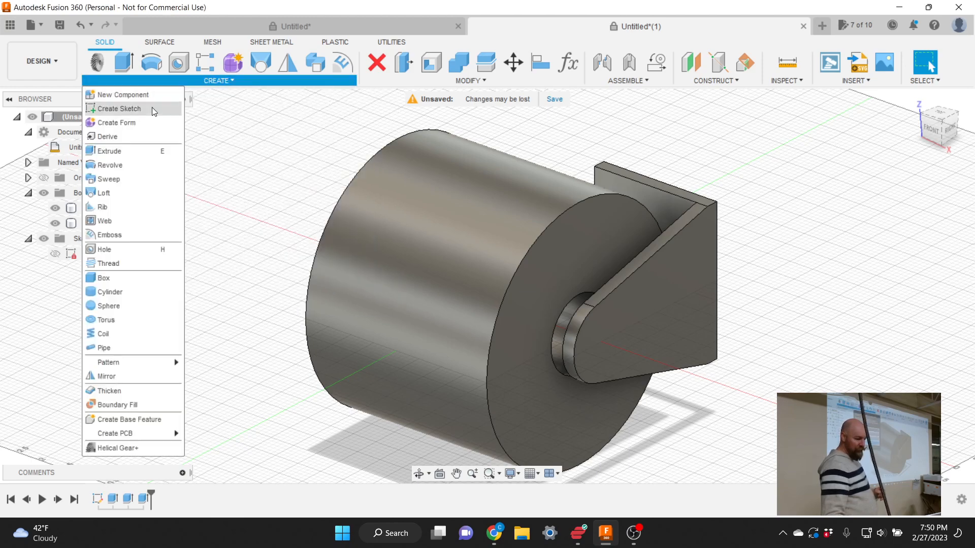
pyautogui.click(127, 376)
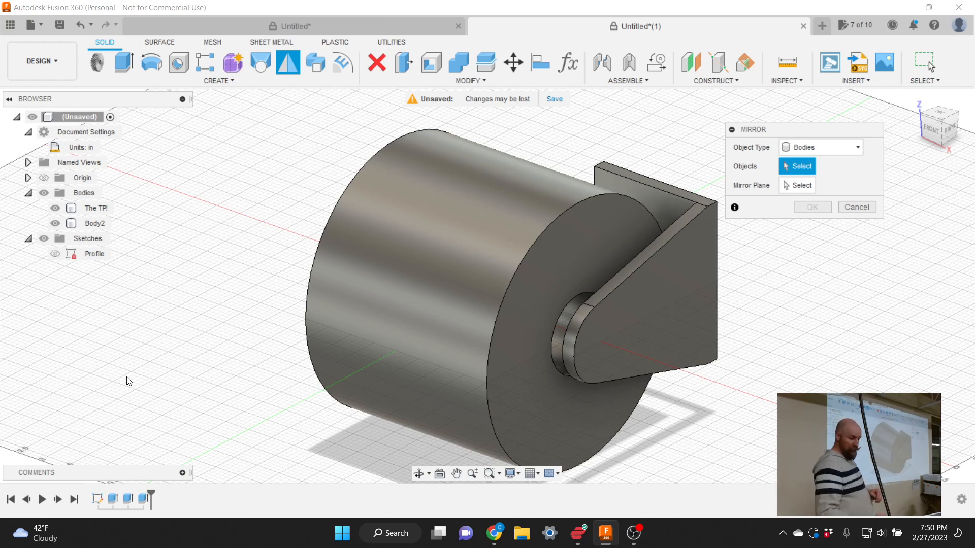
pyautogui.click(660, 309)
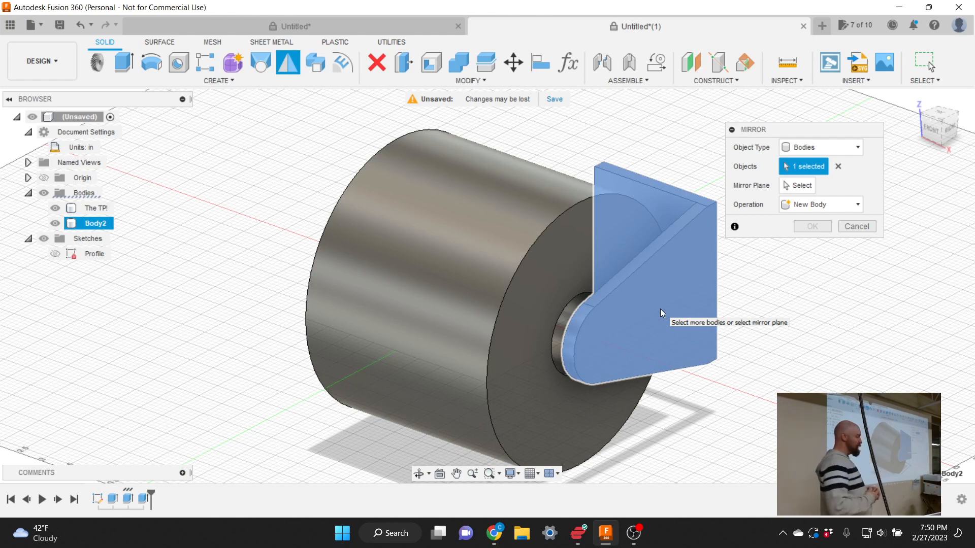
pyautogui.click(800, 186)
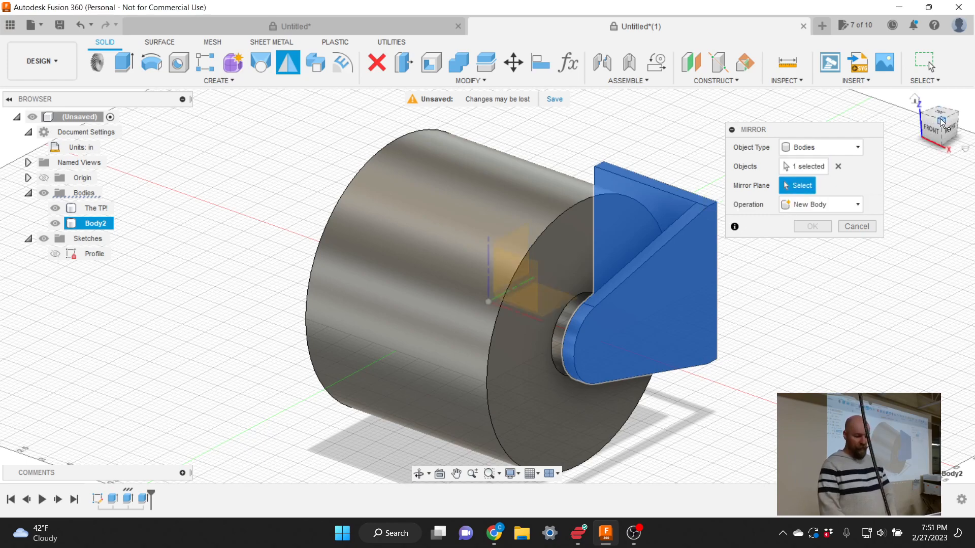
pyautogui.moveTo(943, 121)
pyautogui.mouseDown()
pyautogui.moveTo(916, 128)
pyautogui.moveTo(870, 118)
pyautogui.moveTo(838, 130)
pyautogui.mouseUp()
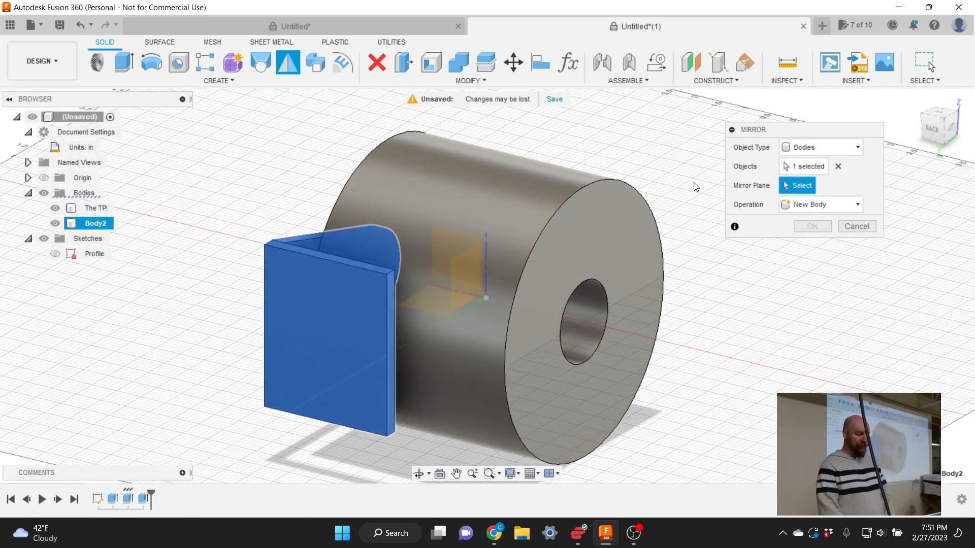
pyautogui.click(389, 333)
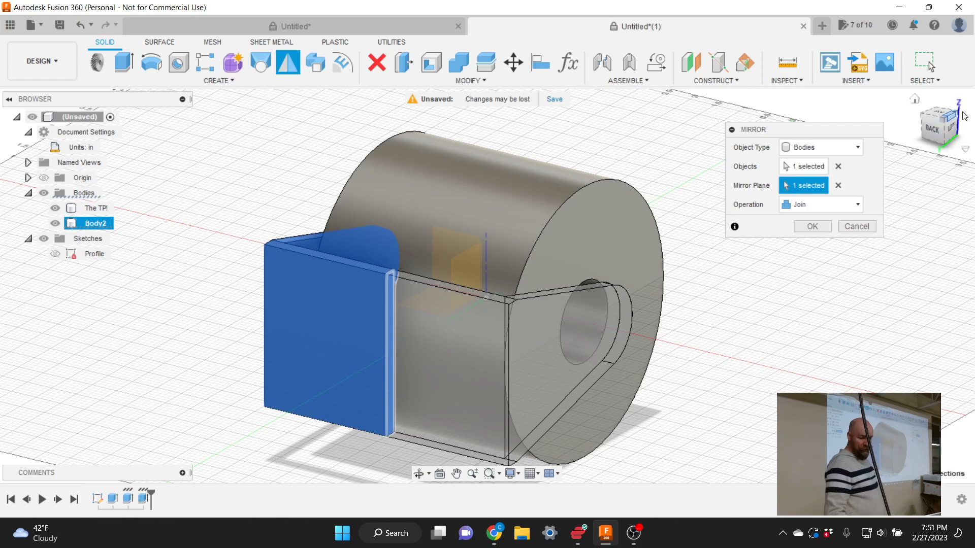
# Set the mirror operation to Join and complete the mirrored holder half.
pyautogui.click(938, 124)
pyautogui.moveTo(928, 131)
pyautogui.mouseDown()
pyautogui.moveTo(915, 138)
pyautogui.moveTo(932, 144)
pyautogui.moveTo(940, 138)
pyautogui.moveTo(928, 130)
pyautogui.mouseUp()
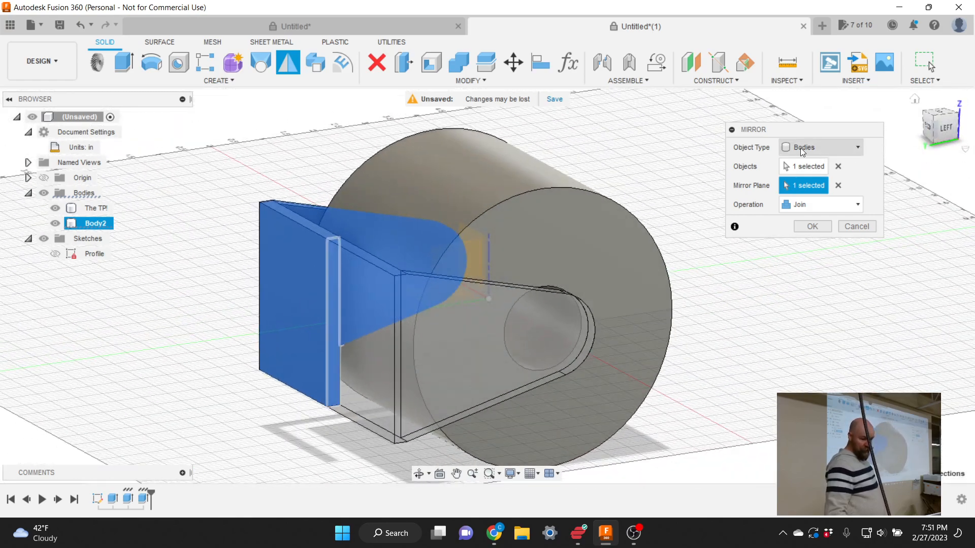
pyautogui.click(814, 205)
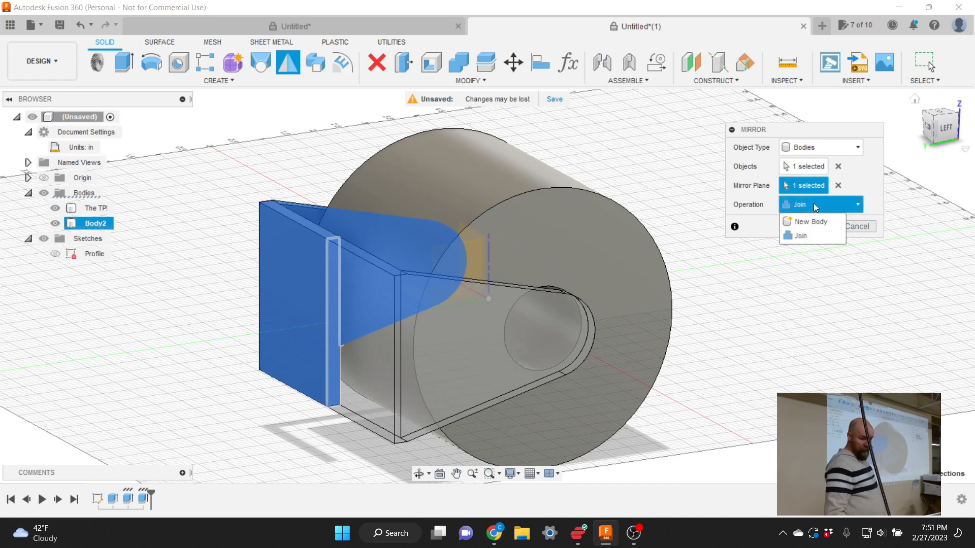
pyautogui.click(804, 235)
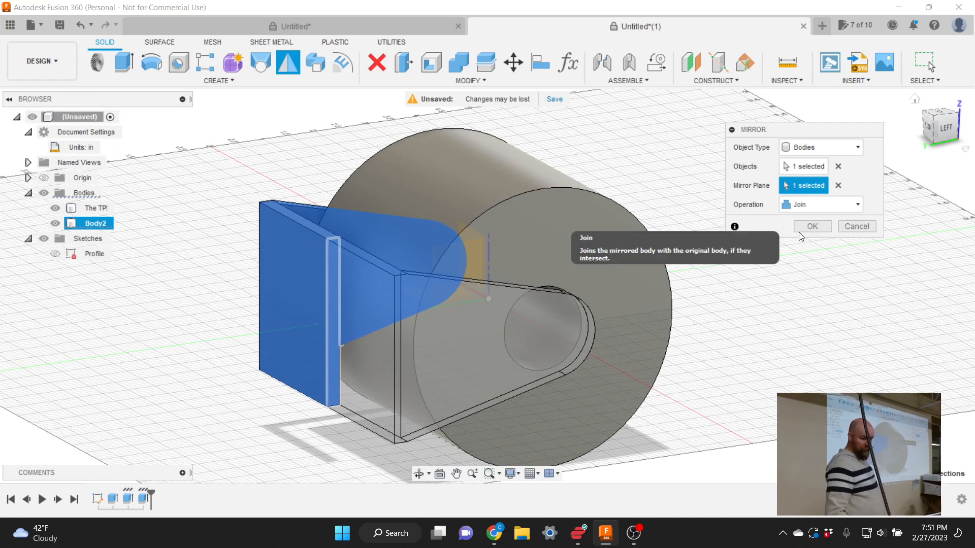
pyautogui.click(802, 205)
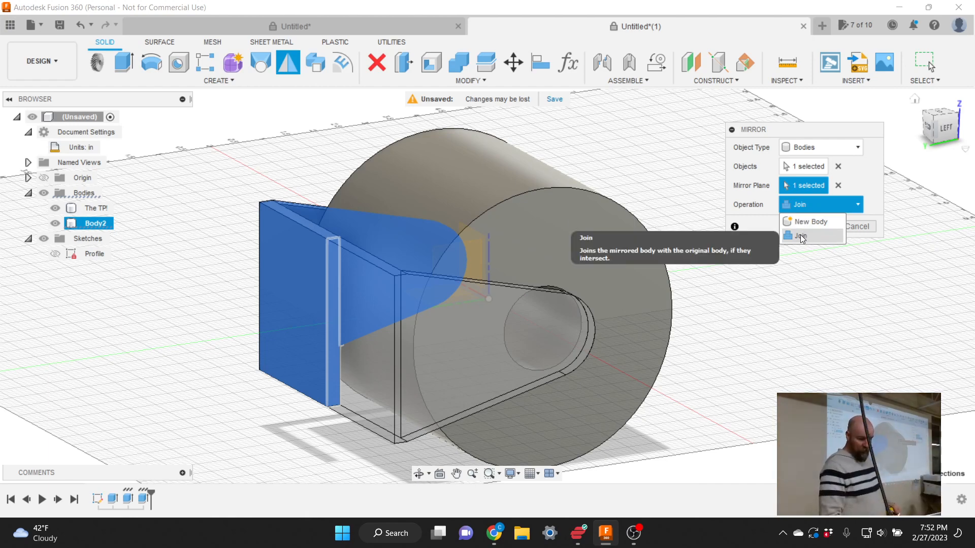
pyautogui.click(801, 236)
pyautogui.click(812, 226)
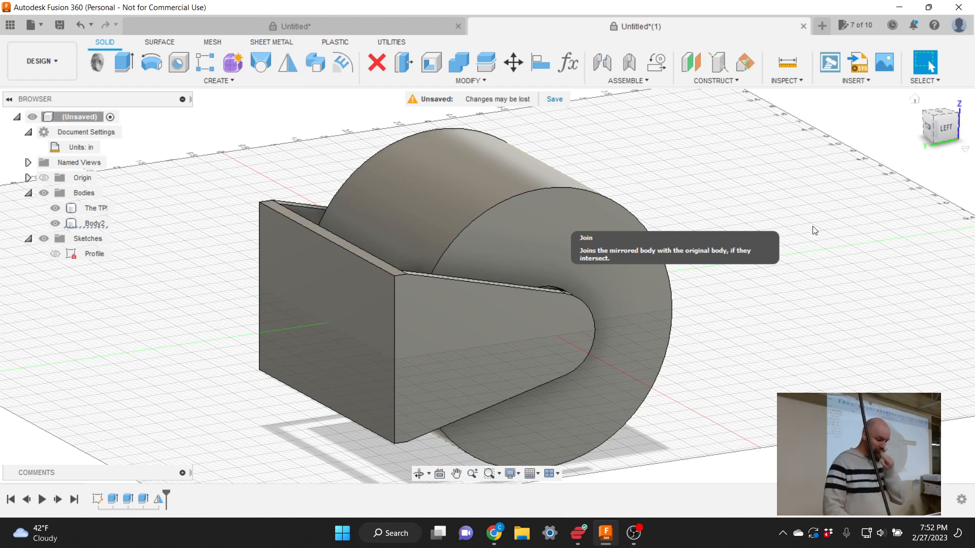
pyautogui.click(945, 129)
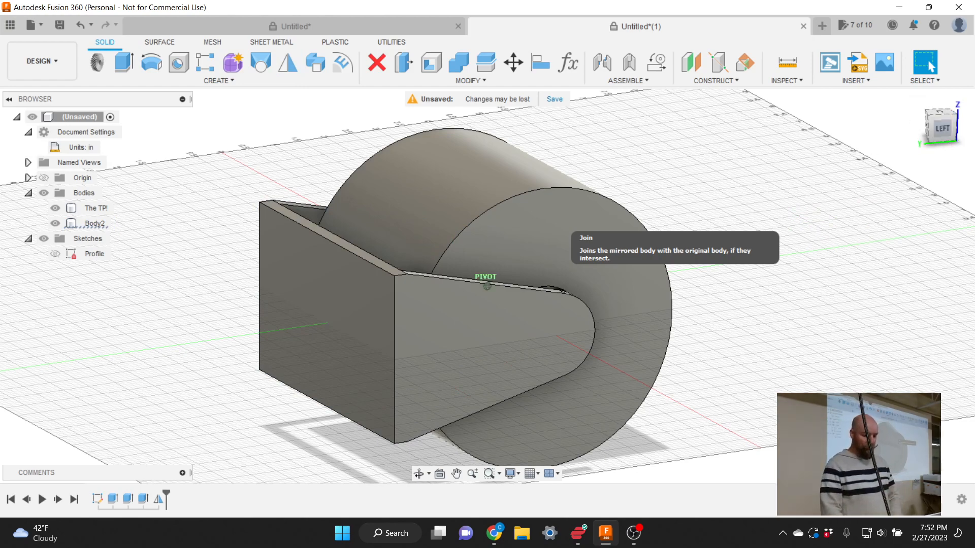
pyautogui.moveTo(942, 128)
pyautogui.mouseDown()
pyautogui.moveTo(873, 133)
pyautogui.moveTo(940, 130)
pyautogui.mouseUp()
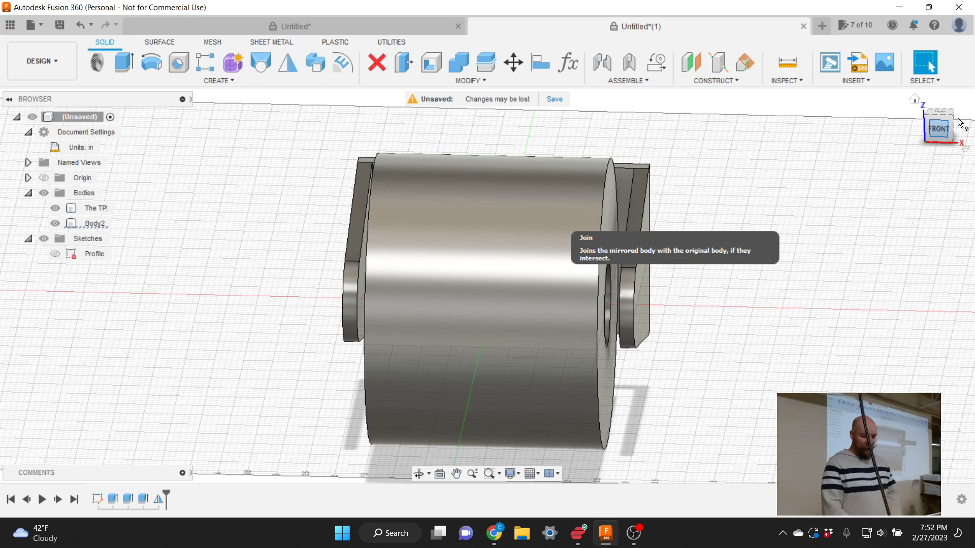
pyautogui.moveTo(940, 130)
pyautogui.mouseDown()
pyautogui.moveTo(889, 124)
pyautogui.moveTo(912, 128)
pyautogui.mouseUp()
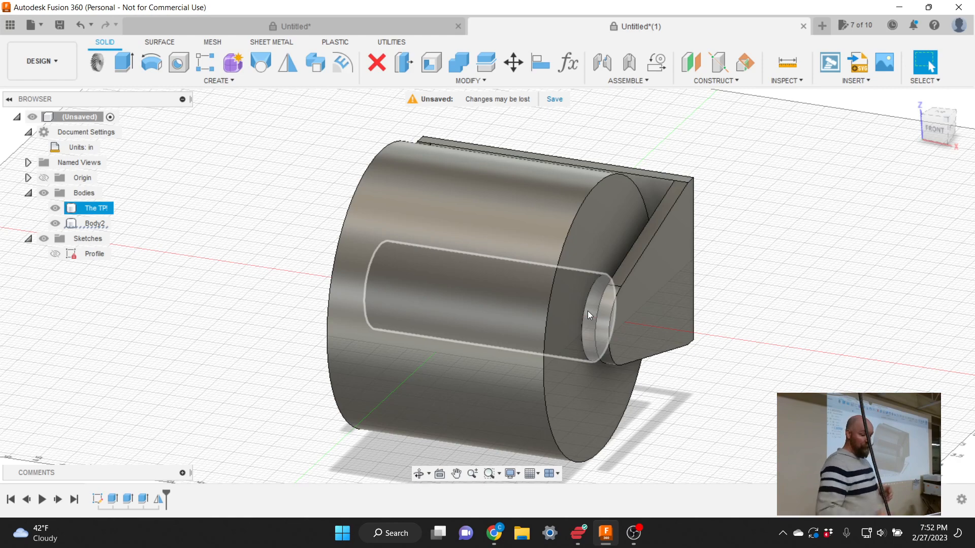
pyautogui.press('Escape')
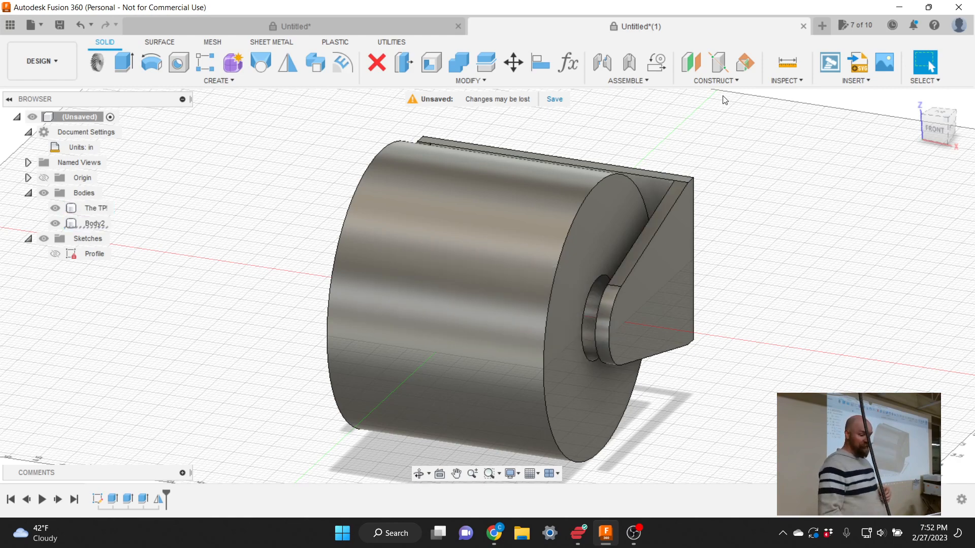
# Show the origin geometry, then hide the roll and holder bodies to examine it and restore both bodies.
pyautogui.click(725, 81)
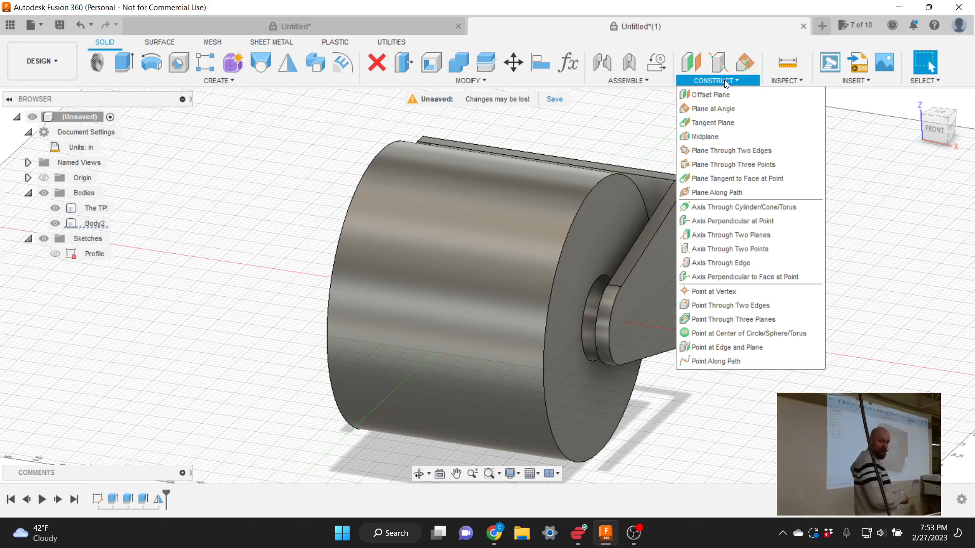
pyautogui.click(43, 178)
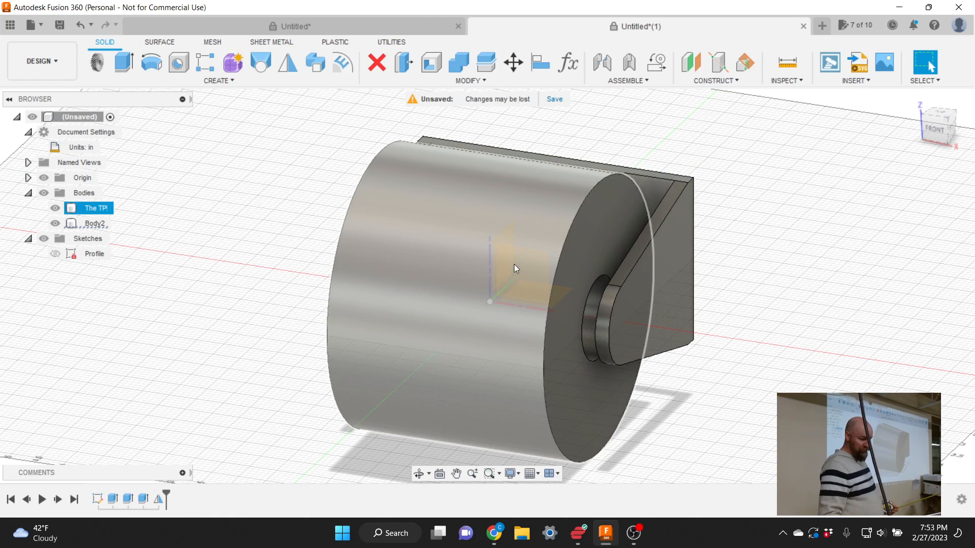
pyautogui.click(55, 208)
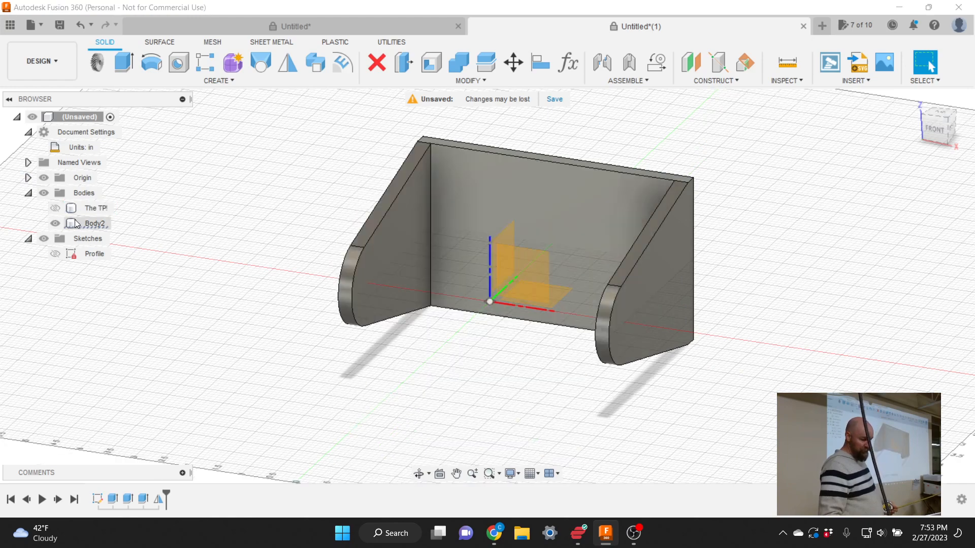
pyautogui.click(54, 224)
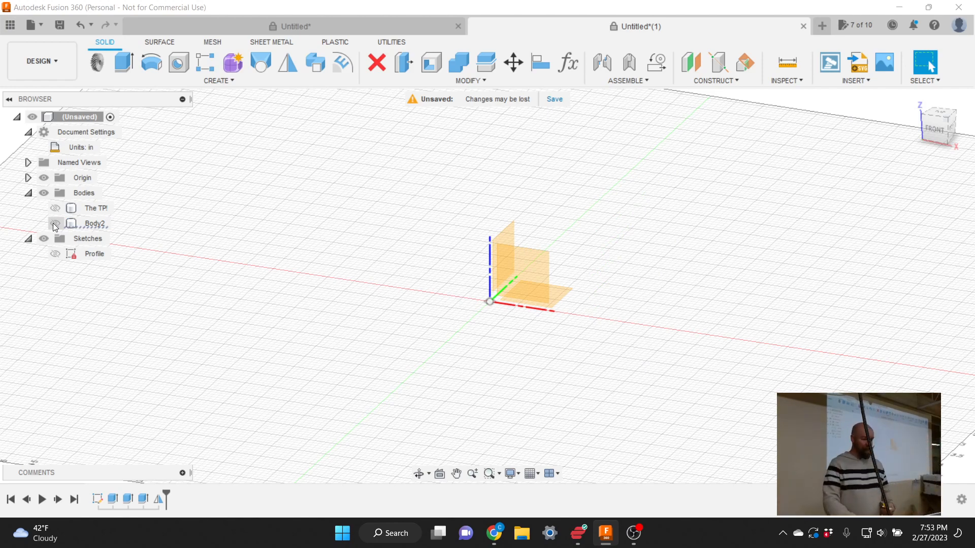
pyautogui.click(55, 208)
pyautogui.click(53, 222)
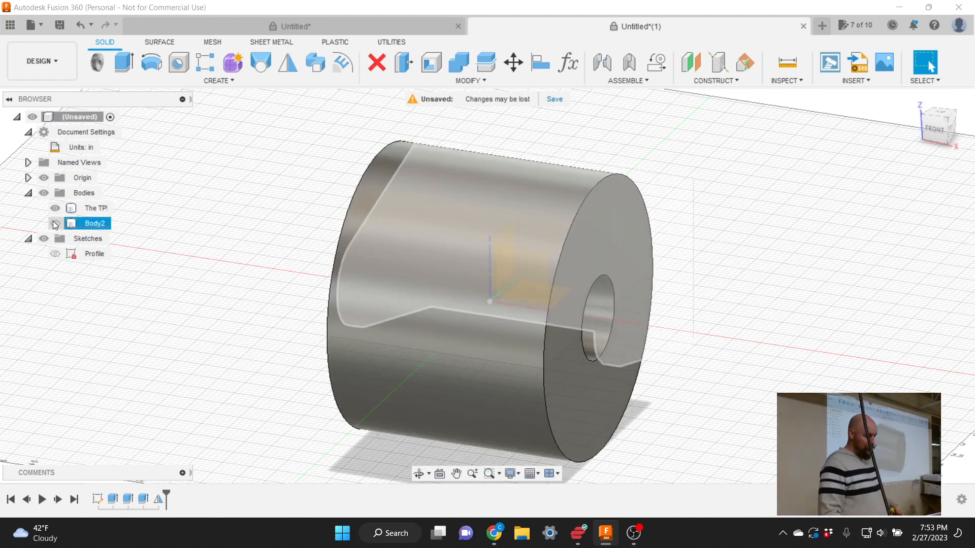
pyautogui.click(53, 223)
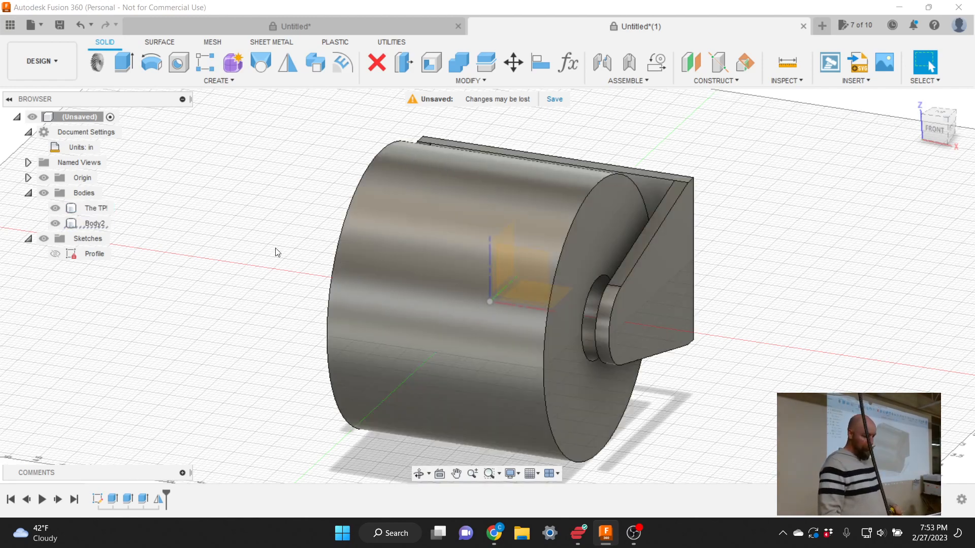
# Create a construction axis through the cylindrical face of the toilet paper roll's center hole.
pyautogui.click(728, 82)
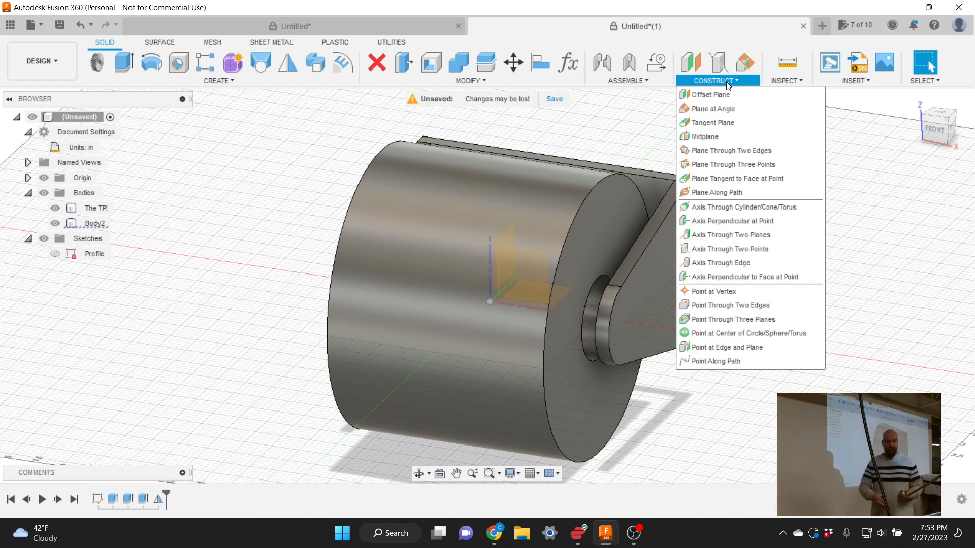
pyautogui.click(726, 207)
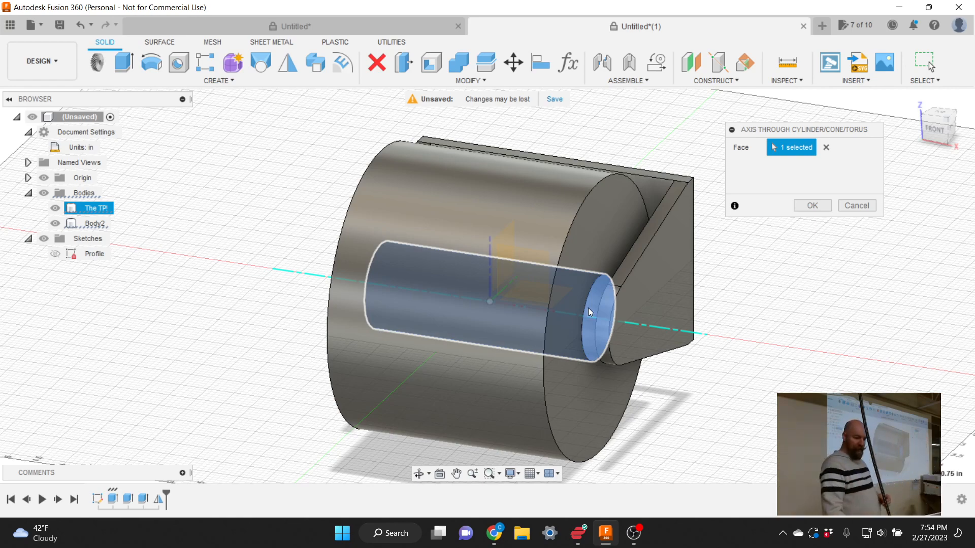
pyautogui.click(806, 207)
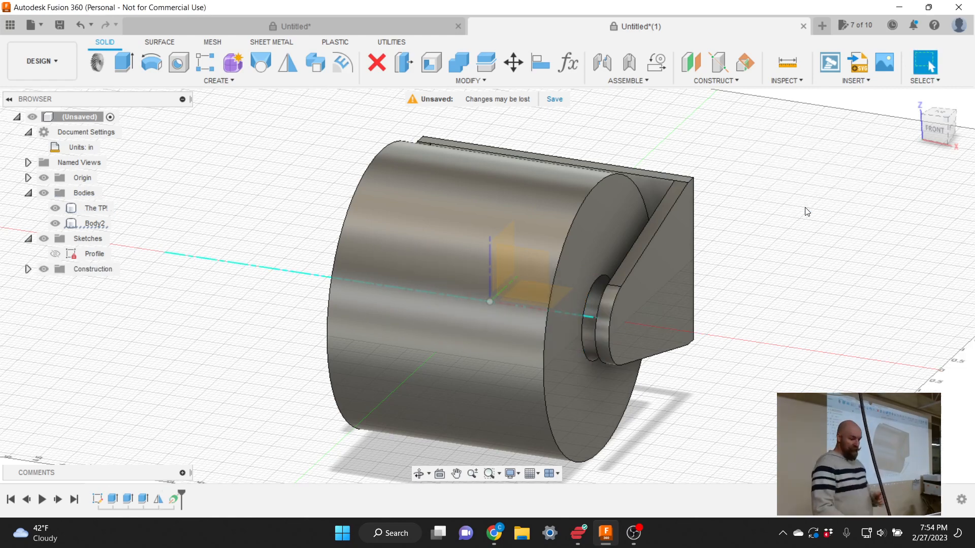
# Rename Body2 as Holder.
pyautogui.click(97, 225)
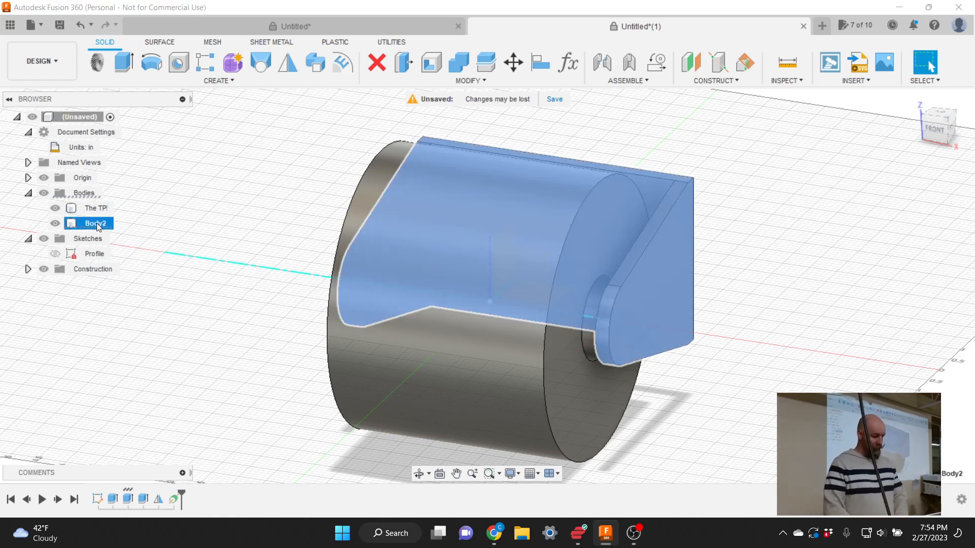
pyautogui.doubleClick(97, 224)
pyautogui.write('Hold')
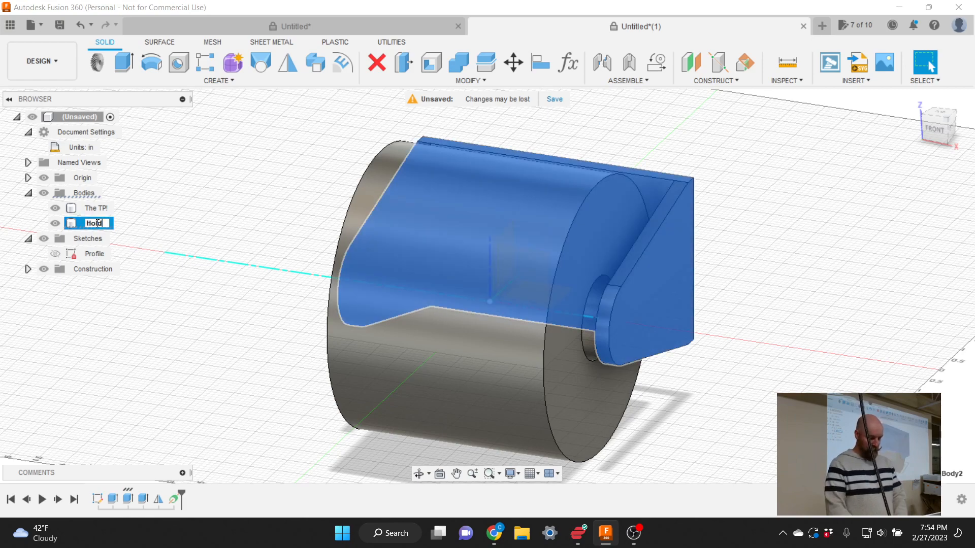
pyautogui.write('er')
pyautogui.press('Return')
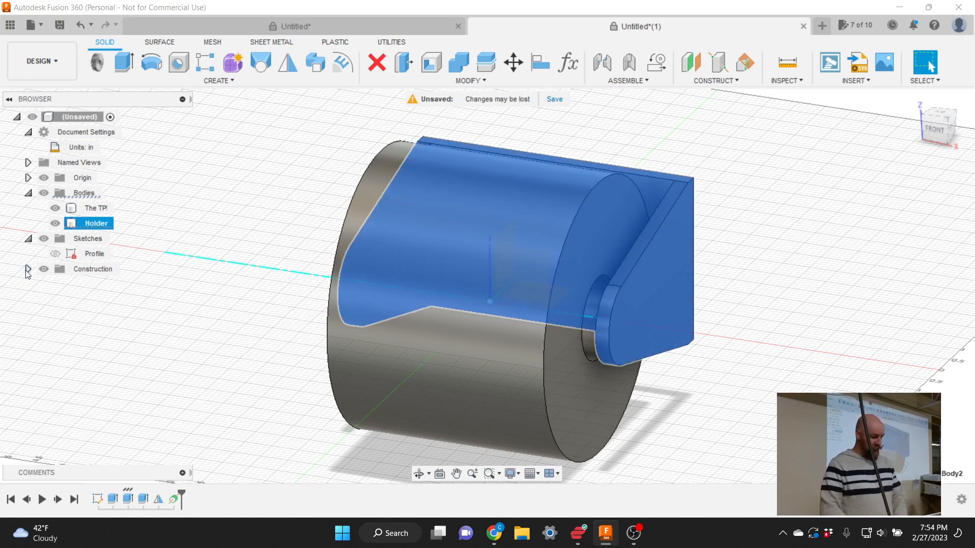
# Rename the new construction axis as tp axis.
pyautogui.click(28, 270)
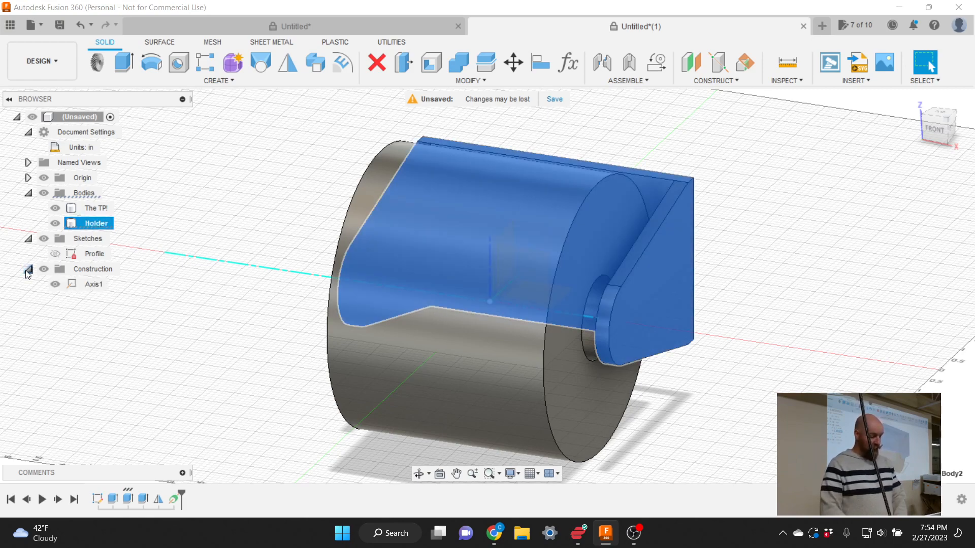
pyautogui.click(159, 242)
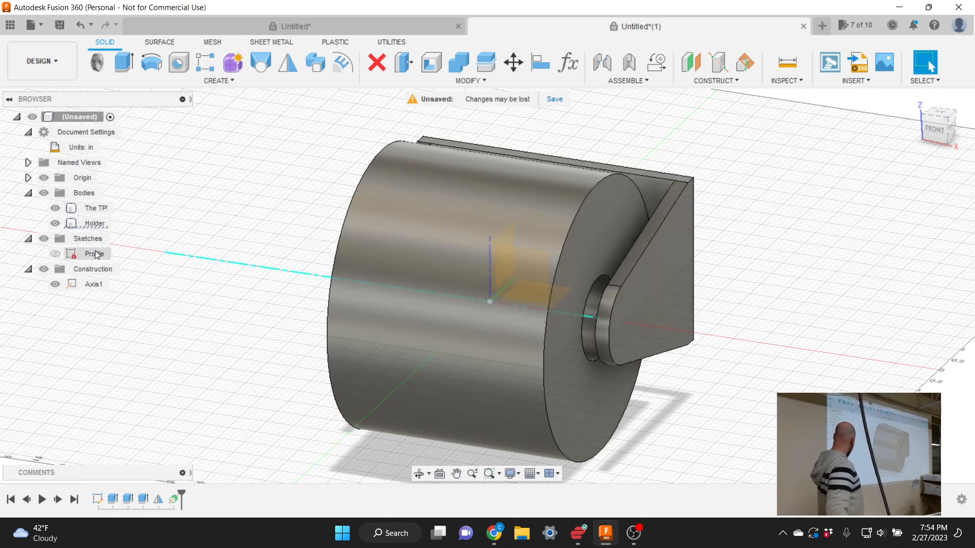
pyautogui.click(92, 285)
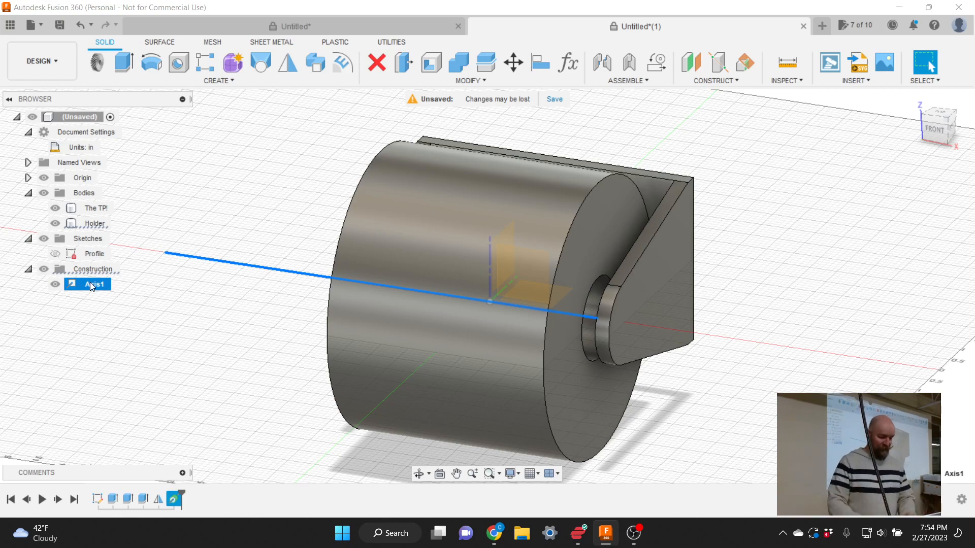
pyautogui.doubleClick(90, 283)
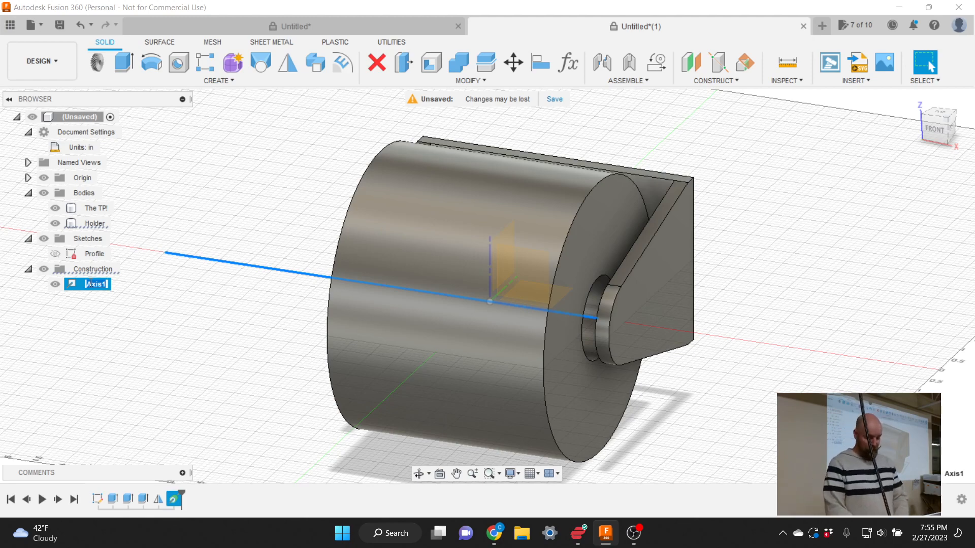
pyautogui.write('tp')
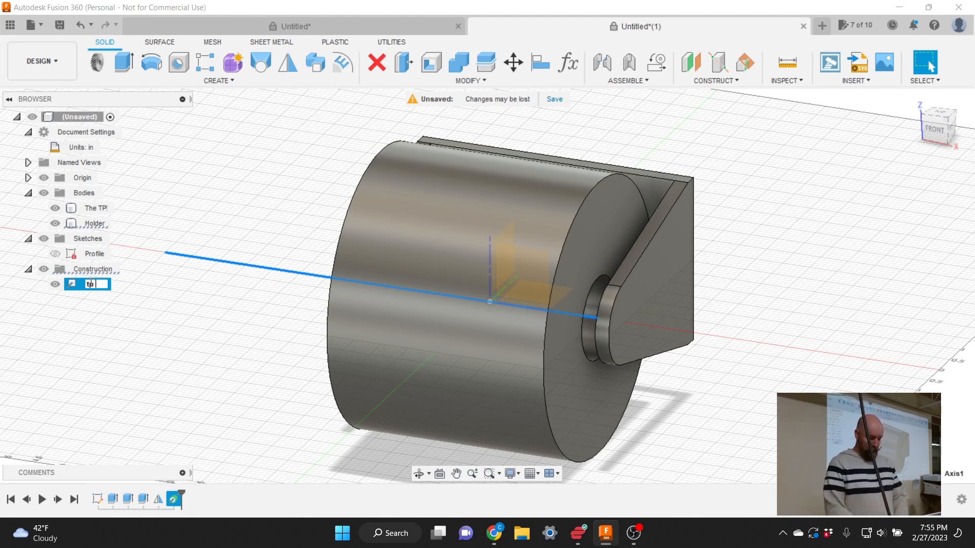
pyautogui.write(' axis')
pyautogui.press('Return')
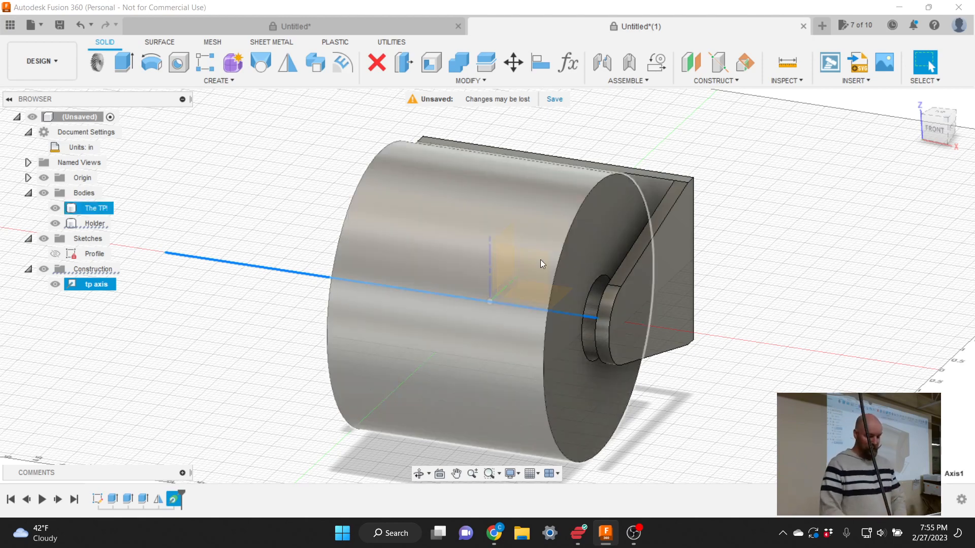
pyautogui.click(761, 301)
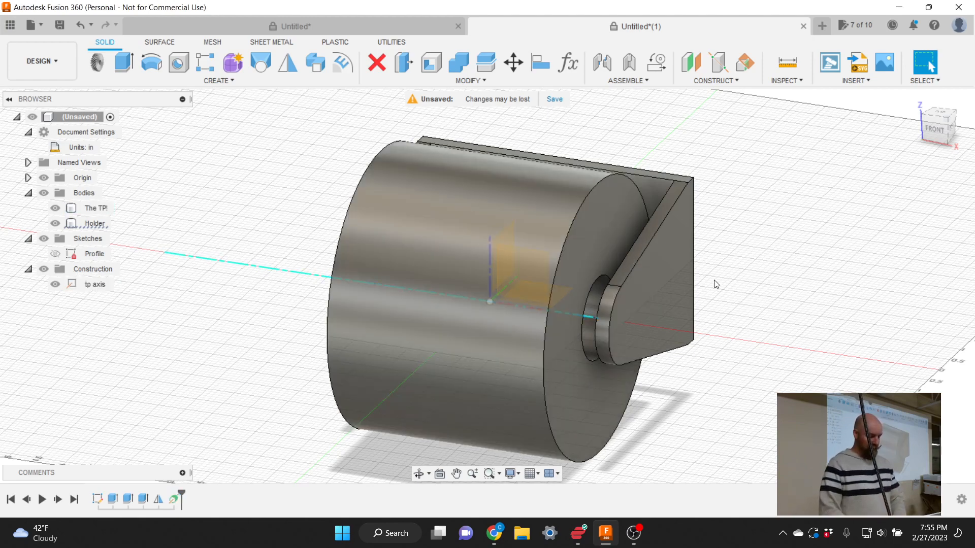
# Shorten the tp axis at the end that extends out beyond the roll.
pyautogui.click(630, 272)
pyautogui.press('Escape')
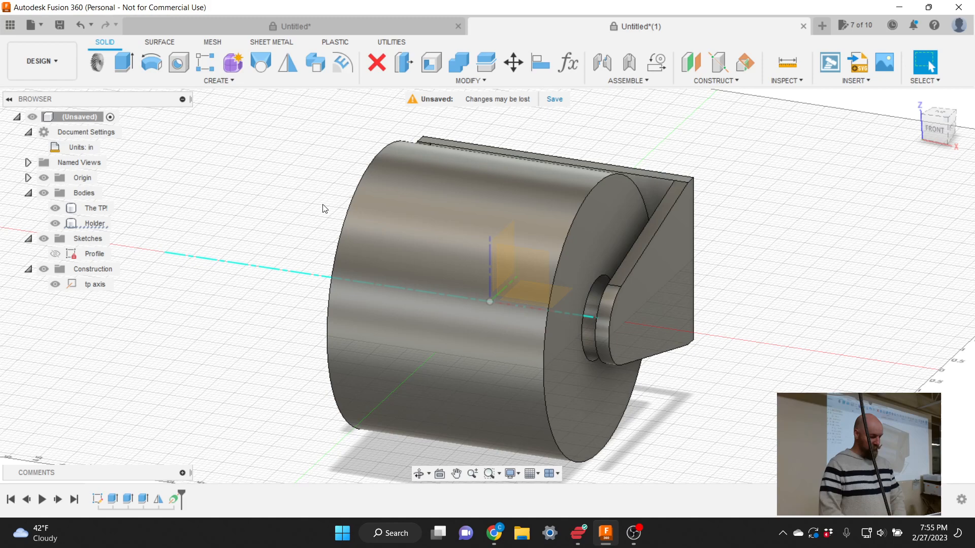
pyautogui.click(182, 255)
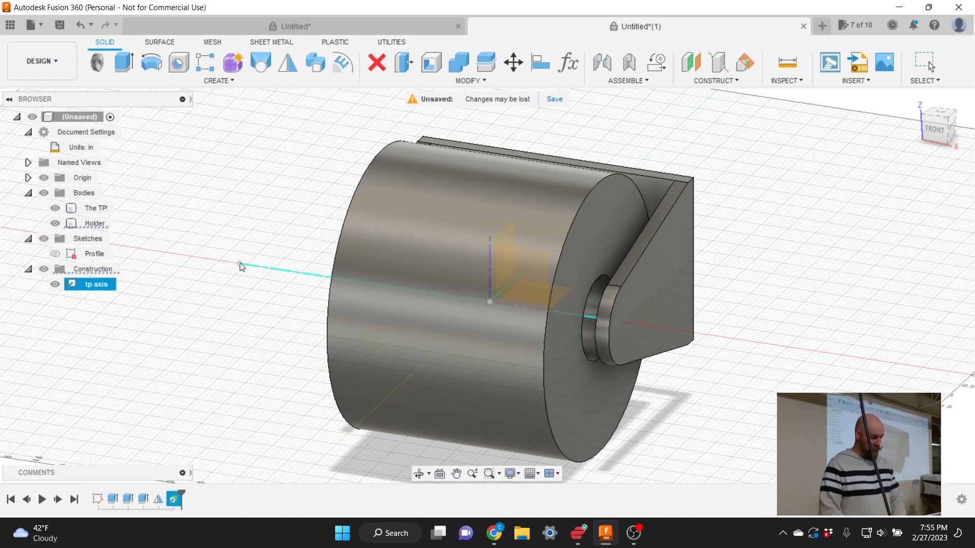
pyautogui.click(258, 281)
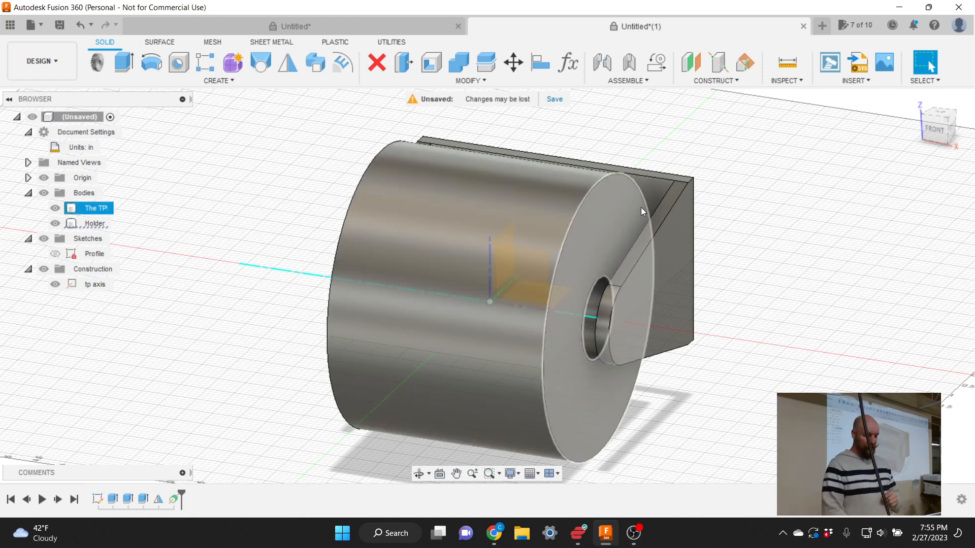
# Create a construction plane through the tp axis at an angle of 90 degrees.
pyautogui.click(714, 82)
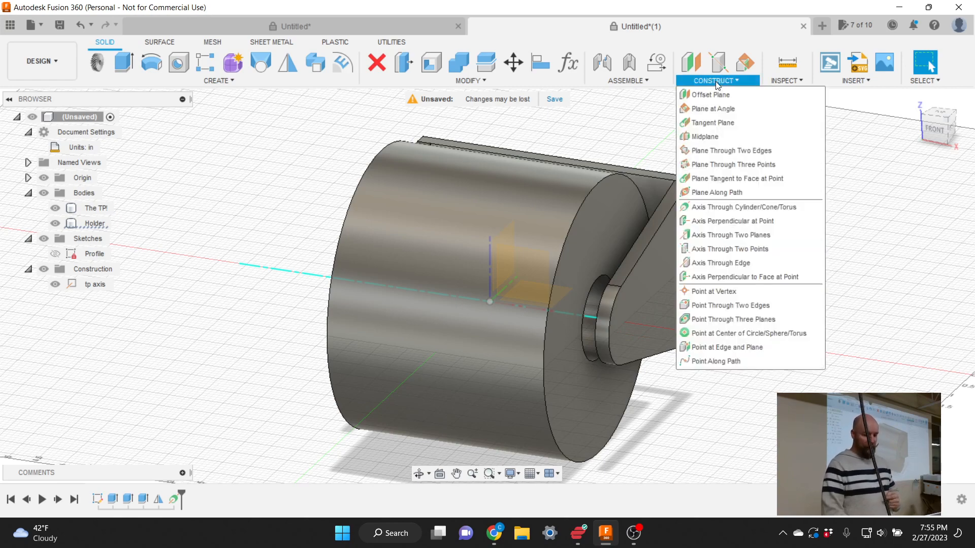
pyautogui.click(716, 109)
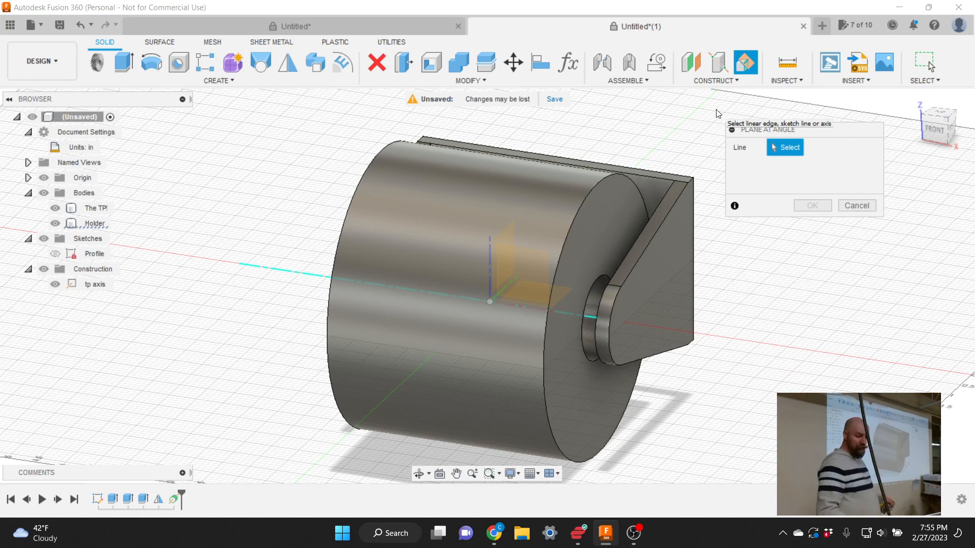
pyautogui.moveTo(772, 133); pyautogui.dragTo(748, 194)
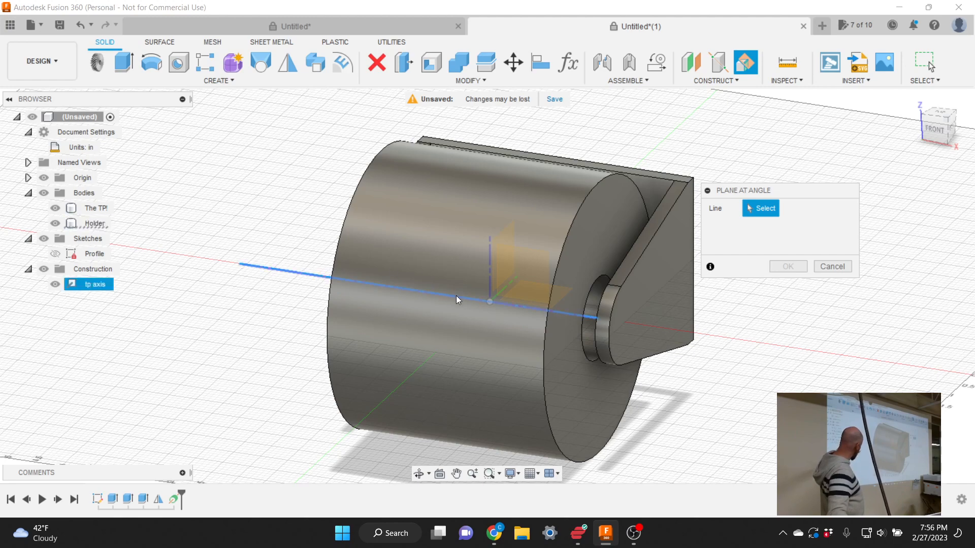
pyautogui.click(99, 284)
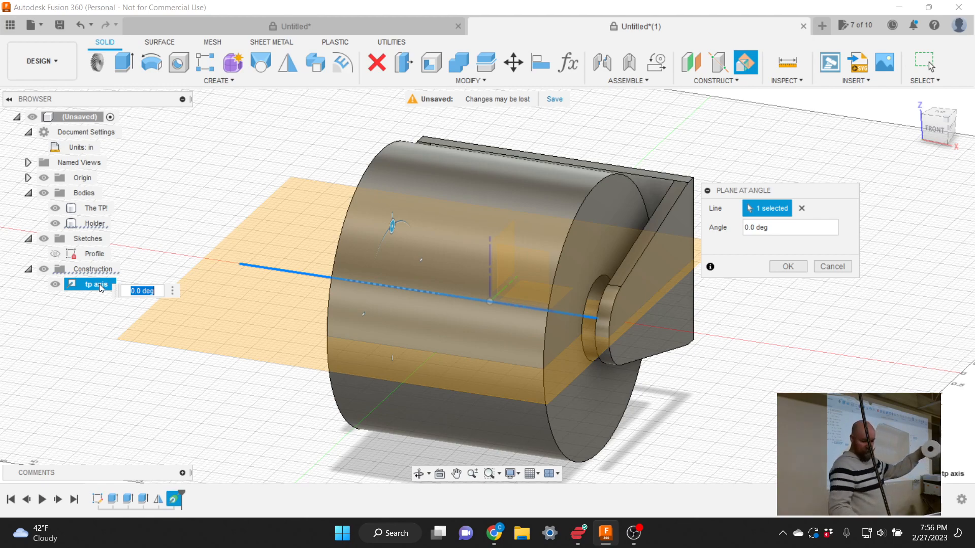
pyautogui.write('90')
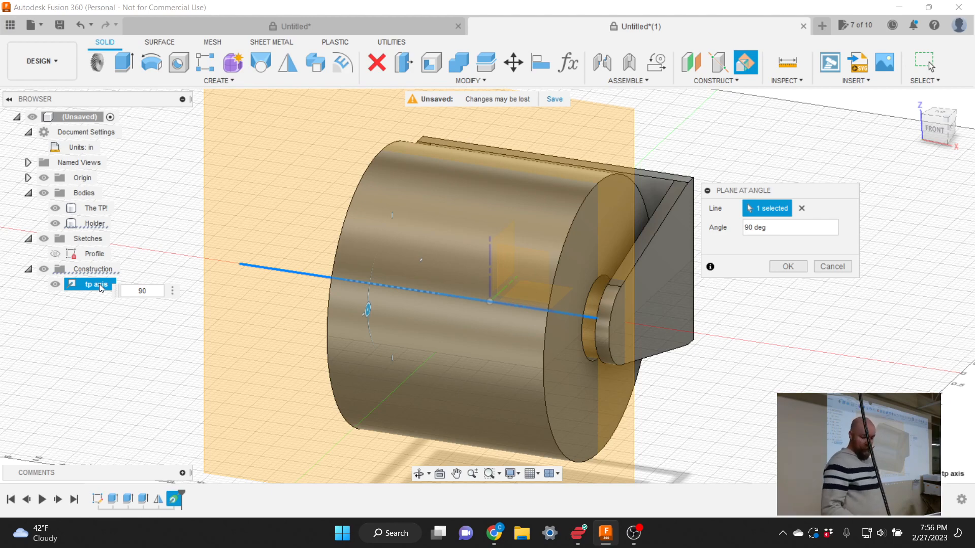
pyautogui.click(789, 268)
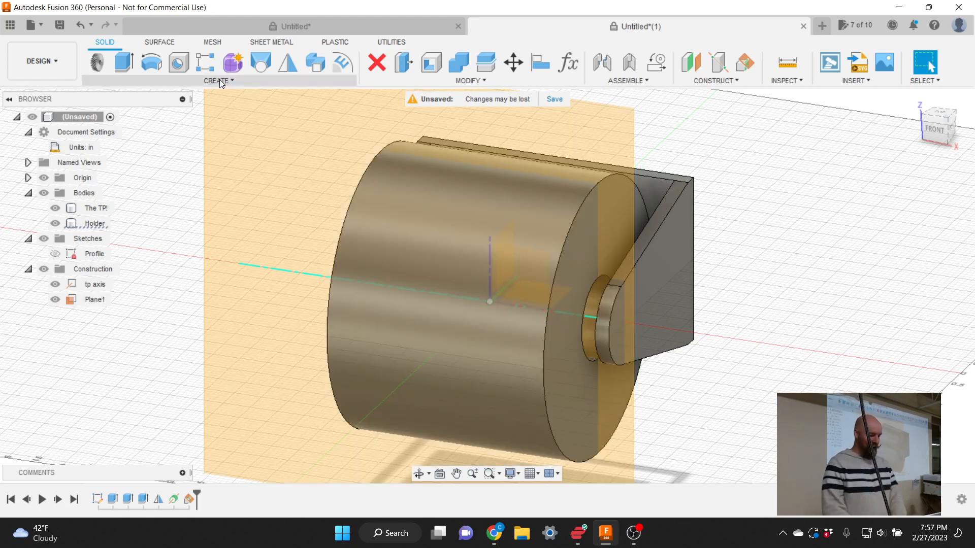
# Rename the construction plane Plane1 as TP intersetion.
pyautogui.click(220, 80)
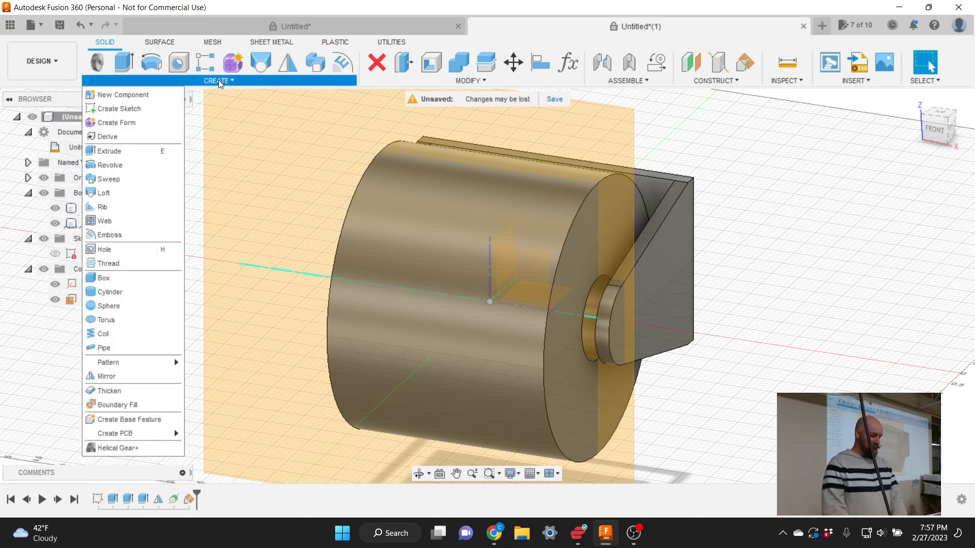
pyautogui.click(99, 300)
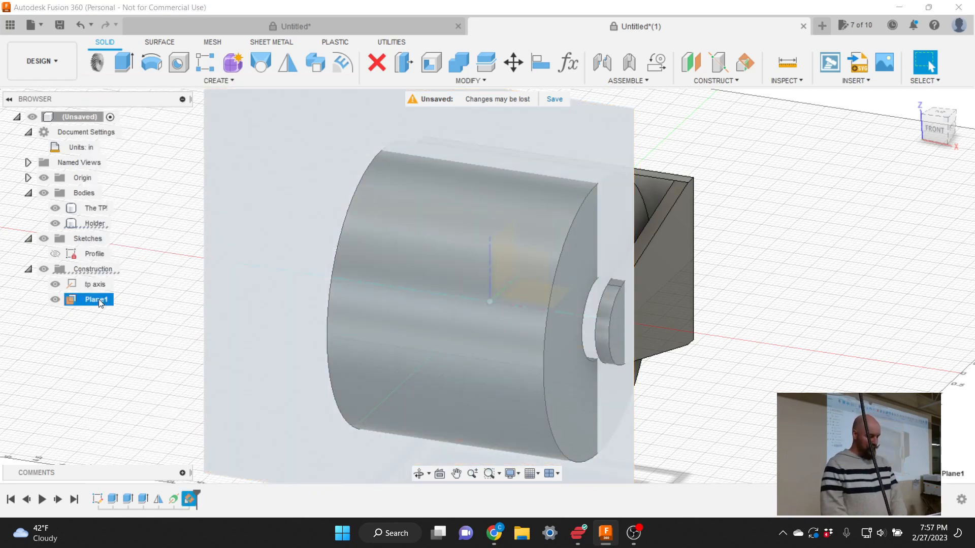
pyautogui.doubleClick(98, 299)
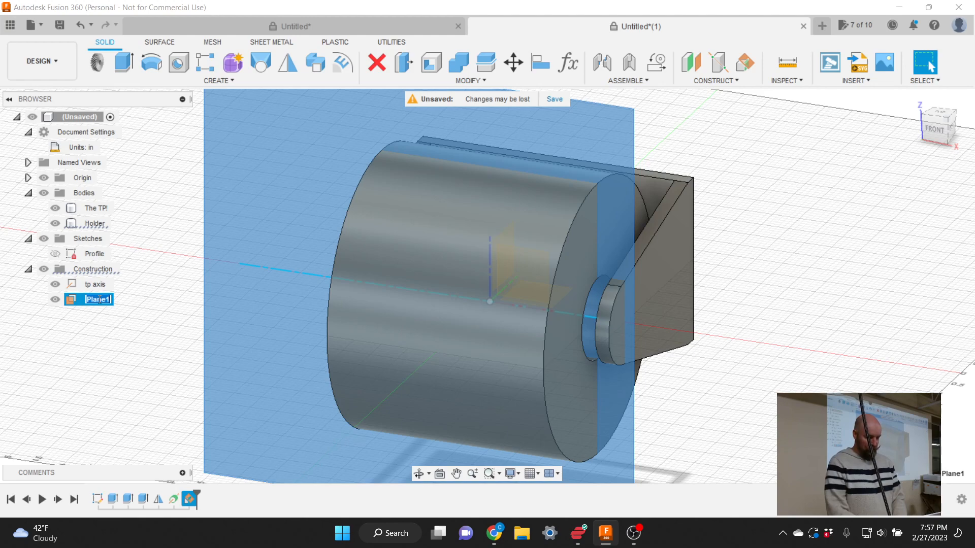
pyautogui.press('BackSpace')
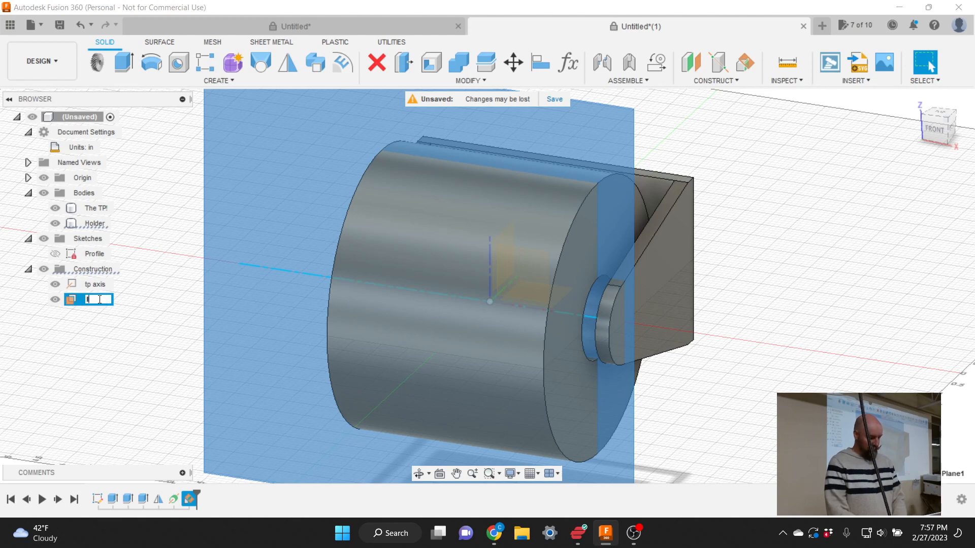
pyautogui.write('TP')
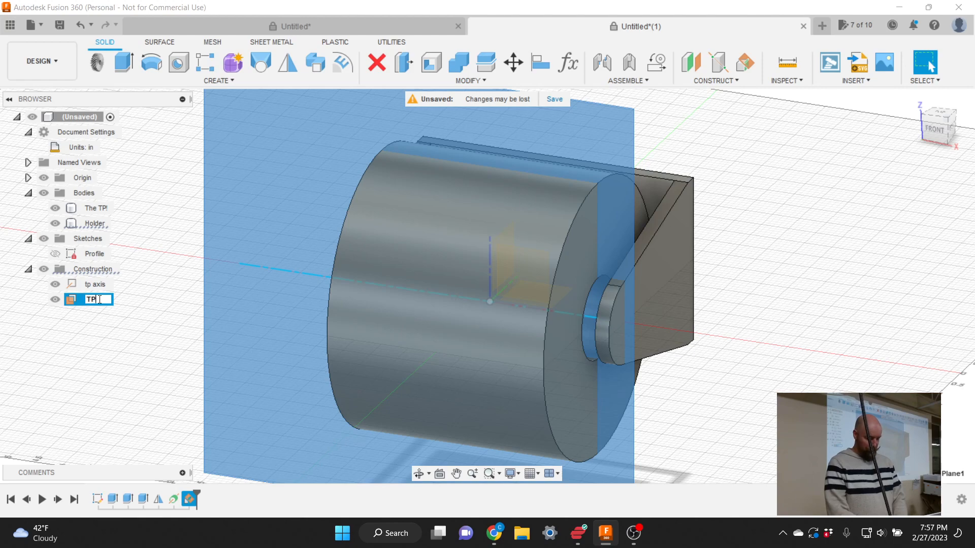
pyautogui.write(' inter')
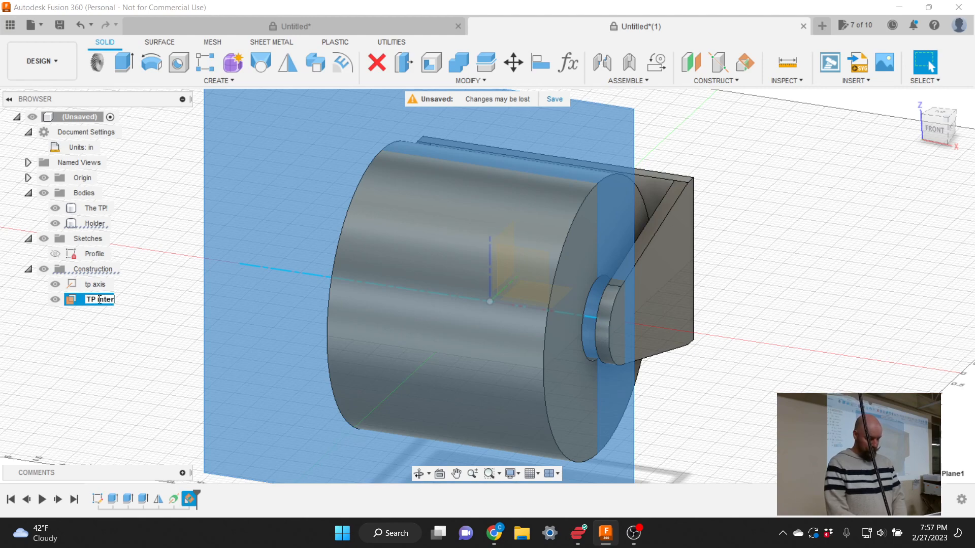
pyautogui.write('setions')
pyautogui.press('BackSpace')
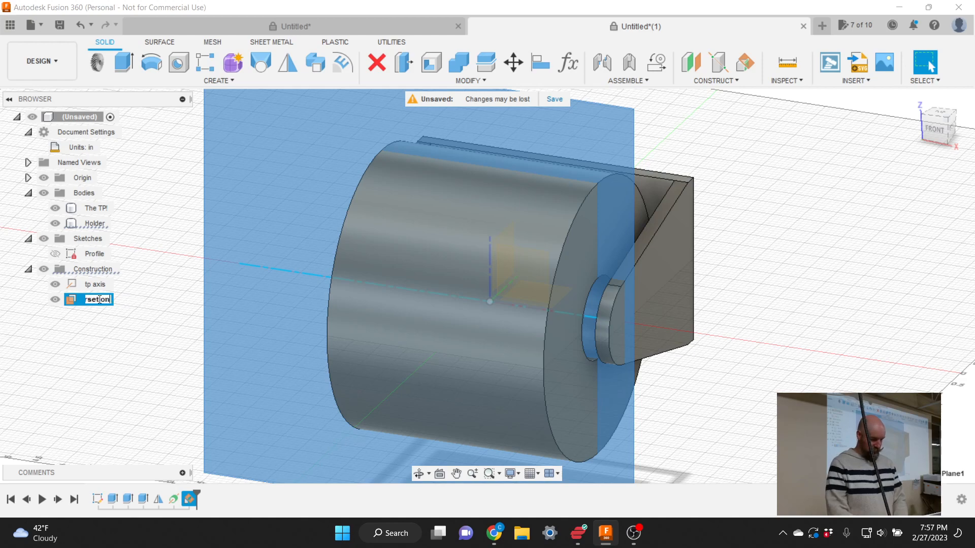
pyautogui.press('Return')
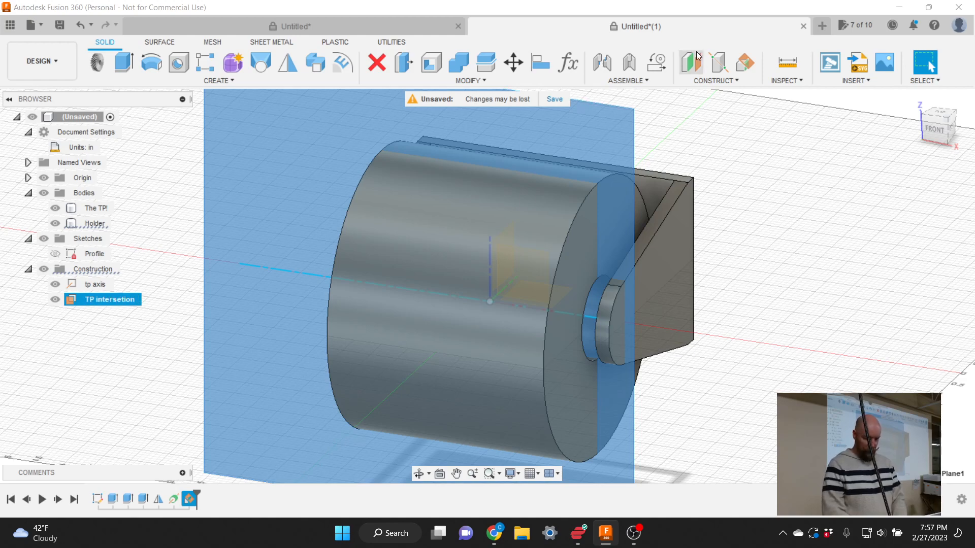
pyautogui.click(852, 81)
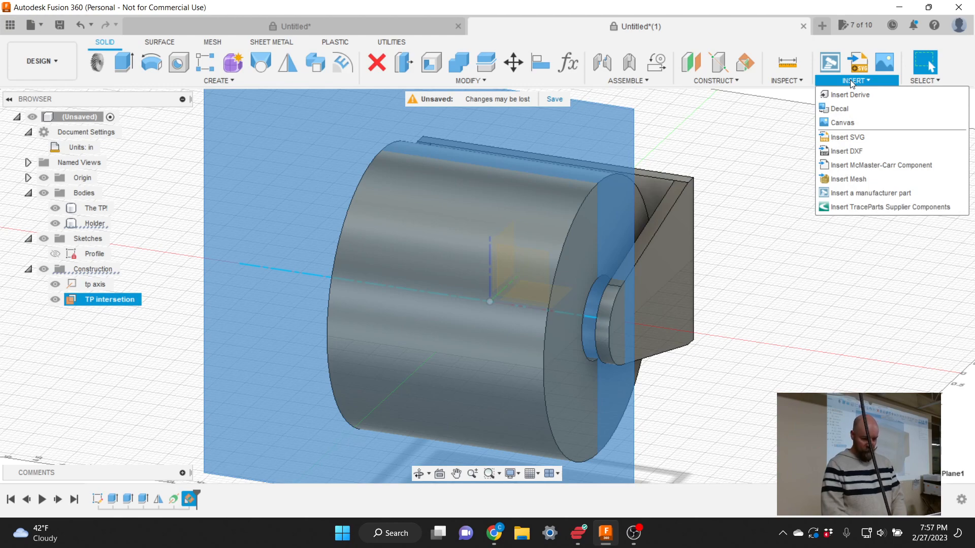
pyautogui.click(781, 81)
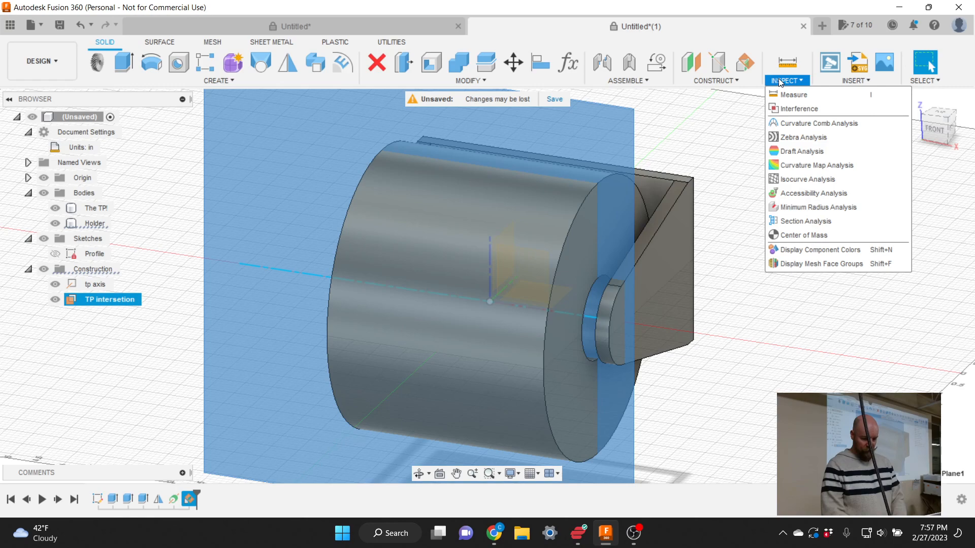
pyautogui.click(780, 80)
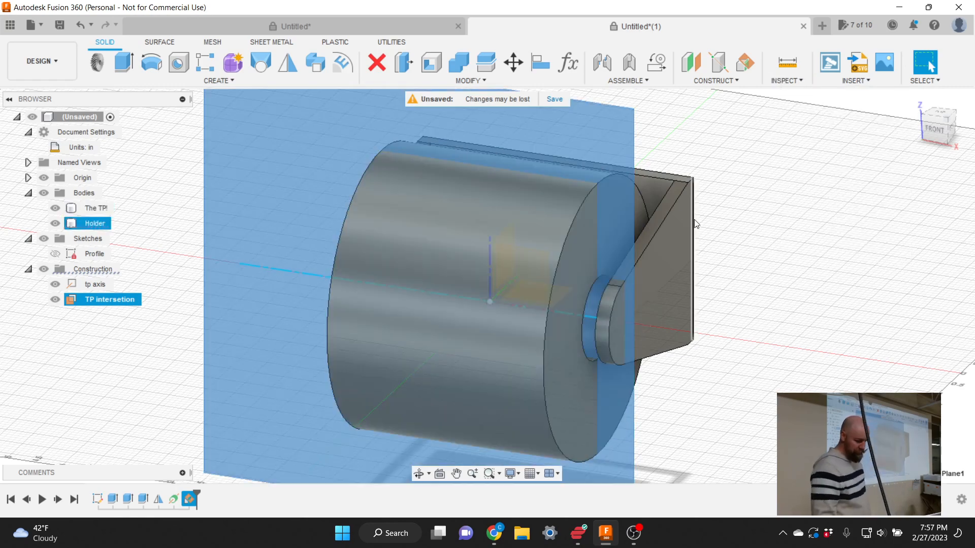
pyautogui.click(759, 273)
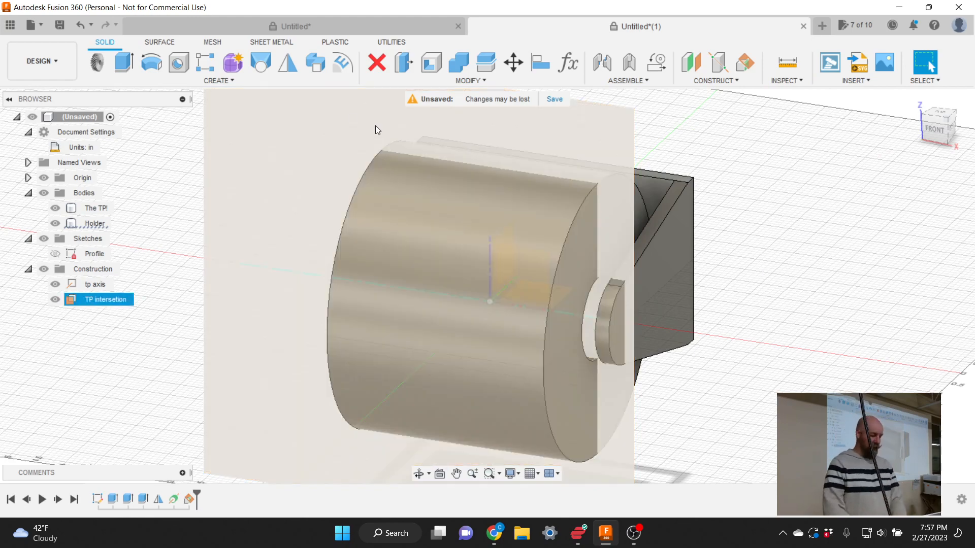
# Create a new sketch on the TP intersetion construction plane.
pyautogui.click(219, 80)
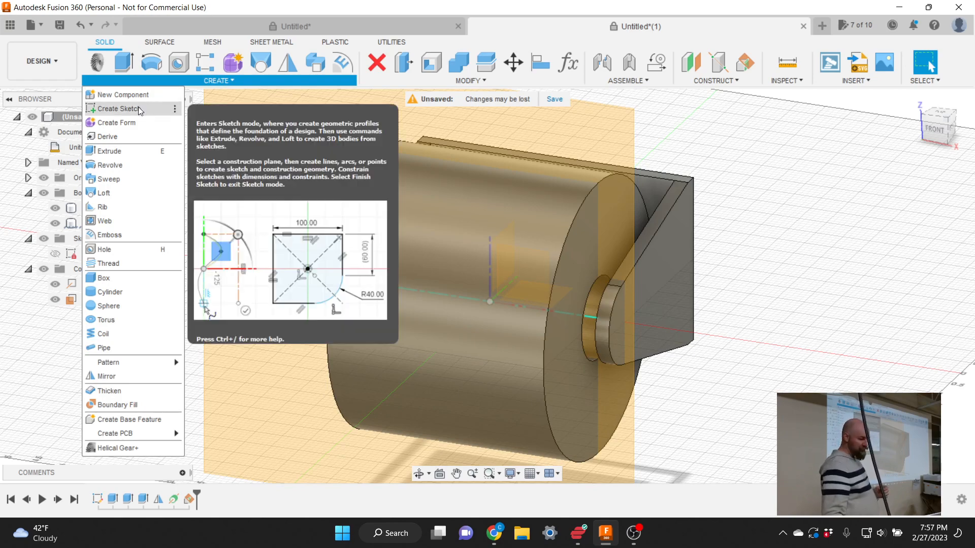
pyautogui.click(139, 107)
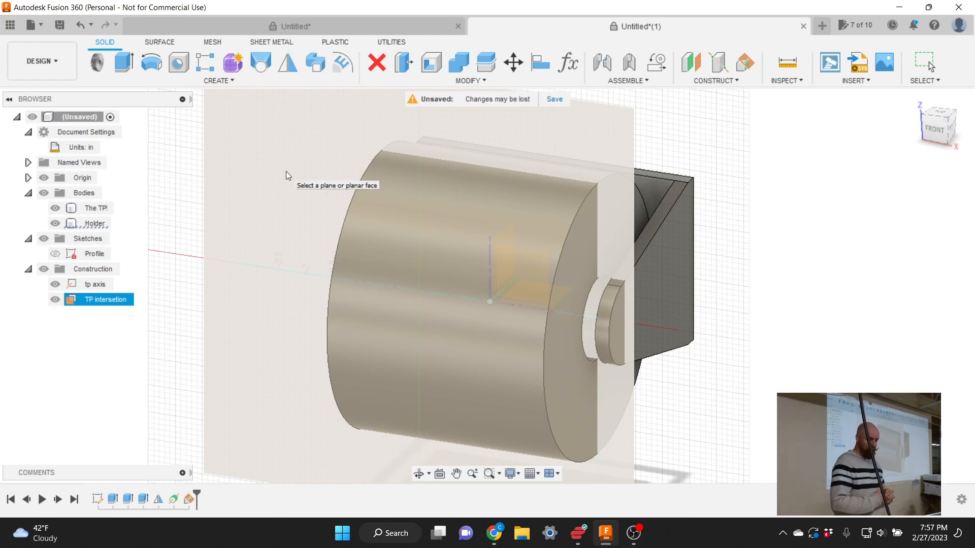
pyautogui.click(286, 172)
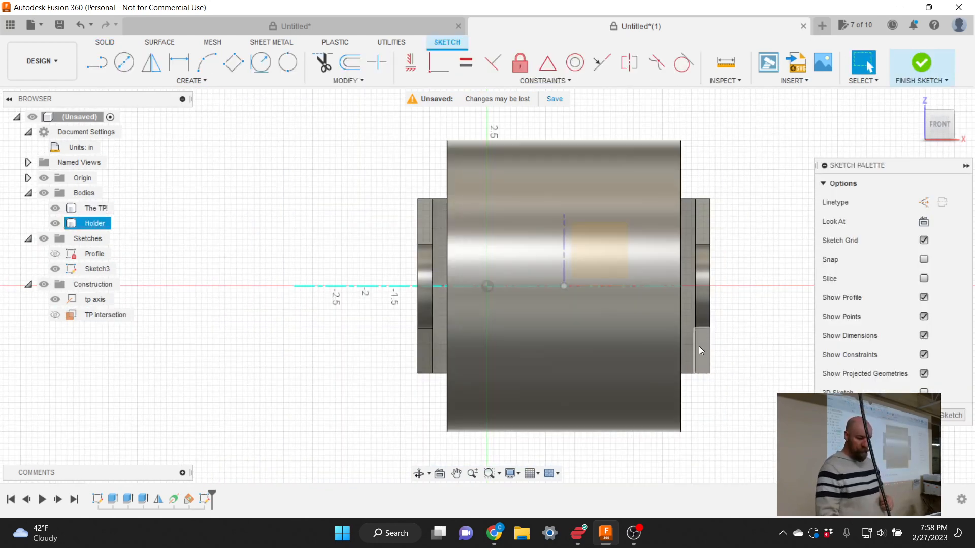
# Examine the roll and holder arms in the sketch view, turned a quarter turn and back to upright front orientation.
pyautogui.scroll(1, 663, 203)
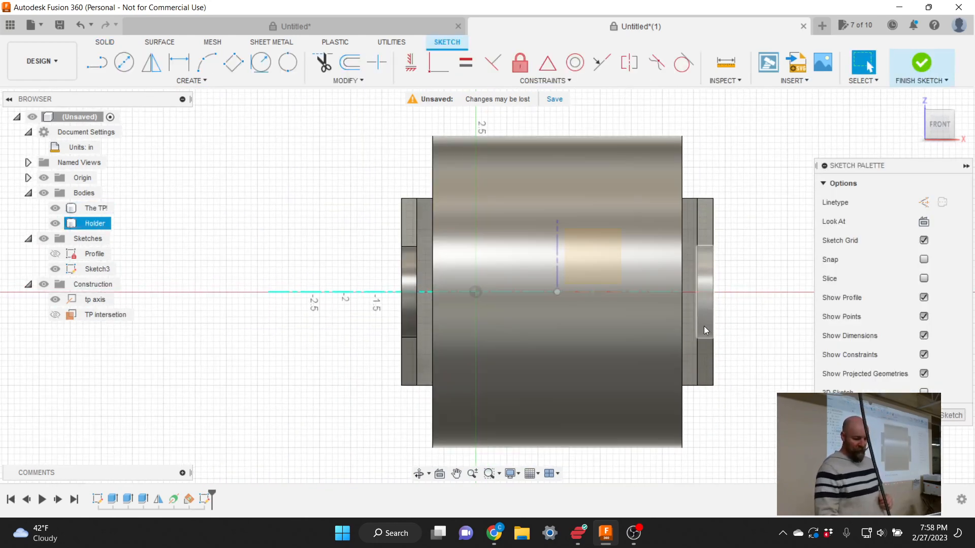
pyautogui.scroll(3, 705, 329)
pyautogui.scroll(-1, 751, 367)
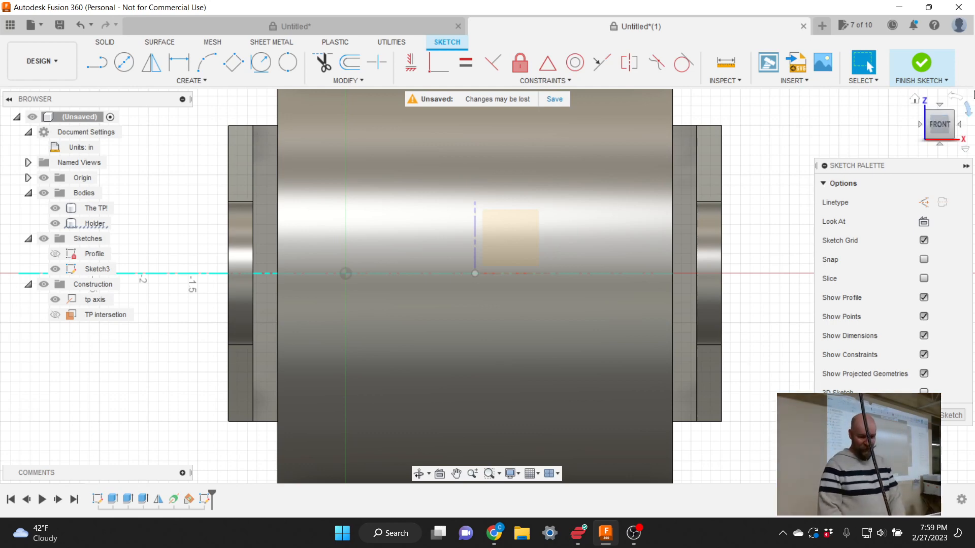
pyautogui.click(969, 114)
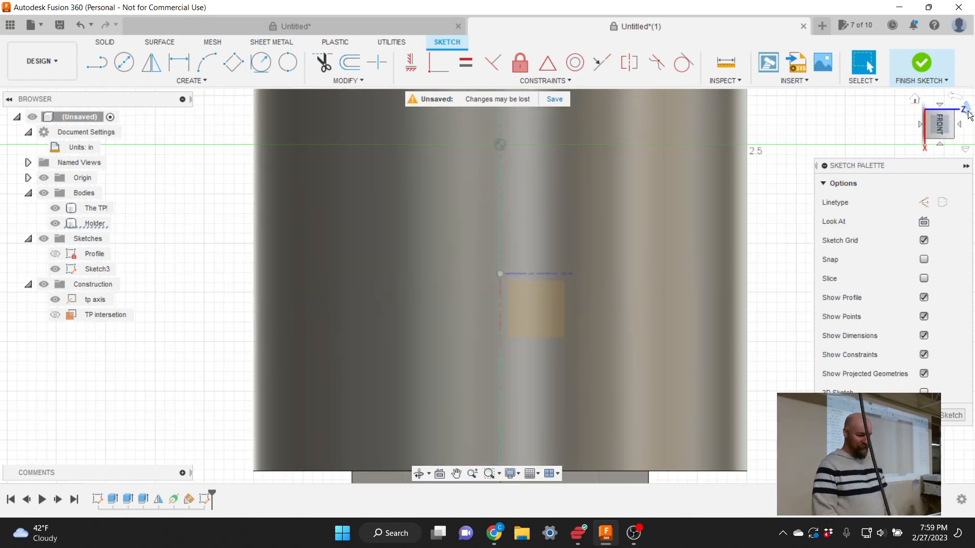
pyautogui.scroll(-2, 738, 122)
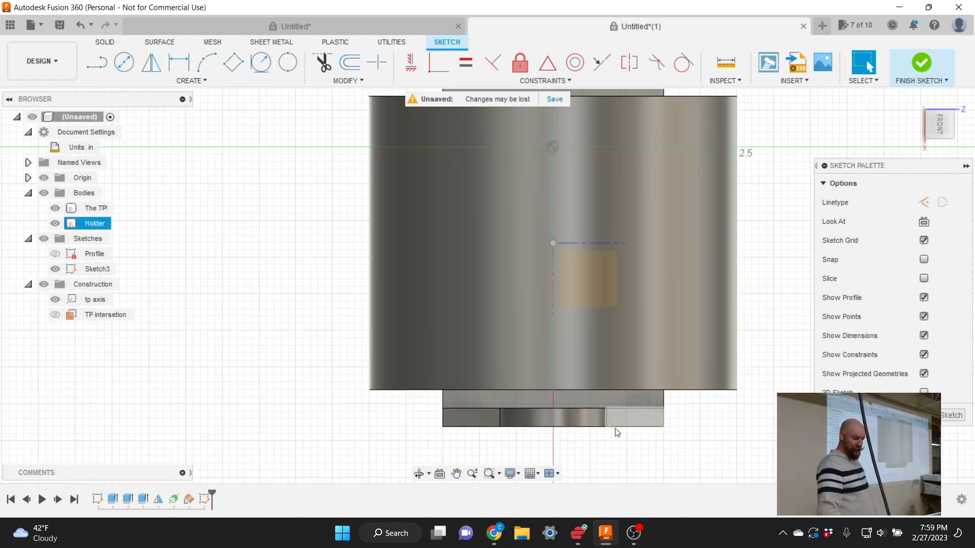
pyautogui.scroll(2, 604, 453)
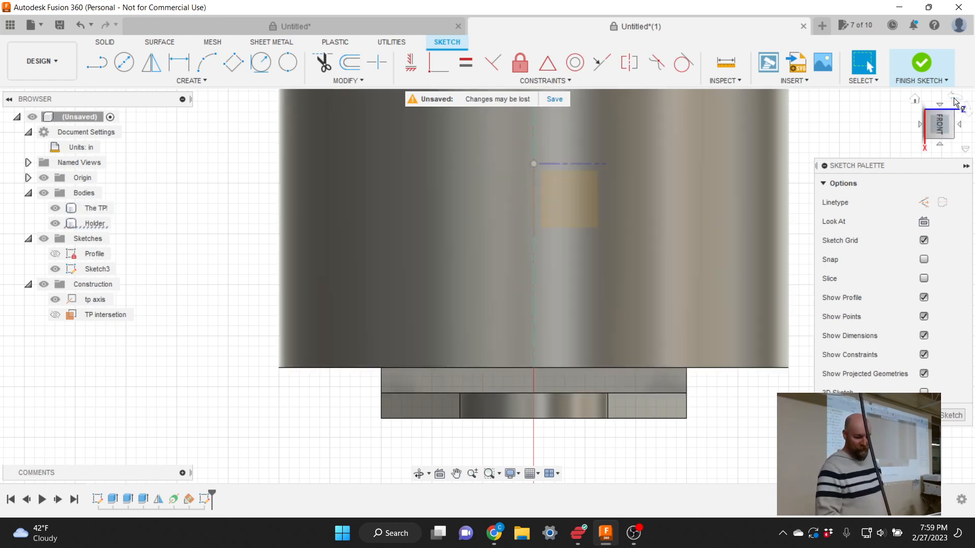
pyautogui.click(958, 98)
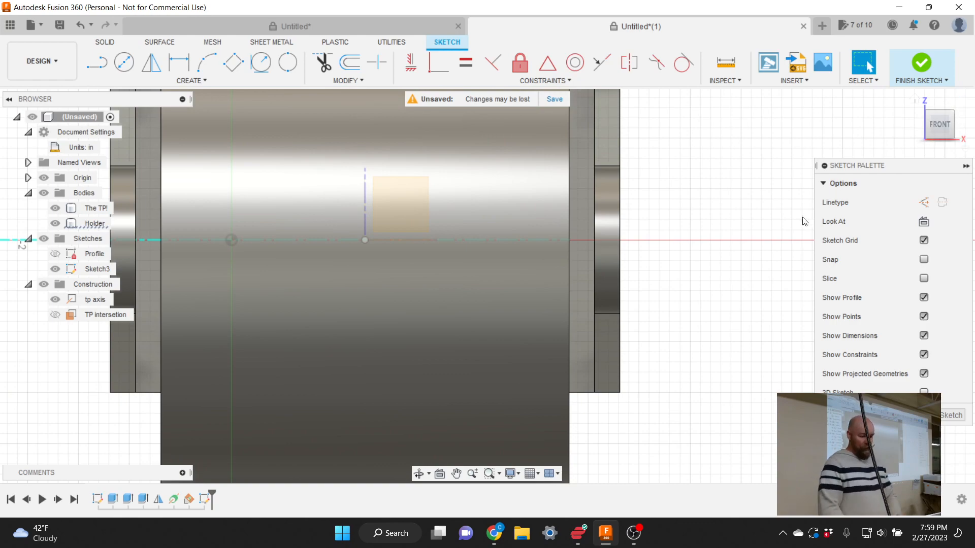
pyautogui.scroll(-1, 722, 454)
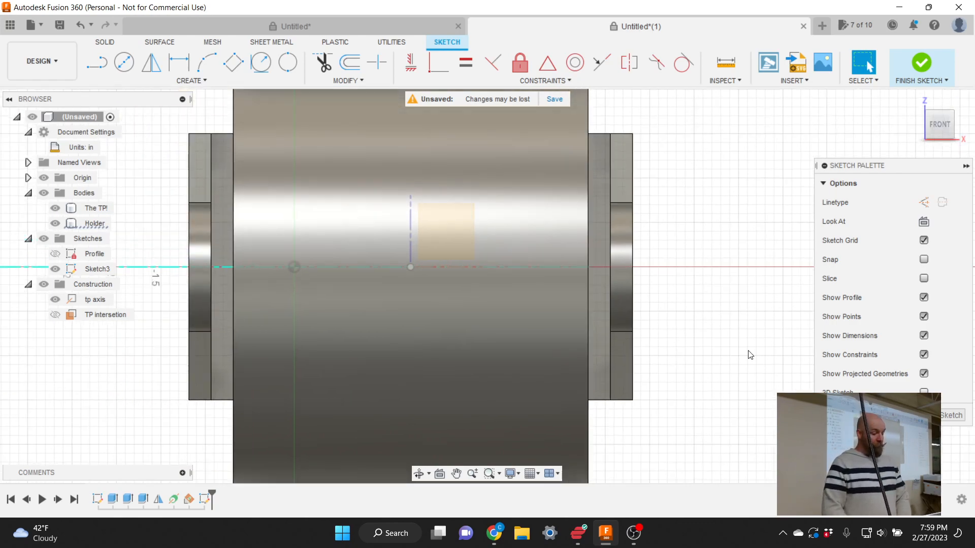
pyautogui.scroll(-1, 722, 455)
pyautogui.scroll(1, 568, 309)
pyautogui.scroll(1, 567, 305)
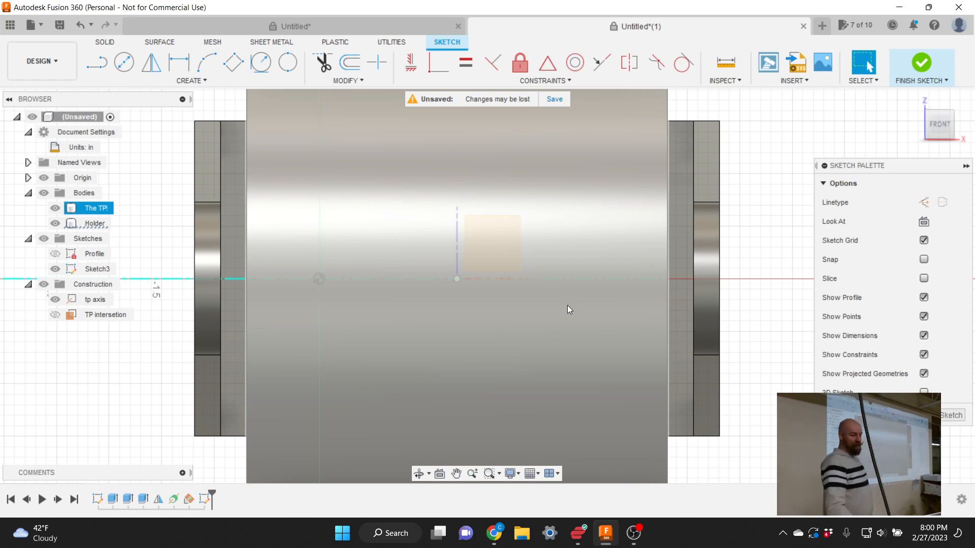
# Hide the origin planes and axes, and show them again.
pyautogui.click(51, 181)
pyautogui.click(45, 179)
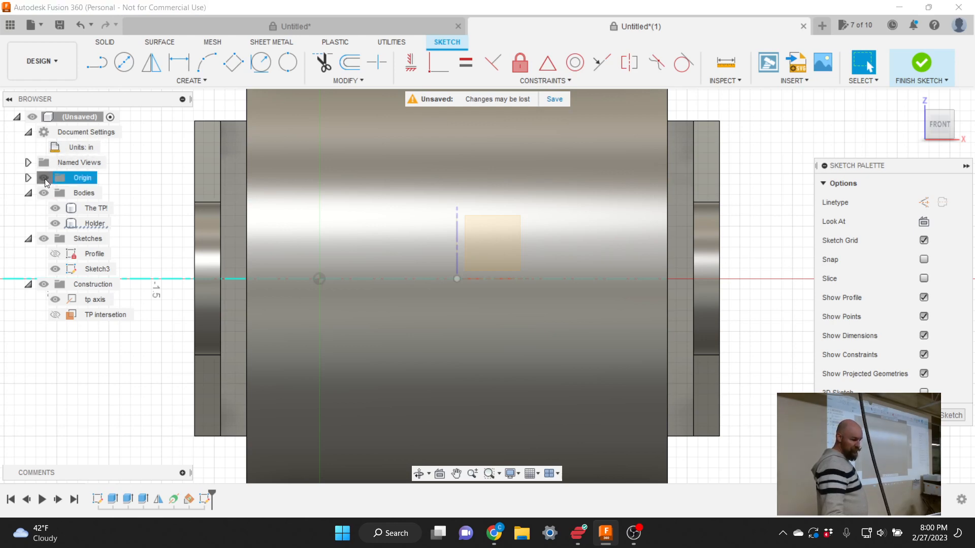
pyautogui.click(44, 179)
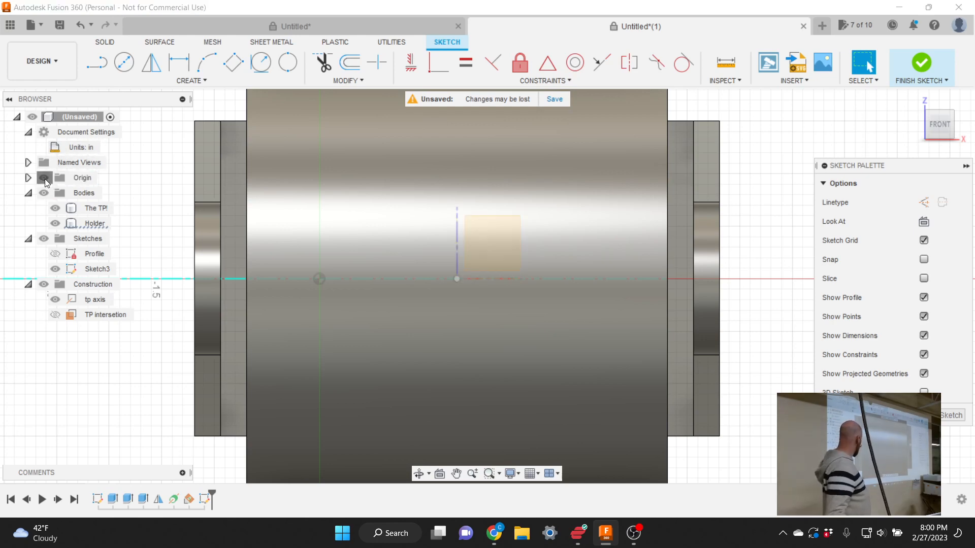
pyautogui.click(44, 179)
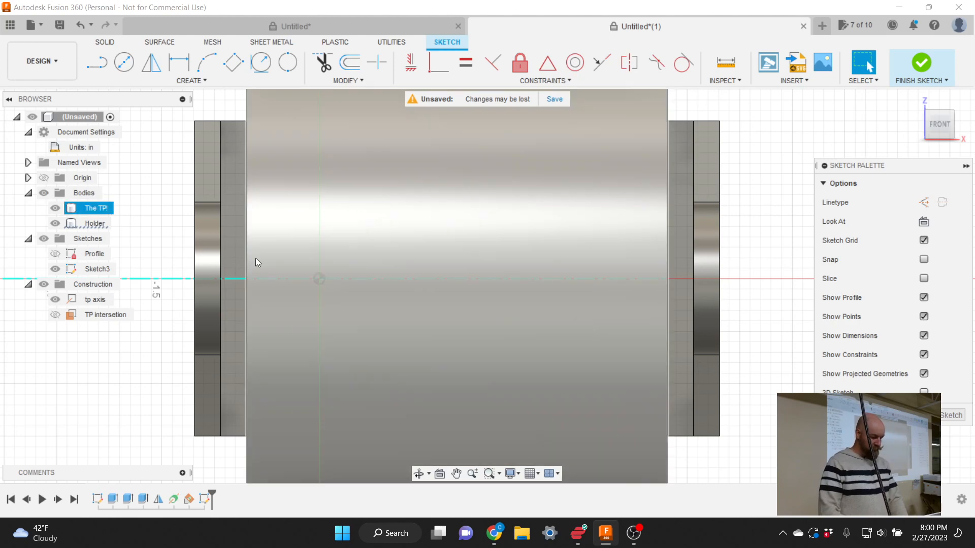
pyautogui.click(44, 178)
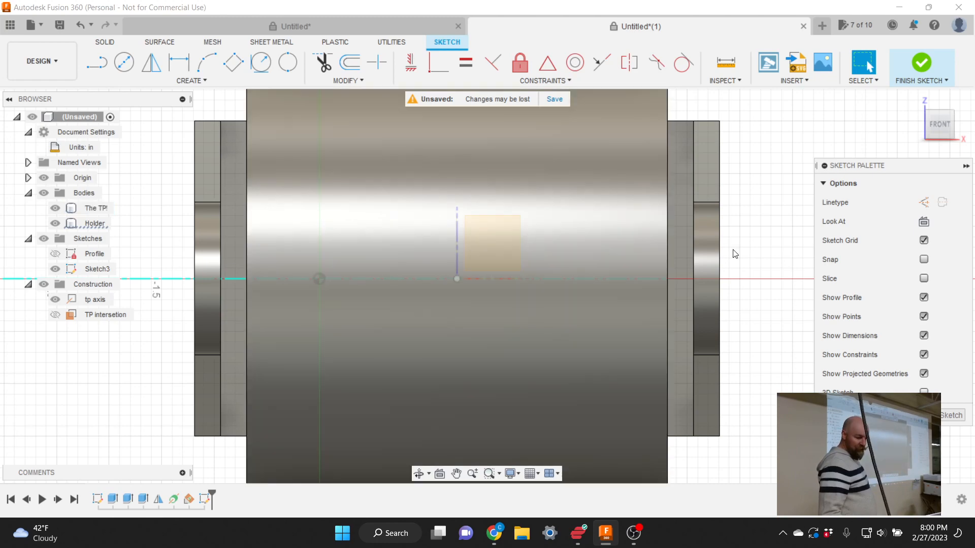
# Inspect the rounded end face of the holder arm in a 3D view and return to the front view.
pyautogui.click(708, 262)
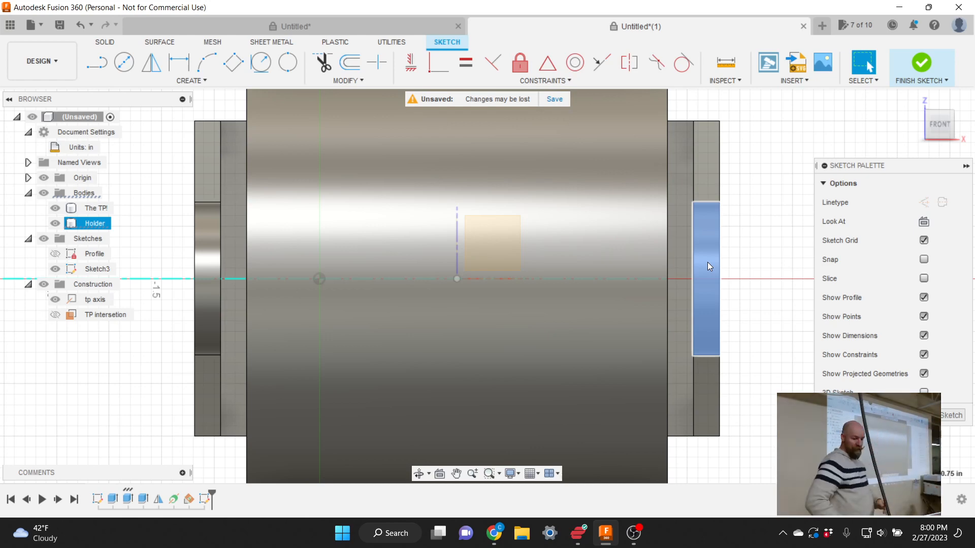
pyautogui.moveTo(940, 122); pyautogui.dragTo(903, 134)
pyautogui.scroll(-3, 524, 255)
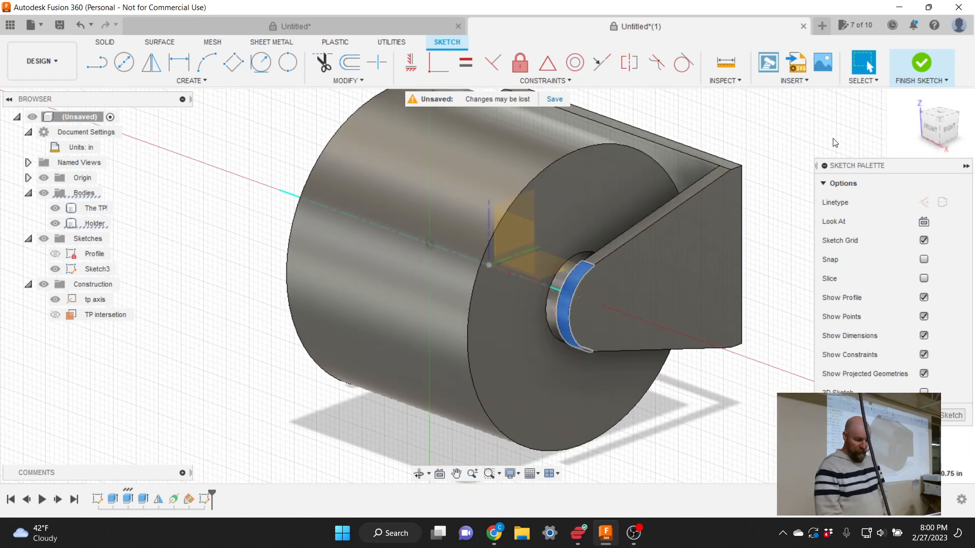
pyautogui.click(783, 149)
pyautogui.scroll(4, 546, 309)
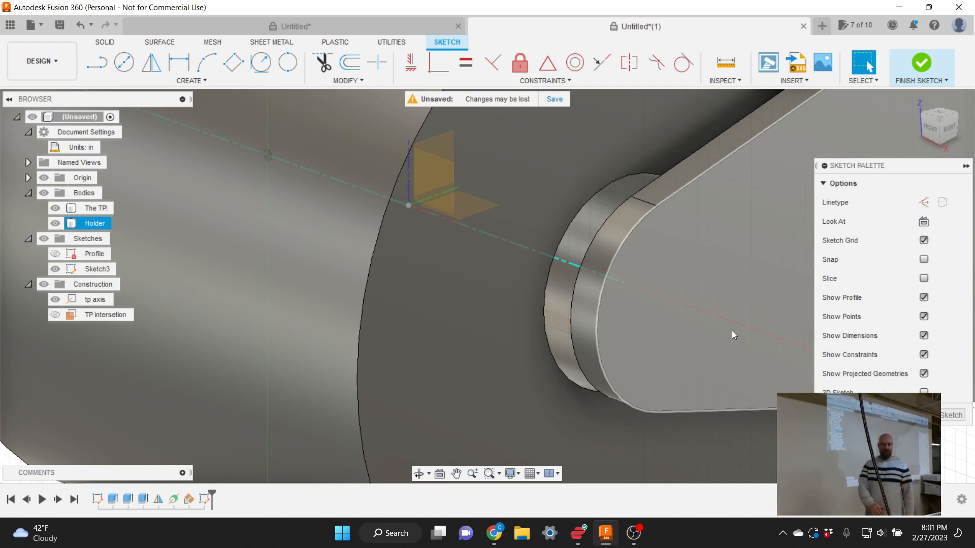
pyautogui.click(930, 131)
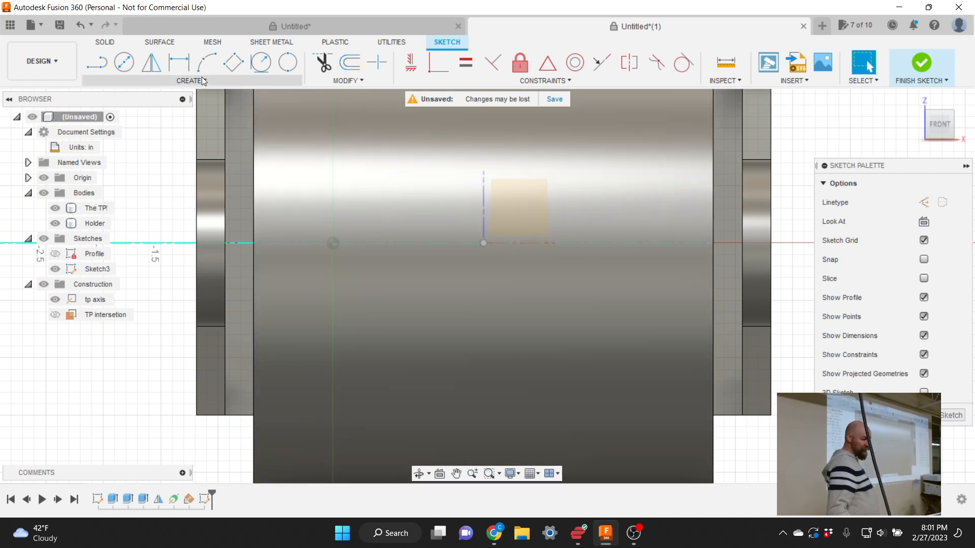
# Project the Holder body's intersection with the sketch plane using Intersect with the Bodies selection filter.
pyautogui.click(203, 81)
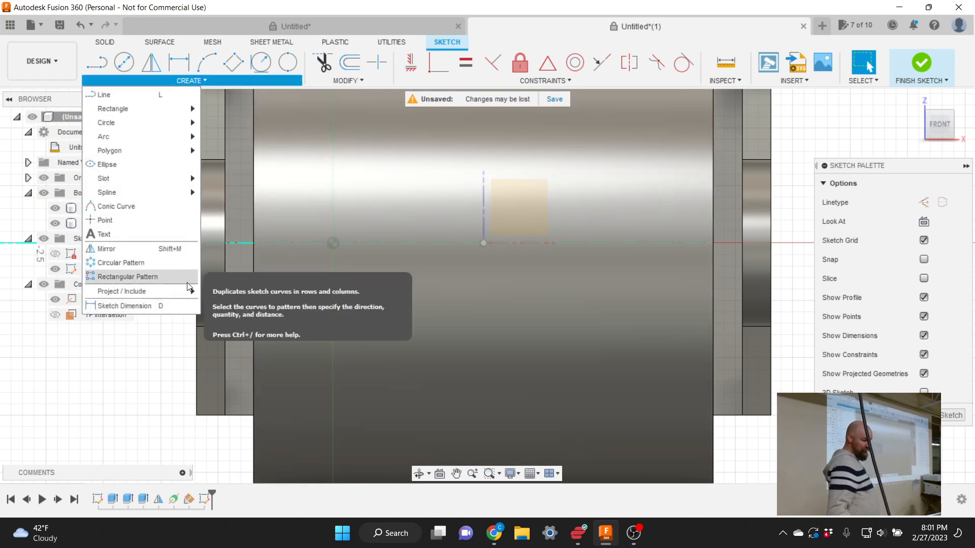
pyautogui.moveTo(184, 293)
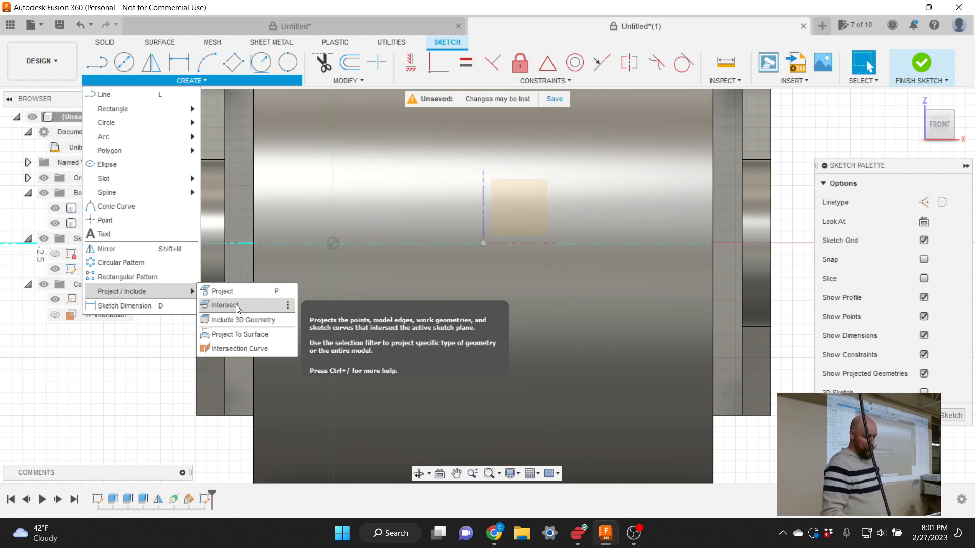
pyautogui.click(229, 306)
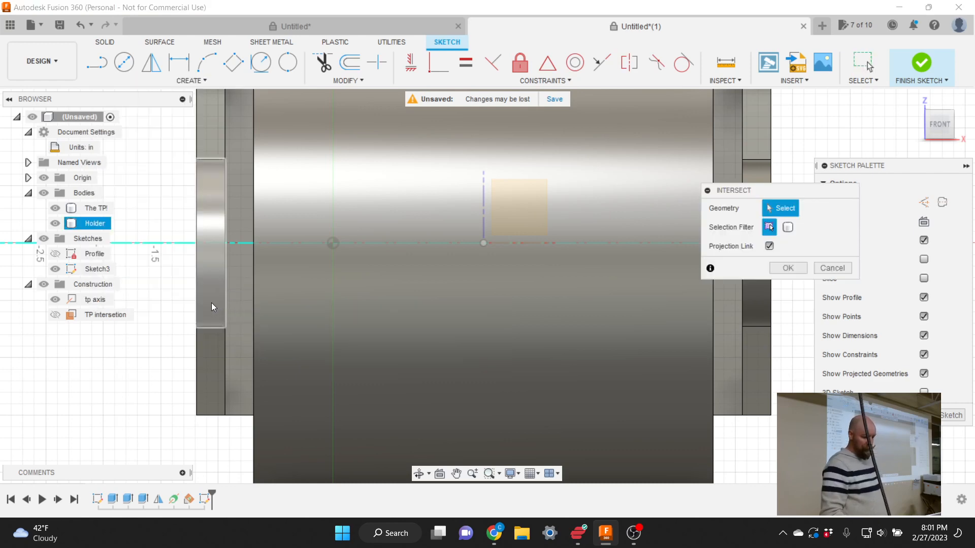
pyautogui.scroll(-2, 169, 312)
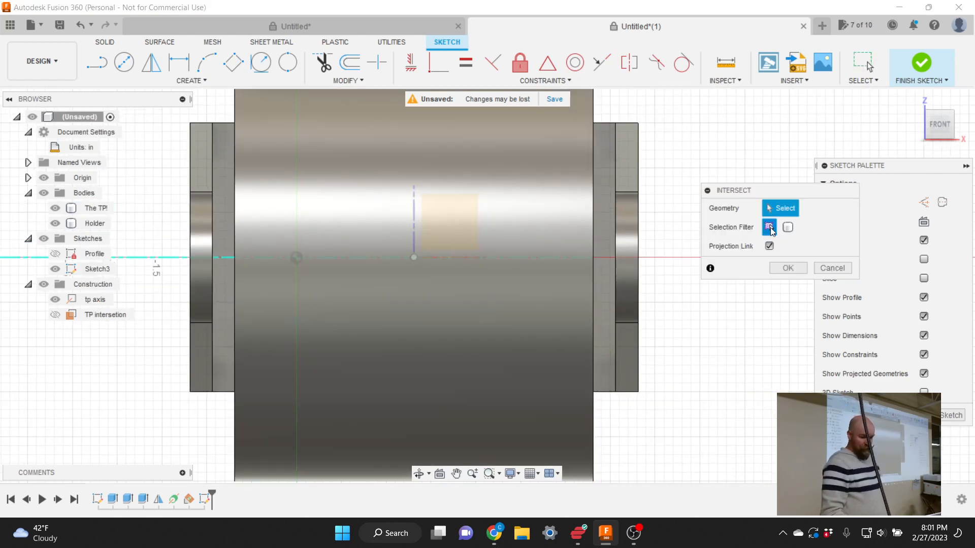
pyautogui.moveTo(757, 196); pyautogui.dragTo(718, 203)
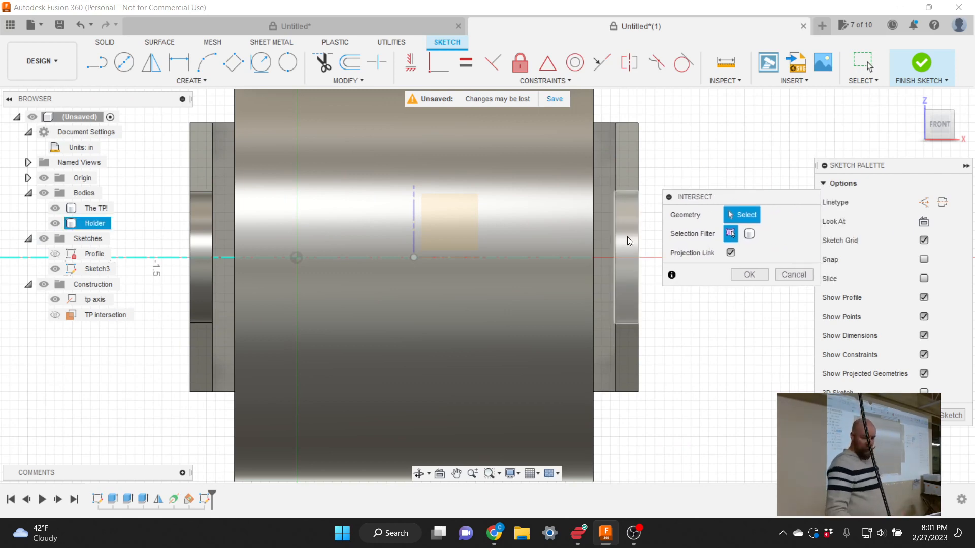
pyautogui.click(749, 235)
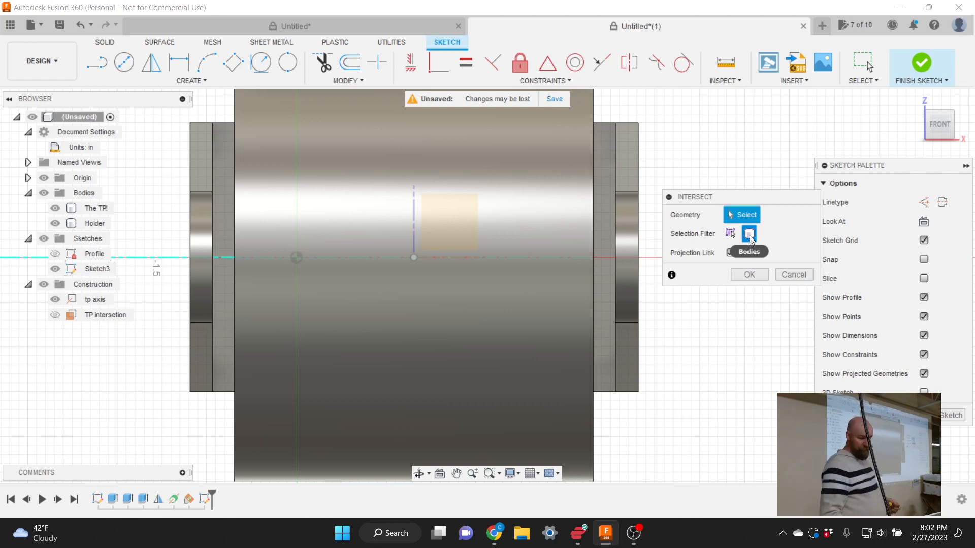
pyautogui.click(632, 243)
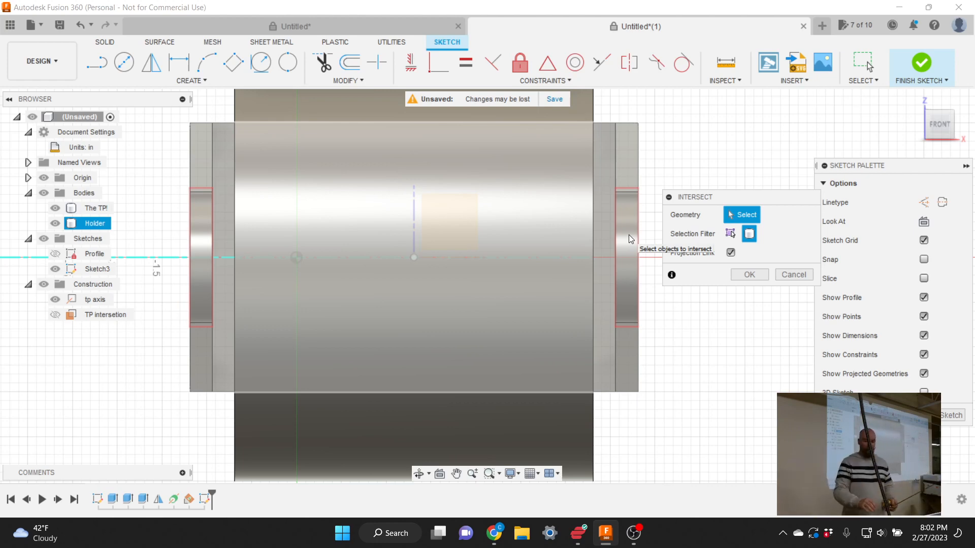
pyautogui.click(93, 224)
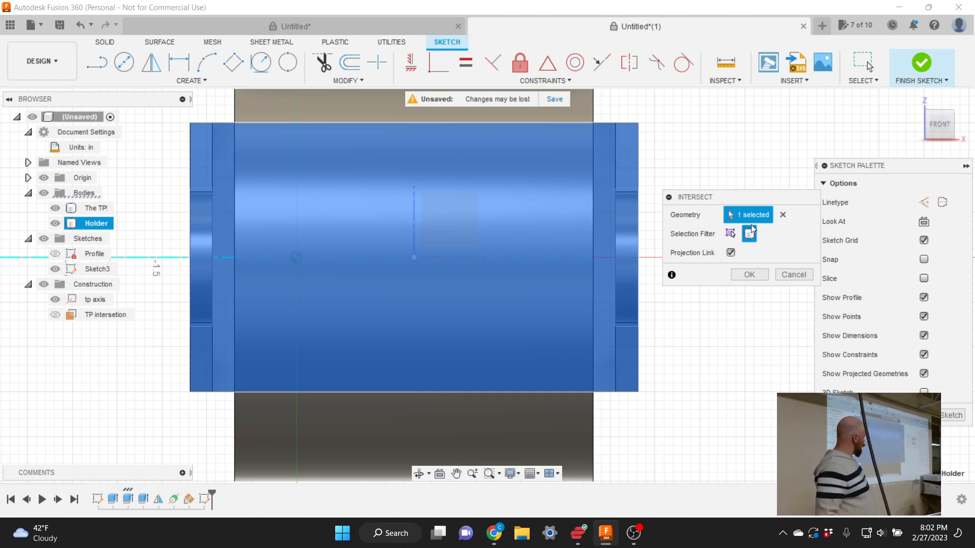
pyautogui.click(760, 274)
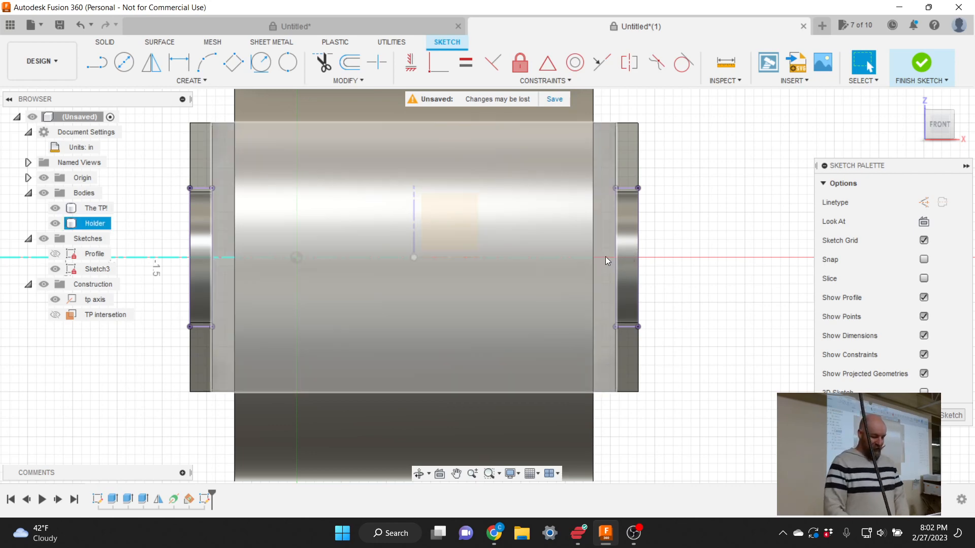
# Draw a 1.5 in horizontal line along the roll axis, starting at the right holder arm's inner edge and running inward.
pyautogui.click(193, 81)
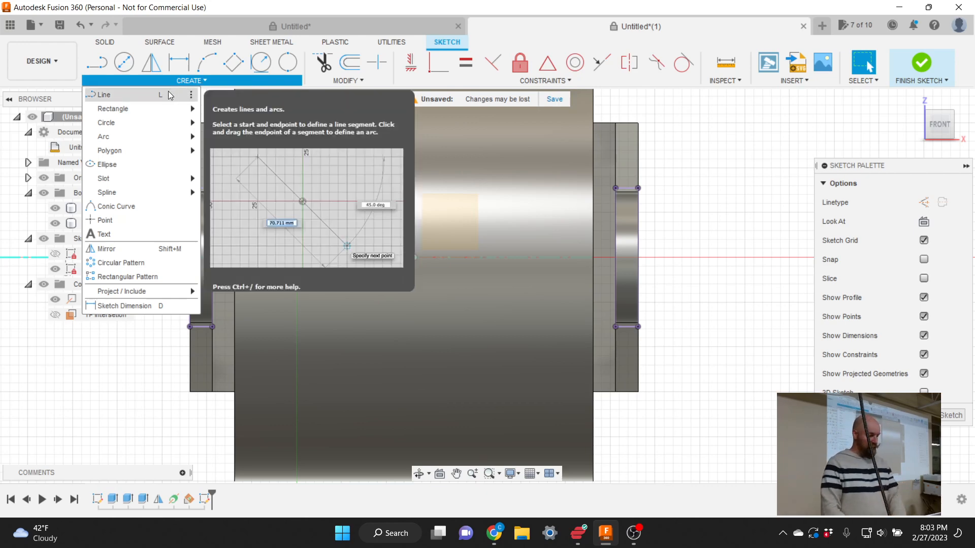
pyautogui.click(167, 96)
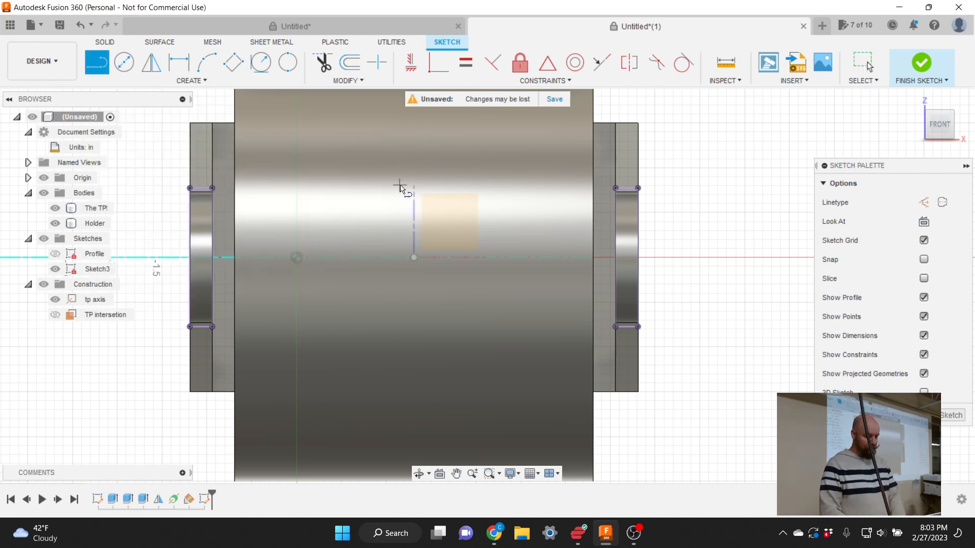
pyautogui.click(614, 260)
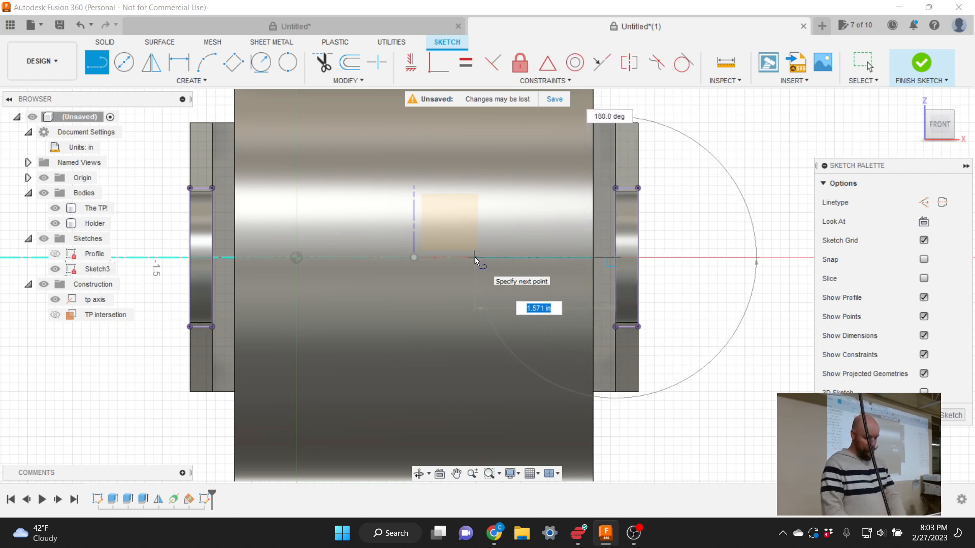
pyautogui.write('1.5')
pyautogui.press('Tab')
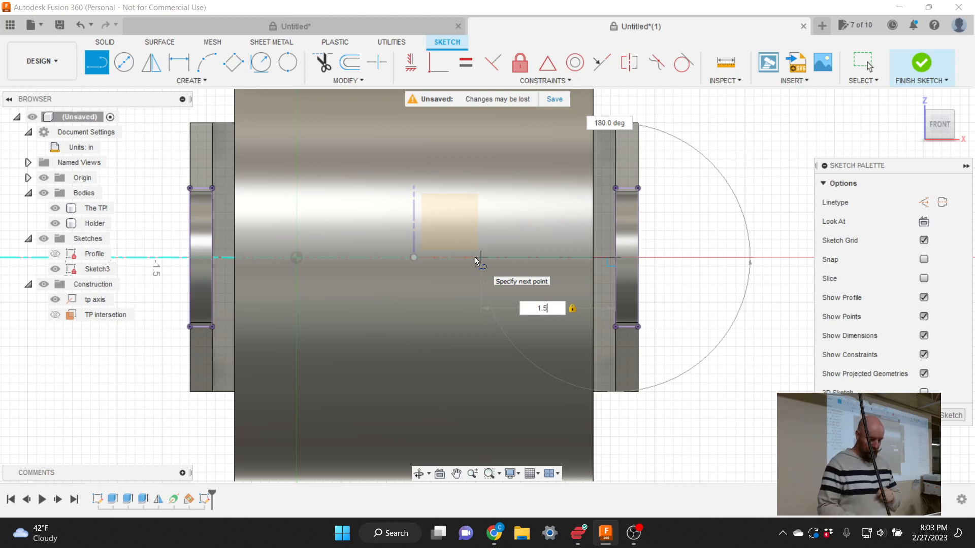
pyautogui.press('Return')
pyautogui.press('Escape')
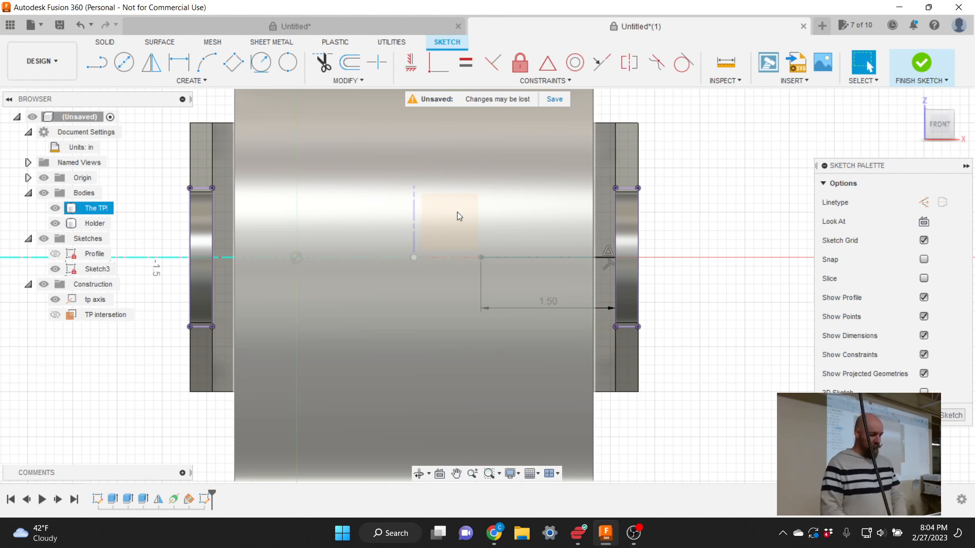
# Draw a center rectangle on the line's midpoint, spanning its 1.5 in length to the arm edge and 0.5 in high.
pyautogui.click(196, 83)
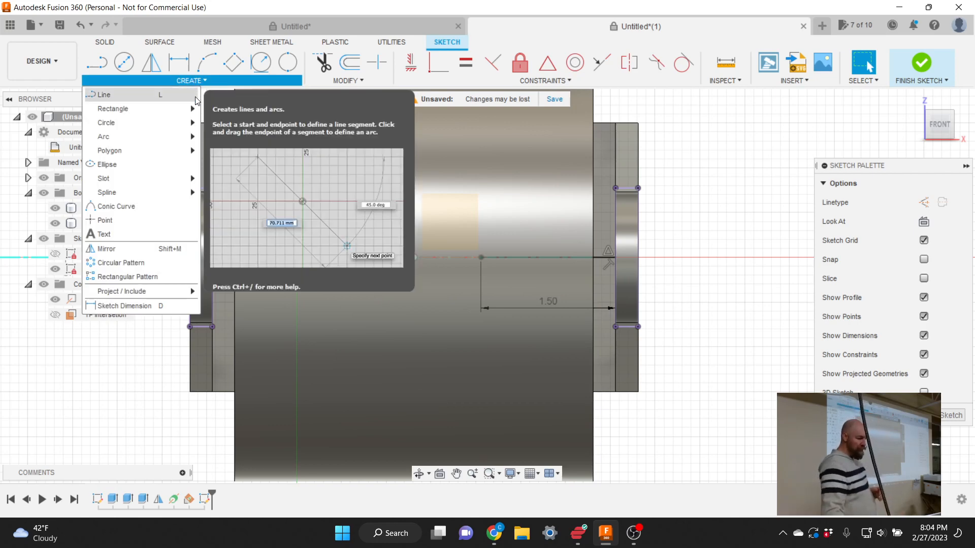
pyautogui.moveTo(195, 109)
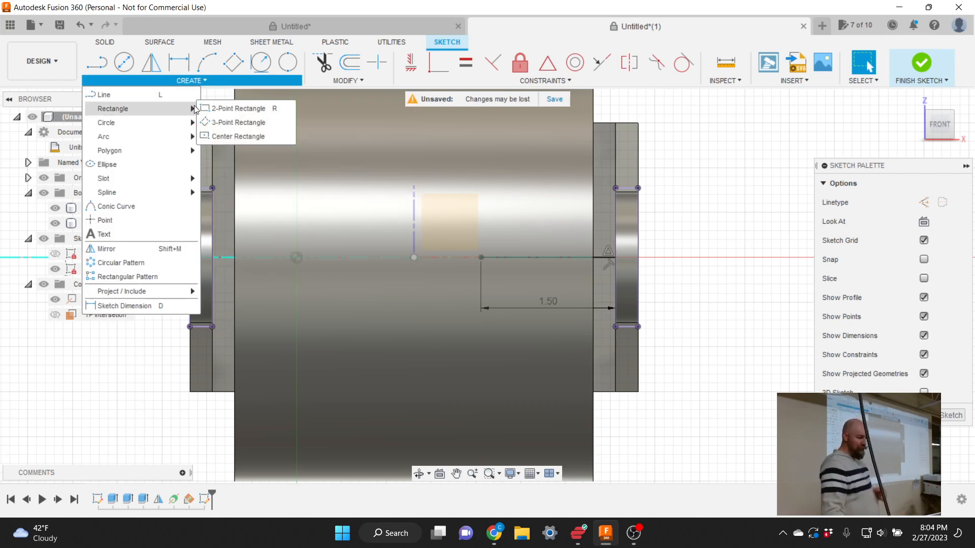
pyautogui.click(242, 138)
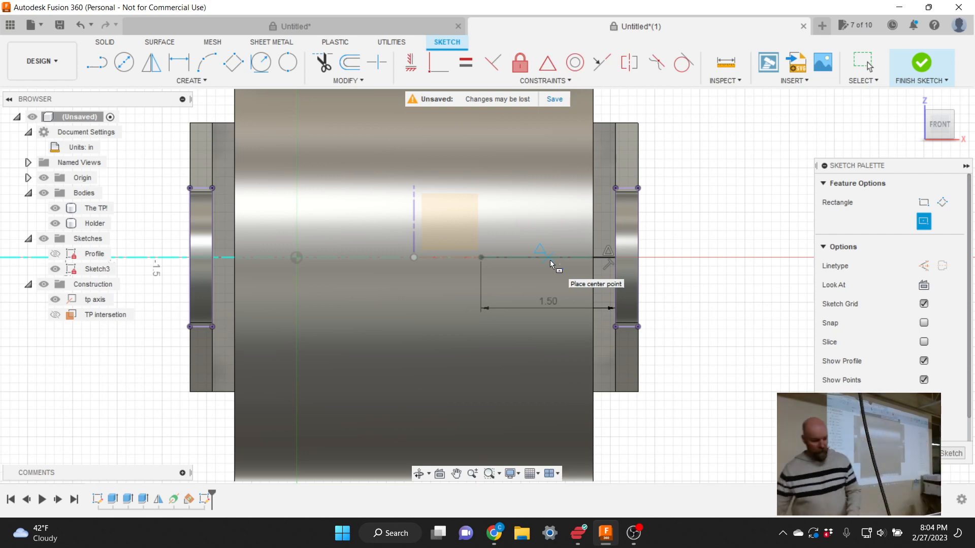
pyautogui.click(550, 260)
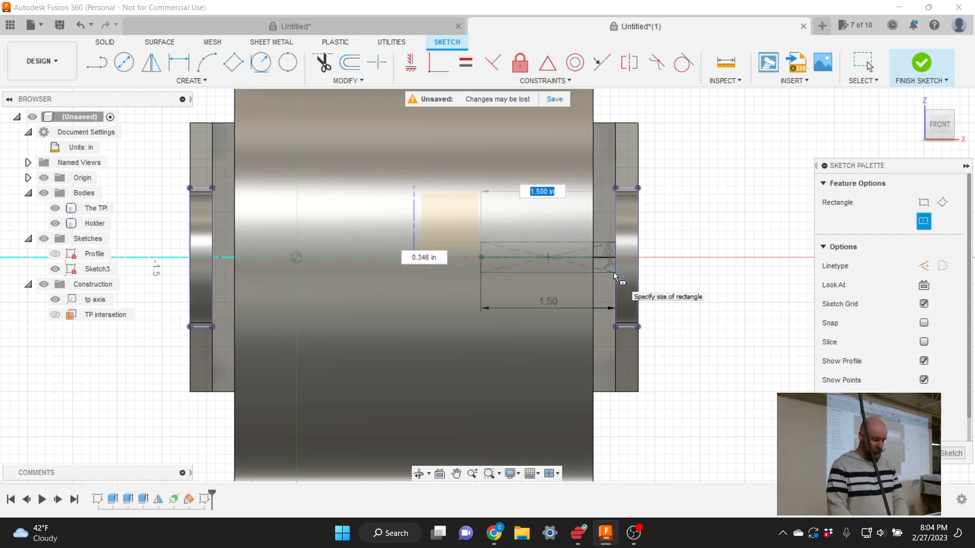
pyautogui.press('Tab')
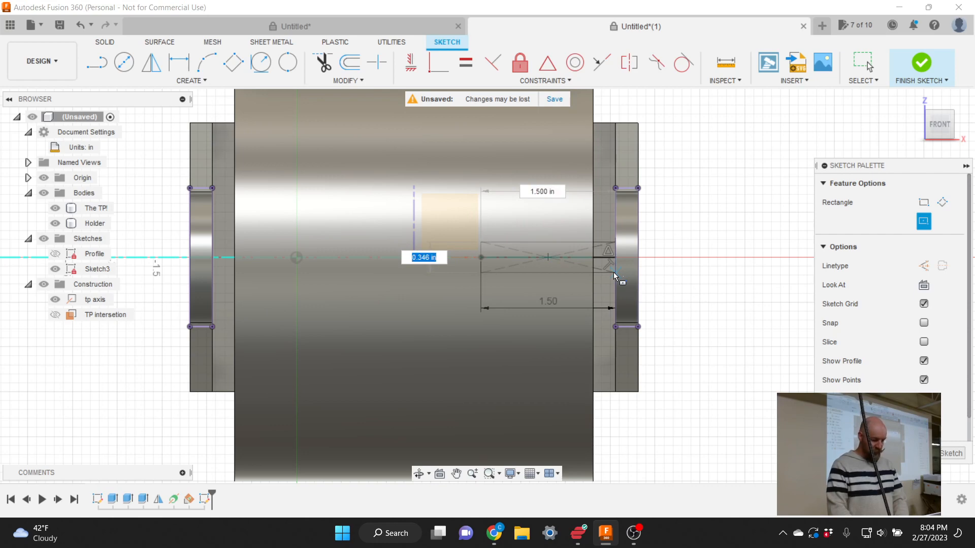
pyautogui.write('.5')
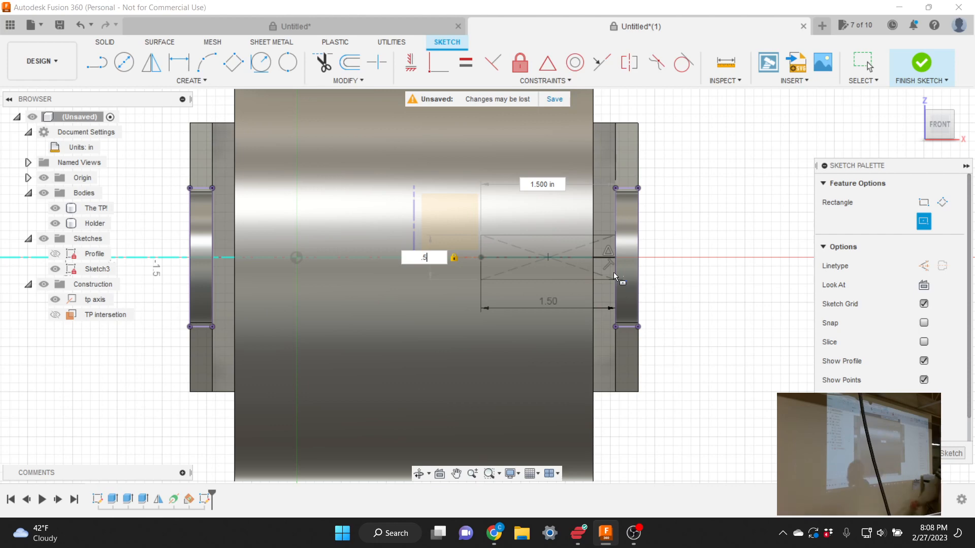
pyautogui.press('Return')
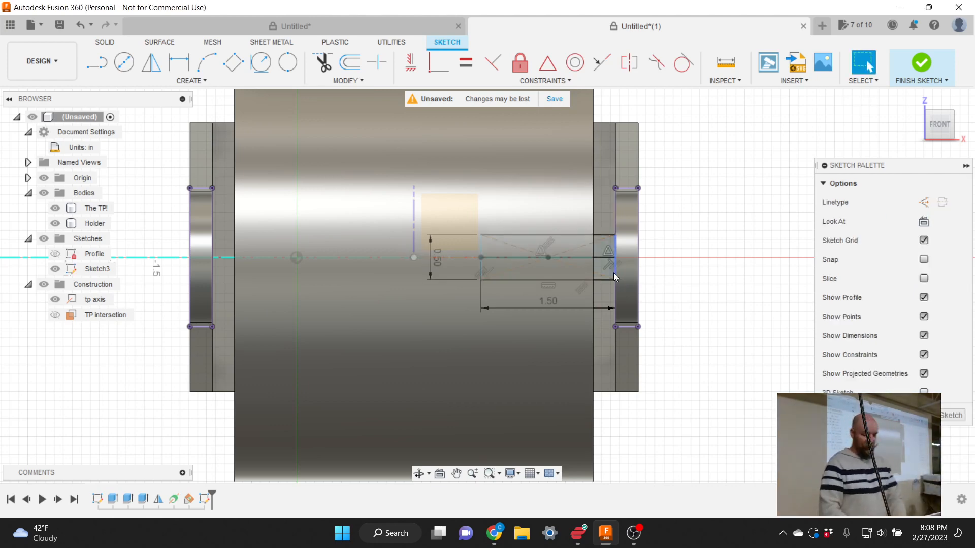
pyautogui.click(631, 284)
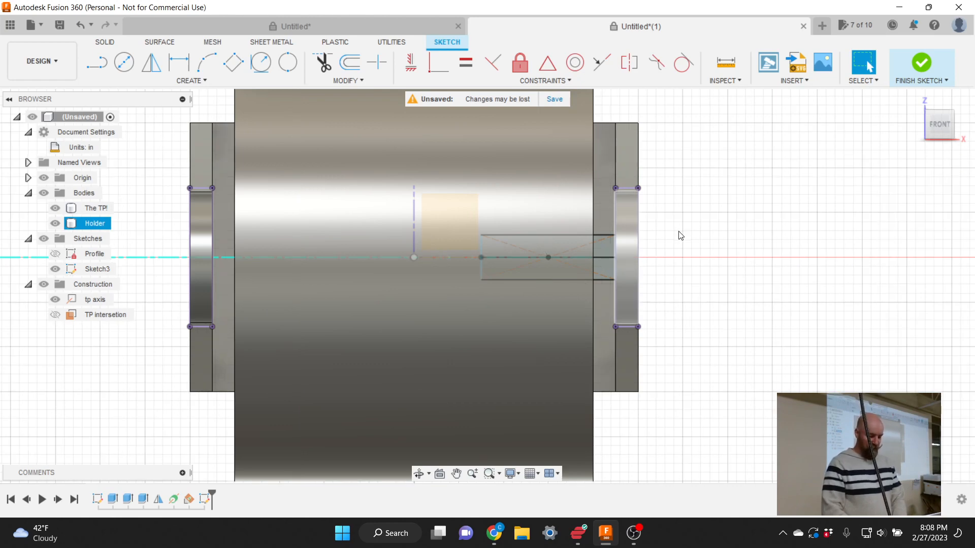
pyautogui.press('a')
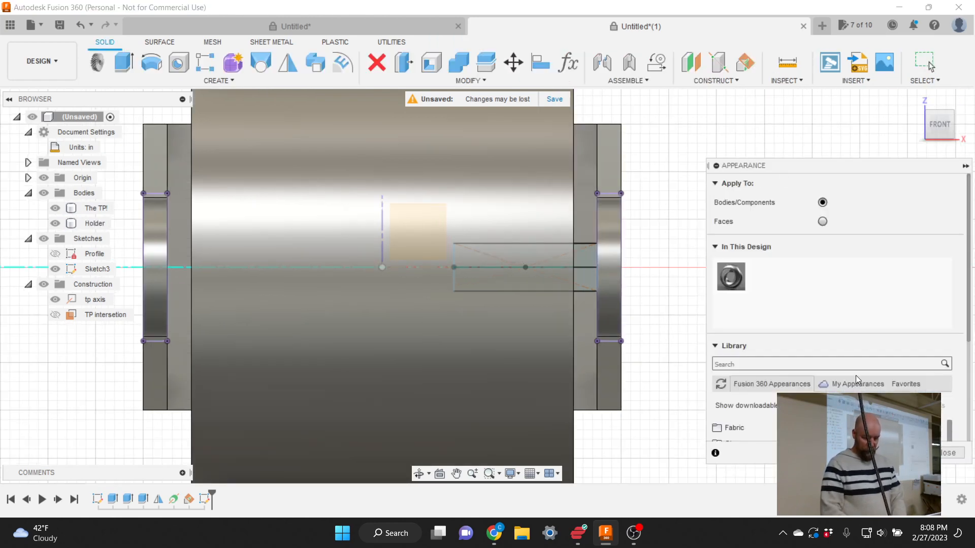
pyautogui.click(948, 453)
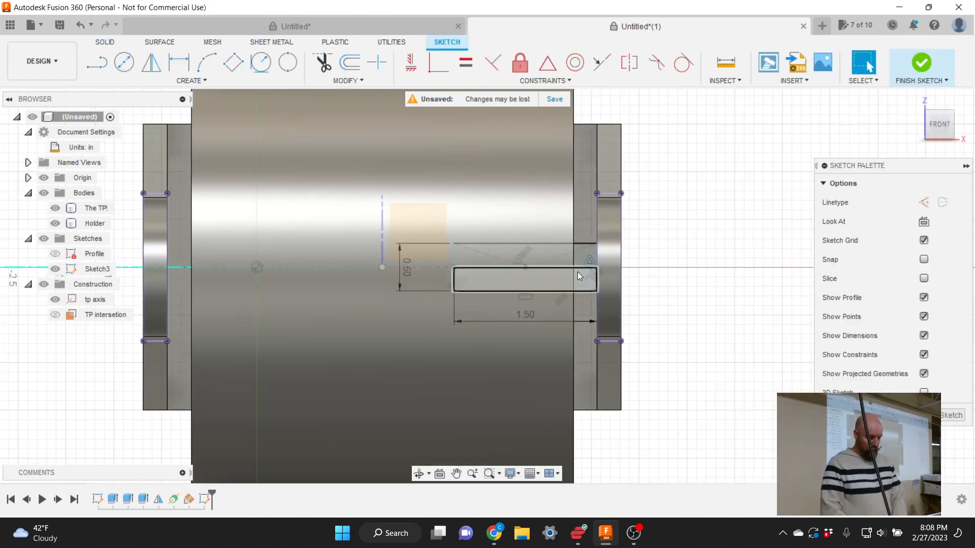
# Examine the rectangle's upper and lower profile halves by selecting both, and clear the selection.
pyautogui.scroll(3, 578, 272)
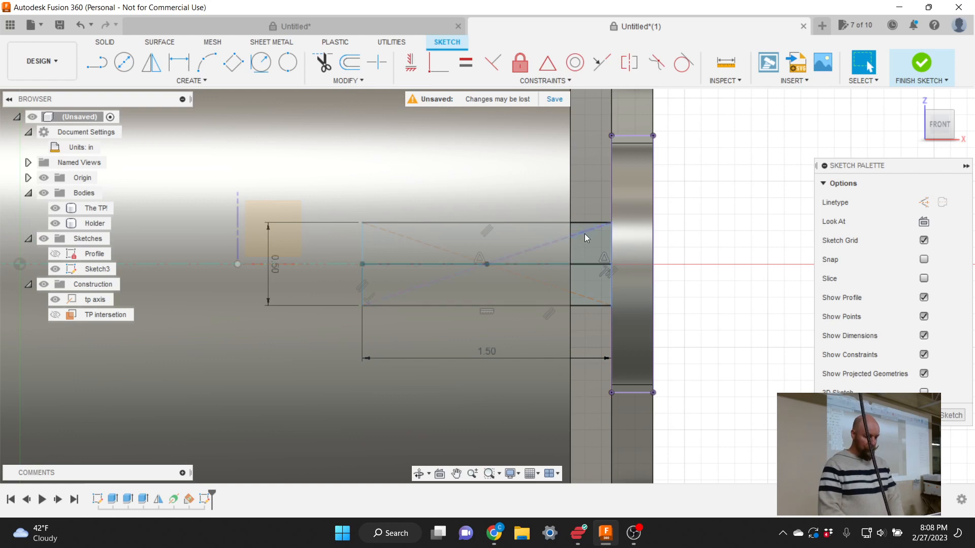
pyautogui.click(585, 244)
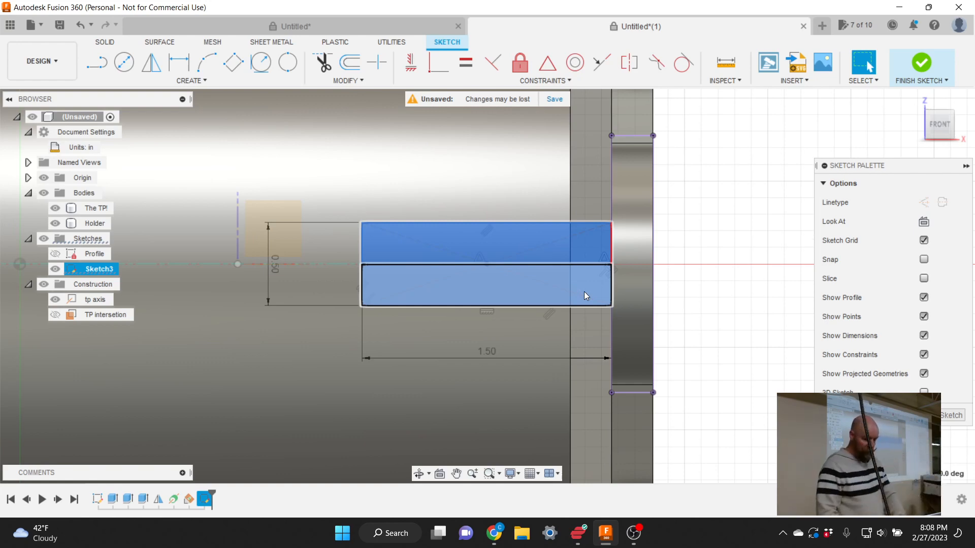
pyautogui.keyDown('shift'); pyautogui.click(584, 292); pyautogui.keyUp('shift')
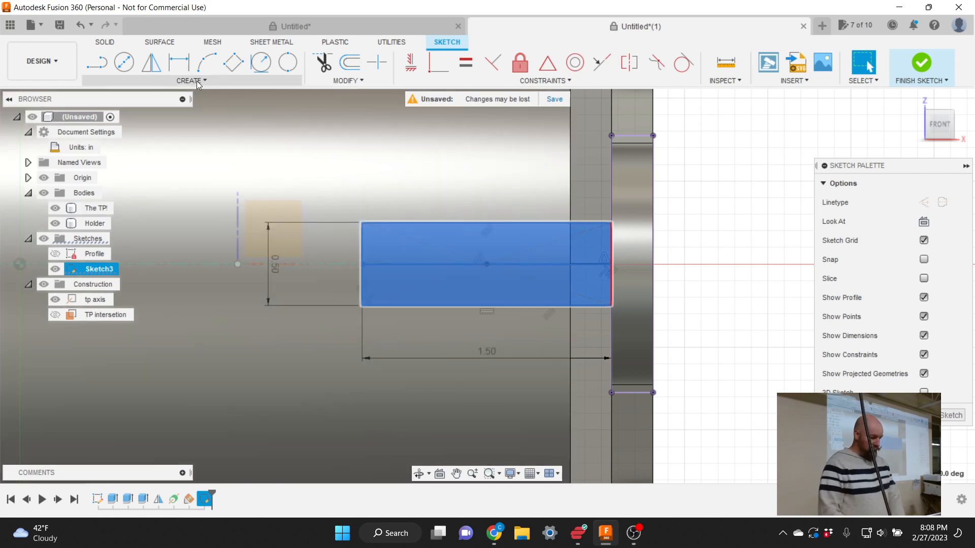
pyautogui.click(198, 81)
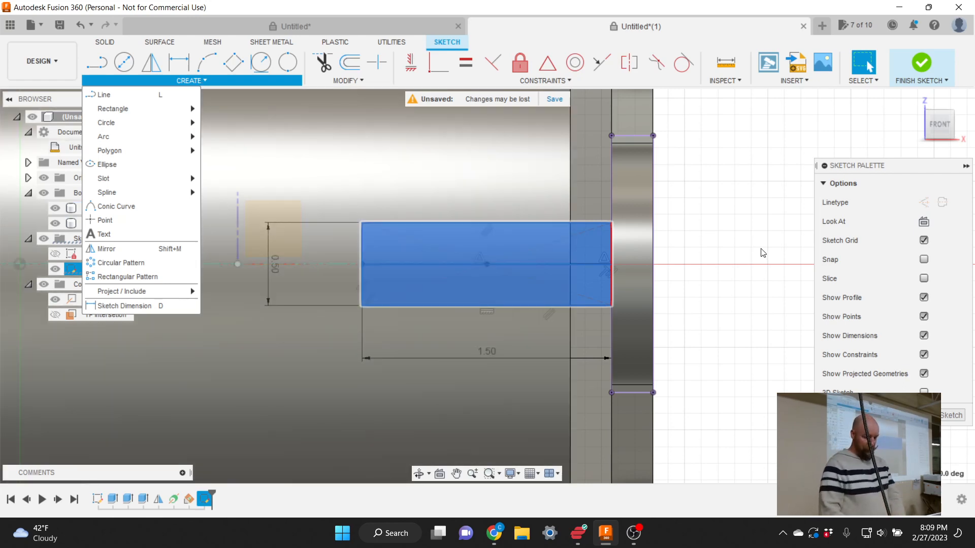
pyautogui.click(754, 241)
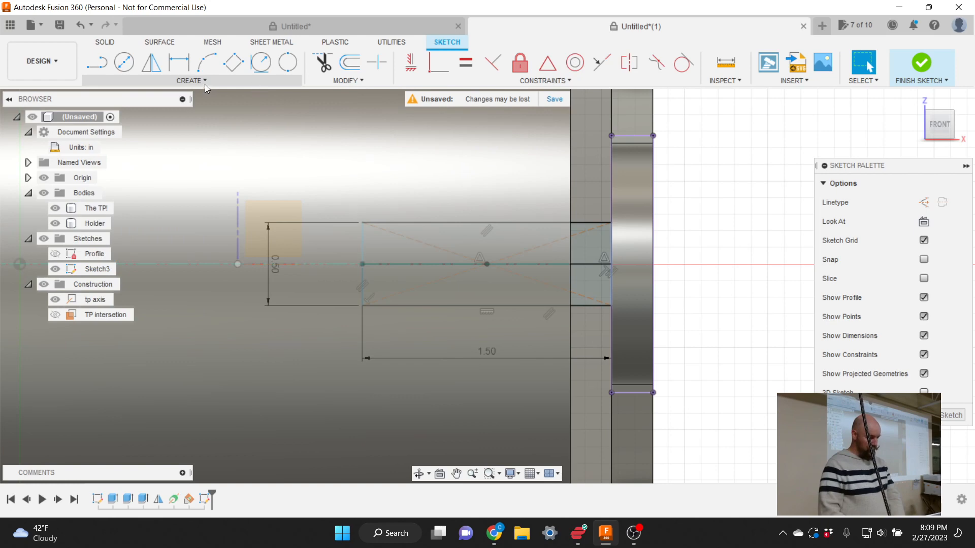
# Draw a center point arc of 0.25 in radius and 90° around the peg rectangle's lower corner on the arm edge, sweeping down to that edge.
pyautogui.click(199, 80)
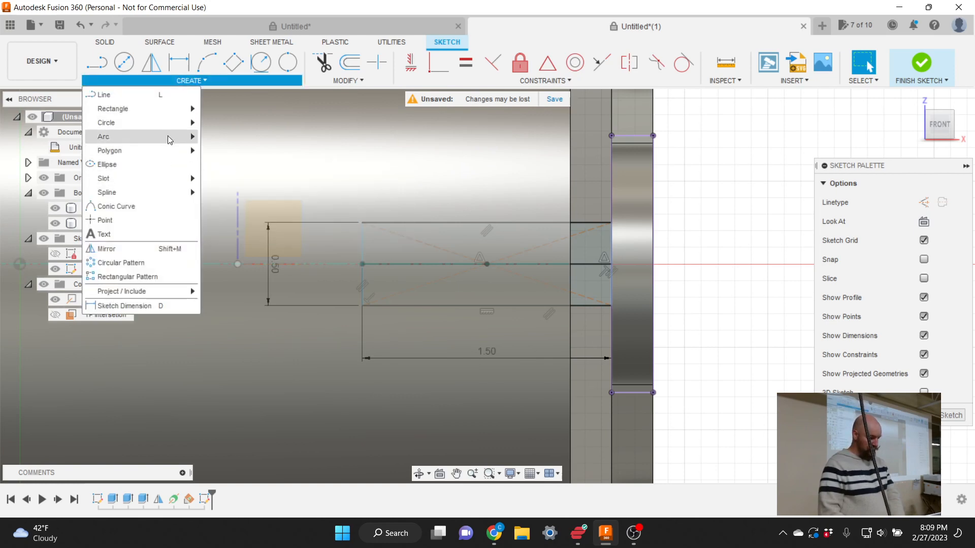
pyautogui.moveTo(188, 137)
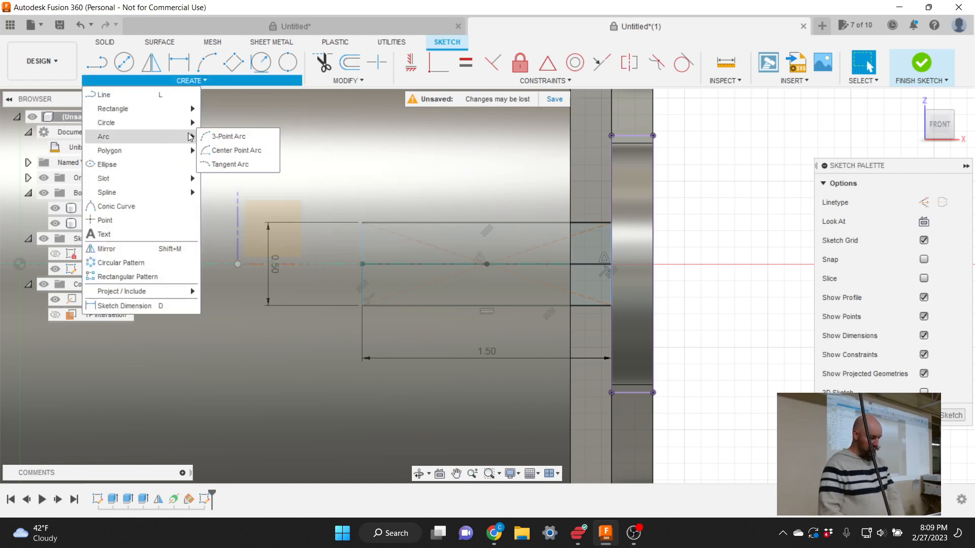
pyautogui.click(234, 151)
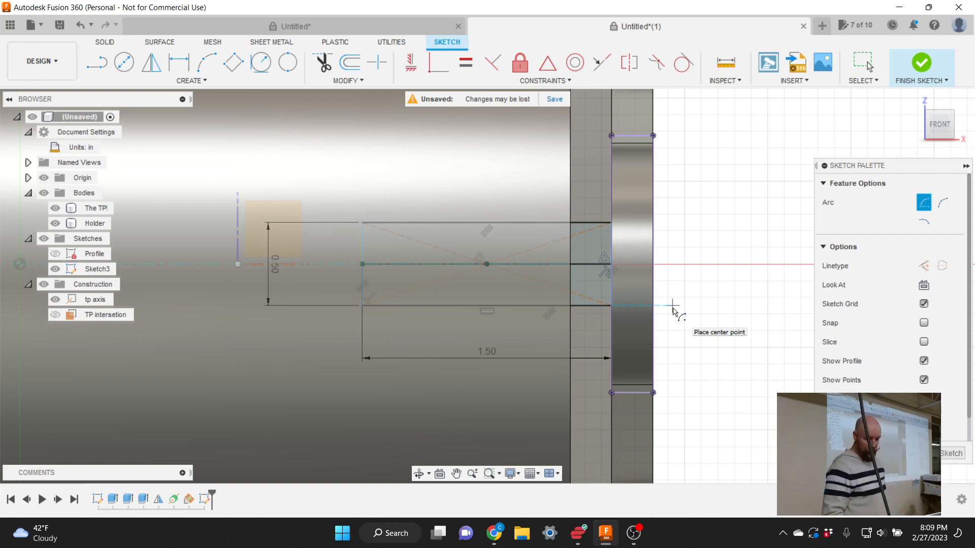
pyautogui.click(613, 311)
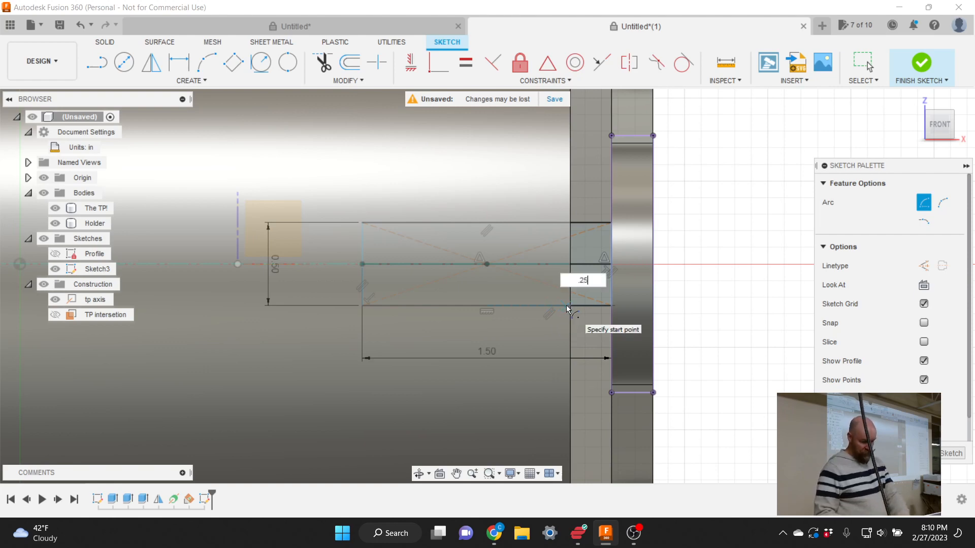
pyautogui.press('Tab')
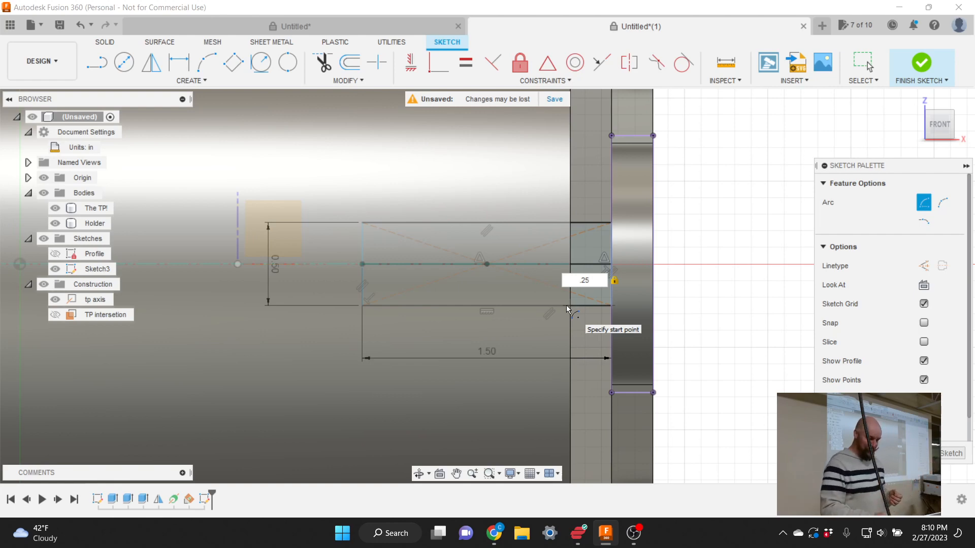
pyautogui.click(565, 306)
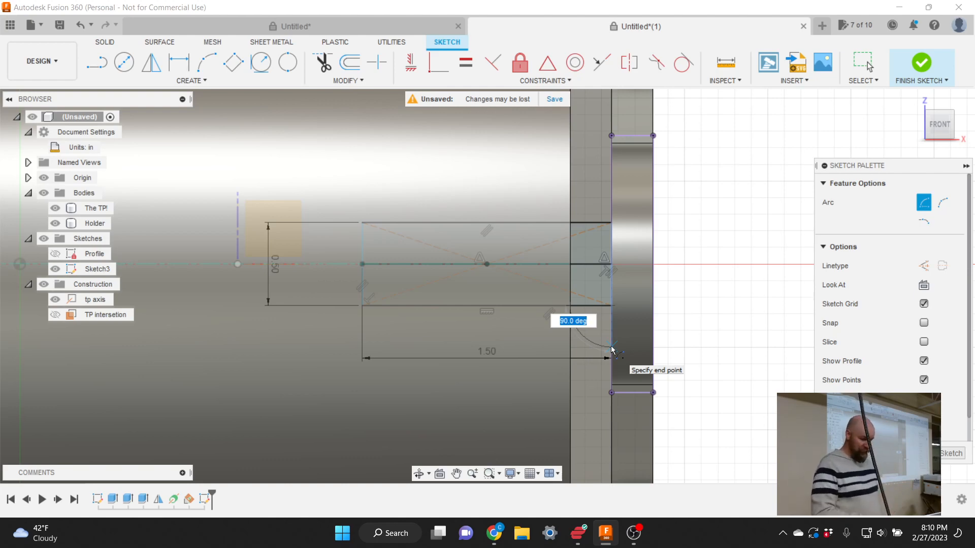
pyautogui.write('90')
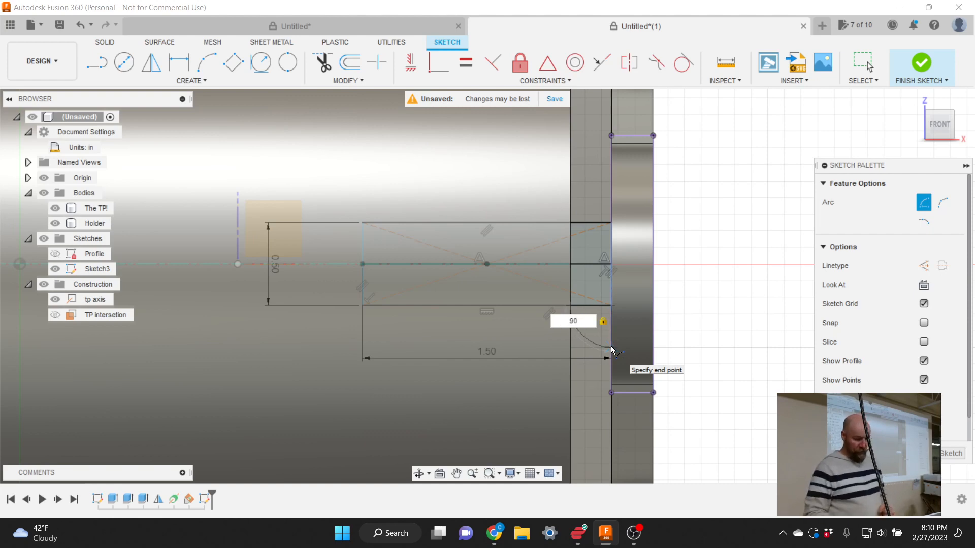
pyautogui.press('Return')
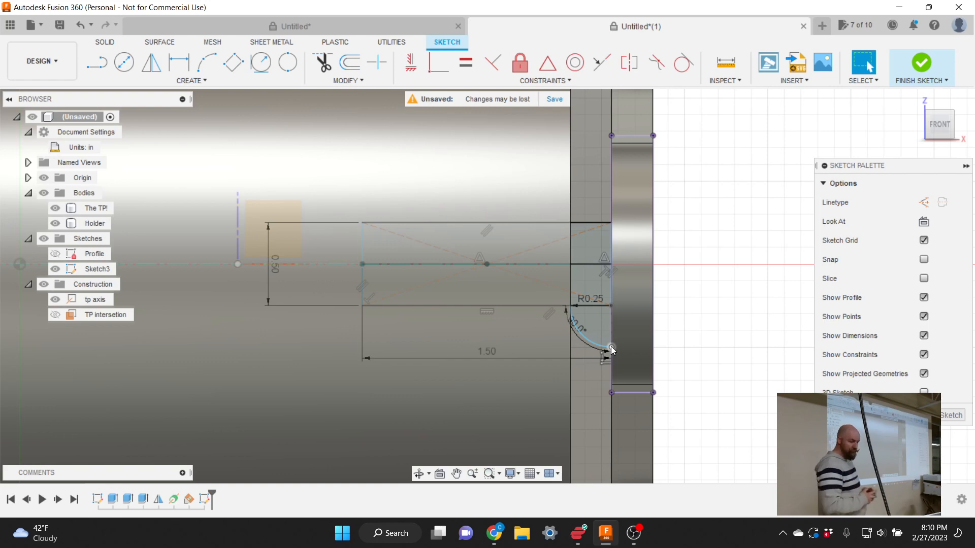
pyautogui.click(612, 349)
pyautogui.click(594, 331)
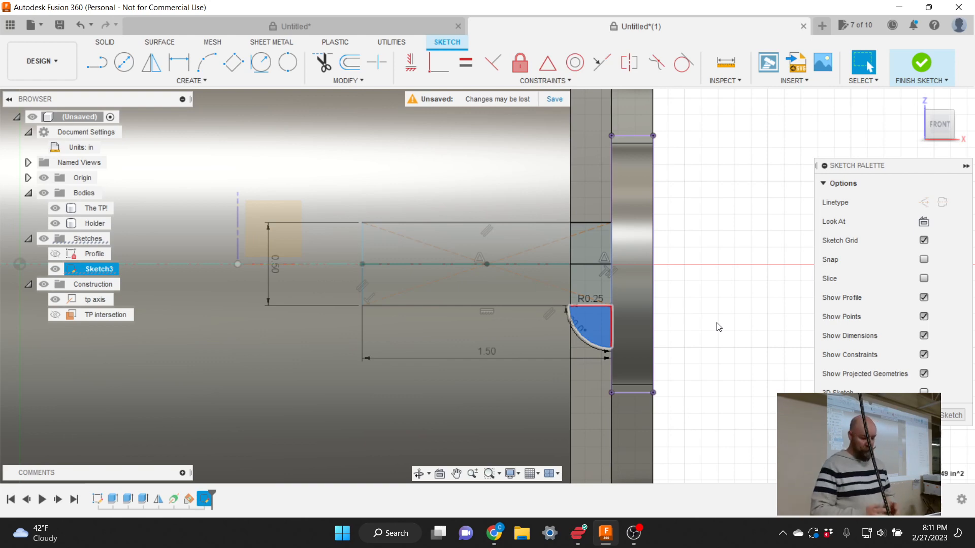
pyautogui.click(723, 279)
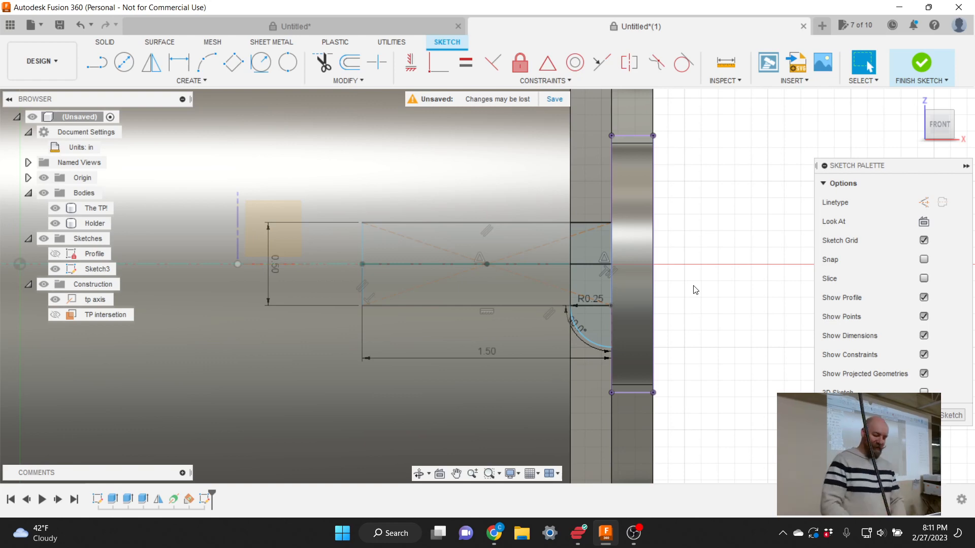
pyautogui.press('l')
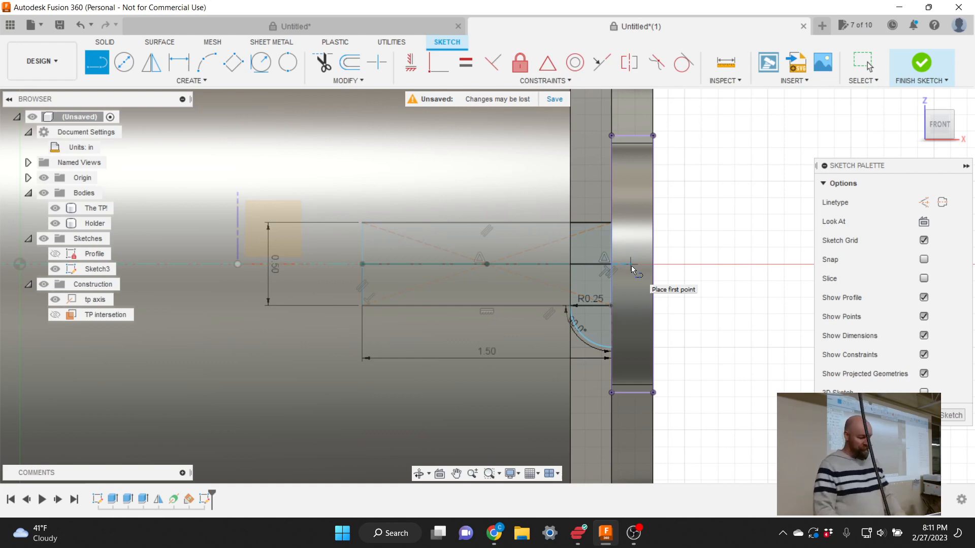
pyautogui.press('Escape')
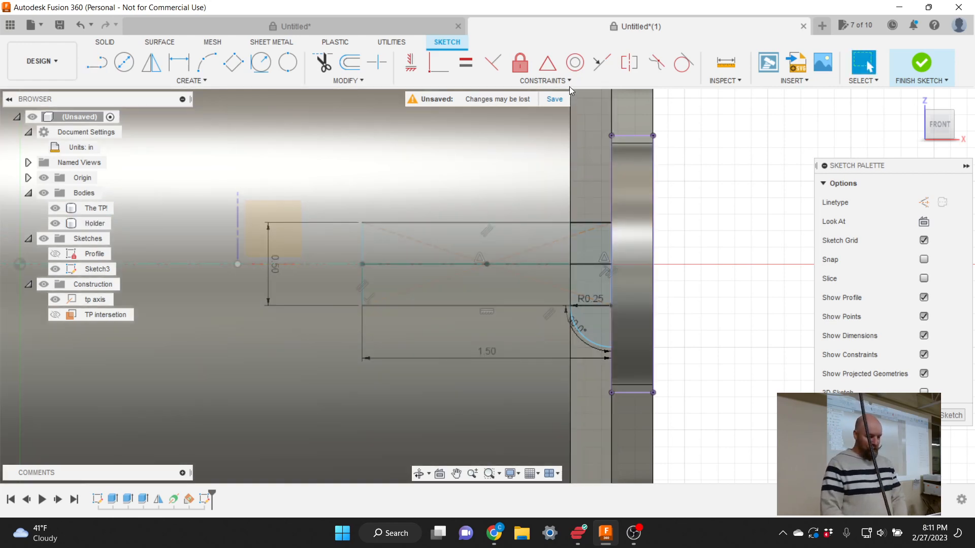
pyautogui.click(568, 86)
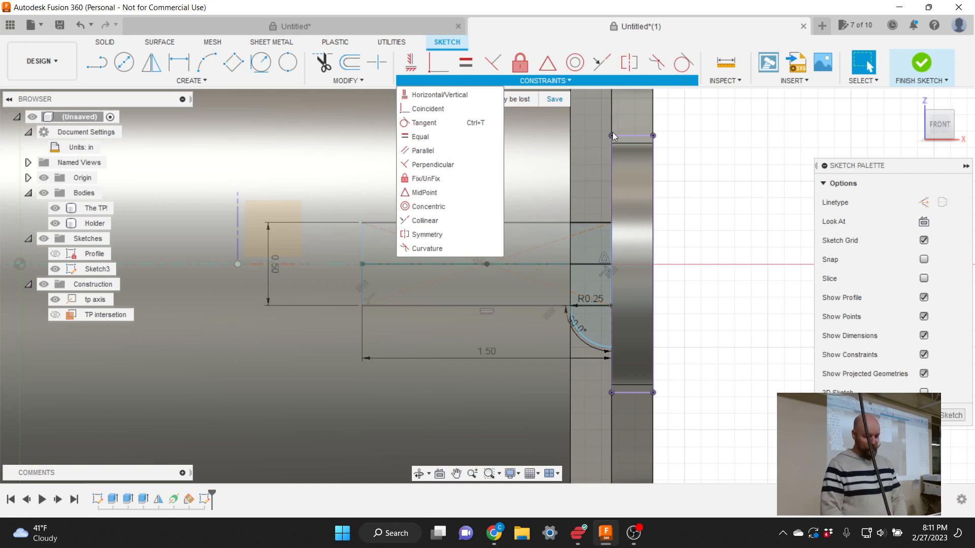
pyautogui.click(710, 269)
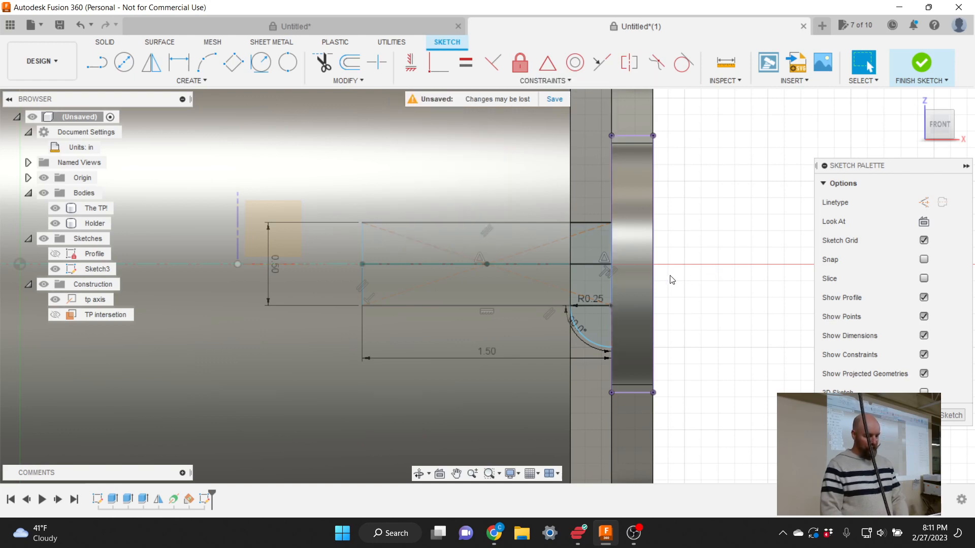
pyautogui.click(637, 267)
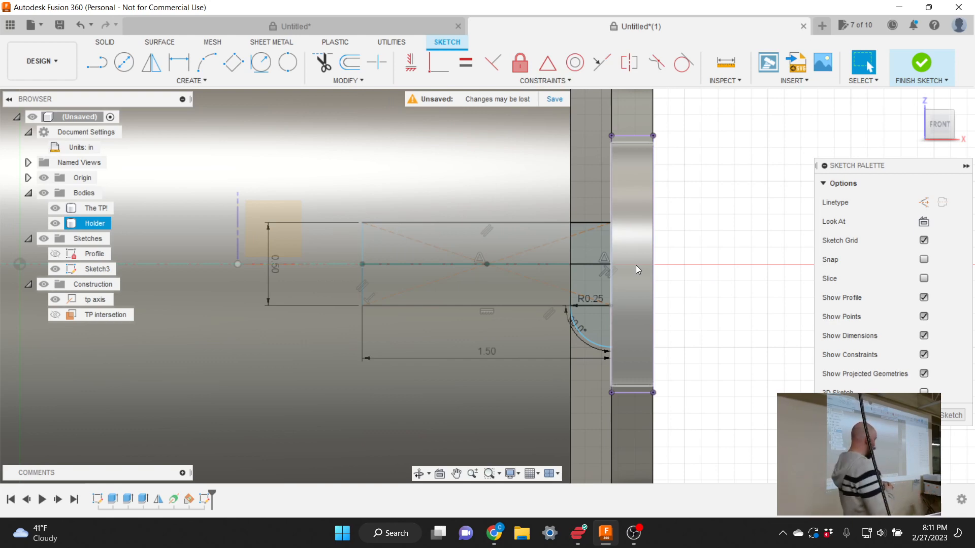
# Try to draw a horizontal line along the roll axis across the projected arm section, from its outer edge to its inner edge.
pyautogui.press('l')
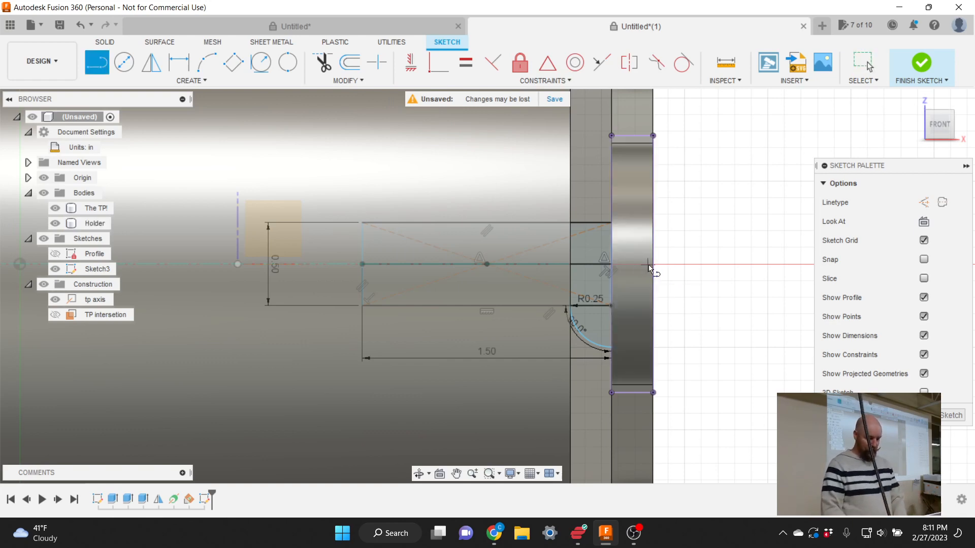
pyautogui.click(653, 266)
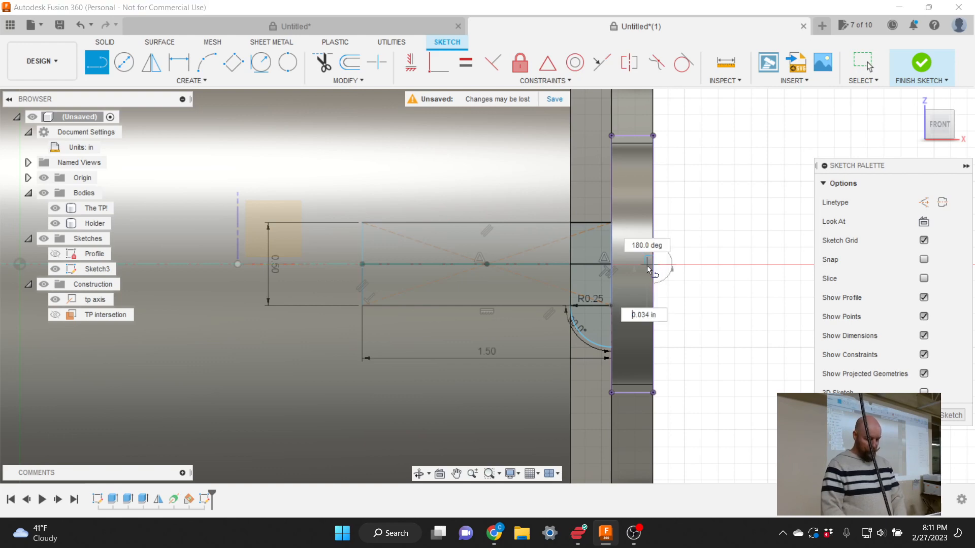
pyautogui.doubleClick(611, 266)
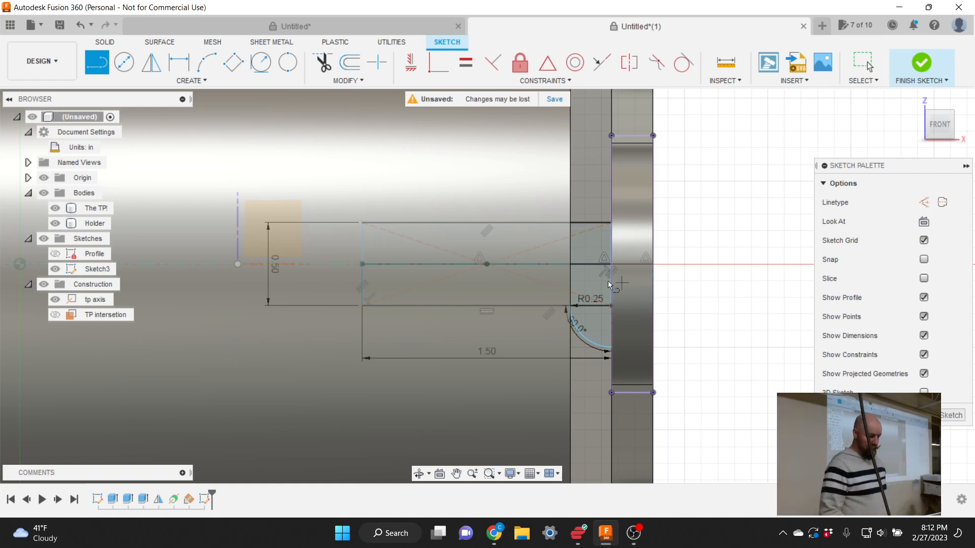
pyautogui.click(184, 82)
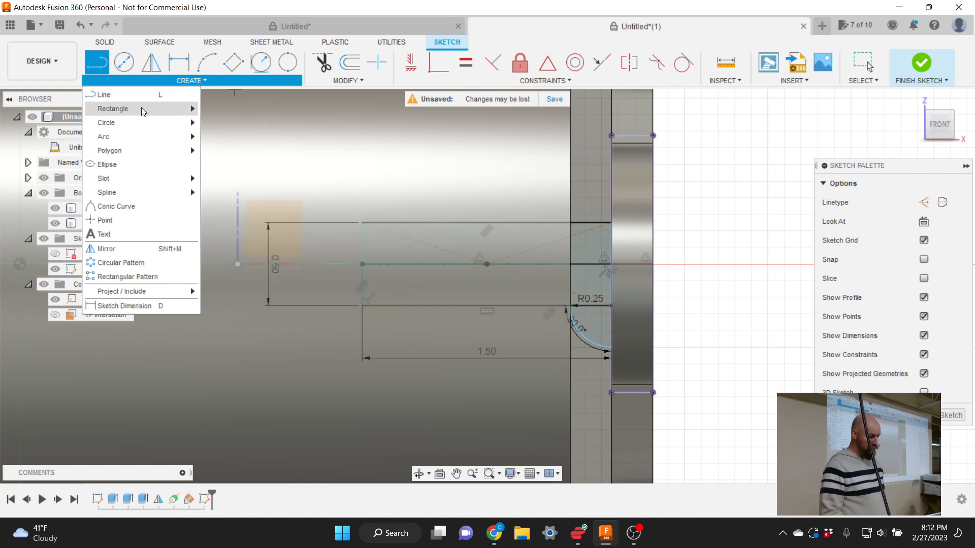
pyautogui.moveTo(141, 113)
pyautogui.press('Escape')
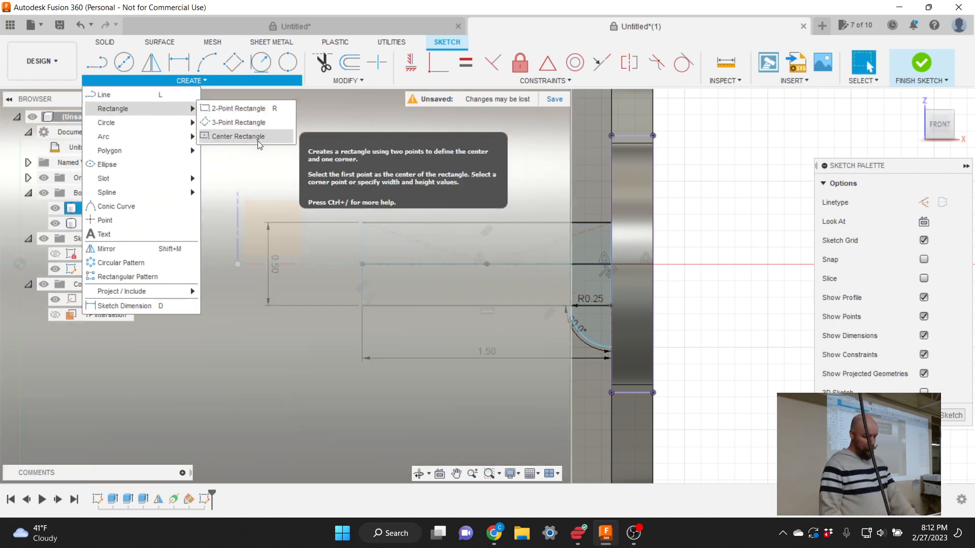
pyautogui.click(638, 265)
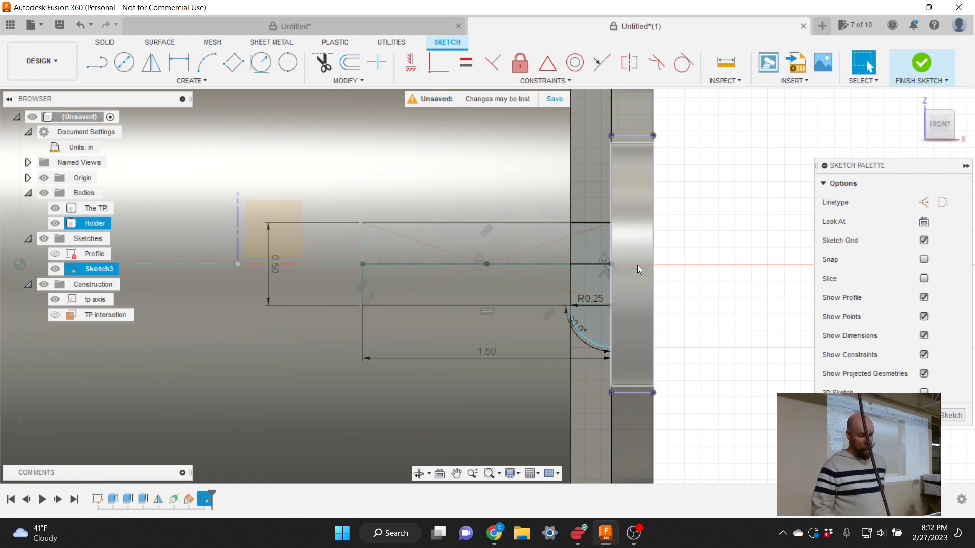
# Draw a diagonal line across the projected arm section, from its upper inner corner to its lower outer corner.
pyautogui.press('l')
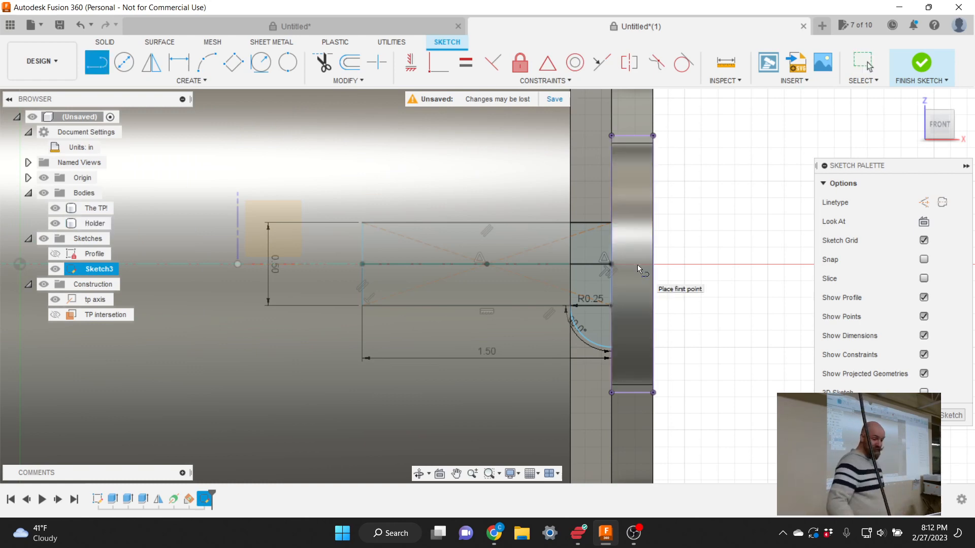
pyautogui.click(612, 136)
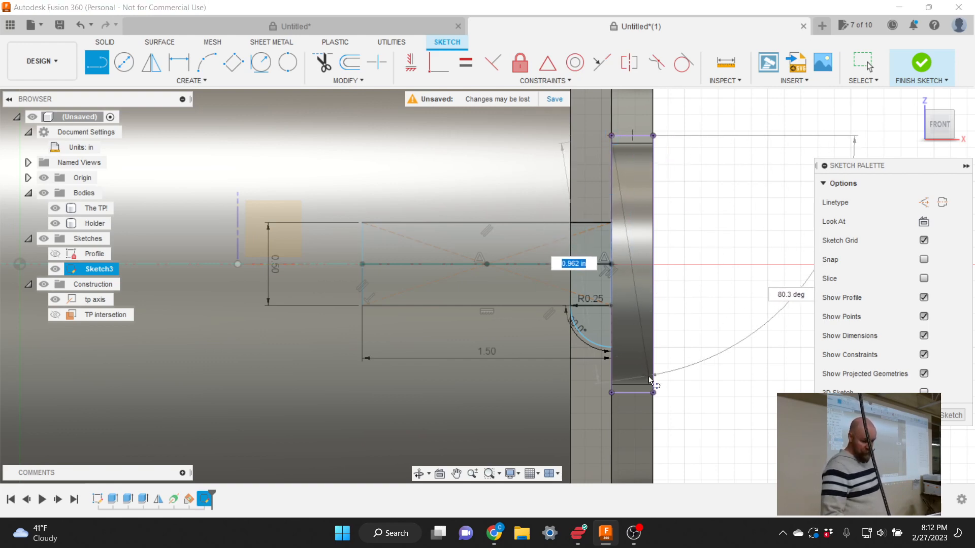
pyautogui.doubleClick(654, 393)
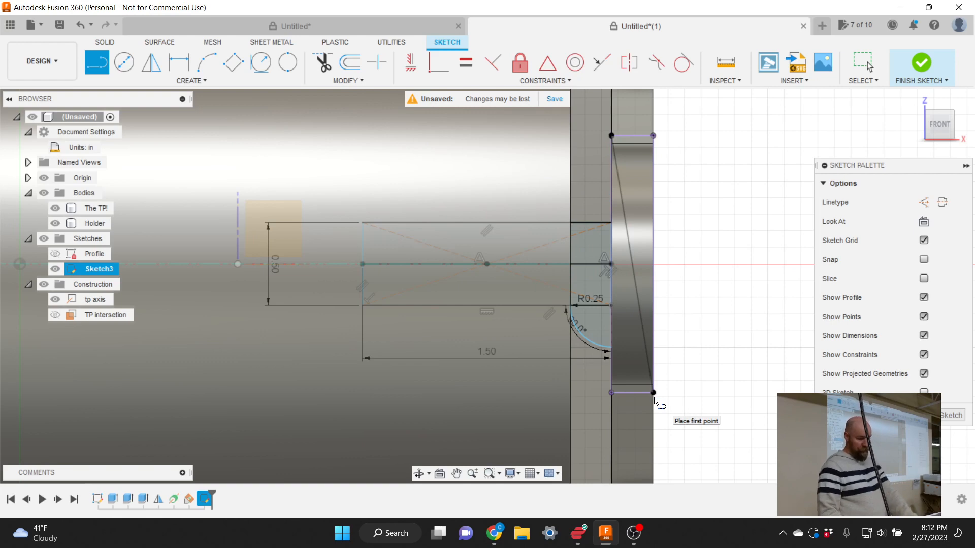
pyautogui.press('Escape')
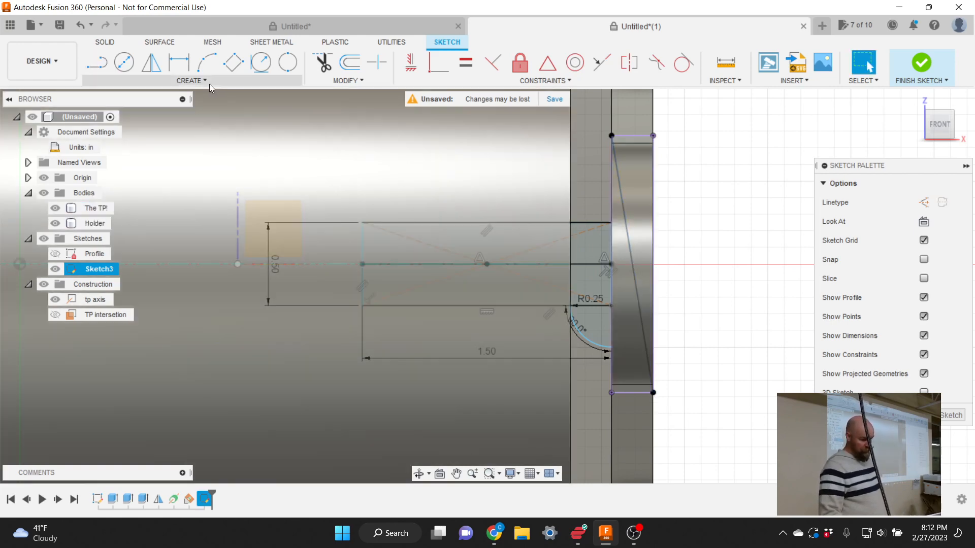
# Draw a center diameter circle on the diagonal's midpoint, passing through the peg rectangle's upper corner at the arm edge.
pyautogui.click(208, 82)
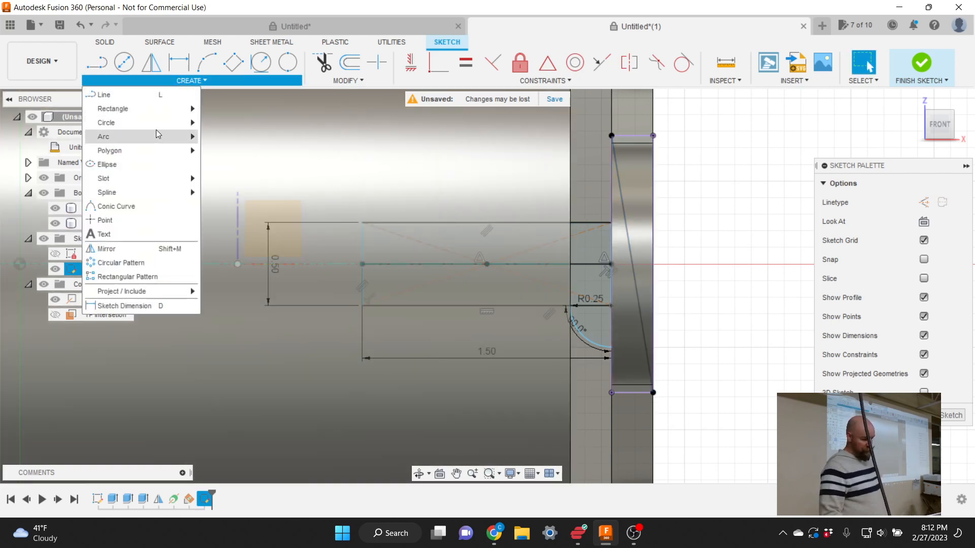
pyautogui.moveTo(158, 123)
pyautogui.click(206, 125)
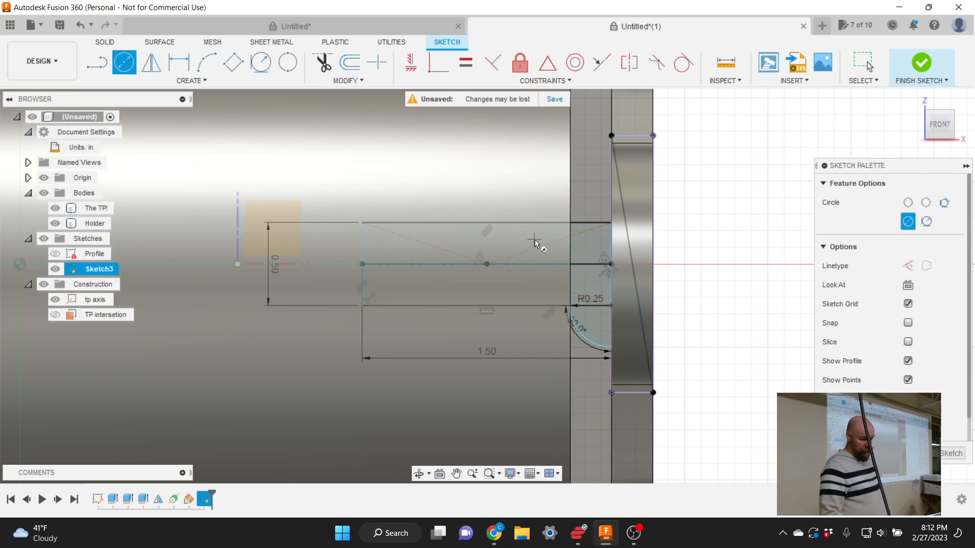
pyautogui.click(632, 269)
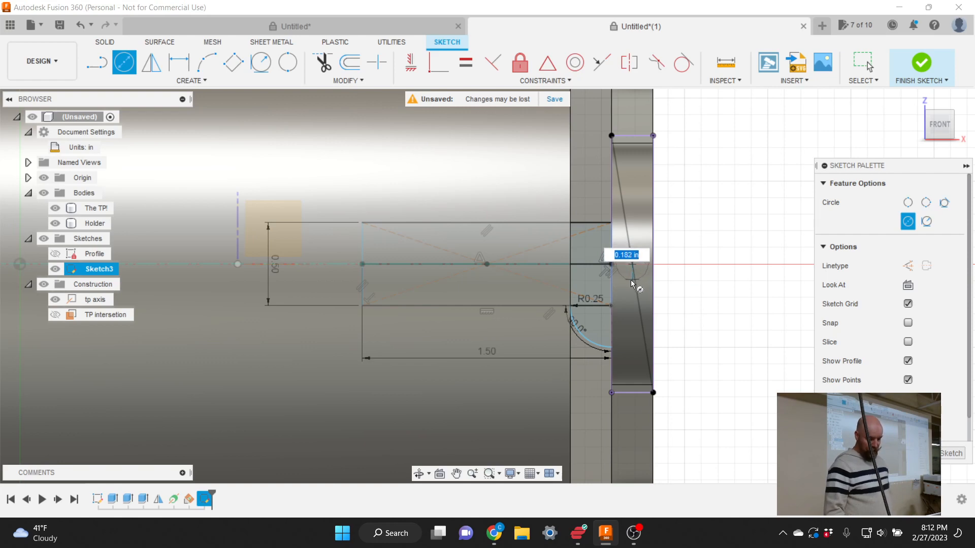
pyautogui.click(610, 227)
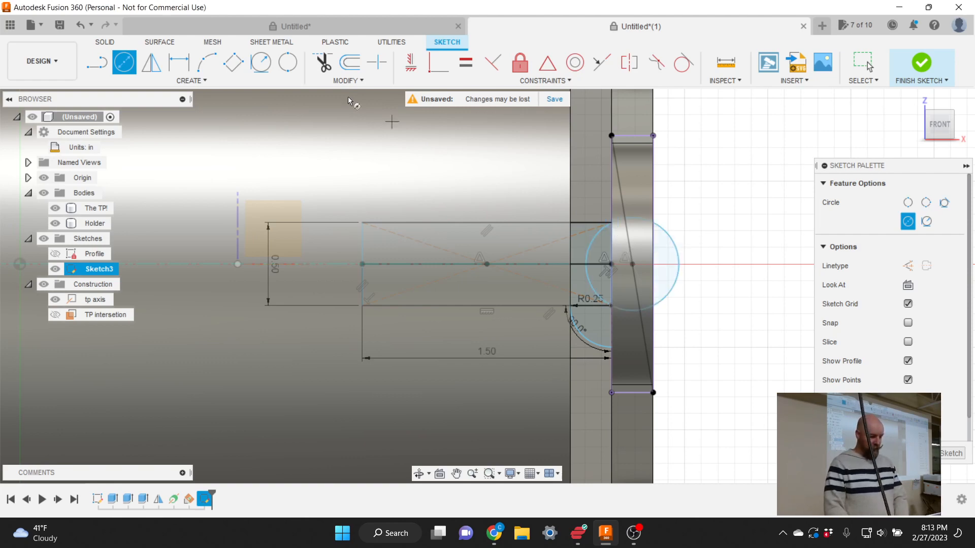
# Draw a concentric 3 mm diameter circle at the diagonal line's midpoint inside the arm section.
pyautogui.click(198, 81)
pyautogui.moveTo(135, 138)
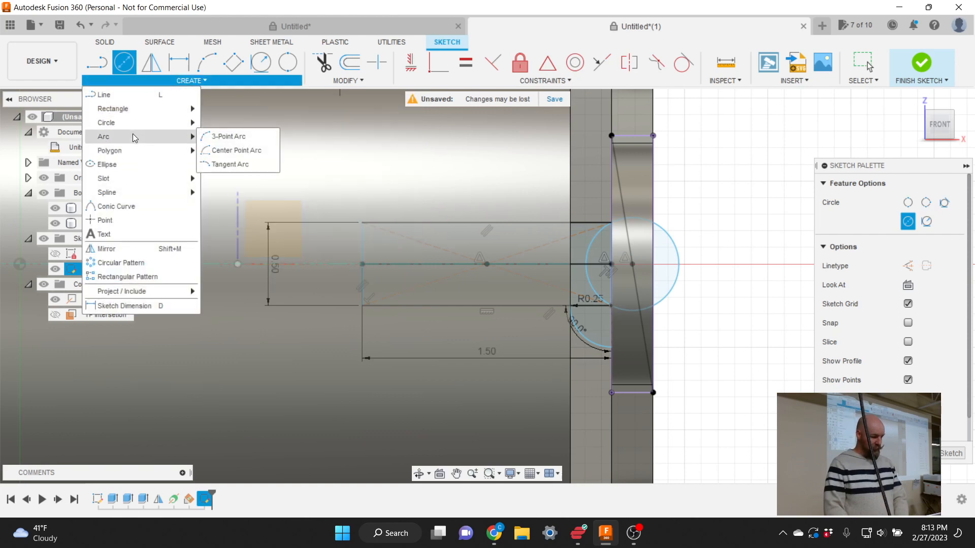
pyautogui.moveTo(161, 124)
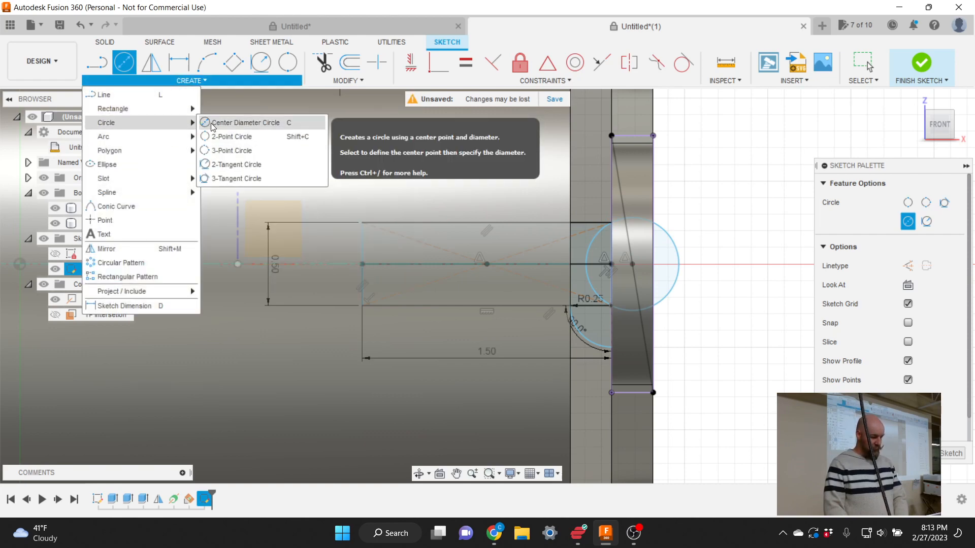
pyautogui.click(213, 124)
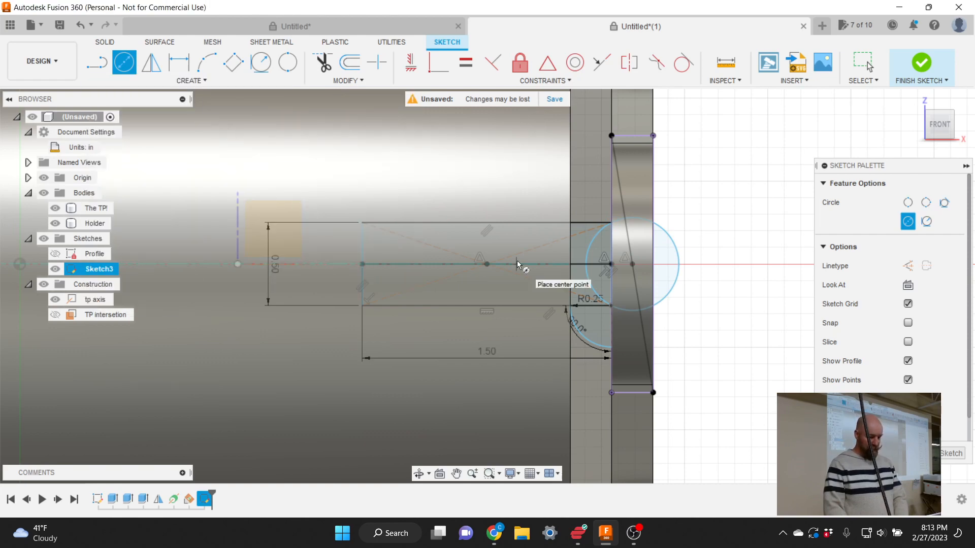
pyautogui.click(633, 264)
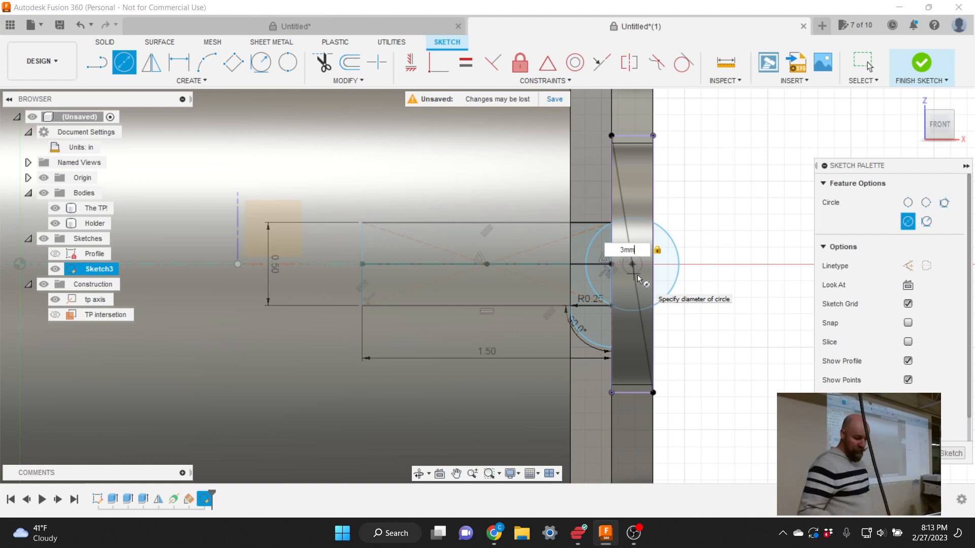
pyautogui.press('Return')
pyautogui.press('Escape')
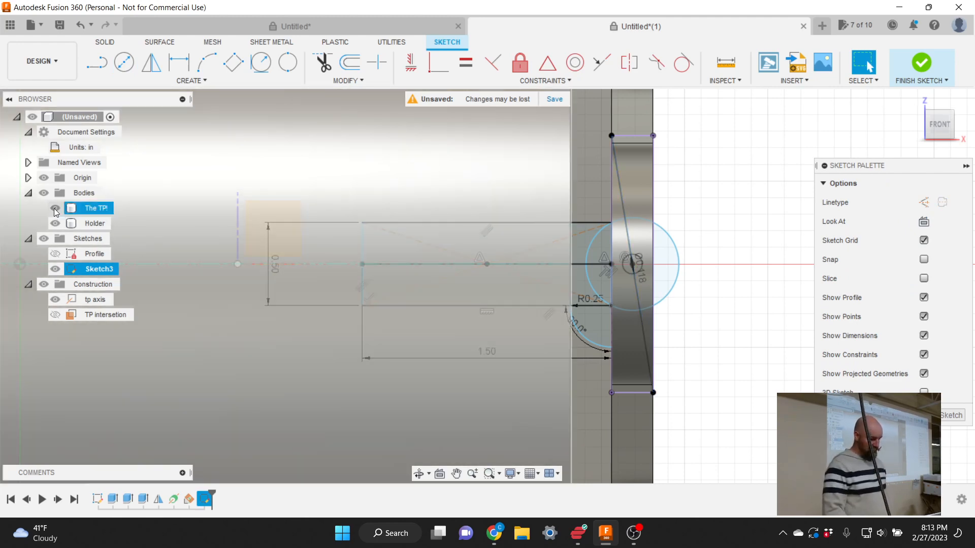
# Hide the toilet paper roll body and the Holder body so only the sketch geometry is displayed.
pyautogui.click(55, 209)
pyautogui.click(55, 223)
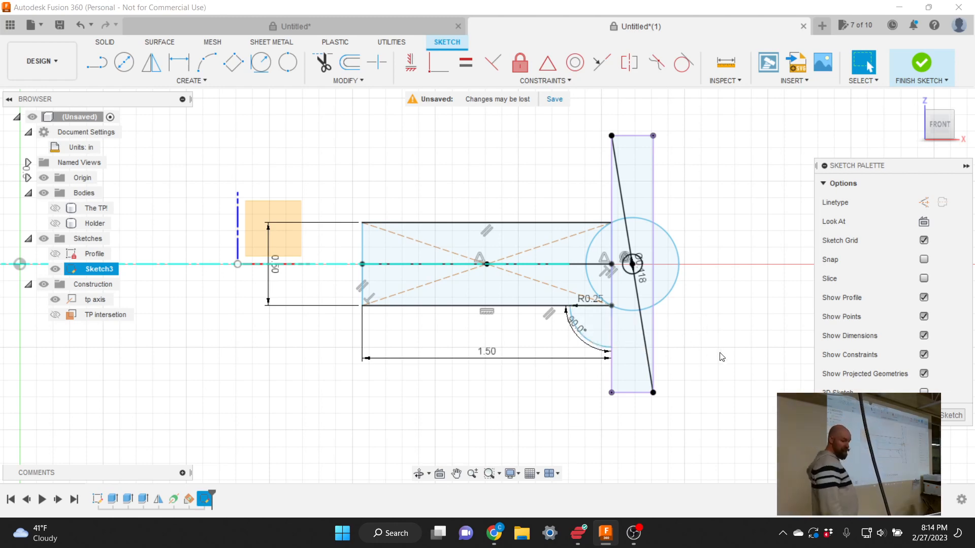
pyautogui.click(631, 301)
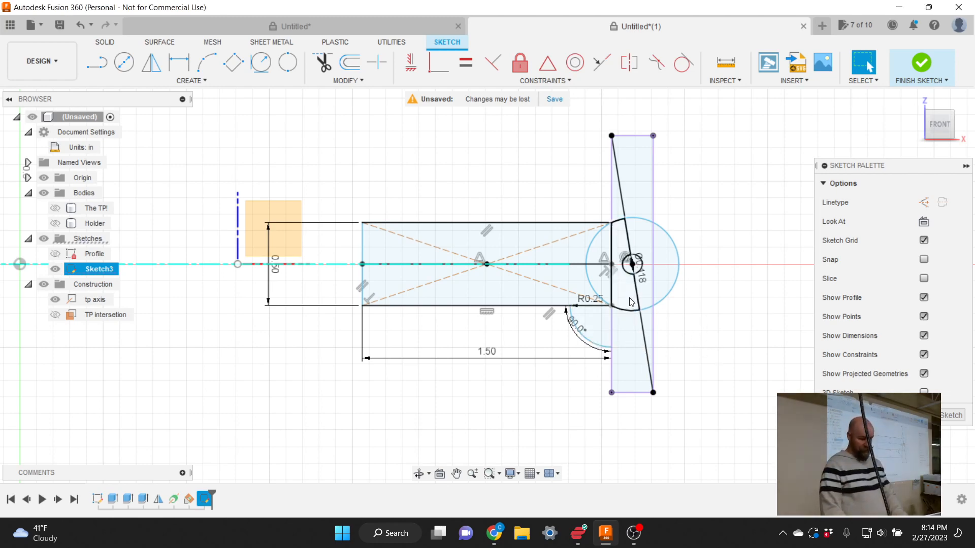
pyautogui.keyDown('shift'); pyautogui.click(643, 293); pyautogui.keyUp('shift')
pyautogui.keyDown('shift'); pyautogui.click(664, 285); pyautogui.keyUp('shift')
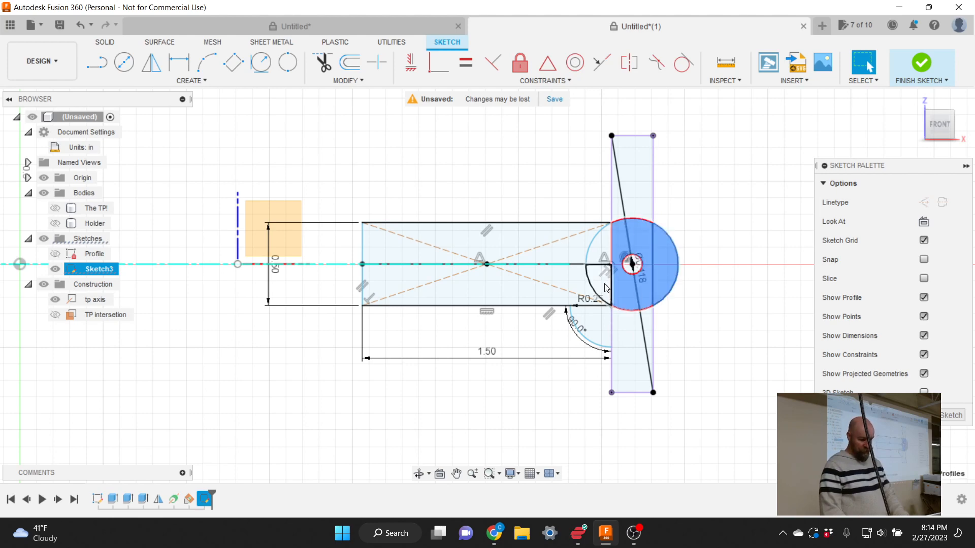
pyautogui.keyDown('shift'); pyautogui.click(591, 247); pyautogui.keyUp('shift')
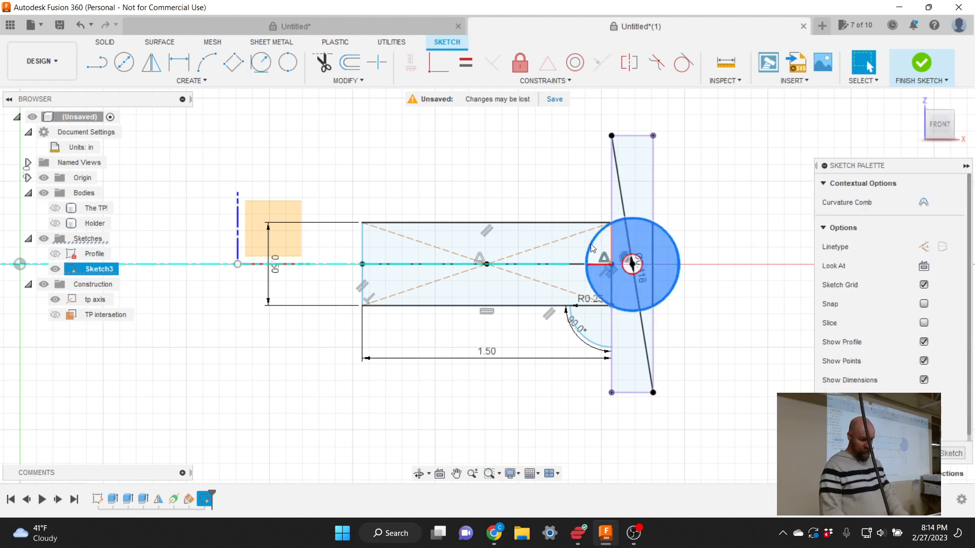
pyautogui.press('Delete')
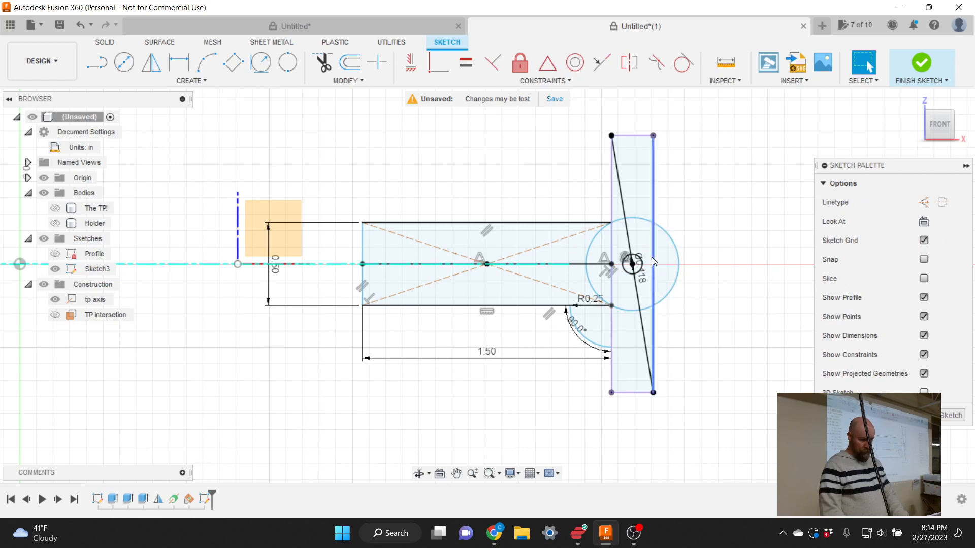
# Select the peg sketch's closed regions: the rectangle, the large circle around the small hole, and the quarter-circle base arc.
pyautogui.click(667, 259)
pyautogui.keyDown('shift'); pyautogui.click(644, 245); pyautogui.keyUp('shift')
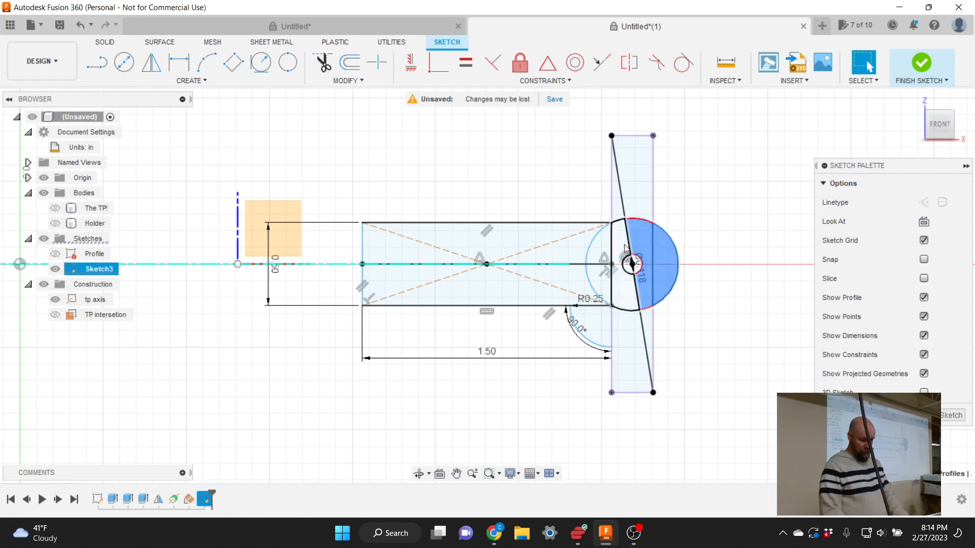
pyautogui.keyDown('shift'); pyautogui.click(619, 246); pyautogui.keyUp('shift')
pyautogui.keyDown('shift'); pyautogui.click(571, 243); pyautogui.keyUp('shift')
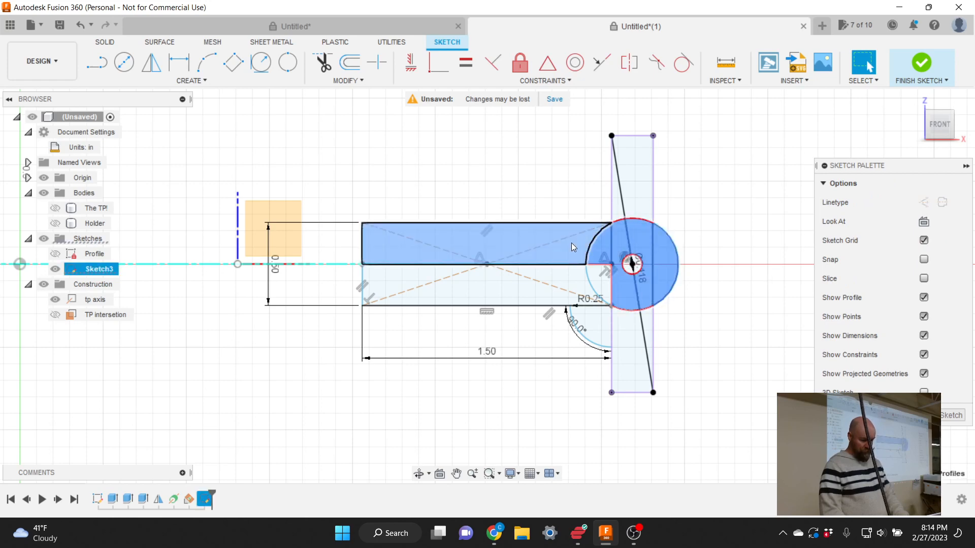
pyautogui.keyDown('shift'); pyautogui.click(584, 280); pyautogui.keyUp('shift')
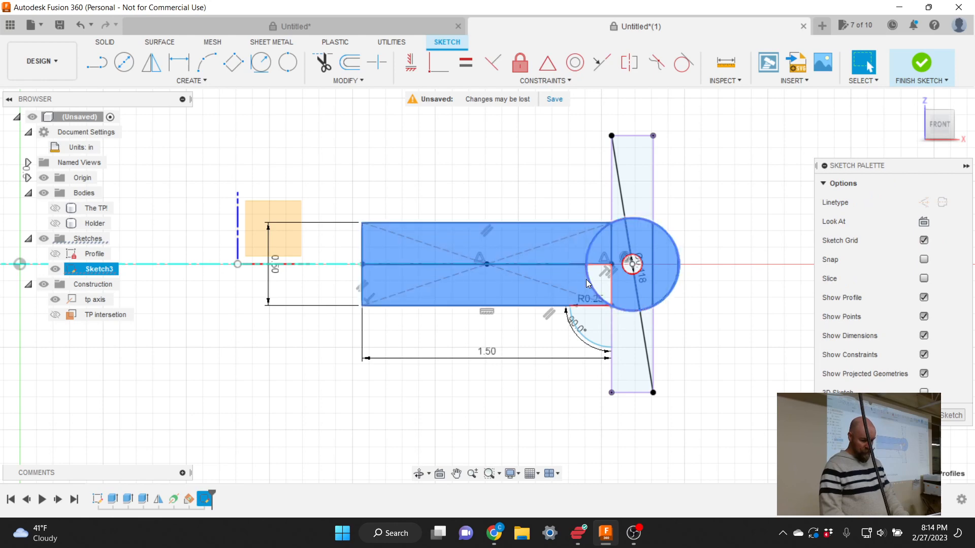
pyautogui.keyDown('shift'); pyautogui.click(598, 279); pyautogui.keyUp('shift')
pyautogui.click(589, 337)
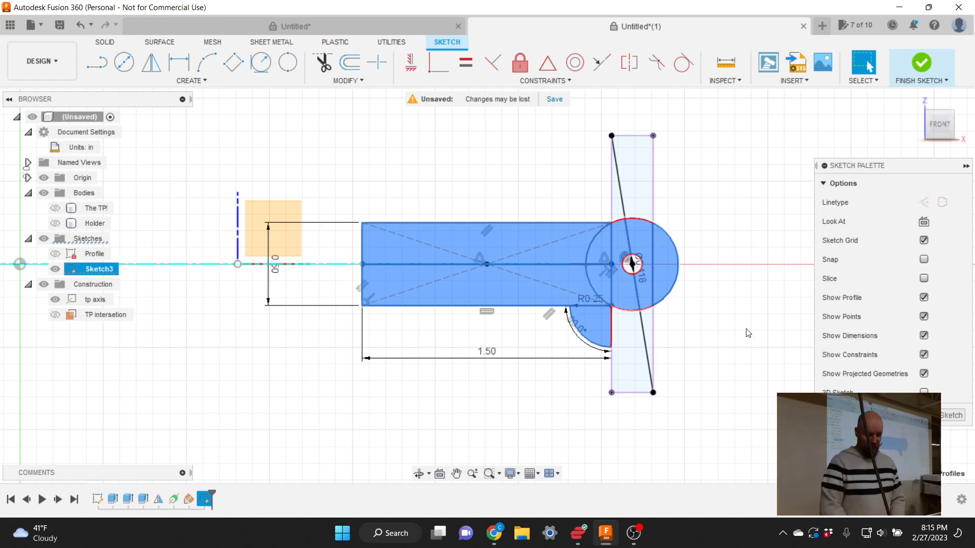
pyautogui.click(914, 99)
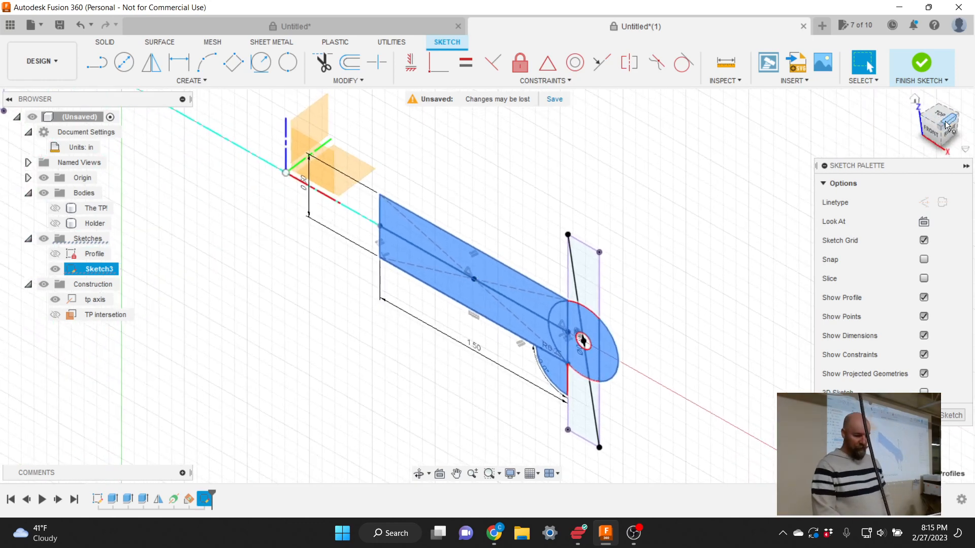
pyautogui.rightClick(920, 105)
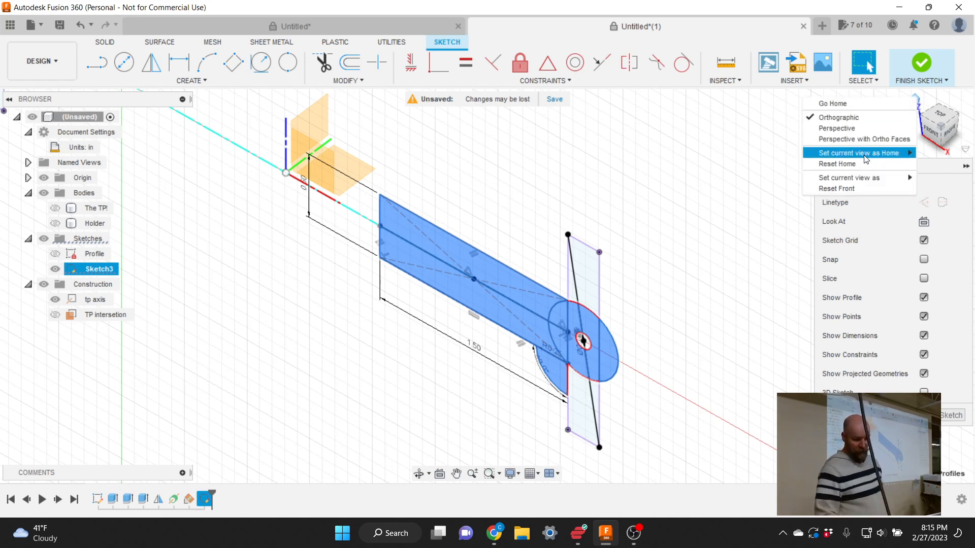
pyautogui.moveTo(852, 182)
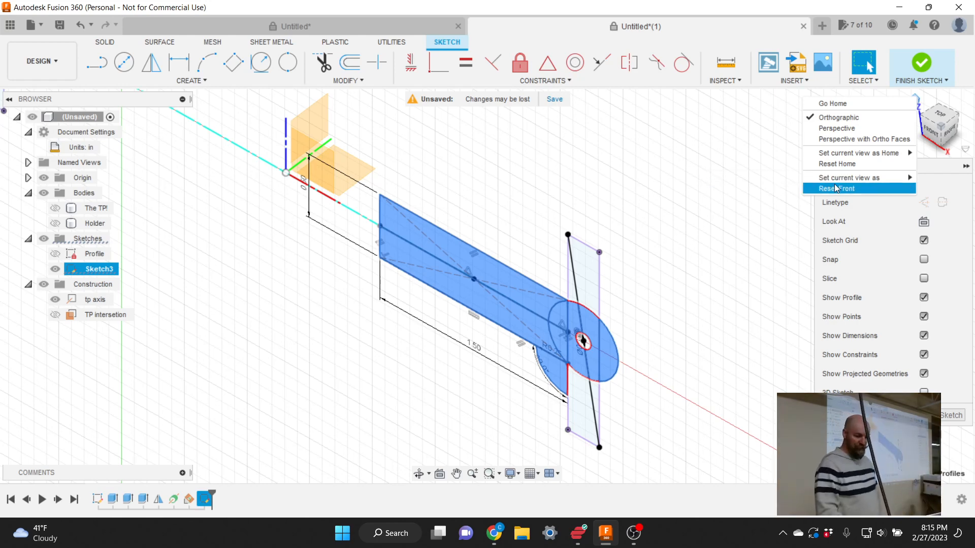
pyautogui.click(703, 141)
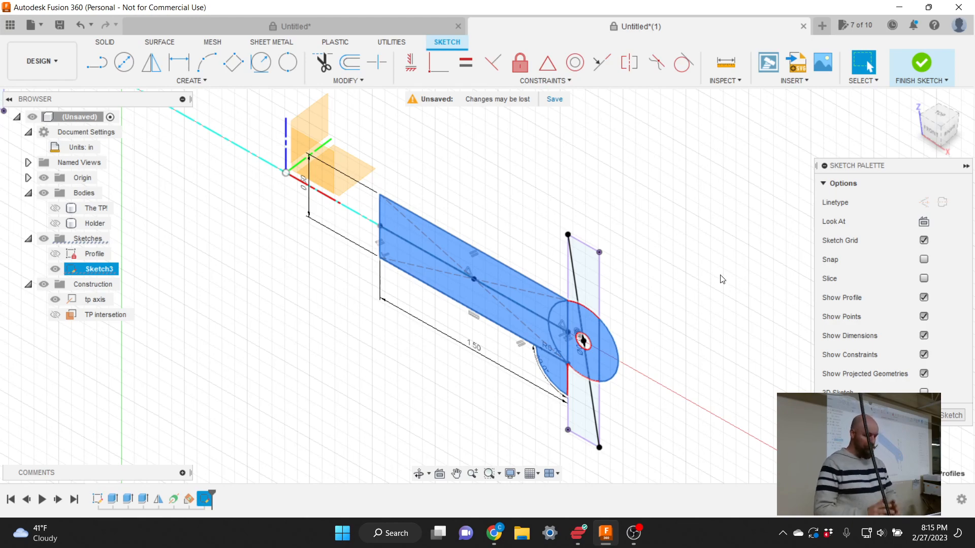
pyautogui.click(928, 133)
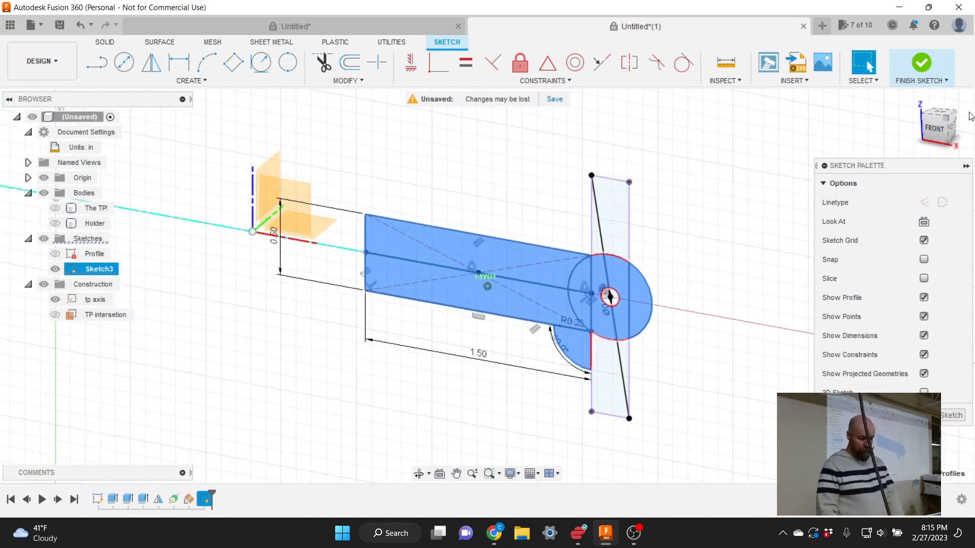
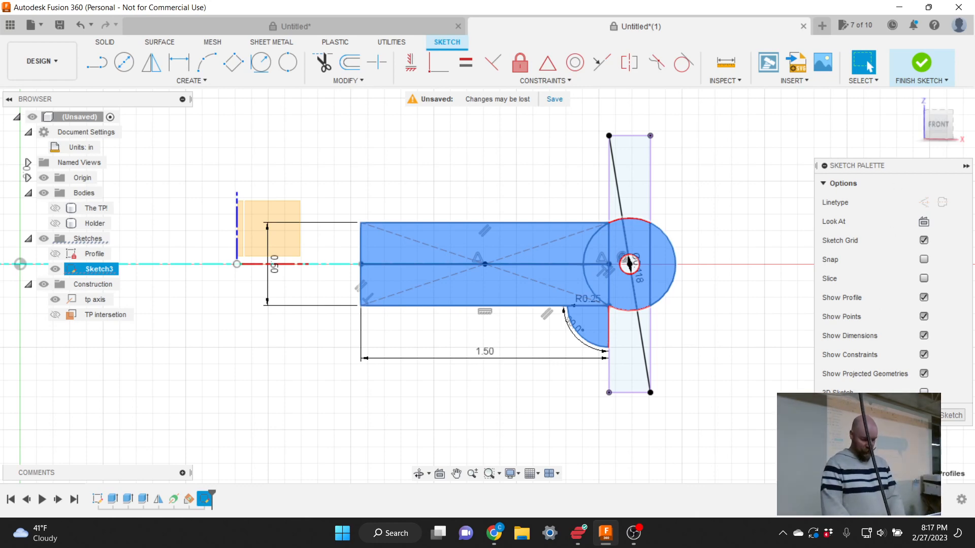
# Switch to Windows Settings, turn off Night light in the display settings, and return to Fusion 360.
pyautogui.click(549, 533)
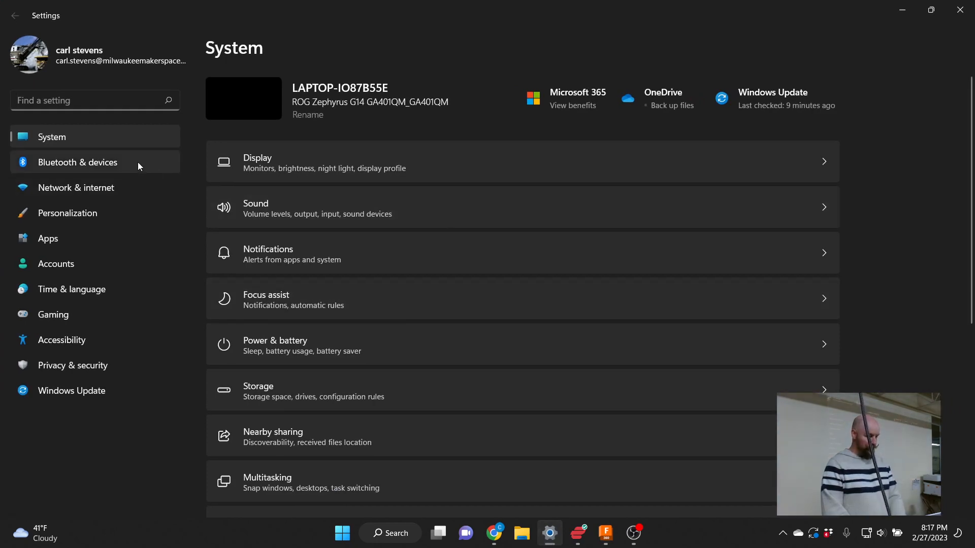
pyautogui.click(248, 151)
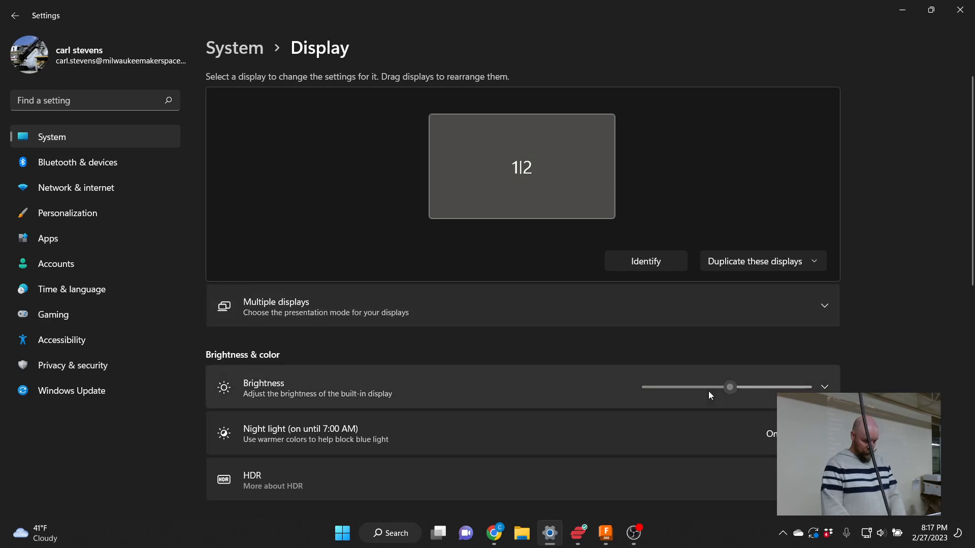
pyautogui.click(813, 434)
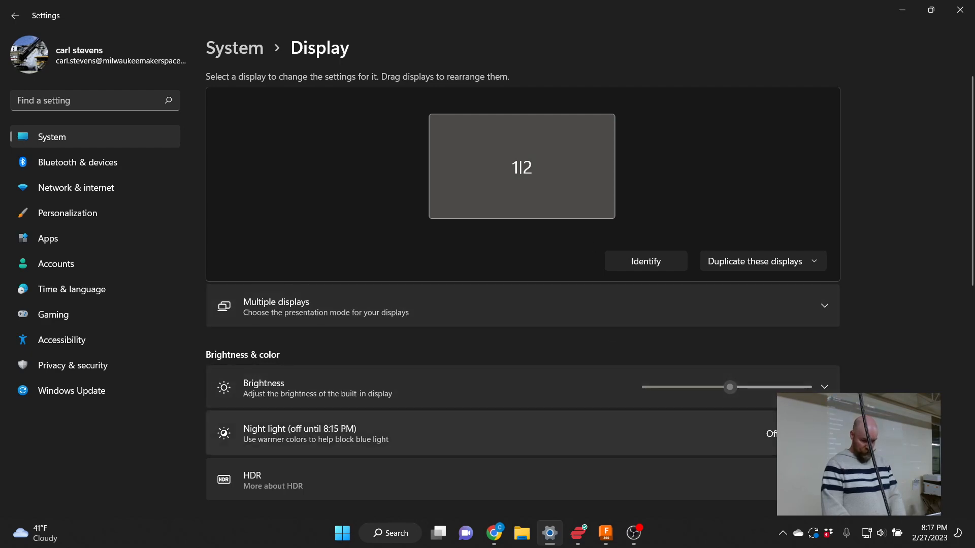
pyautogui.click(902, 9)
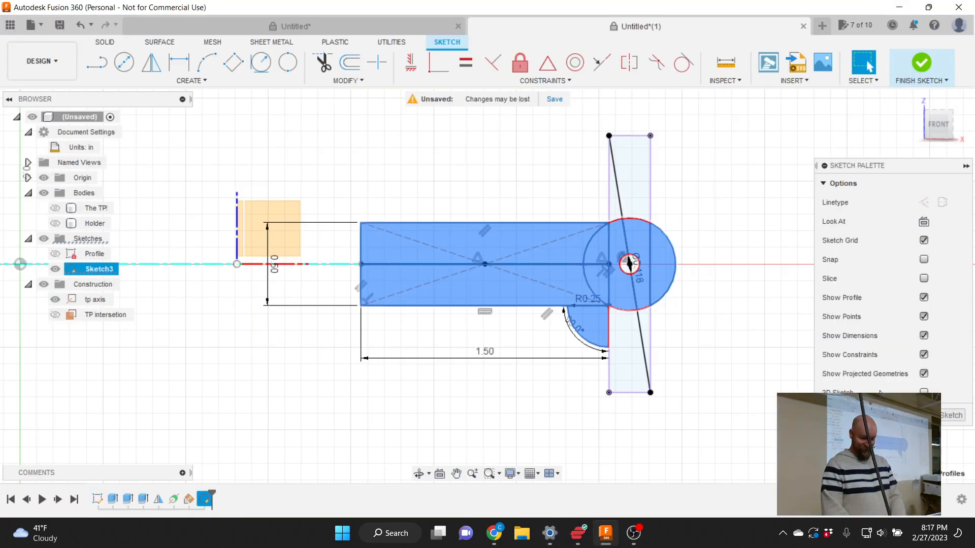
# Finish the peg sketch, view it at an angle, and clear the region selection.
pyautogui.click(952, 415)
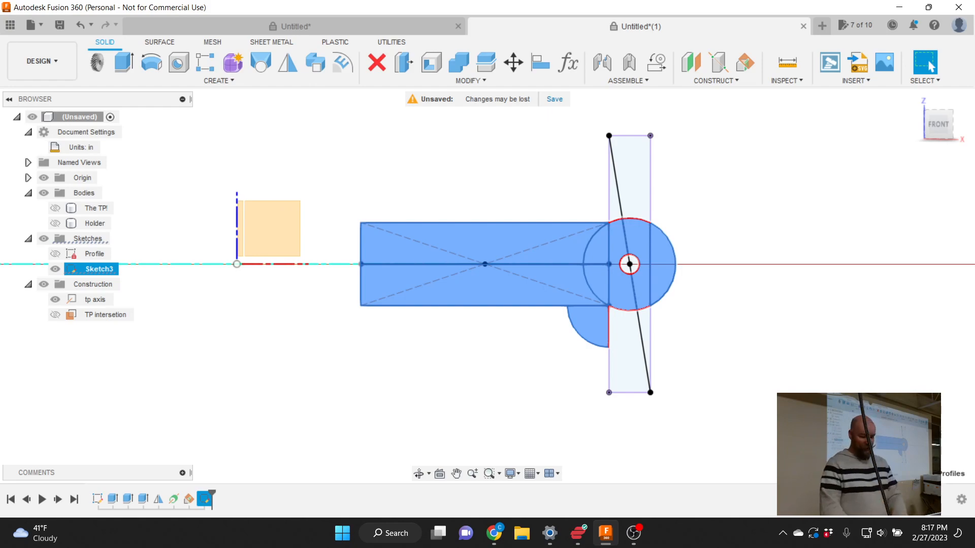
pyautogui.moveTo(939, 126); pyautogui.dragTo(916, 142)
pyautogui.click(697, 290)
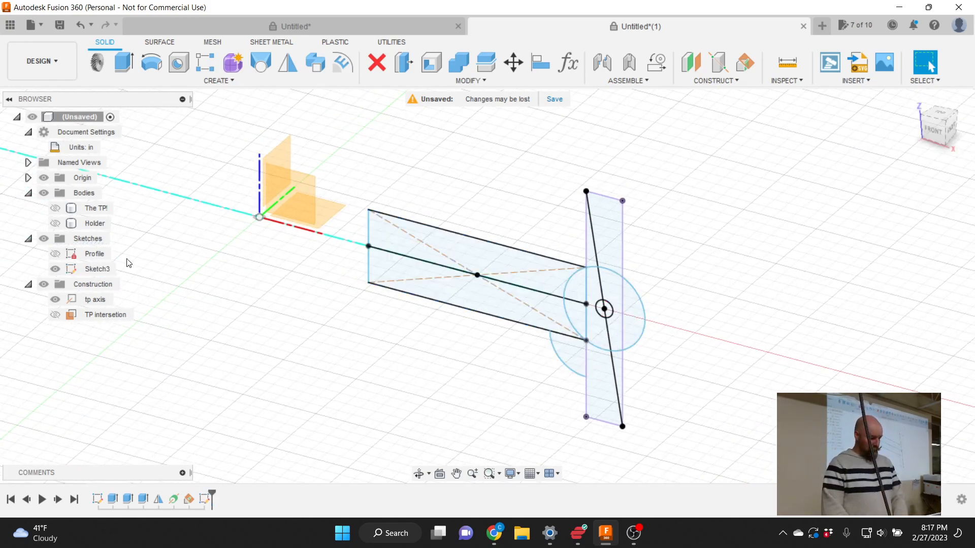
# Show the toilet paper roll and Holder bodies to examine the peg sketch in place, and hide both again.
pyautogui.click(55, 208)
pyautogui.click(55, 223)
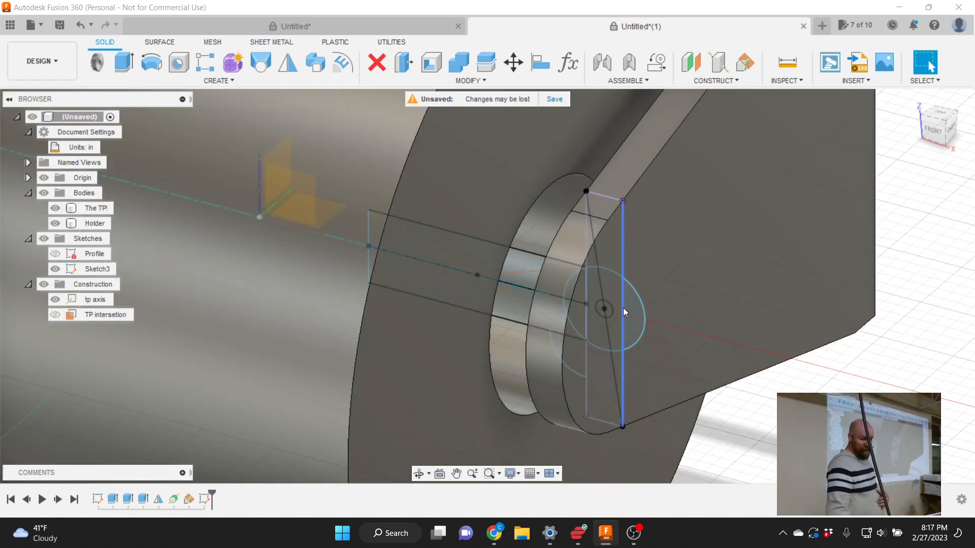
pyautogui.scroll(-4, 623, 308)
pyautogui.scroll(-1, 616, 239)
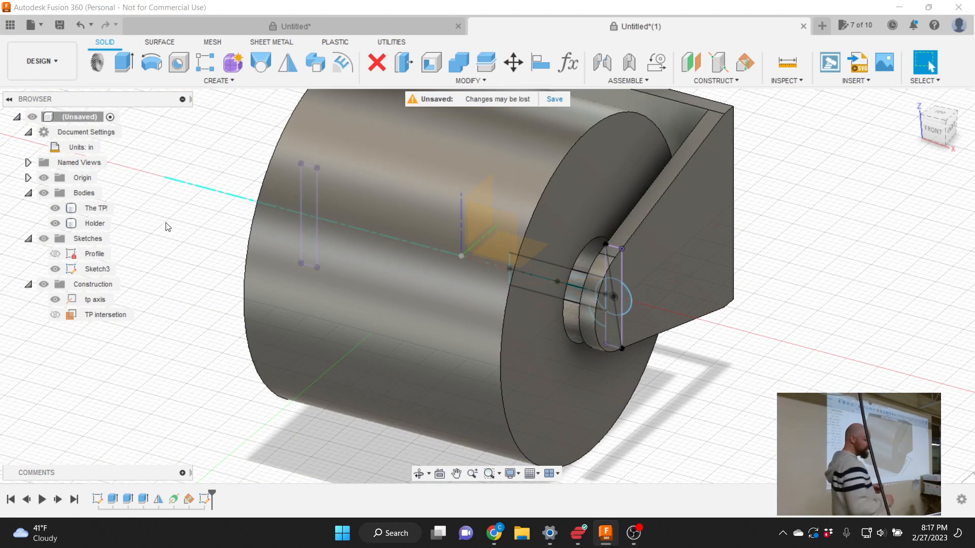
pyautogui.click(71, 208)
pyautogui.click(55, 208)
pyautogui.click(53, 225)
pyautogui.click(52, 226)
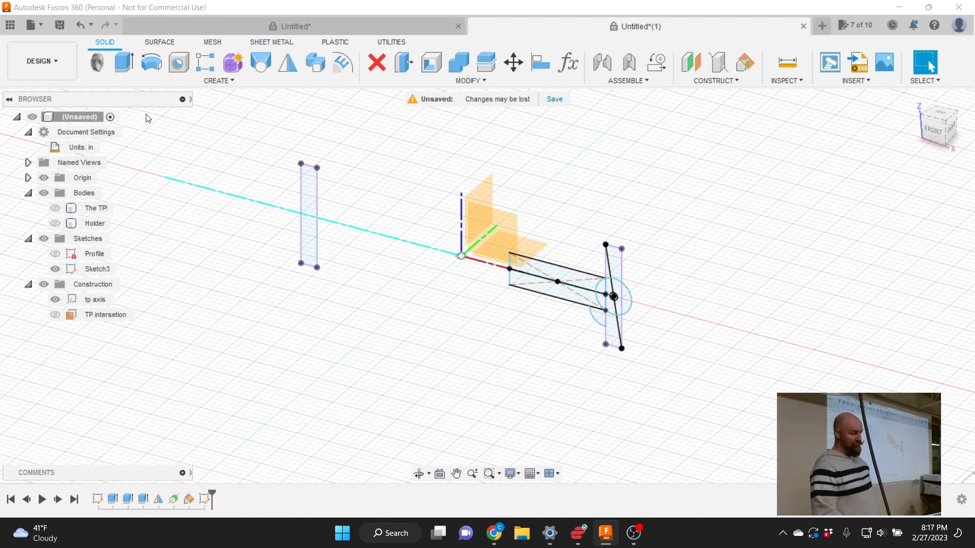
# Start an Extrude on the peg's eight regions: the rectangle, the large circle, and the quarter-circle base arc, leaving out the small centre circle.
pyautogui.click(223, 81)
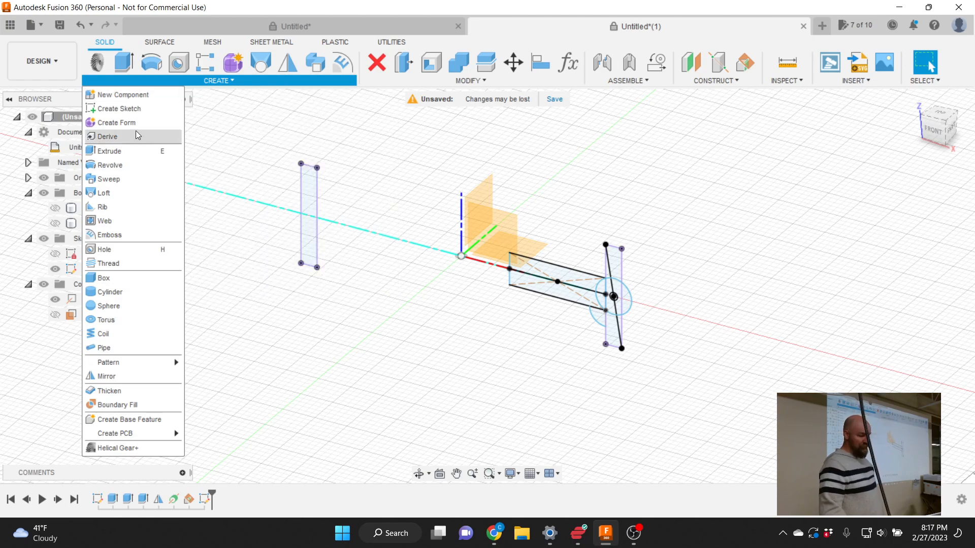
pyautogui.click(127, 153)
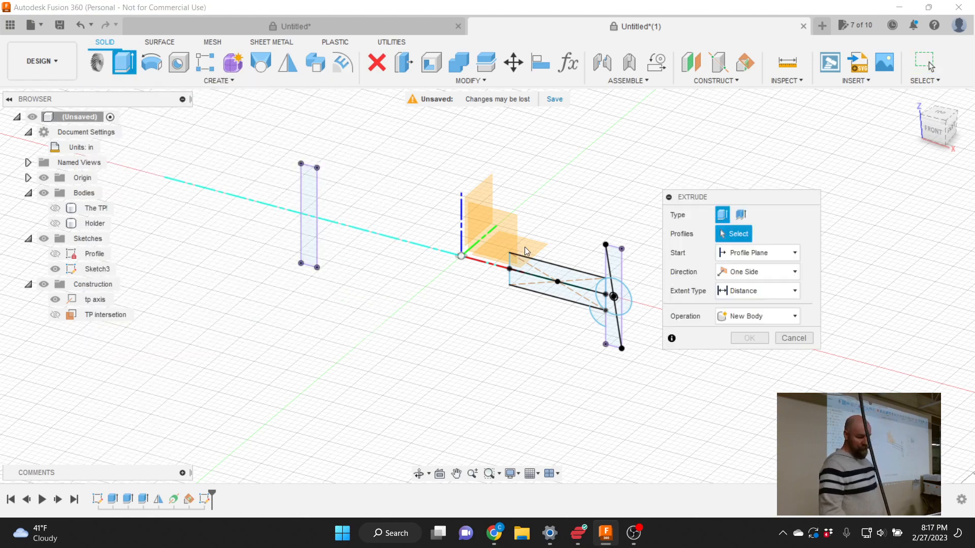
pyautogui.scroll(5, 629, 316)
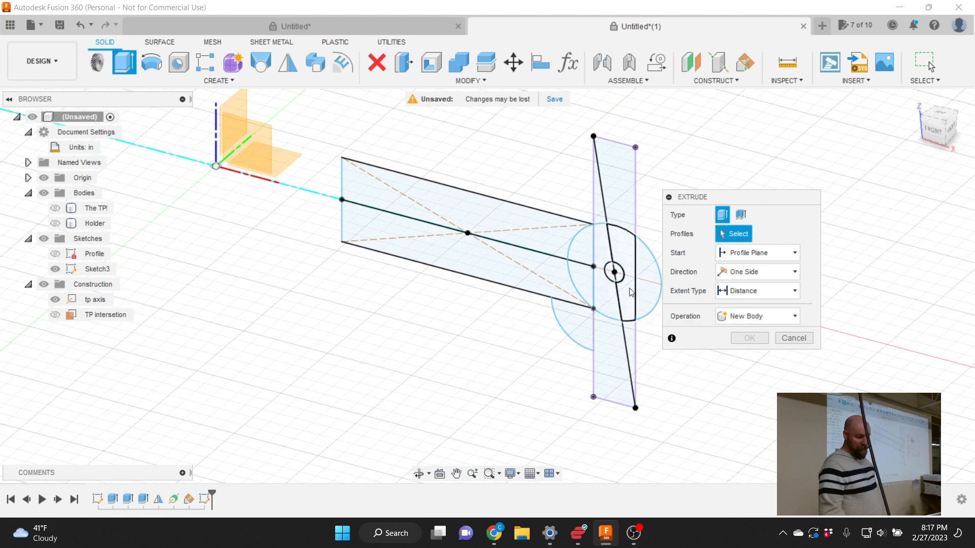
pyautogui.click(641, 288)
pyautogui.click(625, 253)
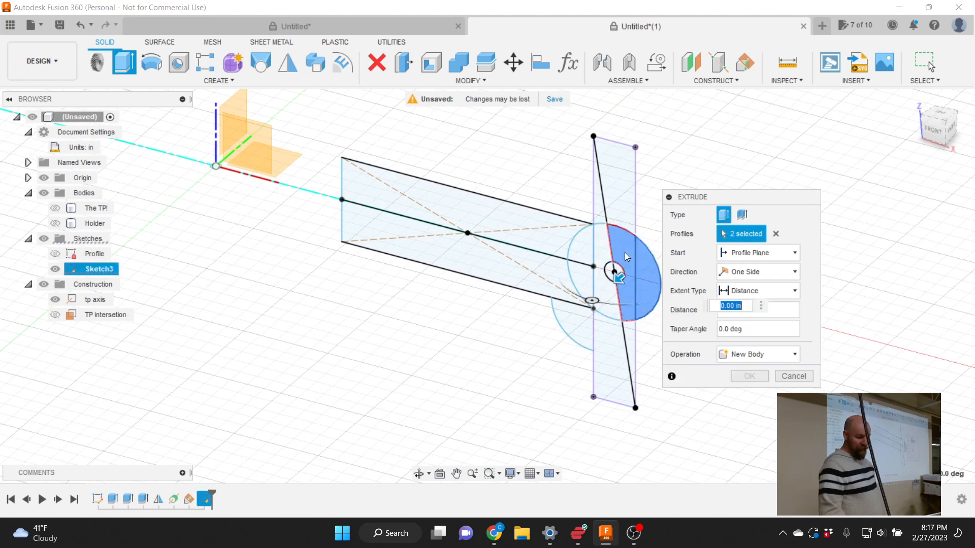
pyautogui.click(601, 253)
pyautogui.click(584, 253)
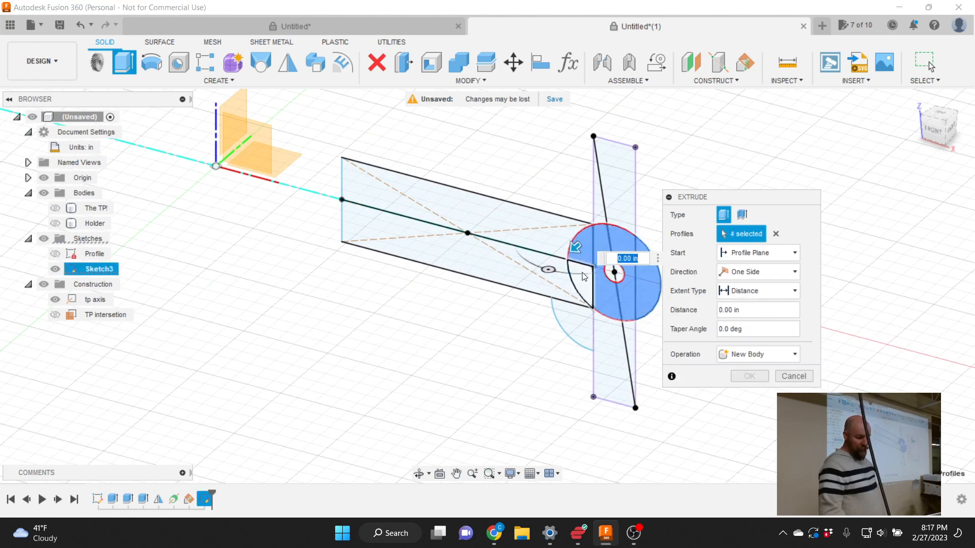
pyautogui.click(582, 270)
pyautogui.click(546, 274)
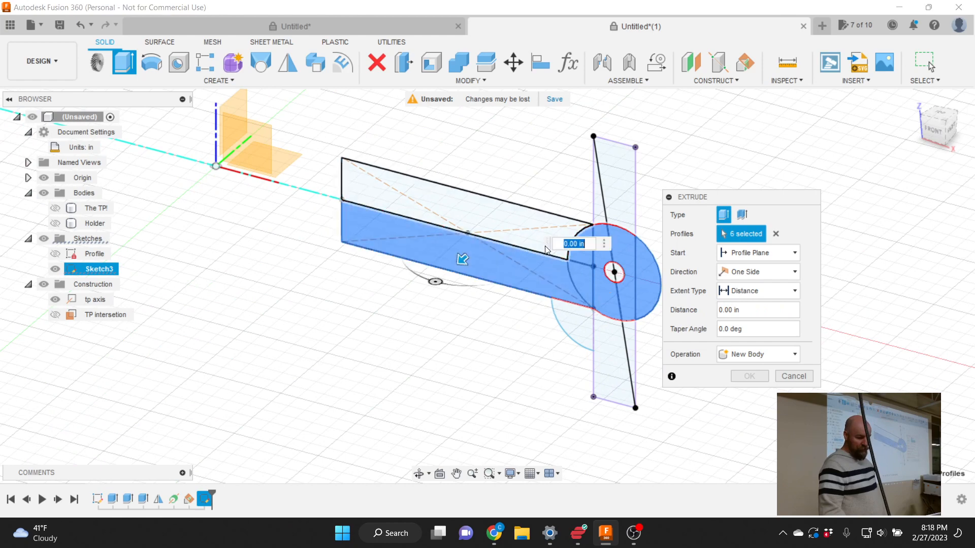
pyautogui.click(546, 251)
pyautogui.click(581, 320)
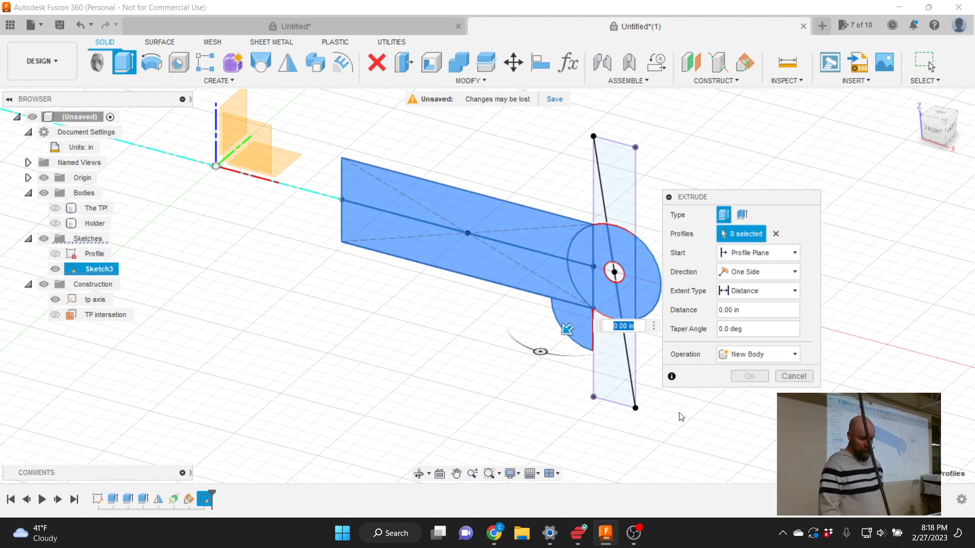
# Extrude the eight selected peg regions symmetrically from the profile plane by 0.25 in as a new body.
pyautogui.scroll(-3, 693, 447)
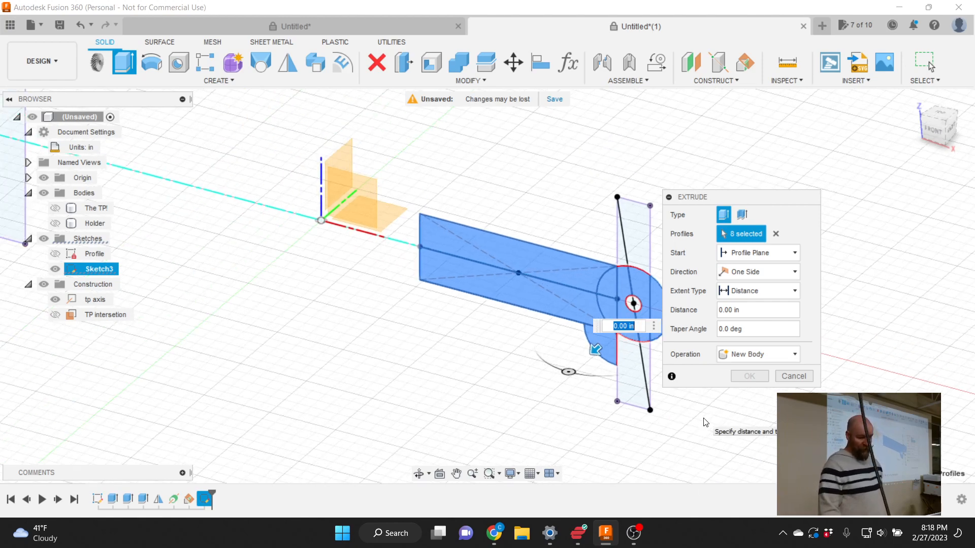
pyautogui.moveTo(709, 191); pyautogui.dragTo(769, 201)
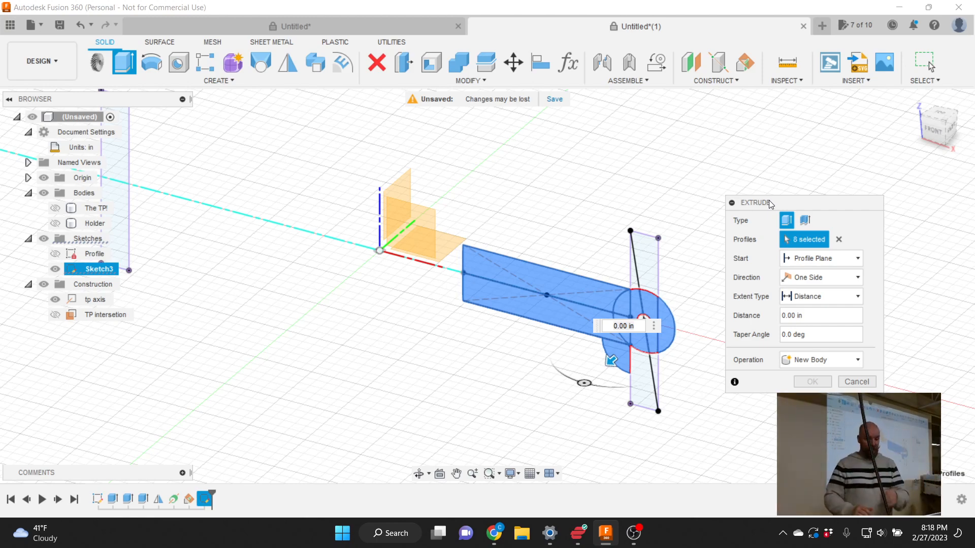
pyautogui.click(829, 260)
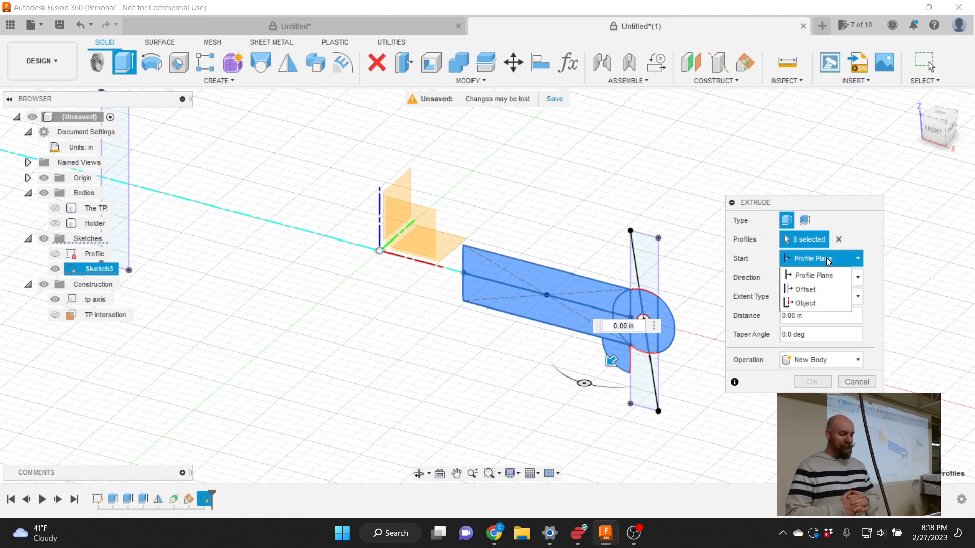
pyautogui.click(864, 227)
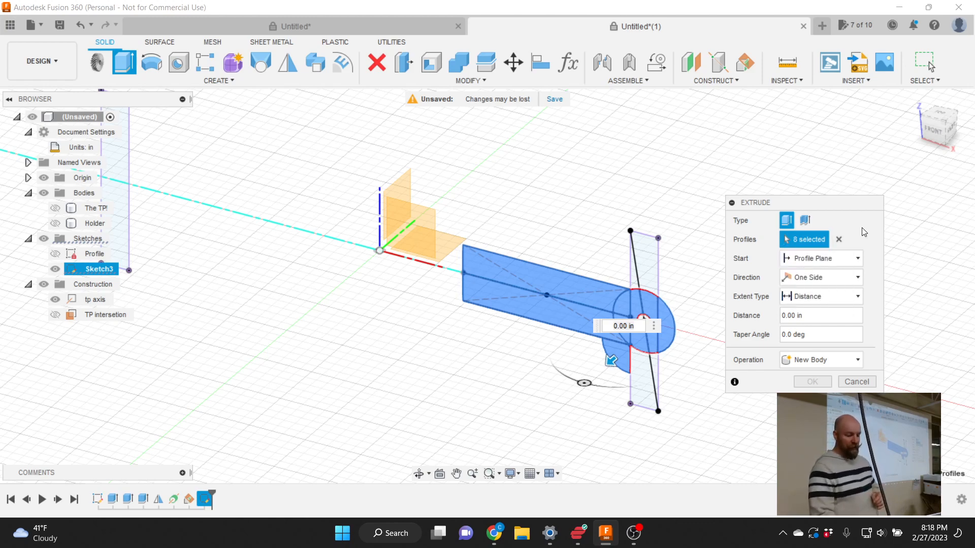
pyautogui.click(818, 279)
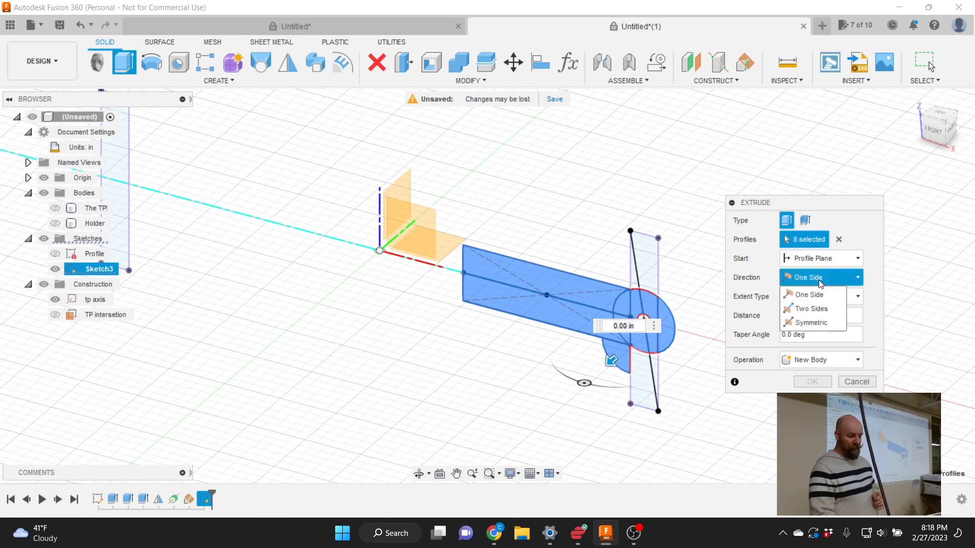
pyautogui.click(815, 322)
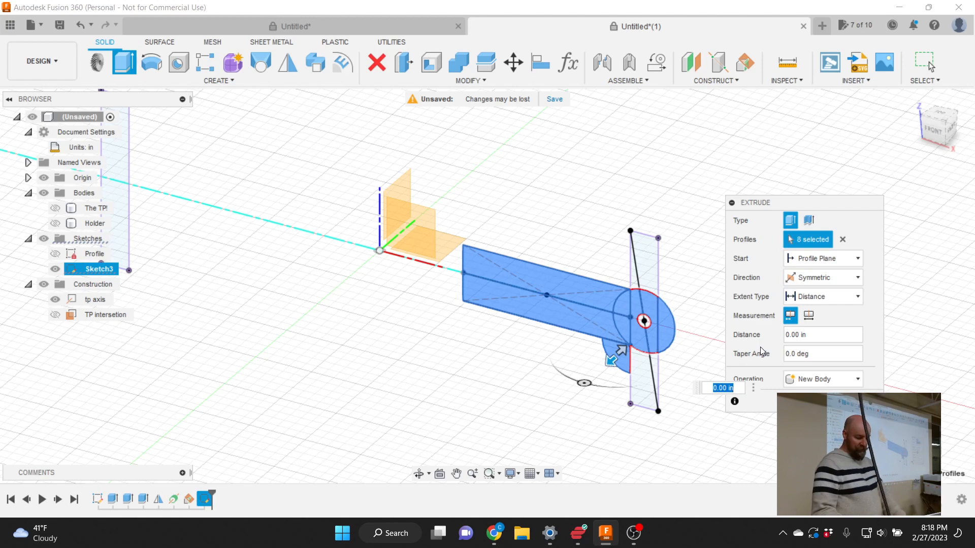
pyautogui.write('.25')
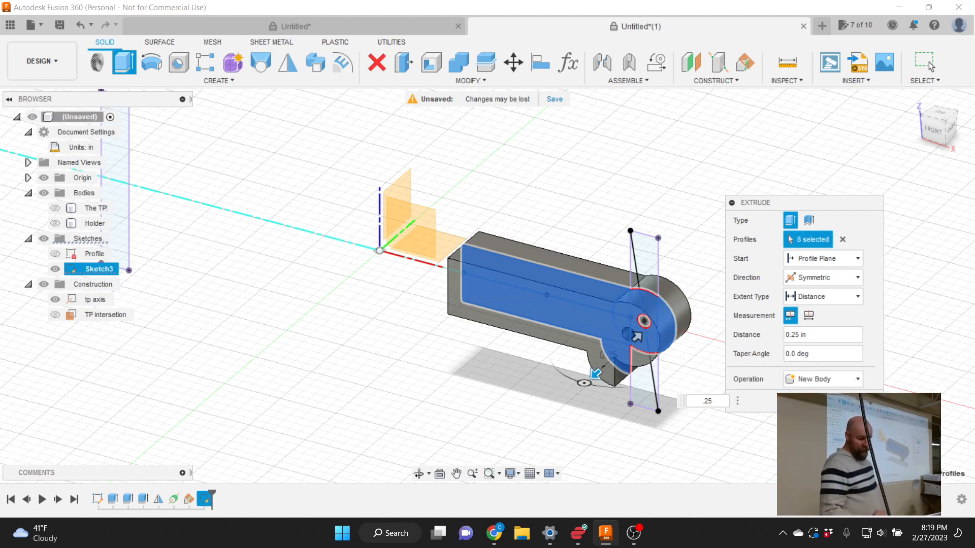
pyautogui.click(929, 64)
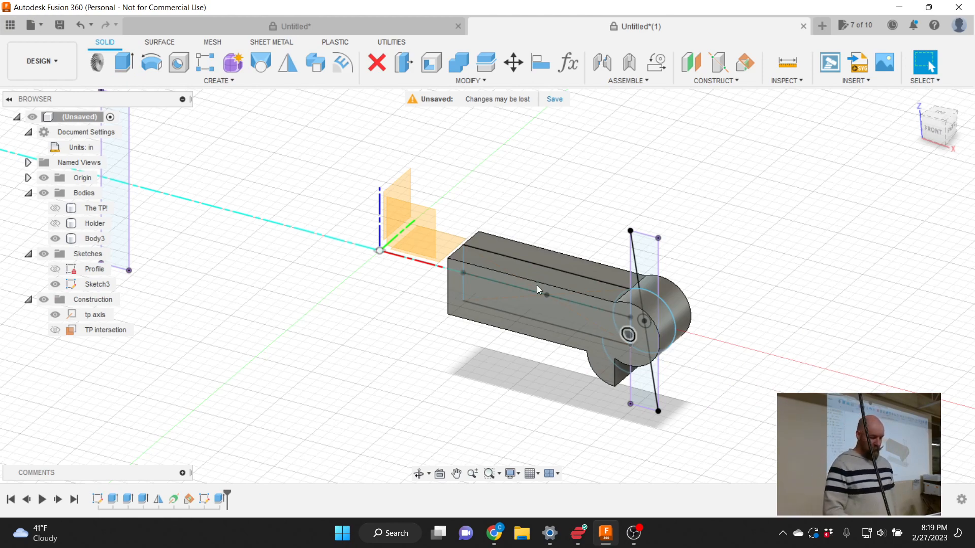
# Rename the new peg body as Flip Thing.
pyautogui.click(87, 240)
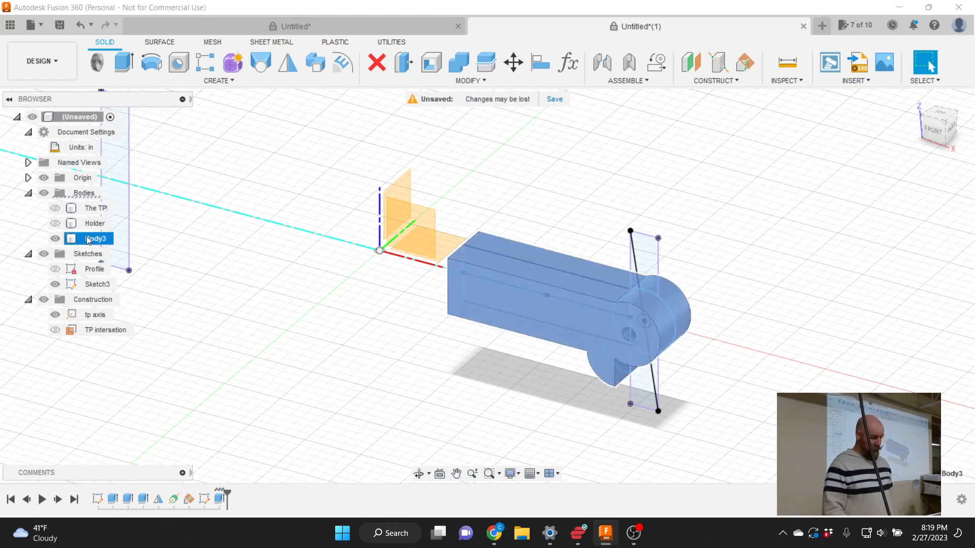
pyautogui.doubleClick(87, 239)
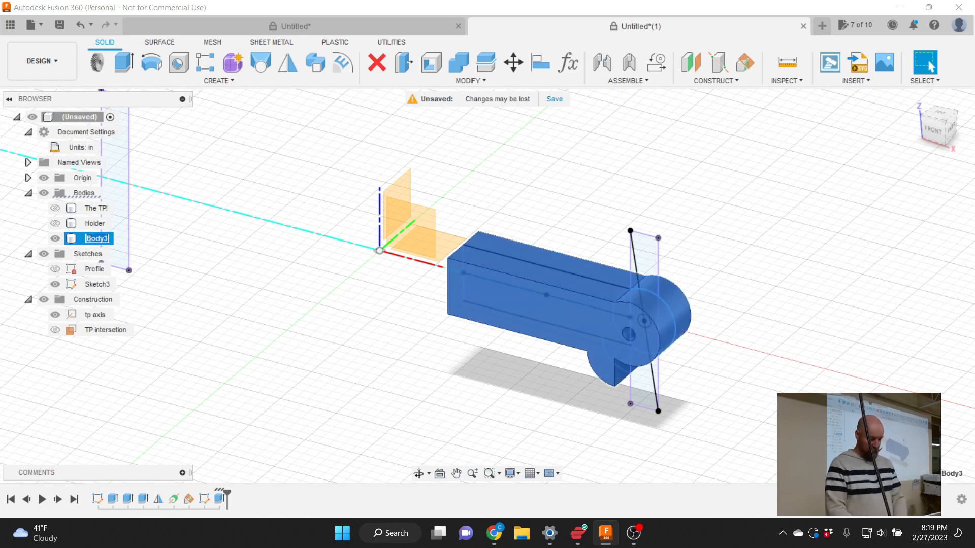
pyautogui.write('Flip')
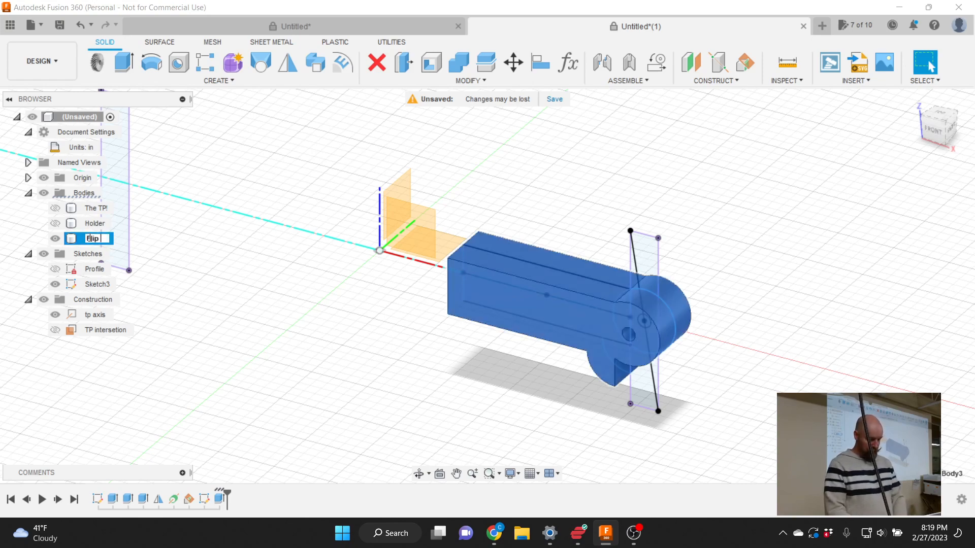
pyautogui.write(' Thing')
pyautogui.press('Return')
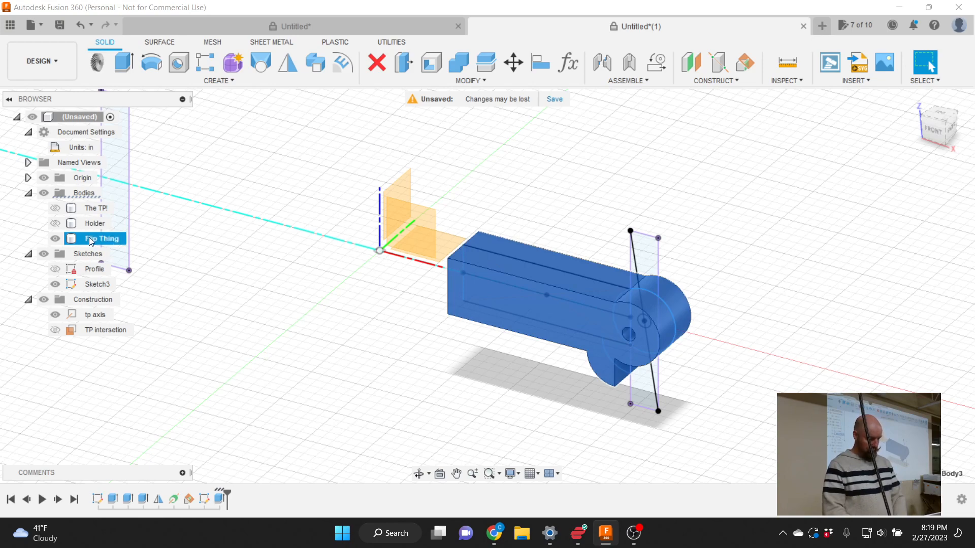
pyautogui.click(212, 263)
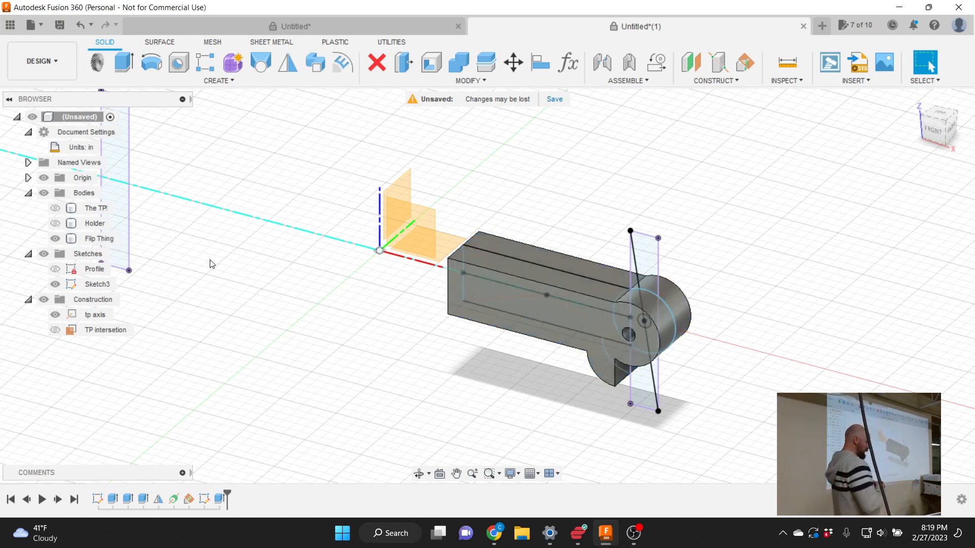
# Show the Holder body and hide the Flip Thing body.
pyautogui.click(55, 224)
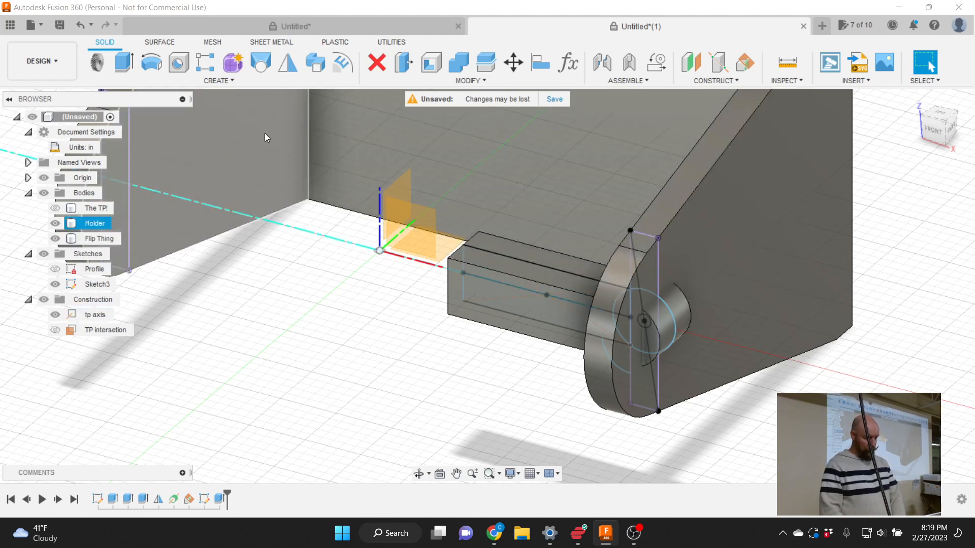
pyautogui.click(57, 240)
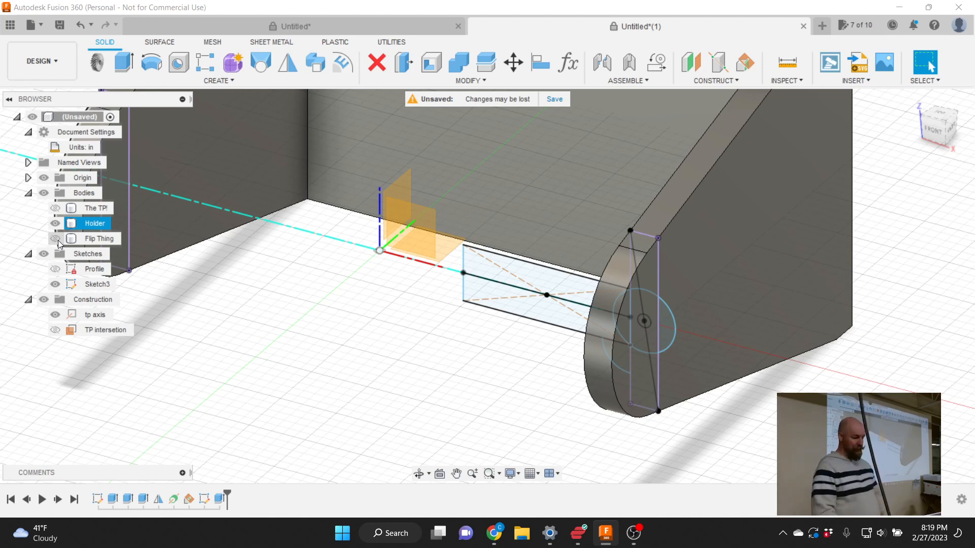
pyautogui.click(124, 63)
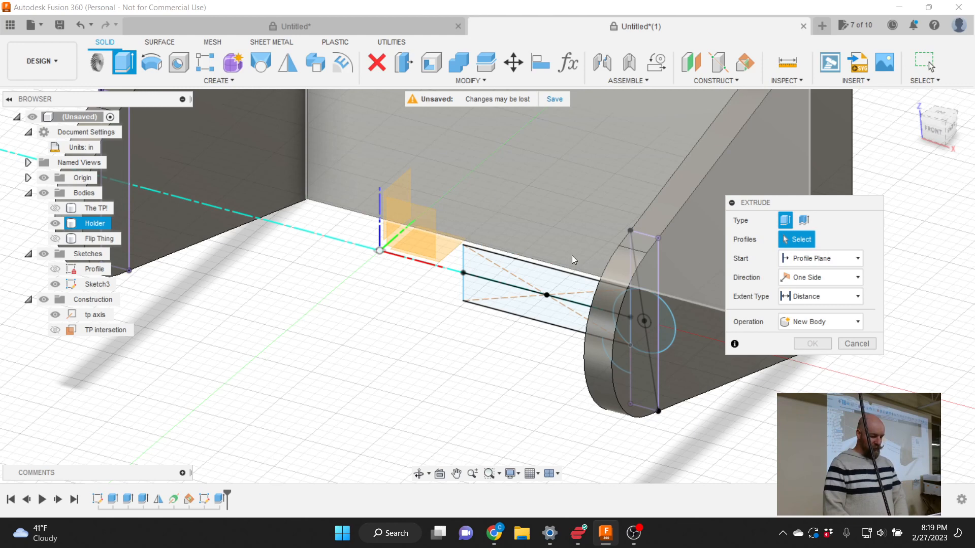
pyautogui.click(666, 327)
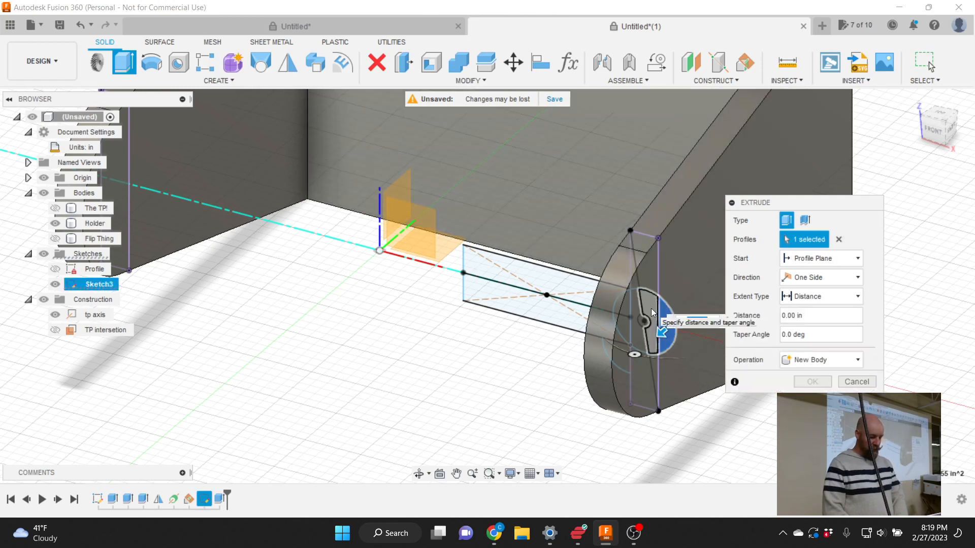
pyautogui.click(651, 309)
pyautogui.click(635, 311)
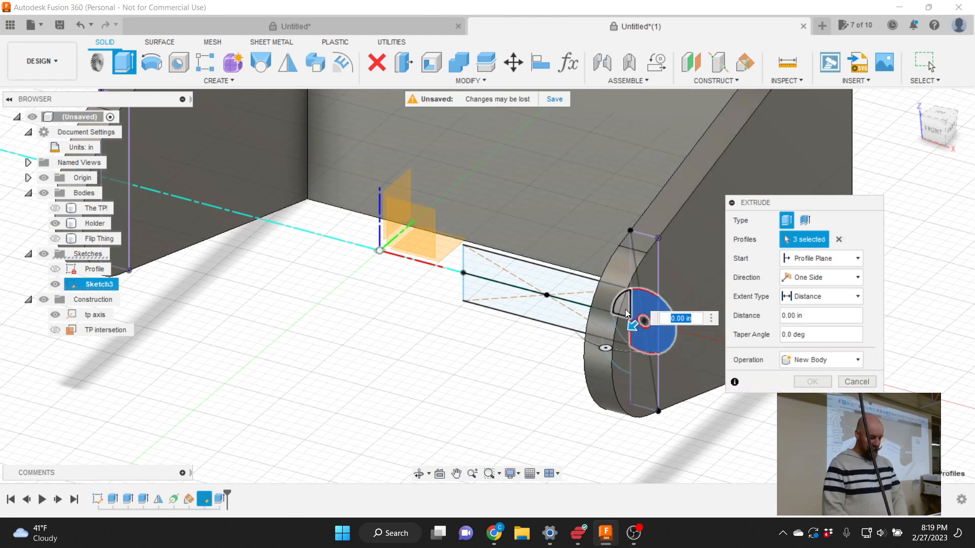
pyautogui.click(625, 309)
pyautogui.click(624, 328)
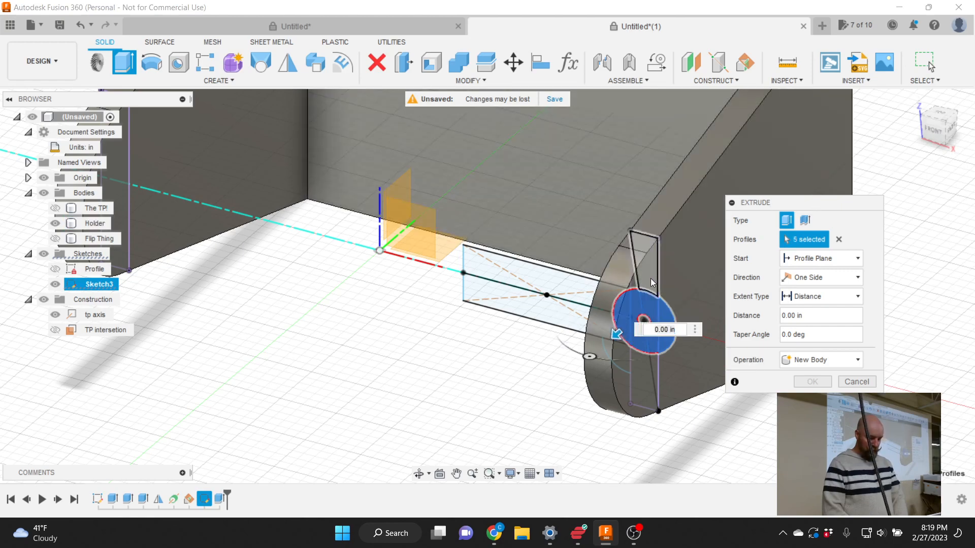
pyautogui.click(651, 279)
pyautogui.moveTo(941, 127)
pyautogui.mouseDown()
pyautogui.moveTo(965, 135)
pyautogui.moveTo(966, 119)
pyautogui.mouseUp()
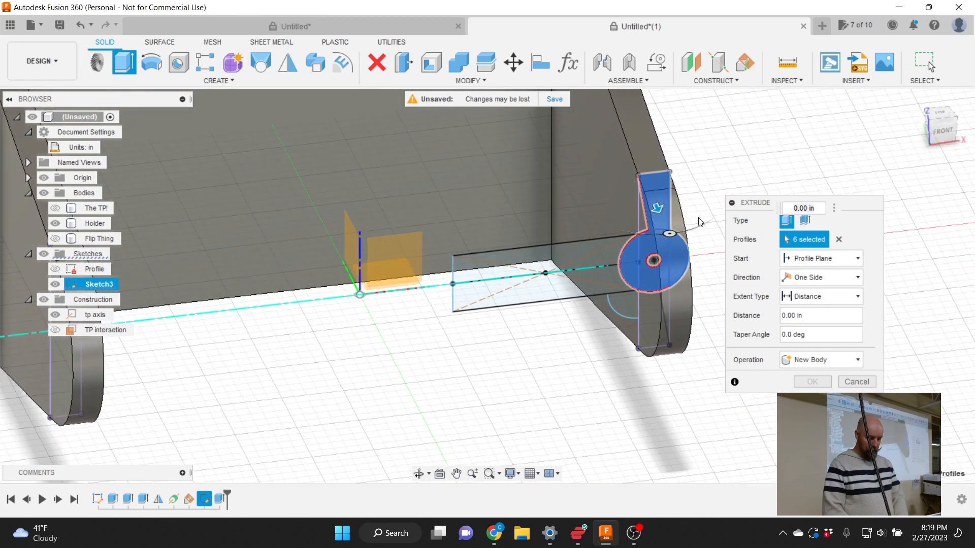
pyautogui.click(643, 228)
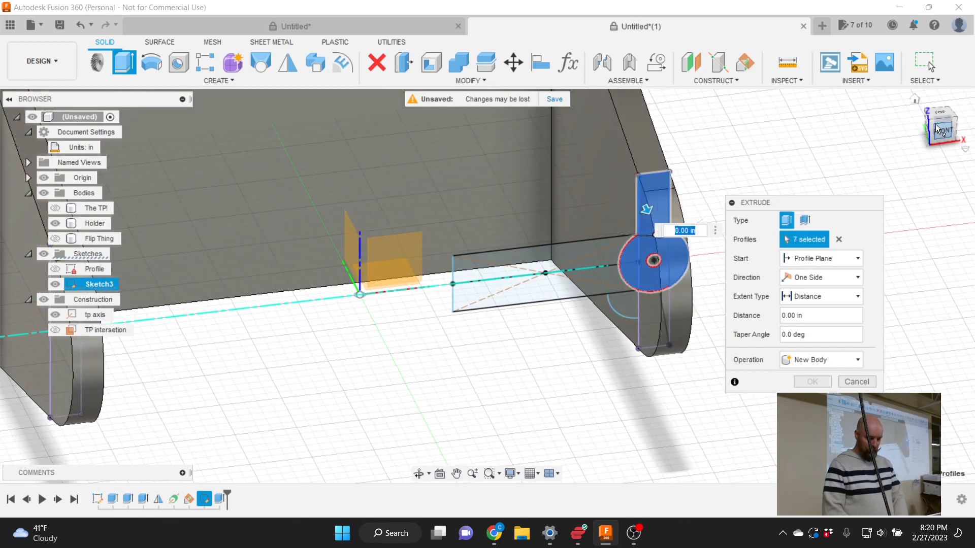
pyautogui.moveTo(956, 120); pyautogui.dragTo(924, 121)
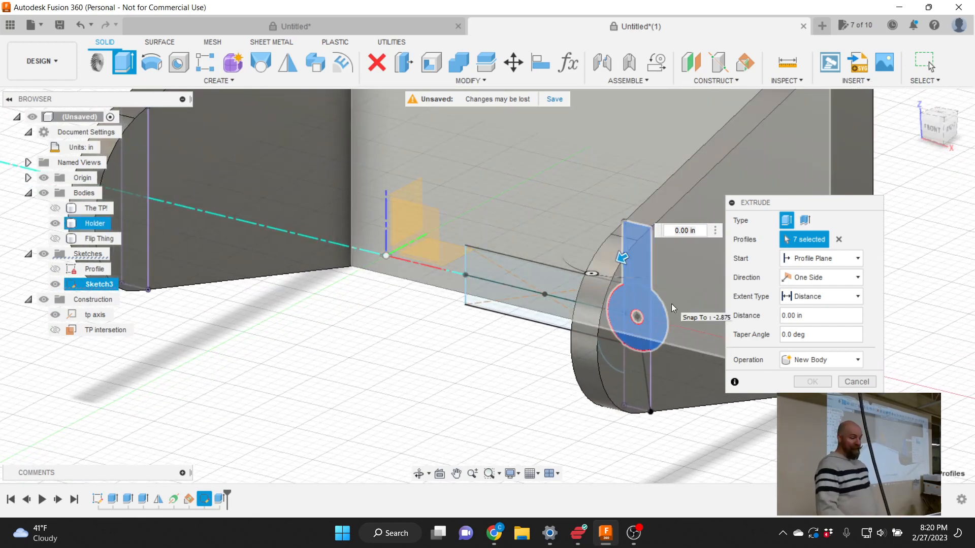
pyautogui.click(56, 239)
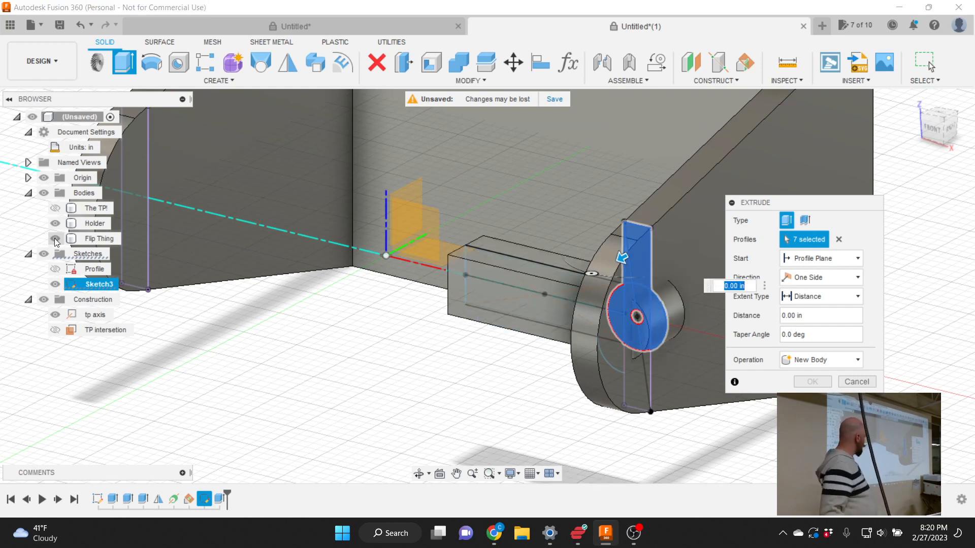
pyautogui.click(55, 239)
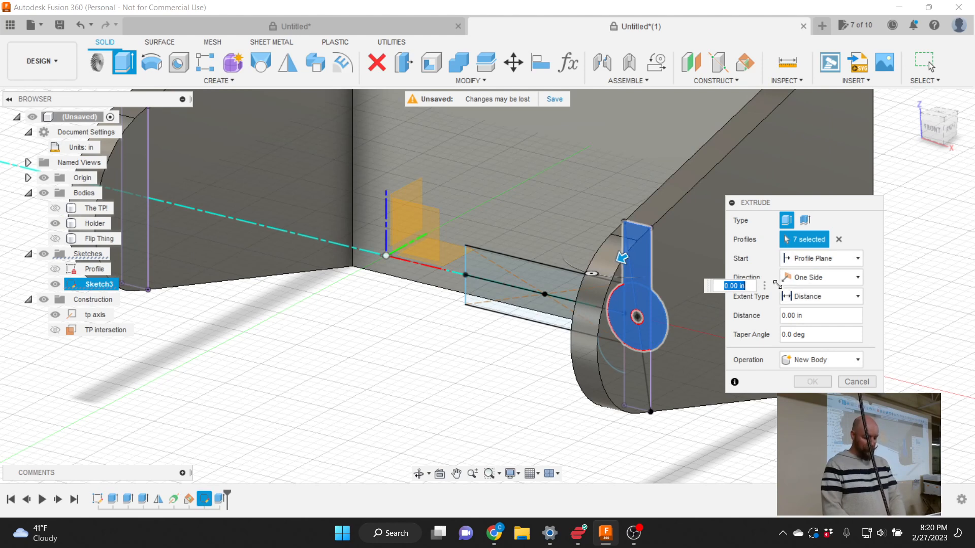
pyautogui.write('.2')
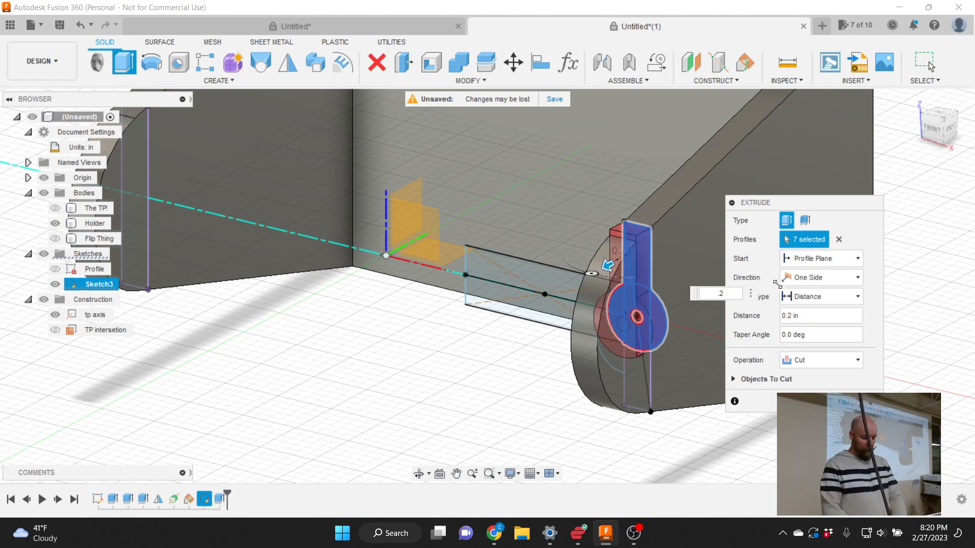
pyautogui.write('6')
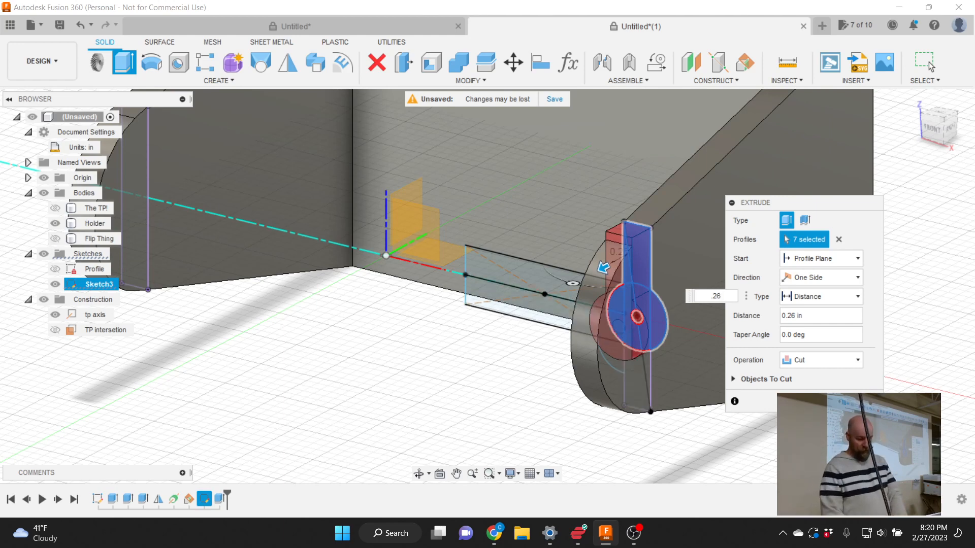
pyautogui.click(862, 401)
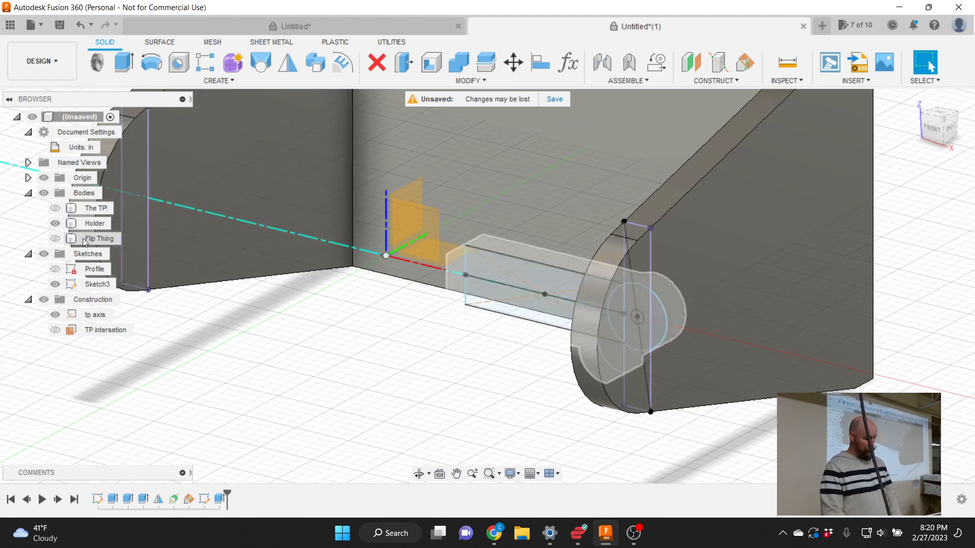
pyautogui.click(54, 238)
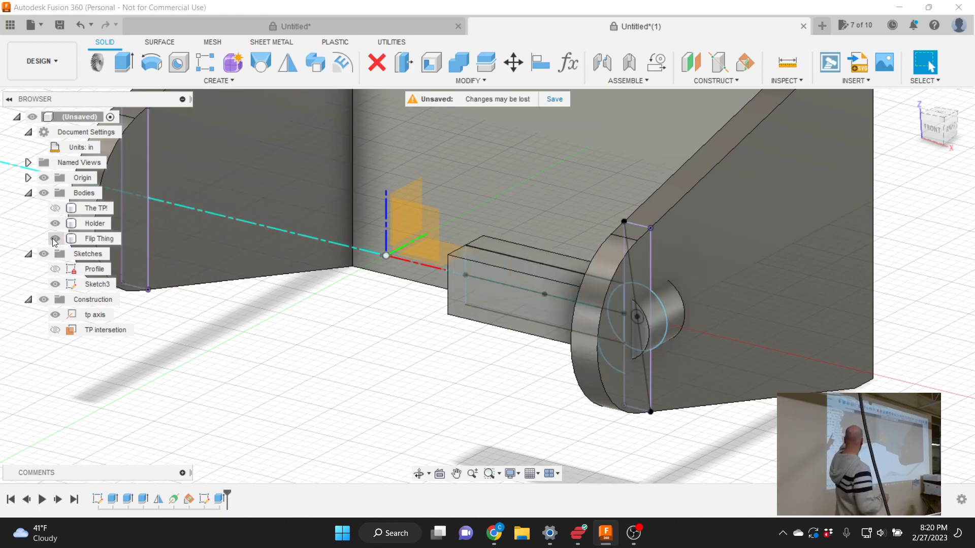
pyautogui.click(54, 239)
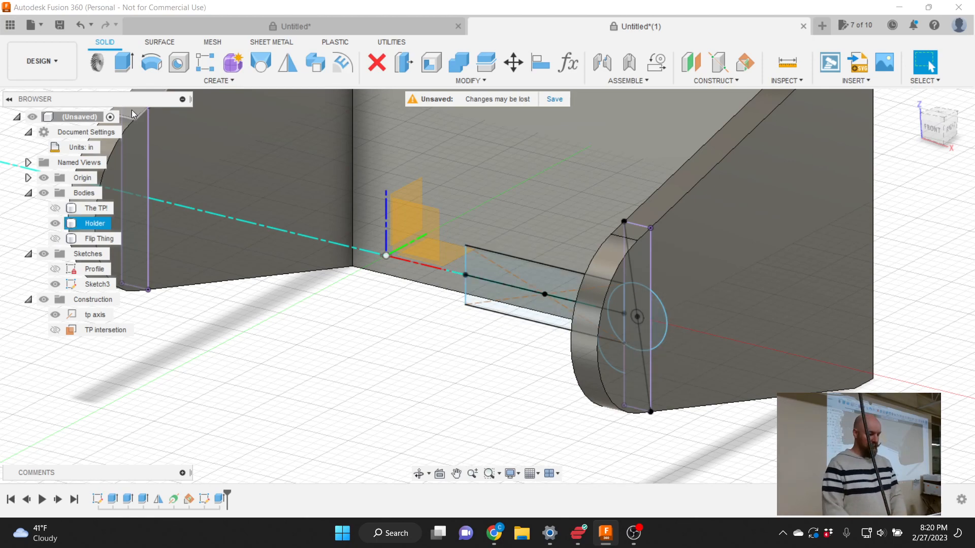
# Start an Extrude on seven Sketch3 regions forming the large circle and the rectangle above it, leaving out the small centre circle.
pyautogui.click(127, 61)
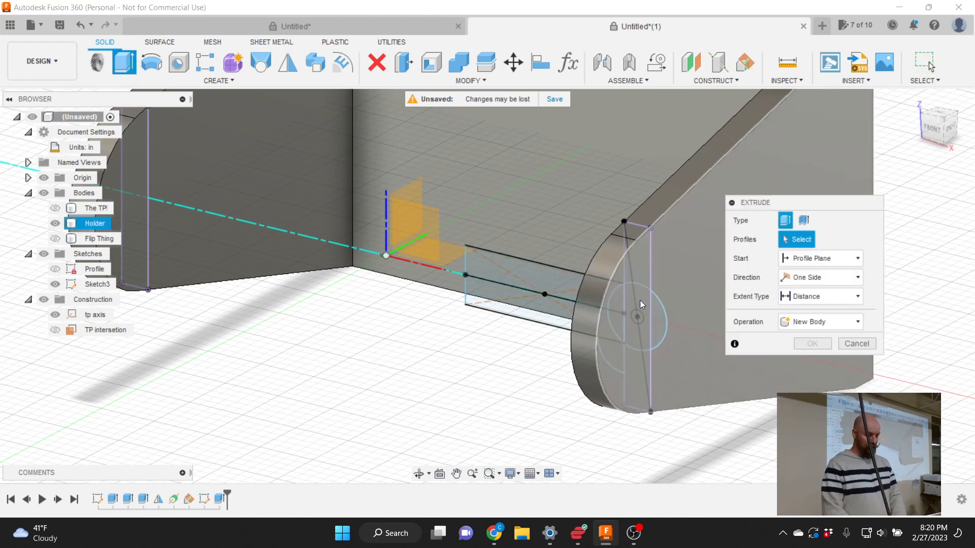
pyautogui.click(655, 311)
pyautogui.click(645, 300)
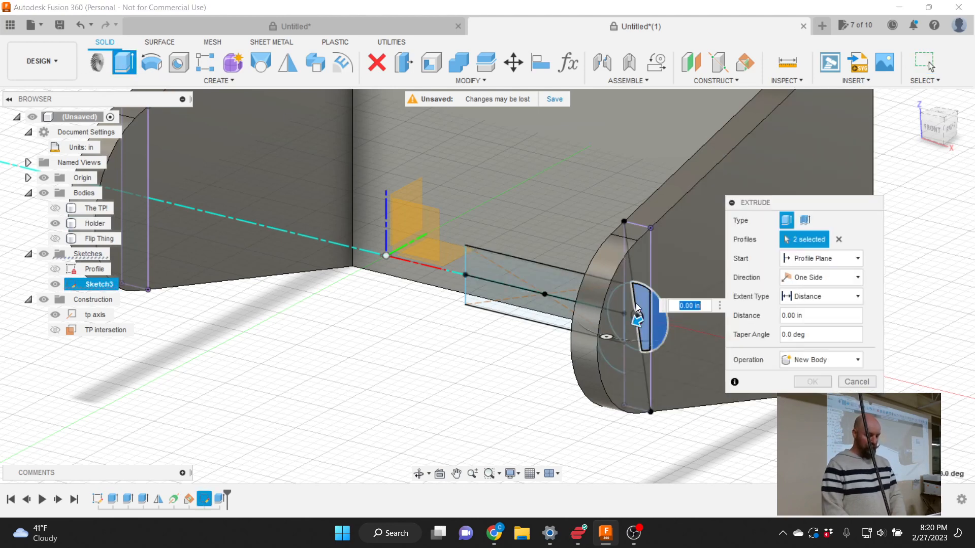
pyautogui.click(632, 304)
pyautogui.click(620, 303)
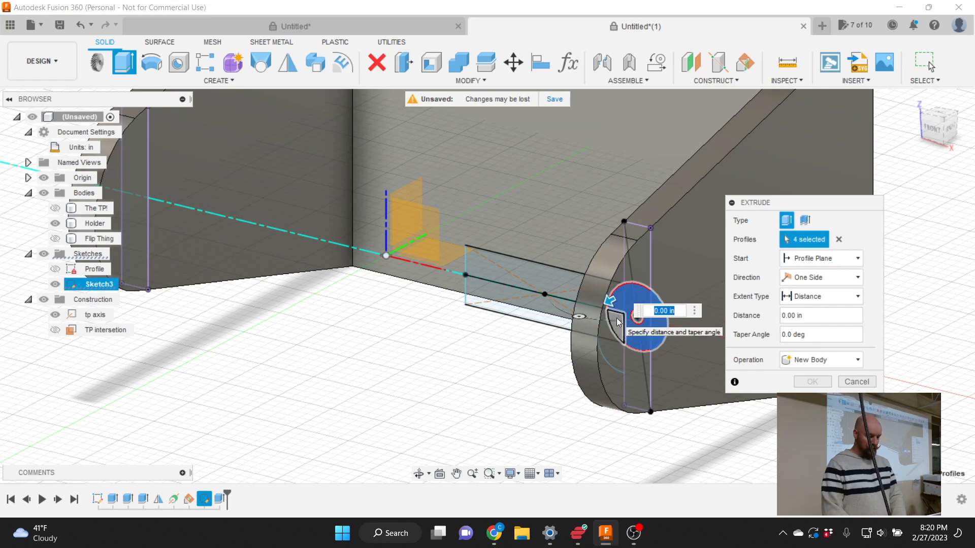
pyautogui.click(616, 318)
pyautogui.click(640, 278)
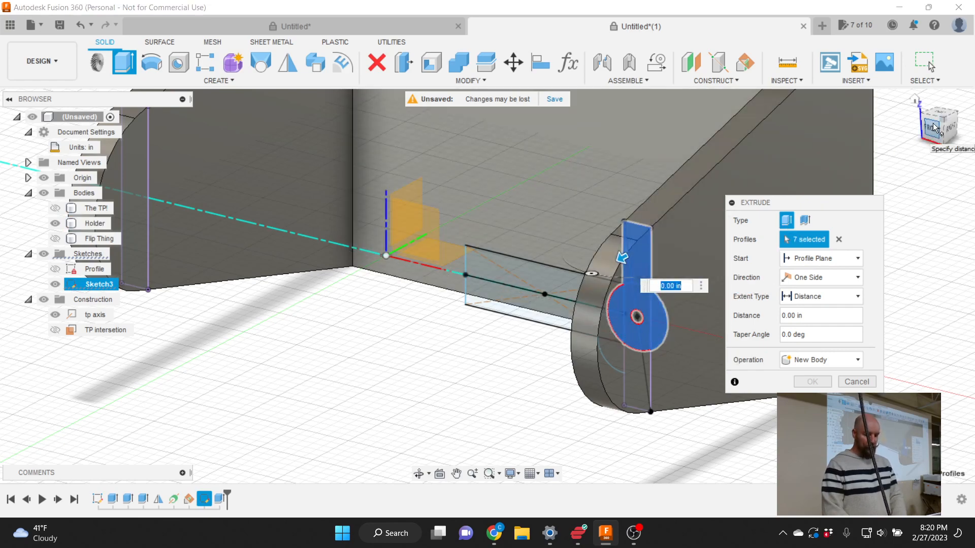
pyautogui.moveTo(937, 131)
pyautogui.mouseDown()
pyautogui.moveTo(966, 138)
pyautogui.moveTo(938, 132)
pyautogui.mouseUp()
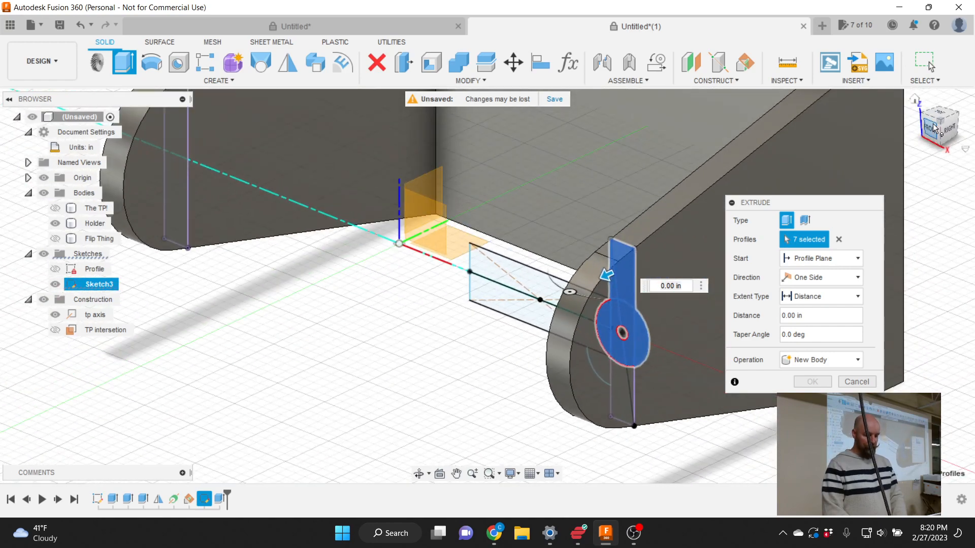
# Cut the slot through the Holder's arm symmetrically by 0.26 in, adding both halves of the small centre circle to the profiles.
pyautogui.click(814, 276)
pyautogui.click(812, 322)
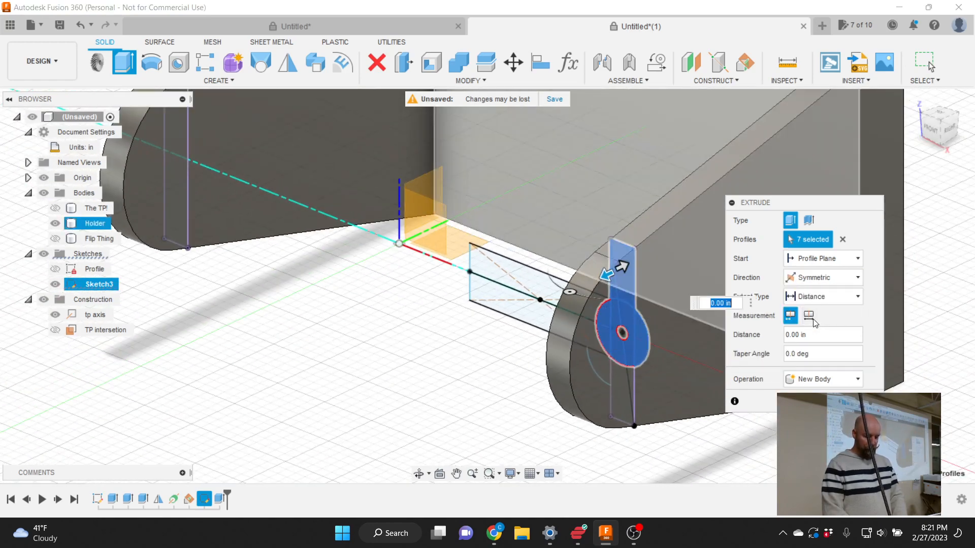
pyautogui.click(796, 337)
pyautogui.hotkey('ctrl', 'a')
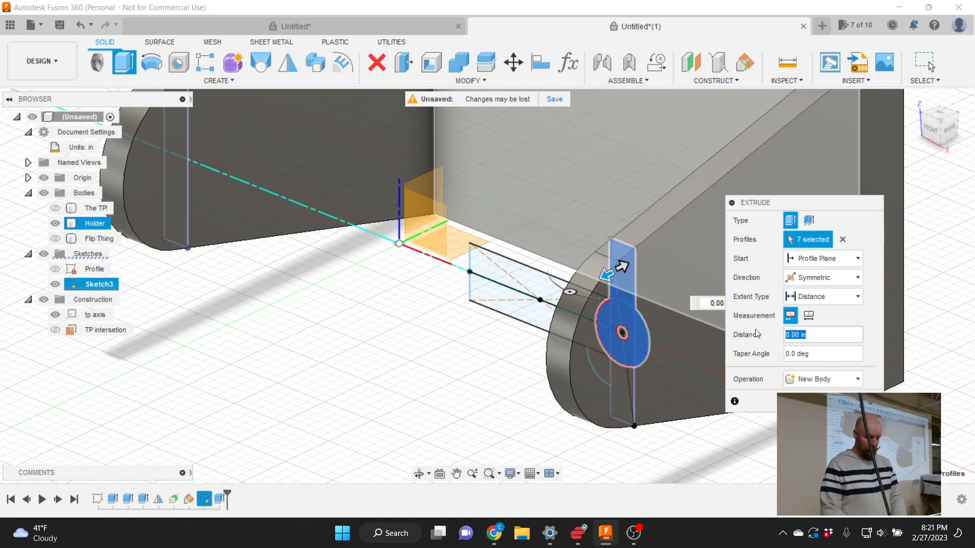
pyautogui.write('.26')
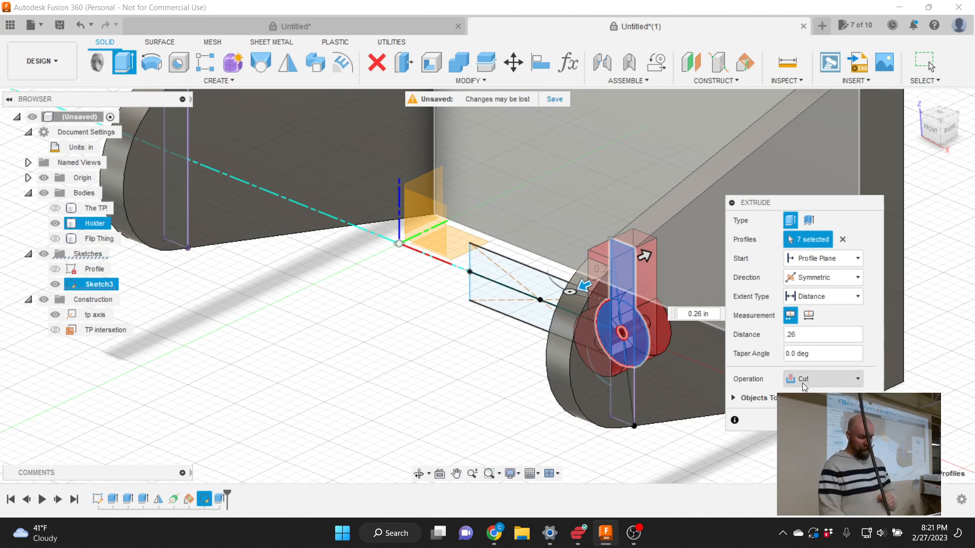
pyautogui.click(624, 336)
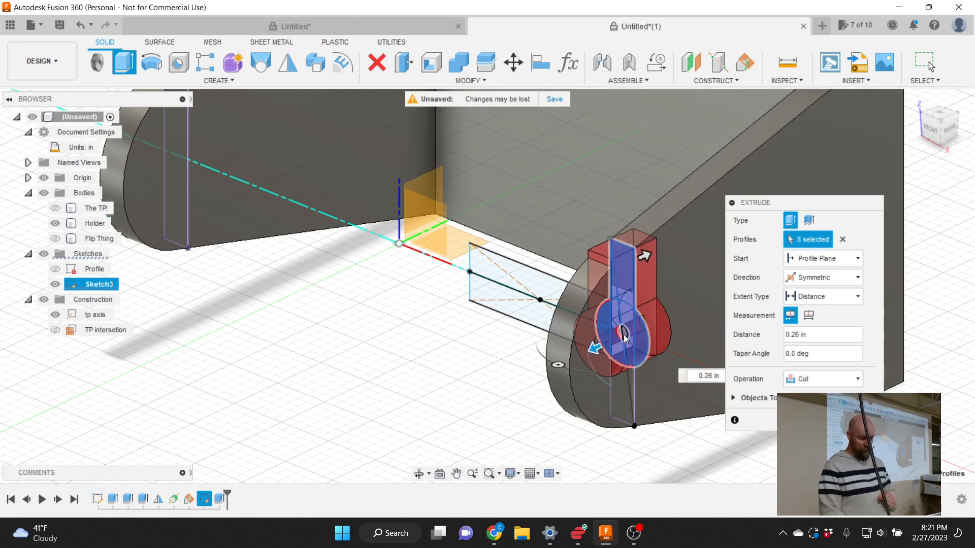
pyautogui.click(618, 334)
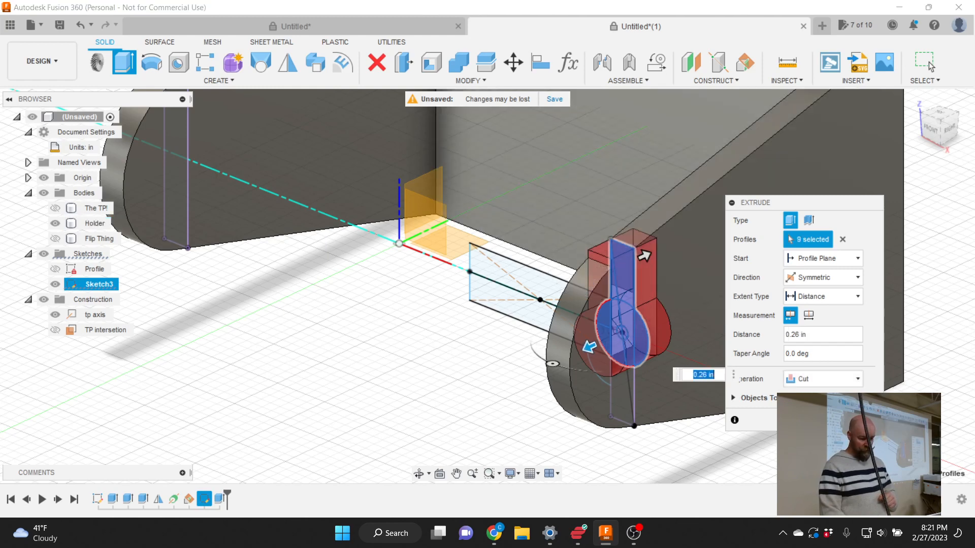
pyautogui.press('Return')
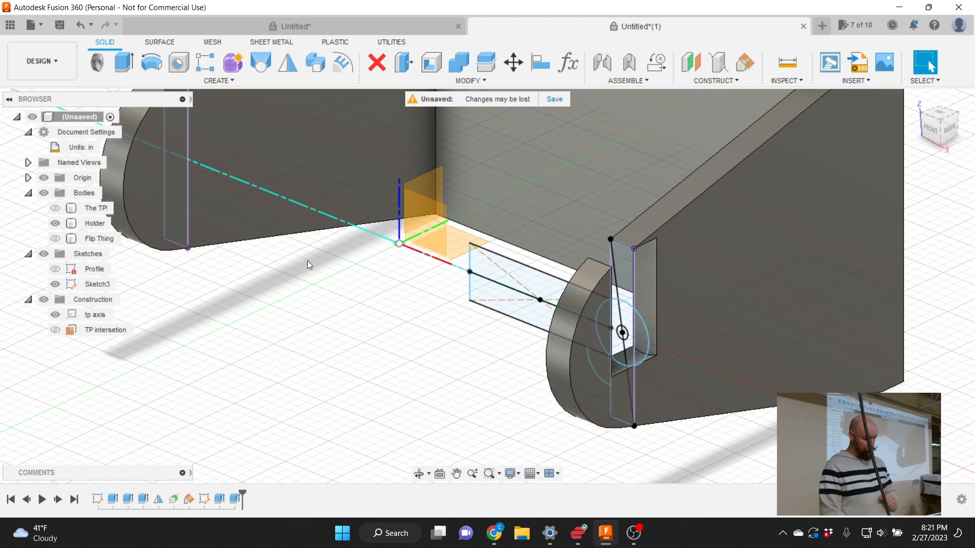
# Show the Flip Thing body and hide Sketch3.
pyautogui.click(55, 239)
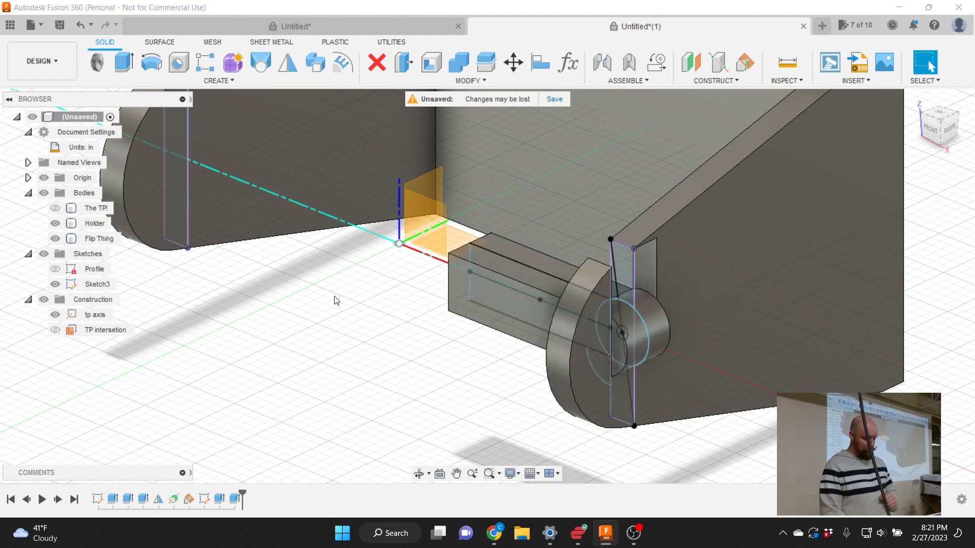
pyautogui.click(55, 284)
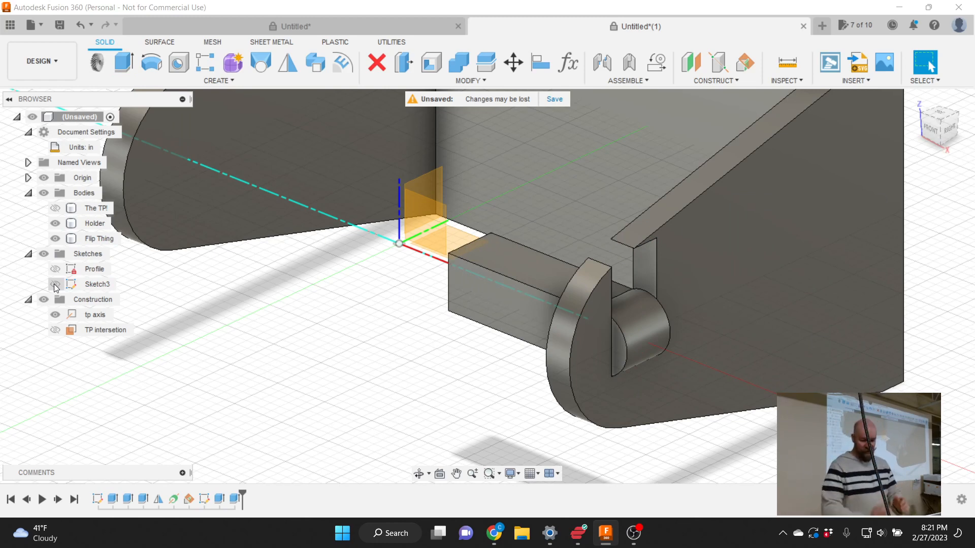
pyautogui.click(632, 339)
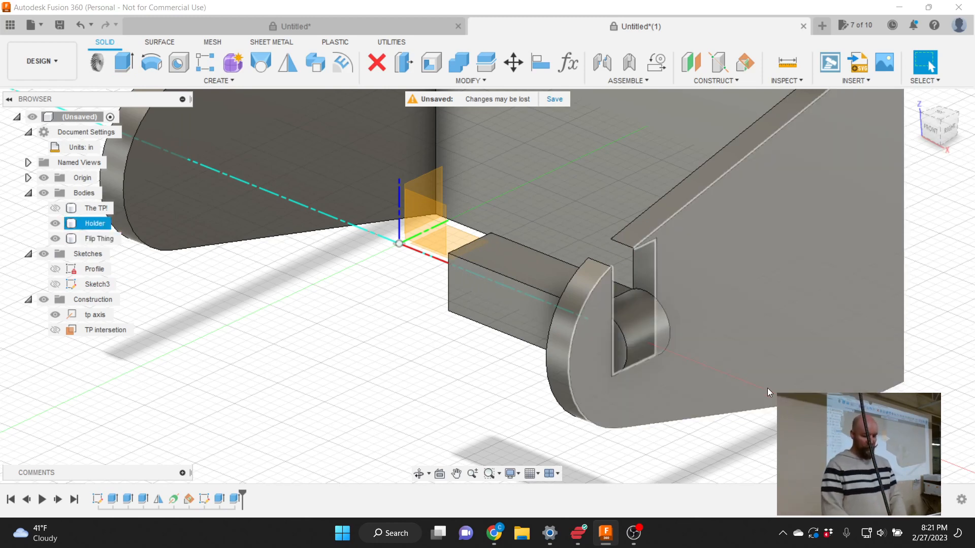
pyautogui.scroll(-3, 767, 388)
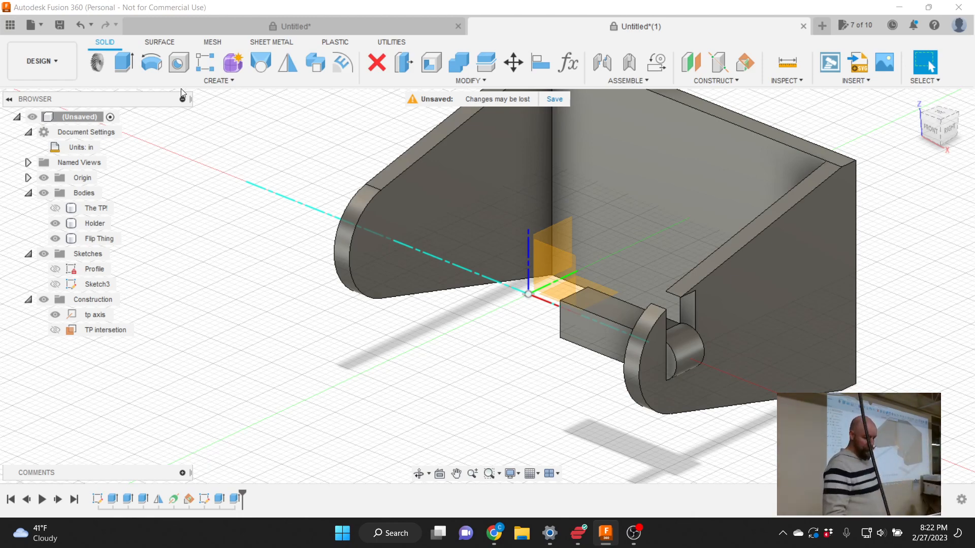
# Try mirroring the peg extrusion and slot cut features across the vertical origin plane between the arms, and delete that mirror.
pyautogui.click(289, 63)
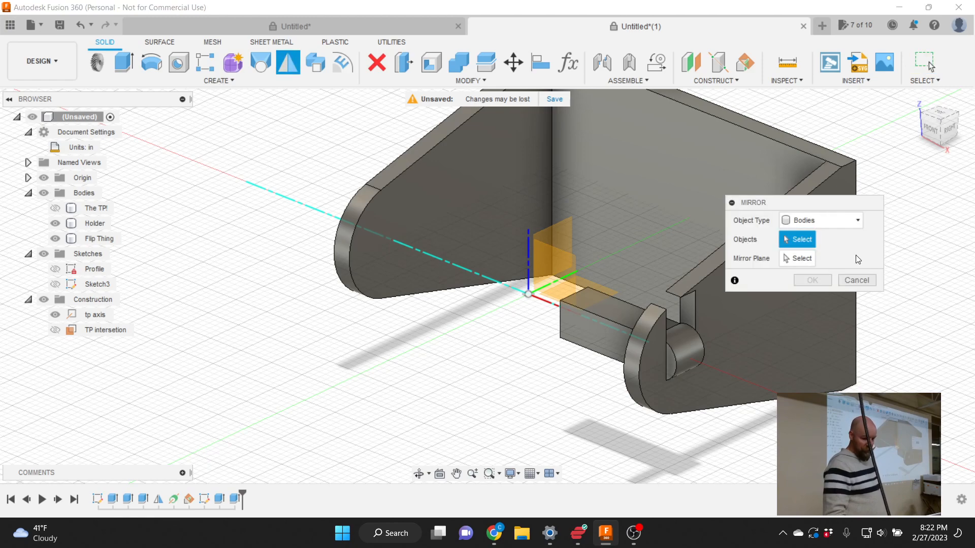
pyautogui.click(846, 221)
pyautogui.click(809, 266)
pyautogui.click(219, 499)
pyautogui.click(234, 499)
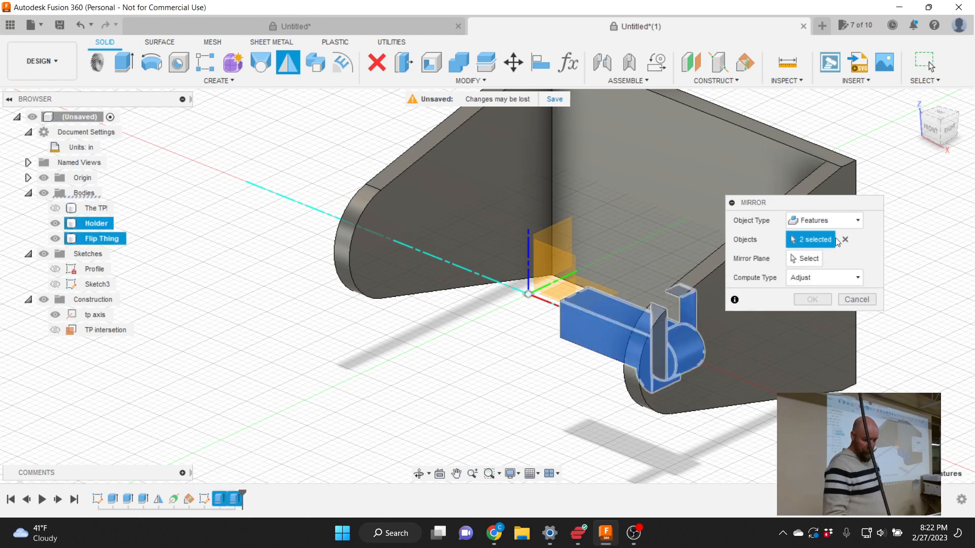
pyautogui.click(805, 260)
pyautogui.click(559, 238)
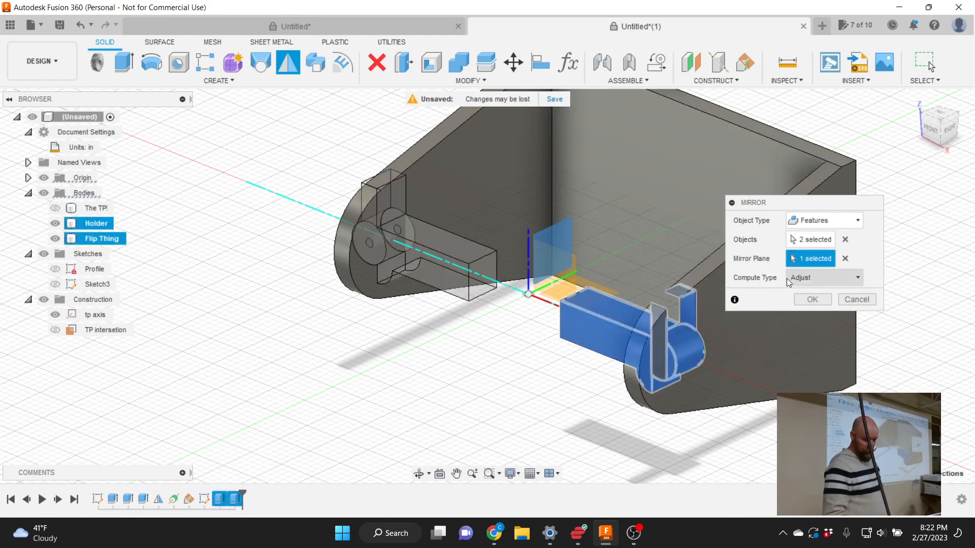
pyautogui.click(811, 299)
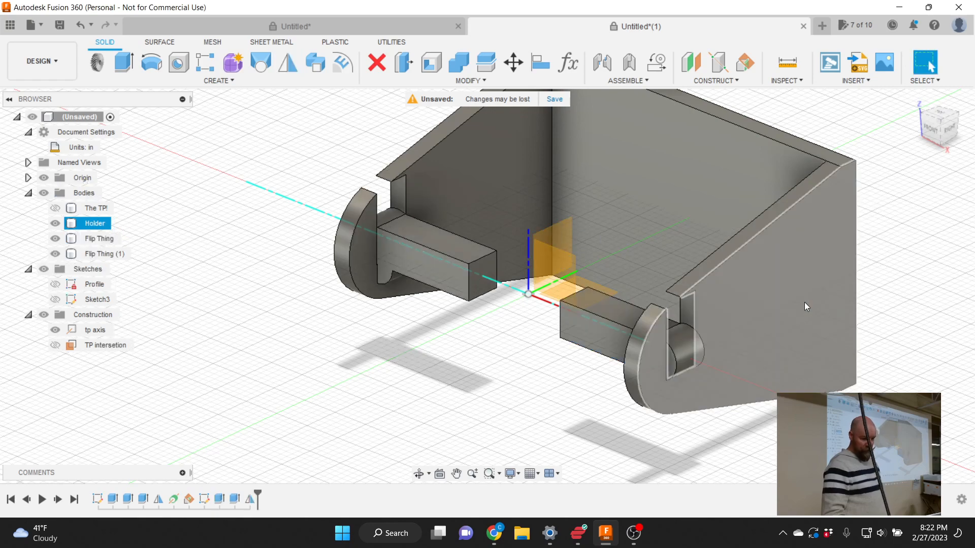
pyautogui.rightClick(251, 502)
pyautogui.click(275, 404)
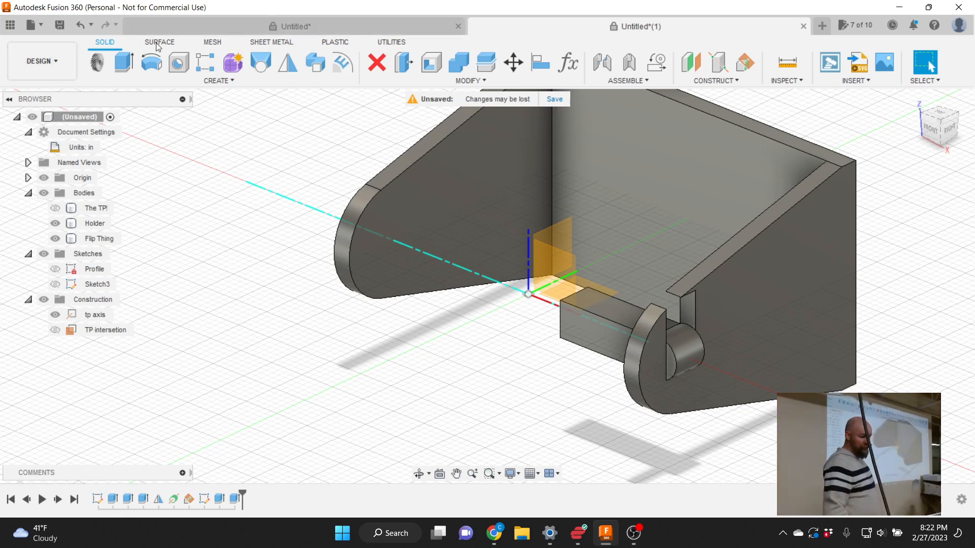
# Mirror the slot cut and peg extrusion as features across the vertical origin plane midway between the Holder's arms.
pyautogui.click(218, 82)
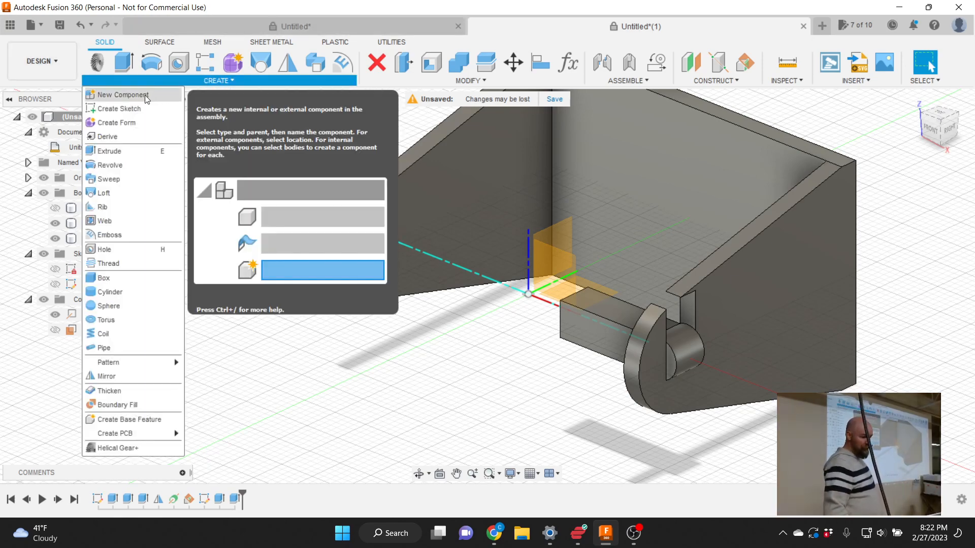
pyautogui.click(118, 376)
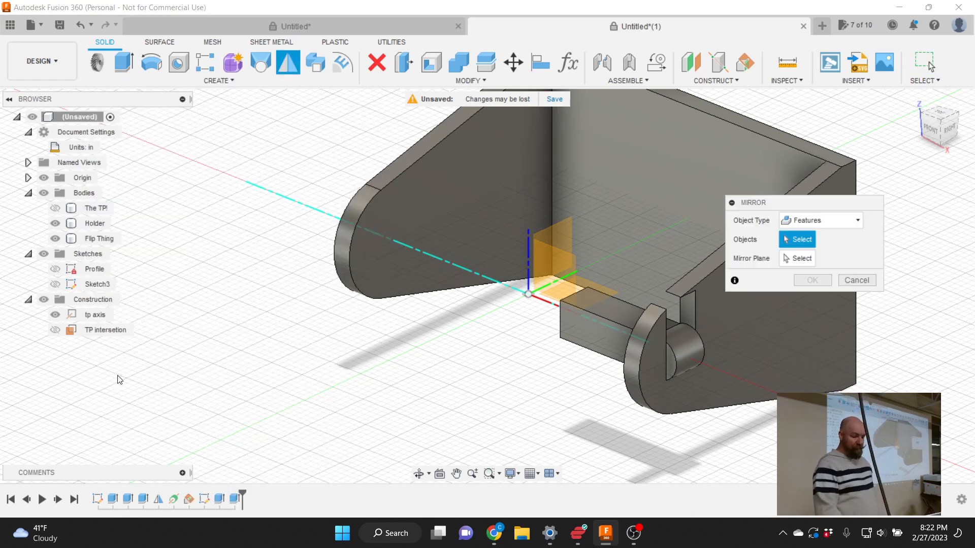
pyautogui.click(832, 225)
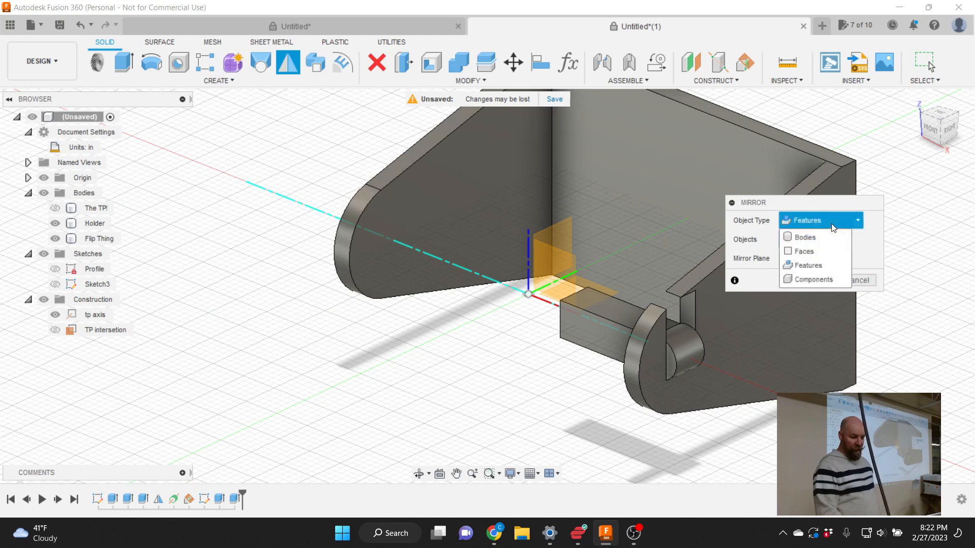
pyautogui.click(803, 237)
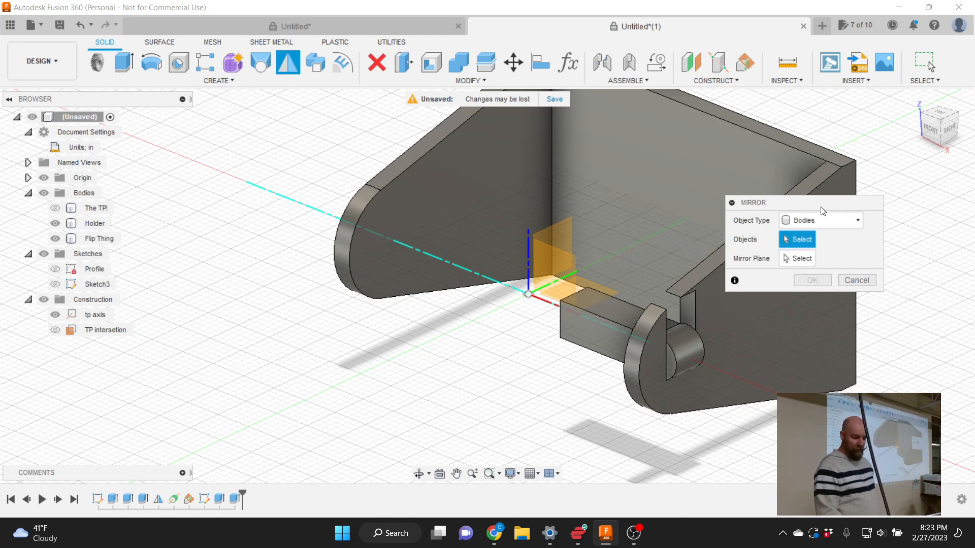
pyautogui.moveTo(822, 211); pyautogui.dragTo(286, 227)
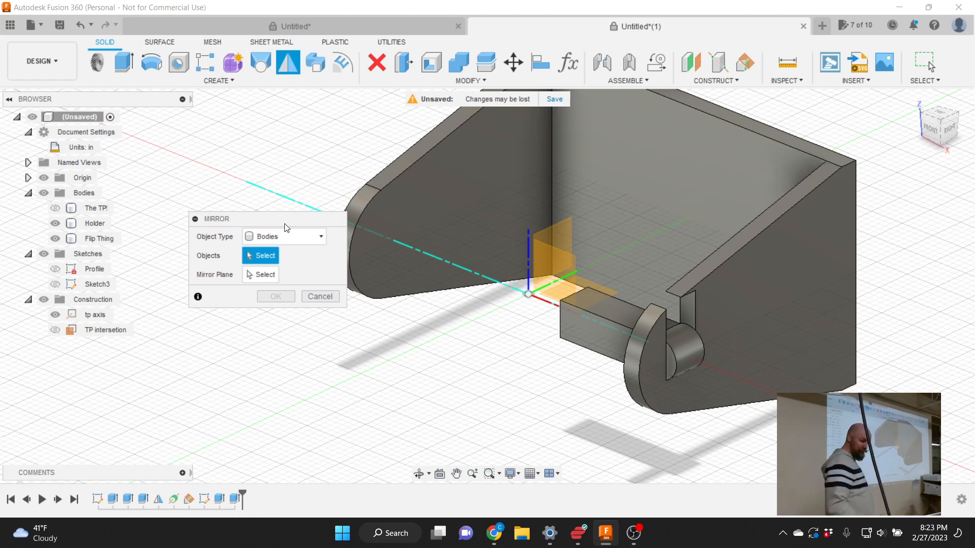
pyautogui.click(285, 238)
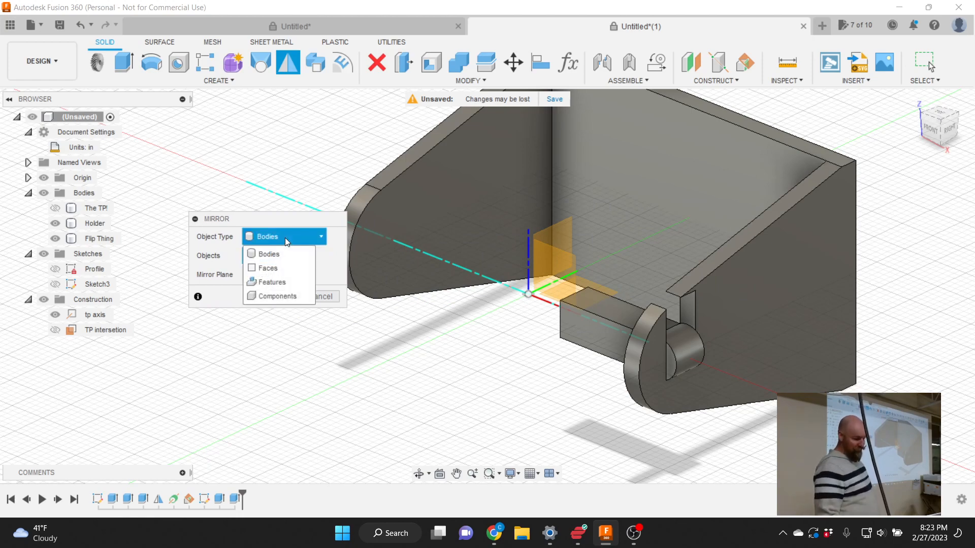
pyautogui.click(280, 283)
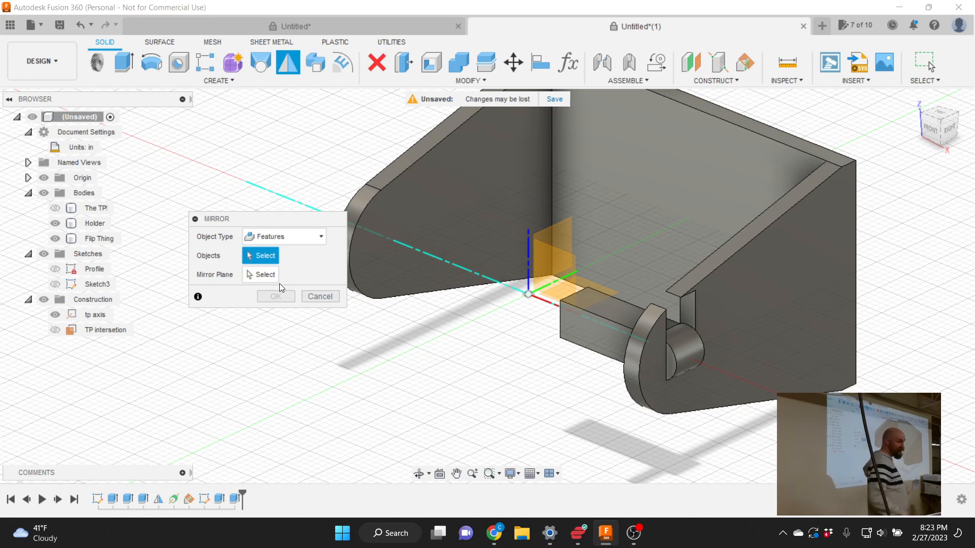
pyautogui.click(237, 502)
pyautogui.click(219, 500)
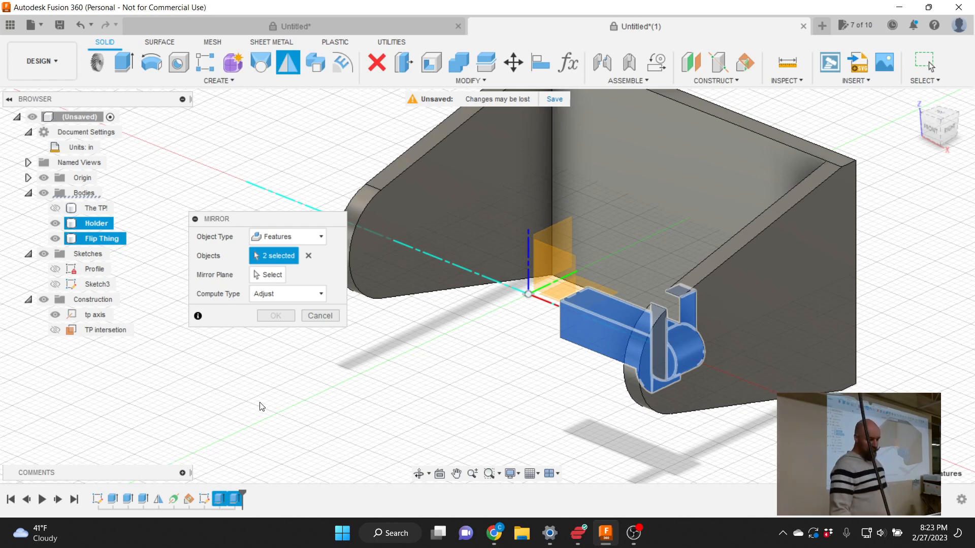
pyautogui.click(268, 275)
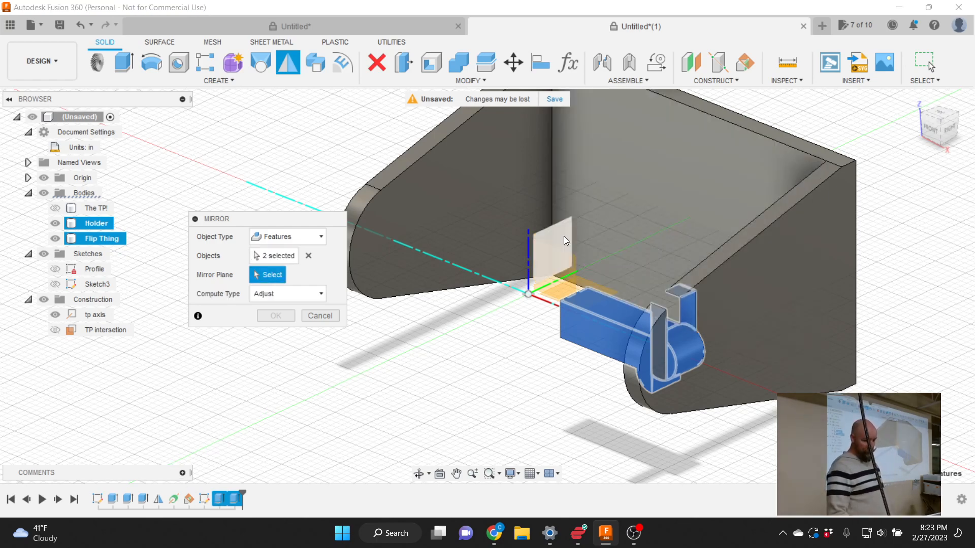
pyautogui.click(562, 237)
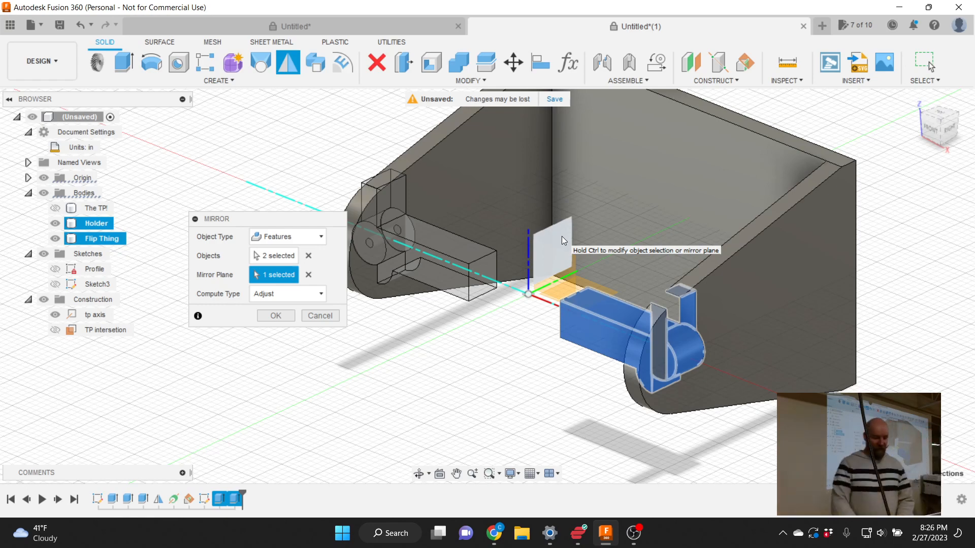
pyautogui.click(289, 314)
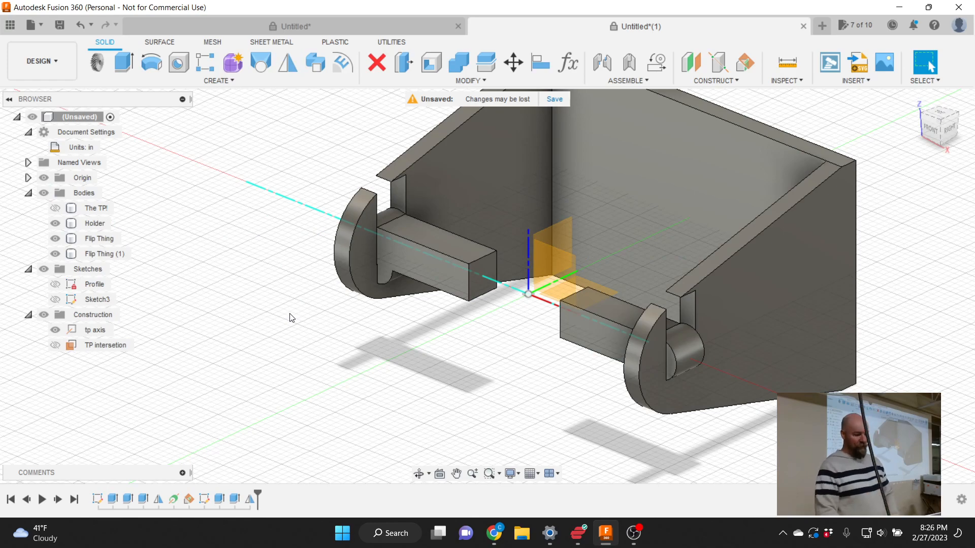
# Open both arm slots upward by extruding the undersides of the material above them as a -0.50 in cut.
pyautogui.moveTo(947, 133); pyautogui.dragTo(898, 86)
pyautogui.scroll(3, 573, 192)
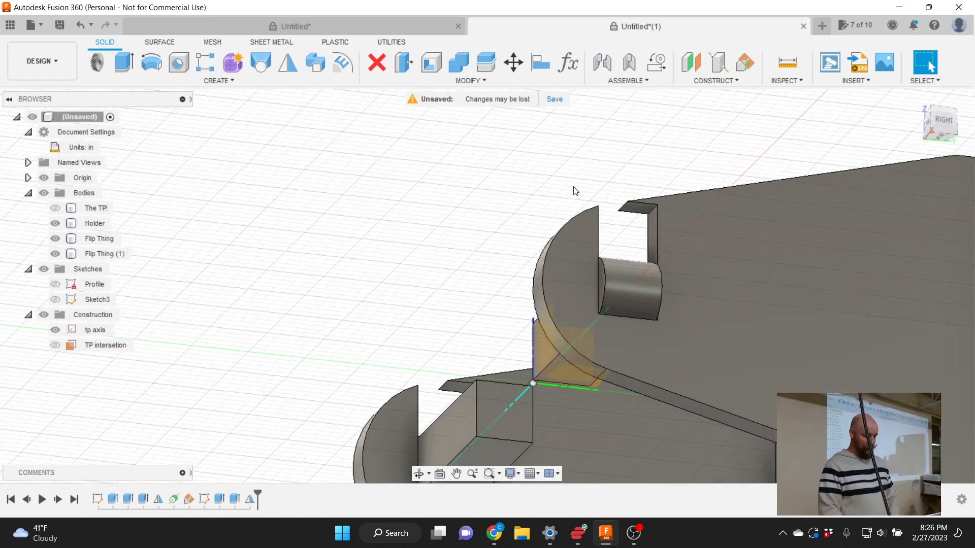
pyautogui.click(116, 66)
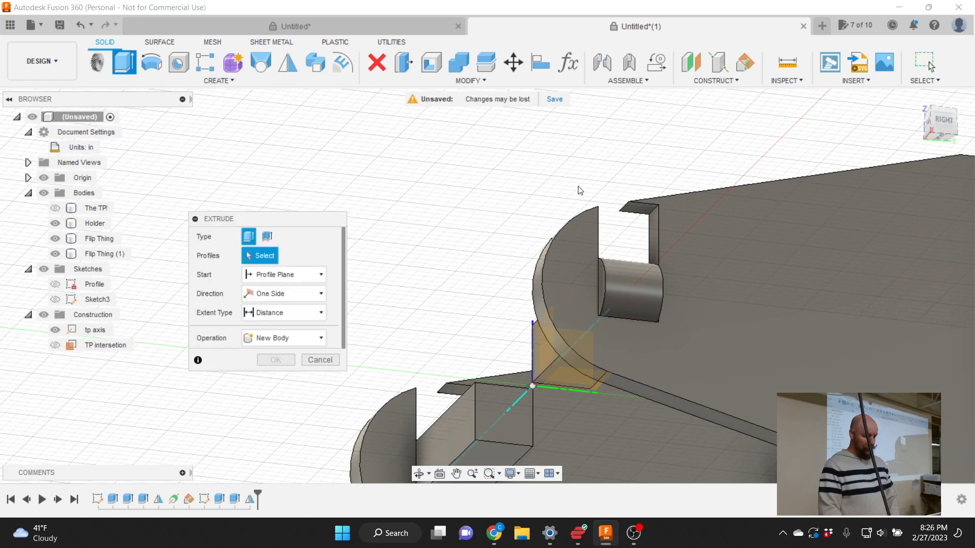
pyautogui.click(639, 208)
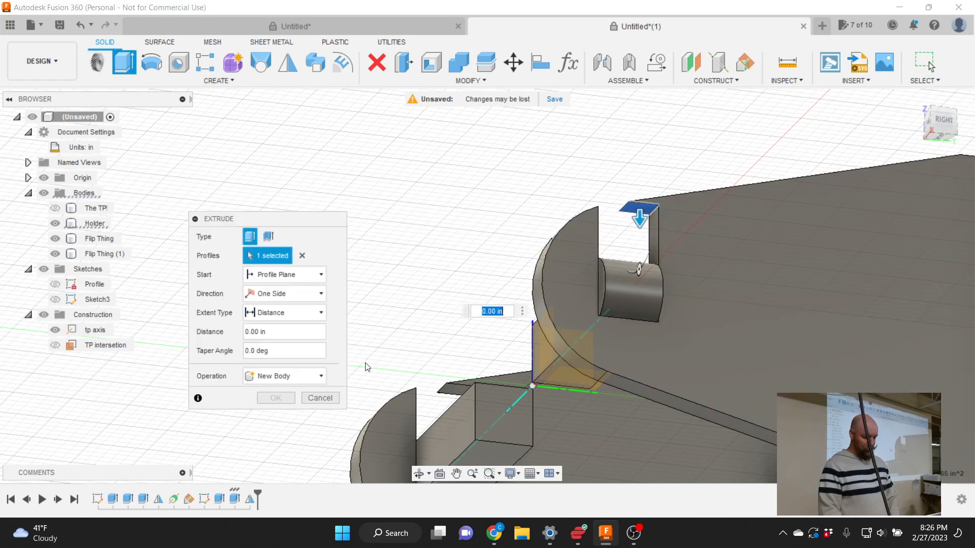
pyautogui.click(452, 389)
pyautogui.moveTo(458, 399); pyautogui.dragTo(457, 307)
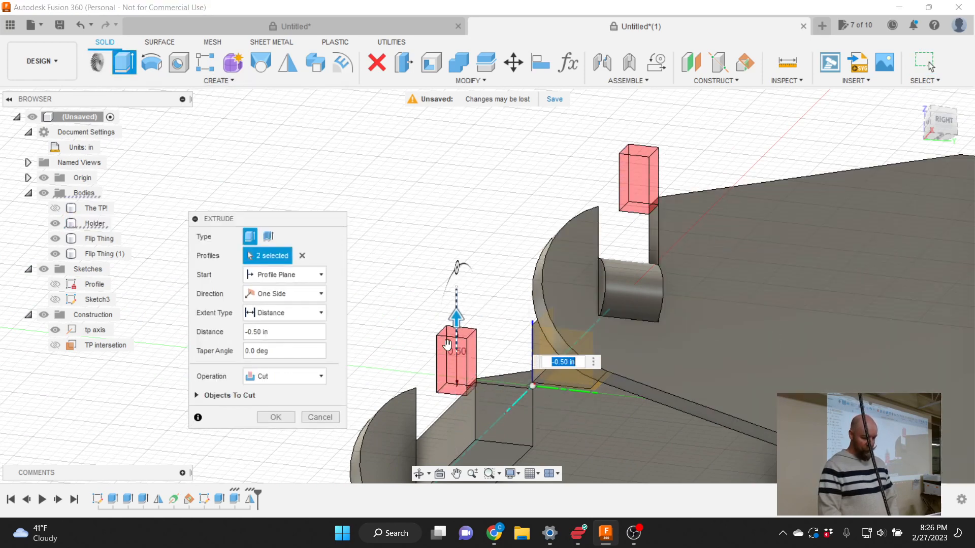
pyautogui.click(279, 413)
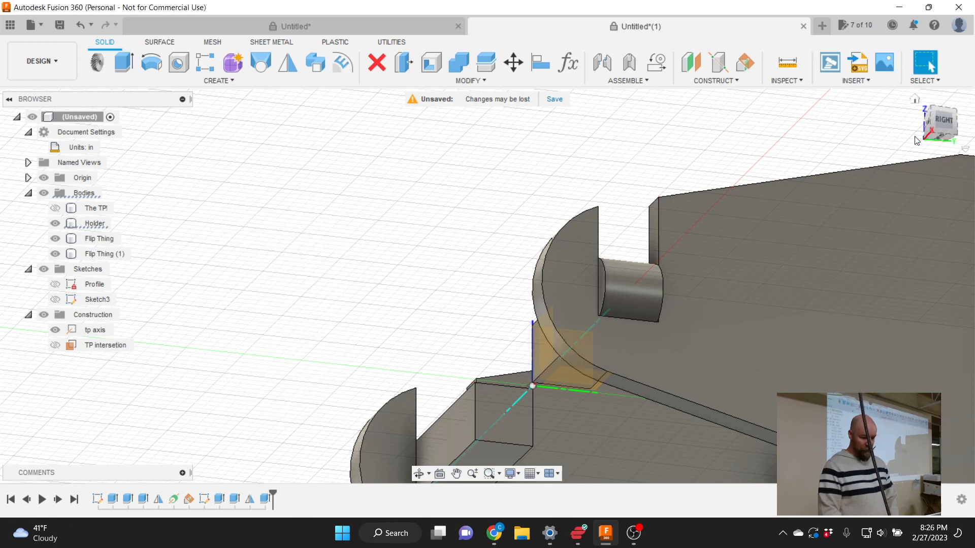
pyautogui.click(938, 133)
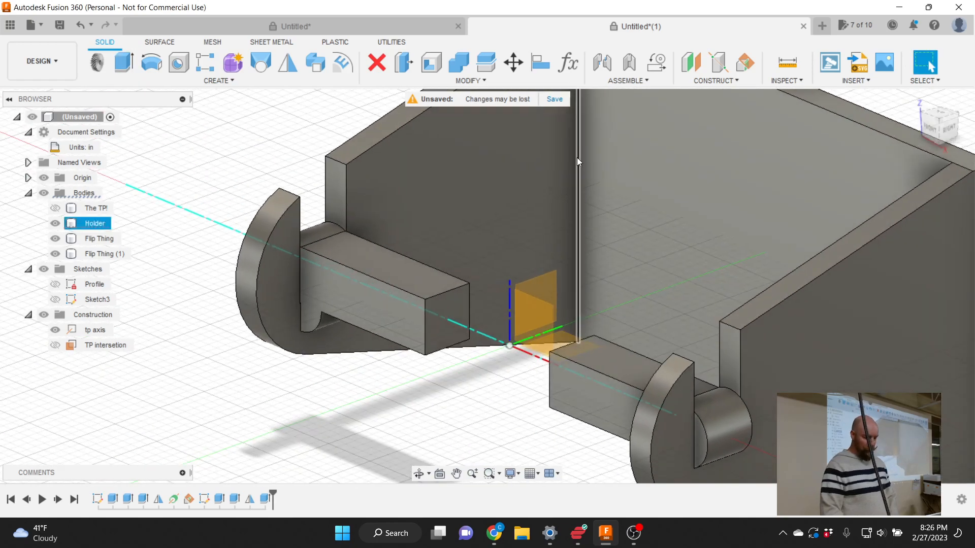
# Show the toilet paper roll body, The TP!, together with the Holder and both Flip Thing bodies.
pyautogui.click(358, 236)
pyautogui.scroll(-3, 357, 236)
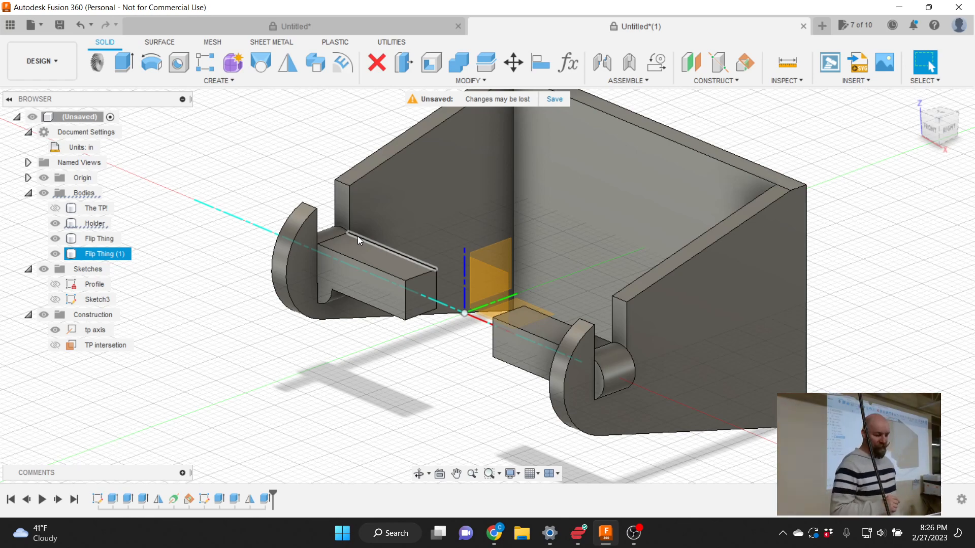
pyautogui.click(446, 234)
pyautogui.click(522, 333)
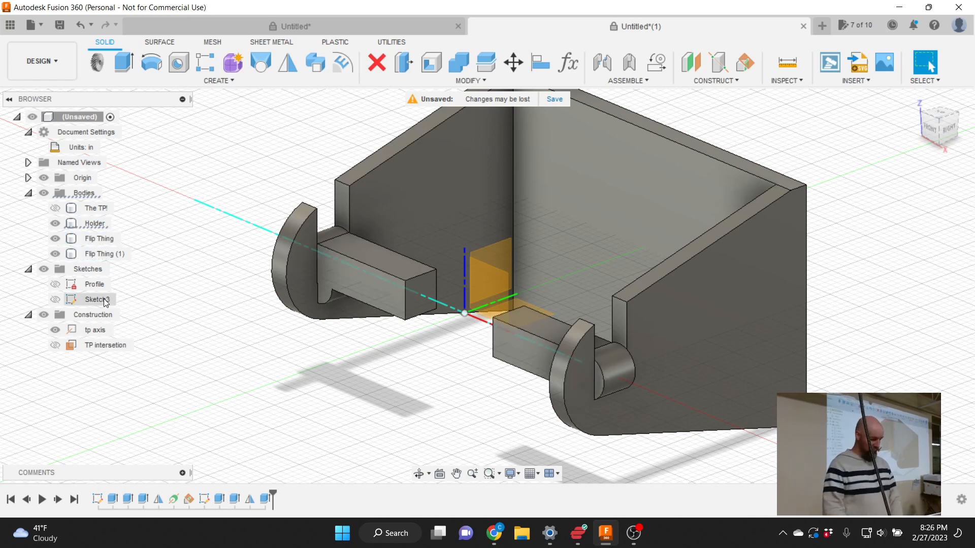
pyautogui.click(55, 208)
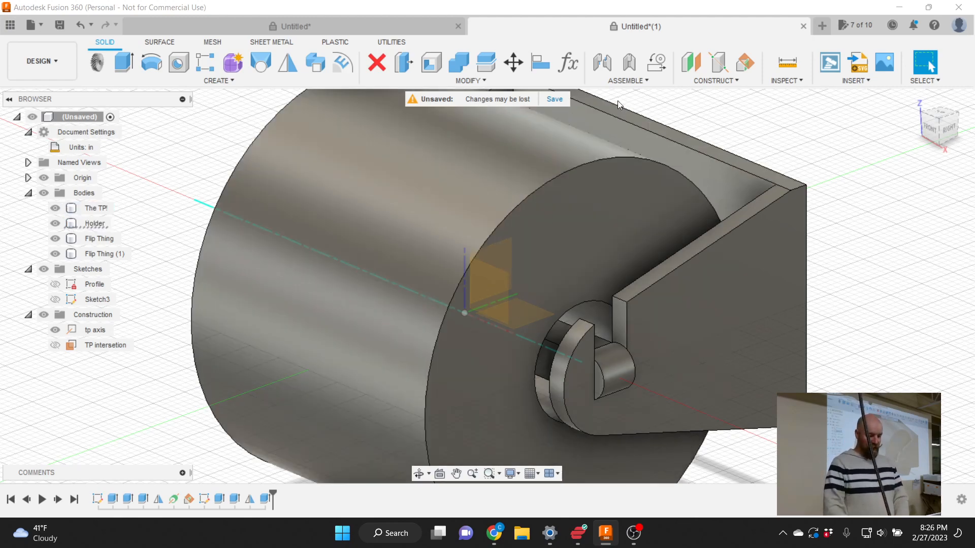
# Save the design as TP Holder in the TP Holder location.
pyautogui.hotkey('ctrl', 's')
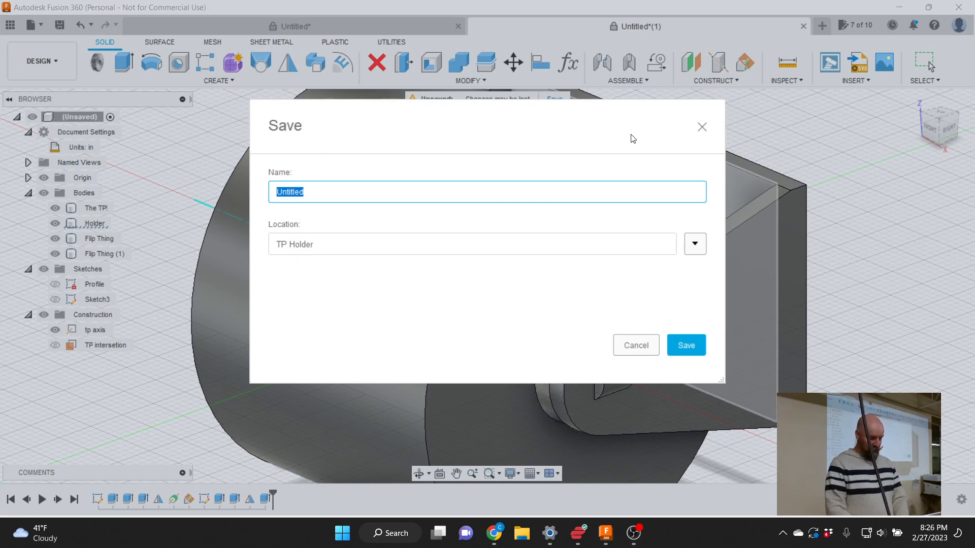
pyautogui.write('T')
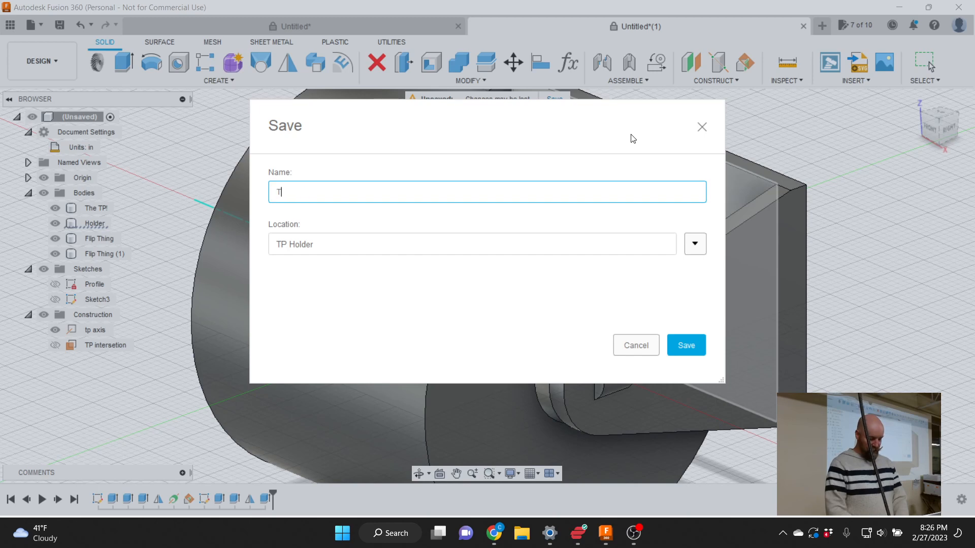
pyautogui.write('pHolder')
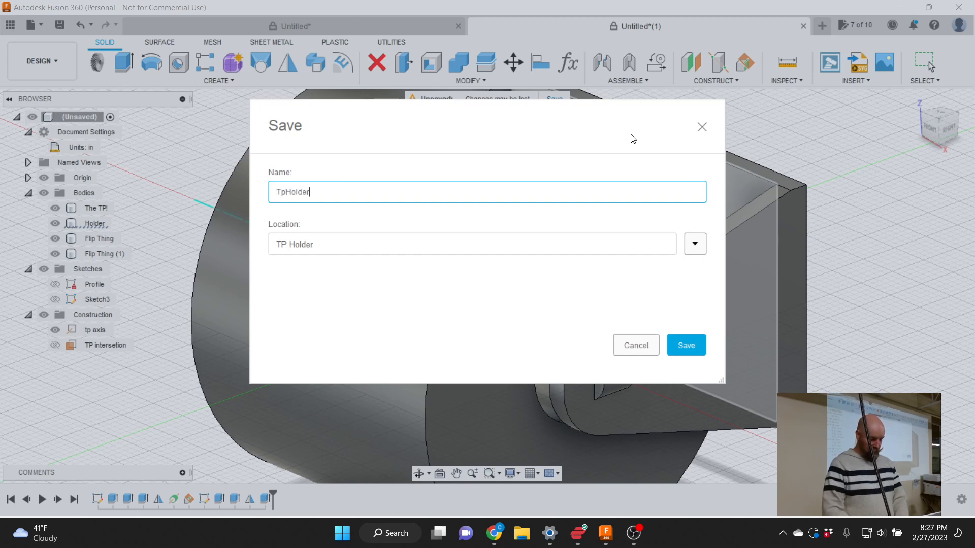
pyautogui.press('Left')
pyautogui.press('Left')
pyautogui.press('Left')
pyautogui.press('Left')
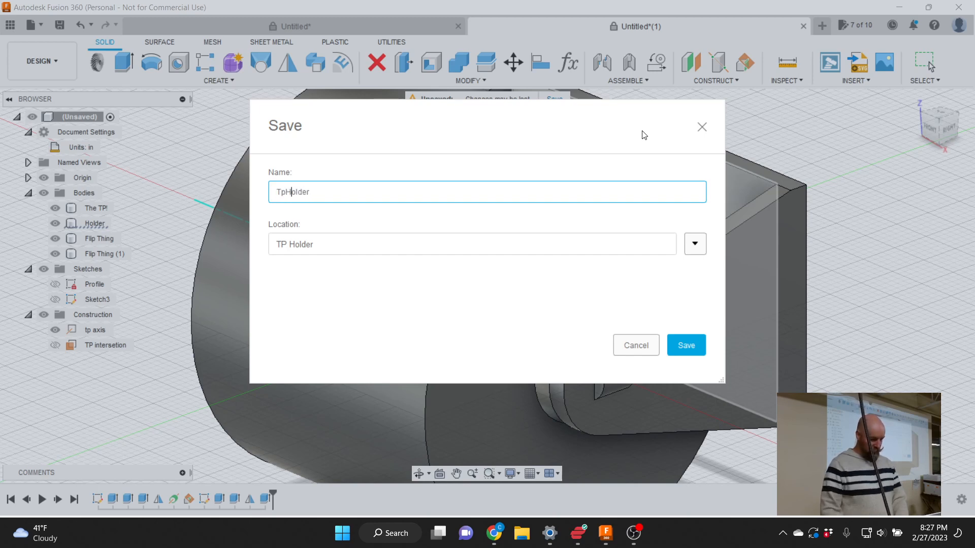
pyautogui.press('BackSpace')
pyautogui.write('P')
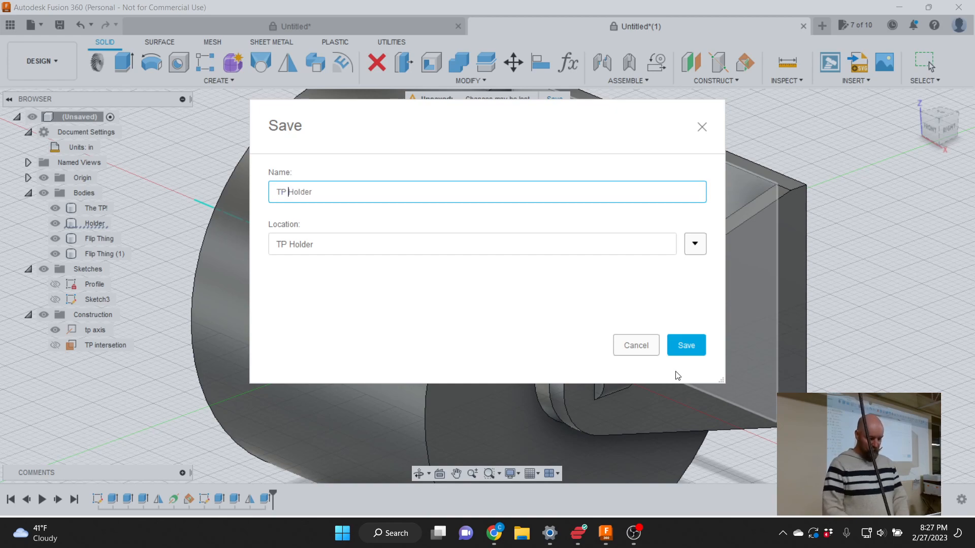
pyautogui.click(685, 347)
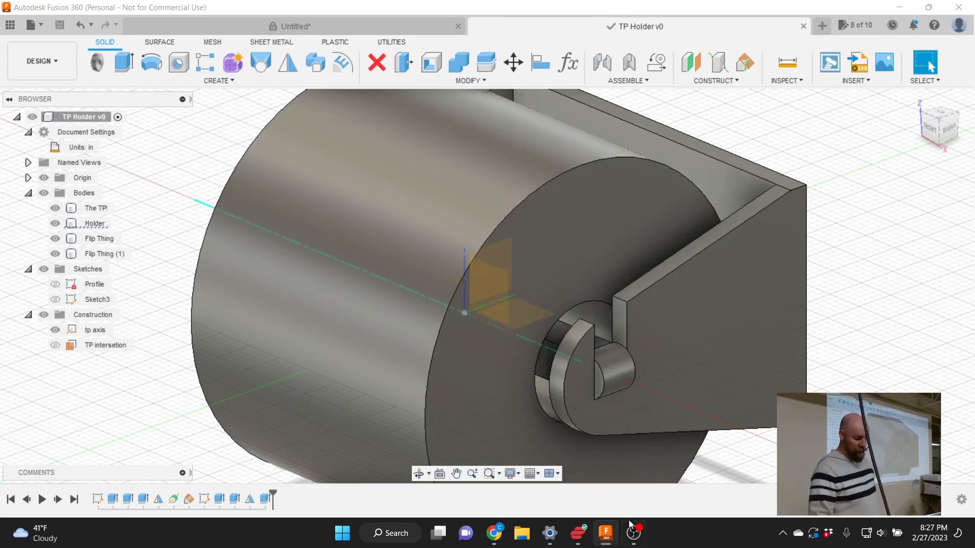
pyautogui.click(635, 536)
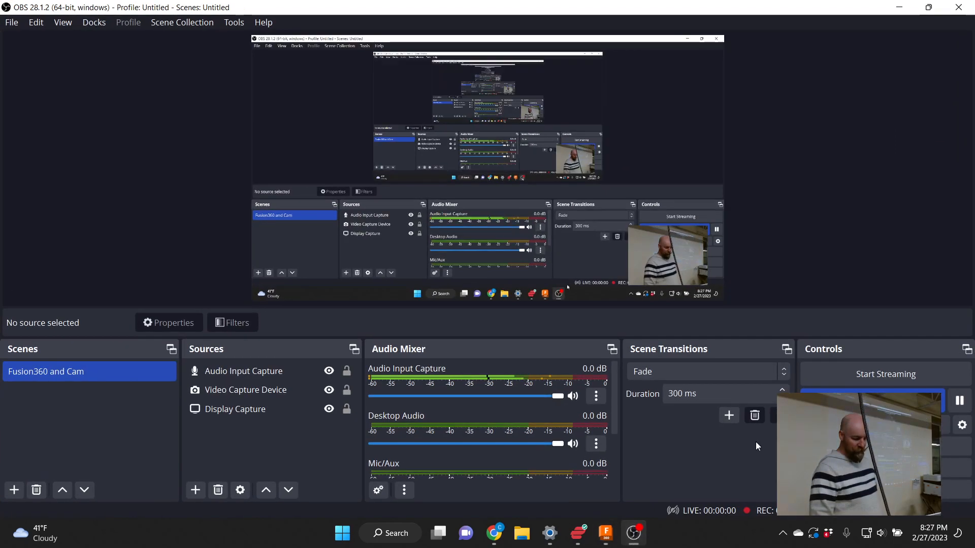